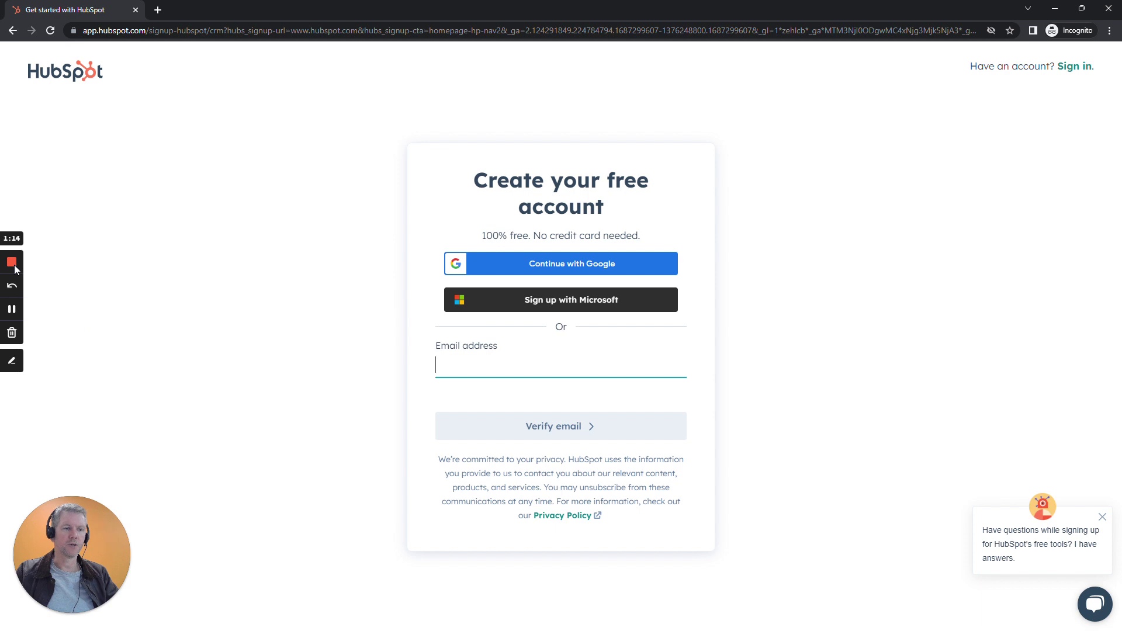
Submit the sign-up email address and confirm it with the six-digit emailed verification code.
{"action": "left_click", "coordinate": [14, 311]}
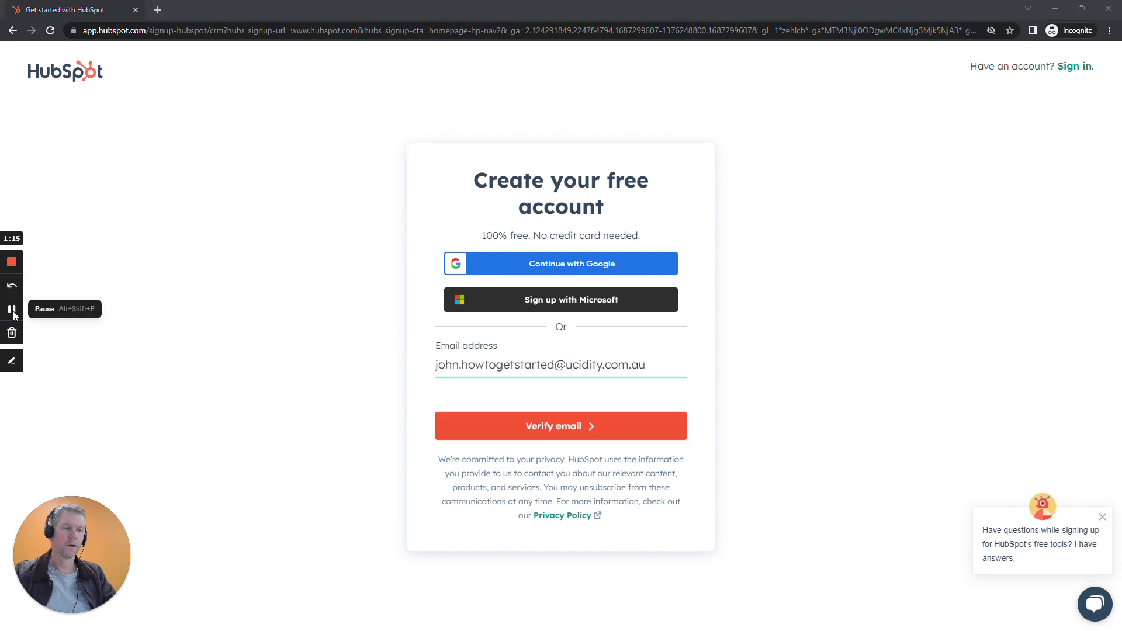
{"action": "left_click", "coordinate": [537, 428]}
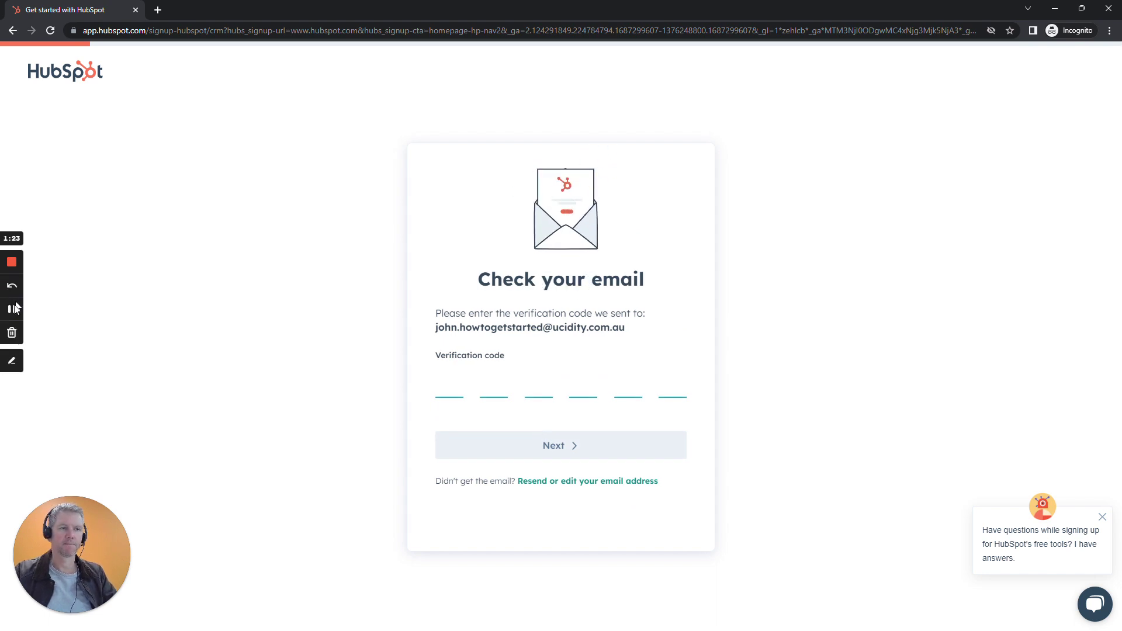
{"action": "left_click", "coordinate": [13, 310]}
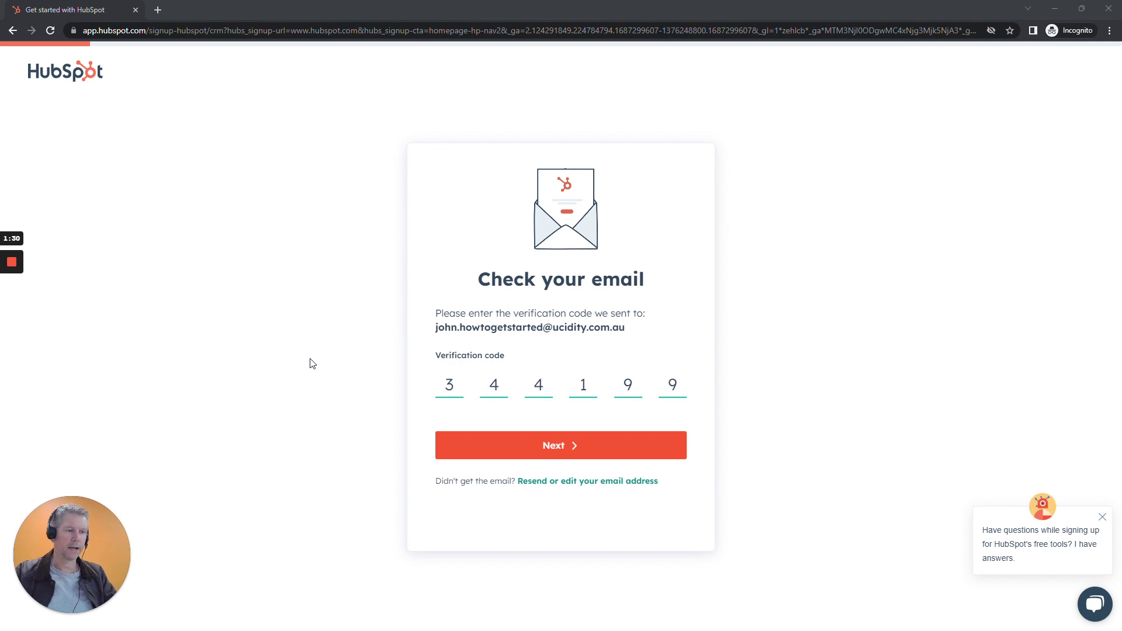
{"action": "left_click", "coordinate": [552, 449]}
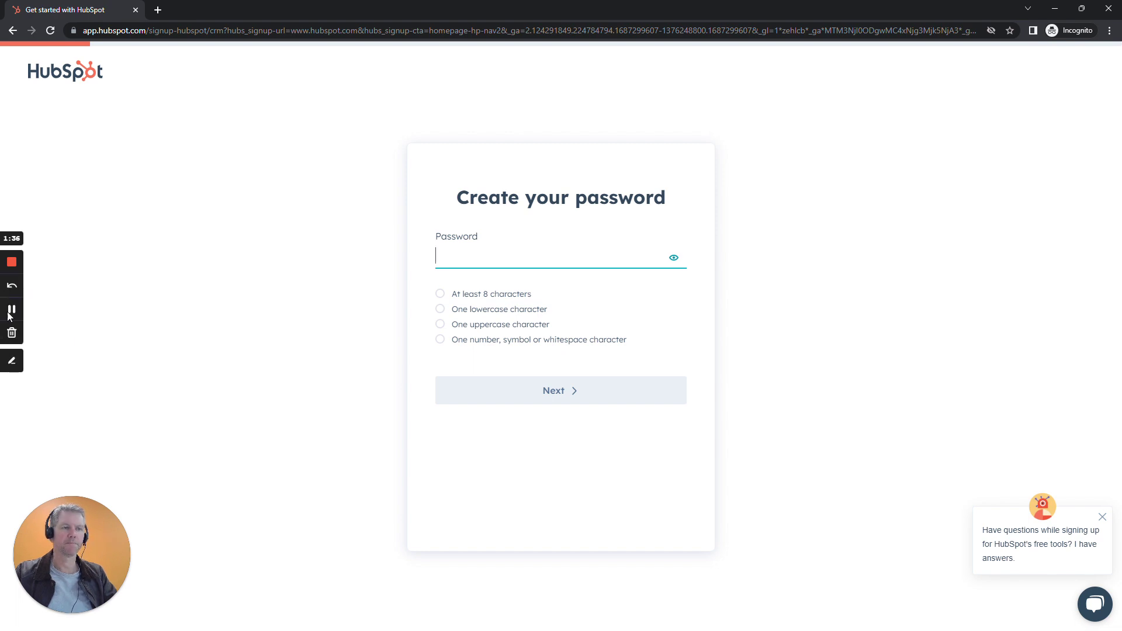
Set the account password and enter the user's first and last name.
{"action": "left_click", "coordinate": [11, 309]}
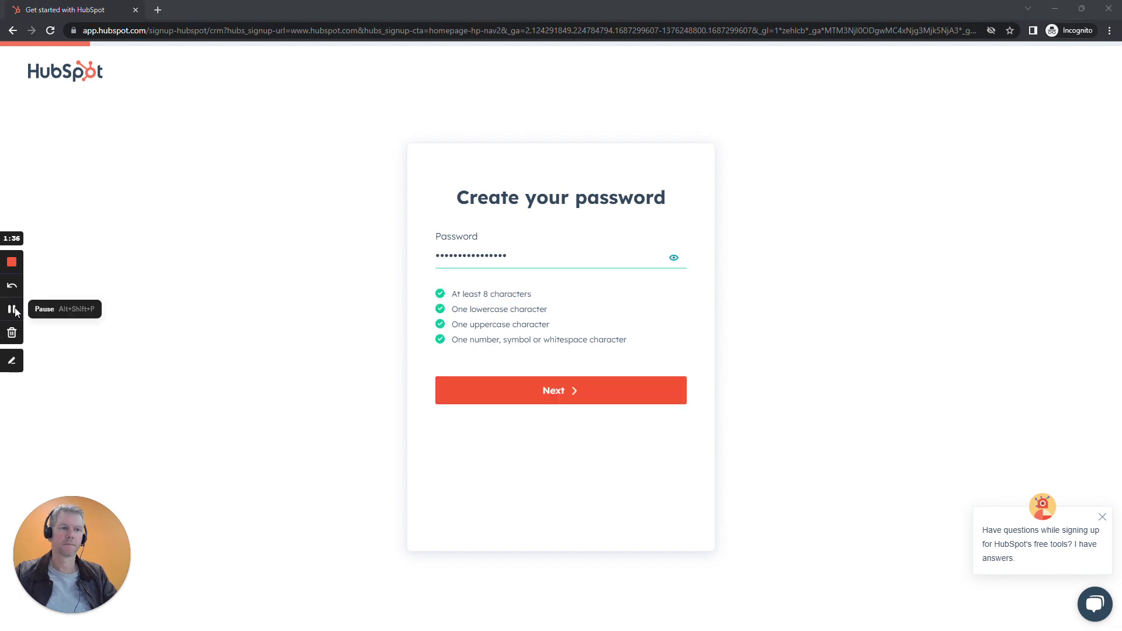
{"action": "left_click", "coordinate": [548, 389]}
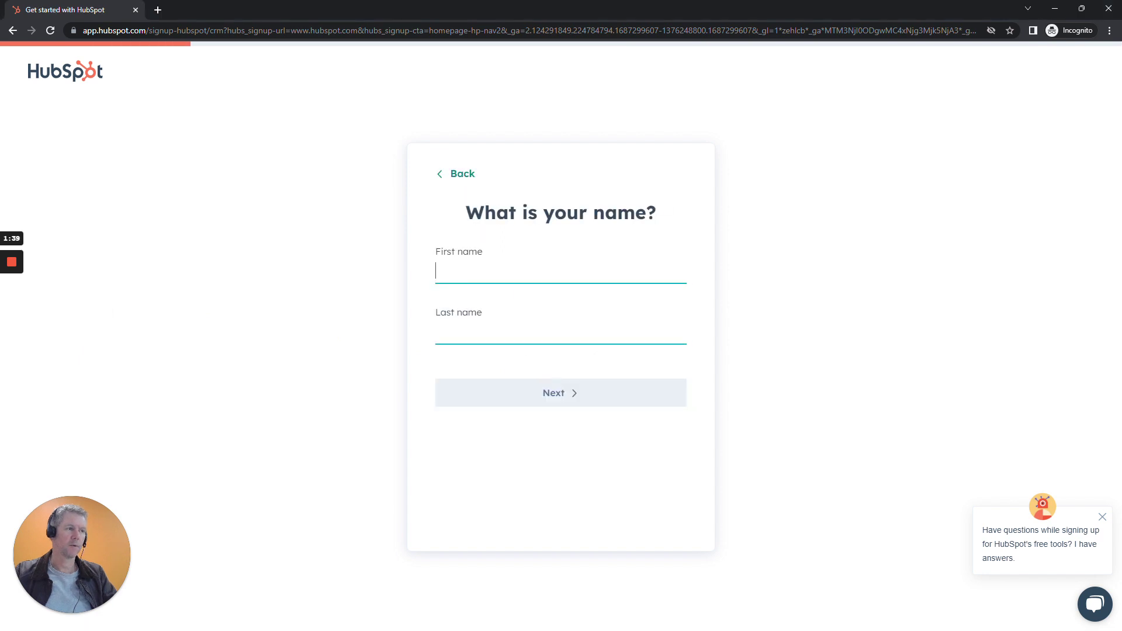
{"action": "key", "text": "Tab"}
{"action": "left_click", "coordinate": [521, 392]}
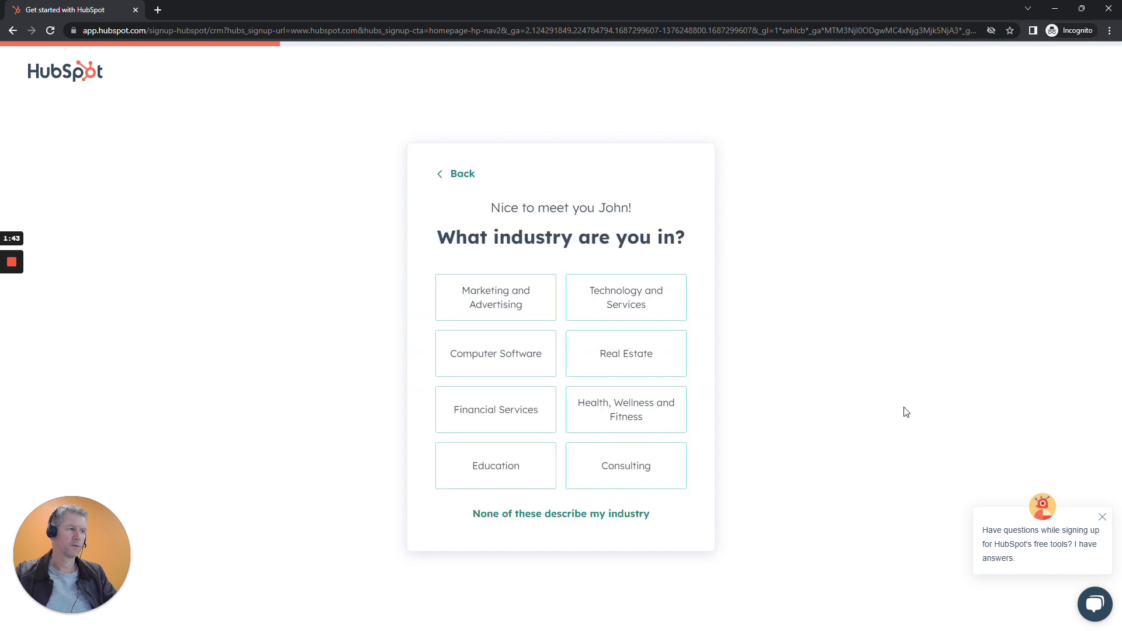
Choose Marketing and Advertising, Owner role, 6 to 10 staff, EU data hosting, and create the account.
{"action": "left_click", "coordinate": [510, 299]}
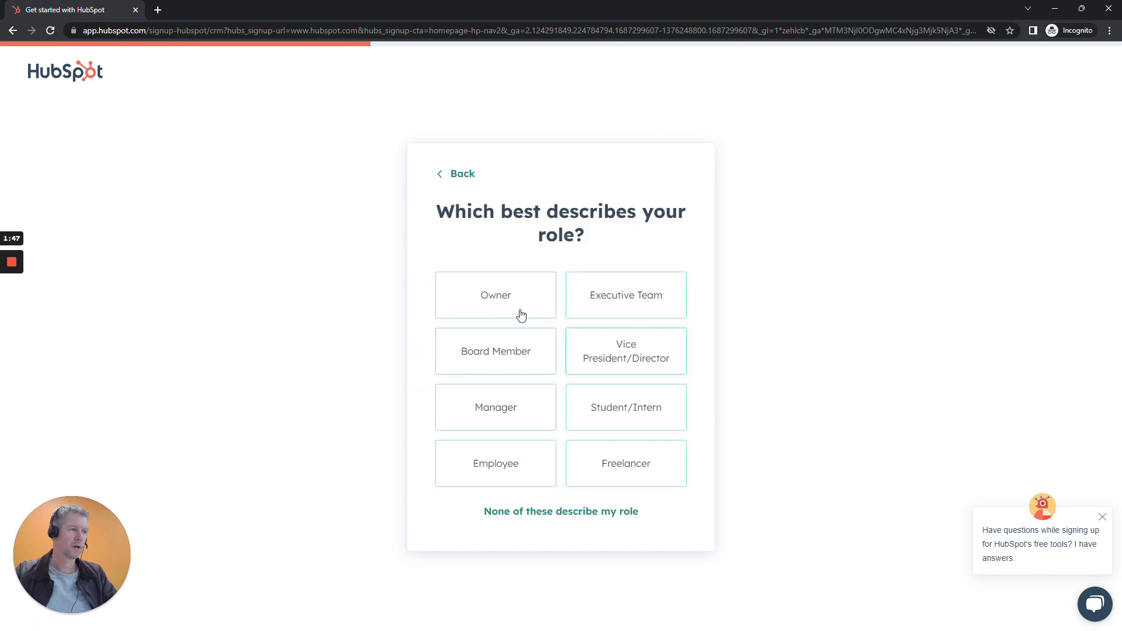
{"action": "left_click", "coordinate": [495, 302]}
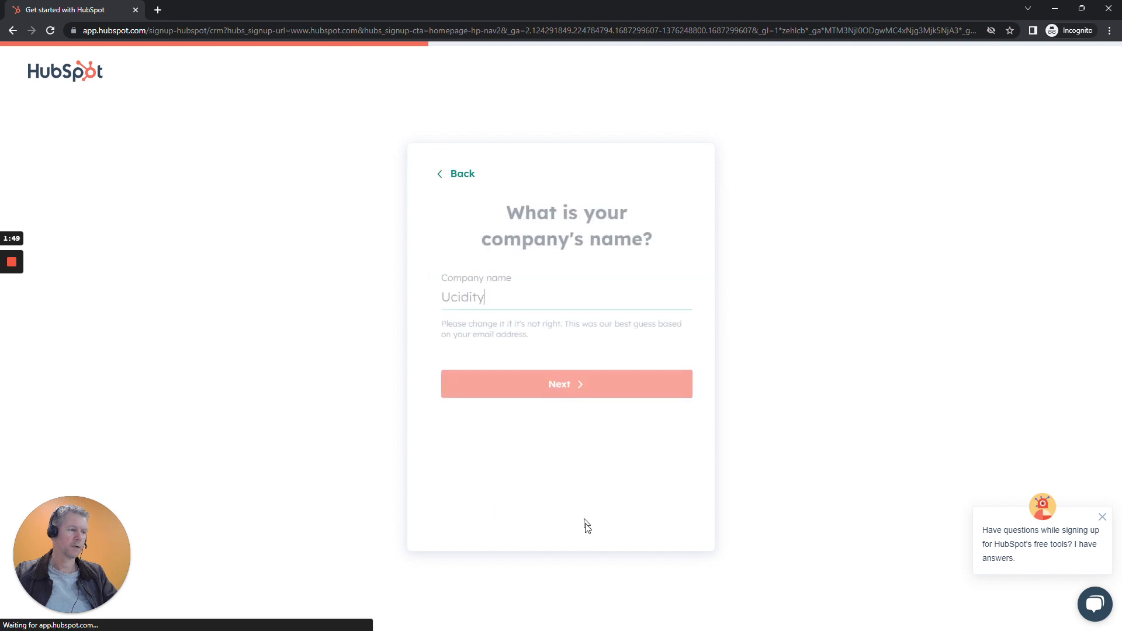
{"action": "left_click", "coordinate": [553, 386]}
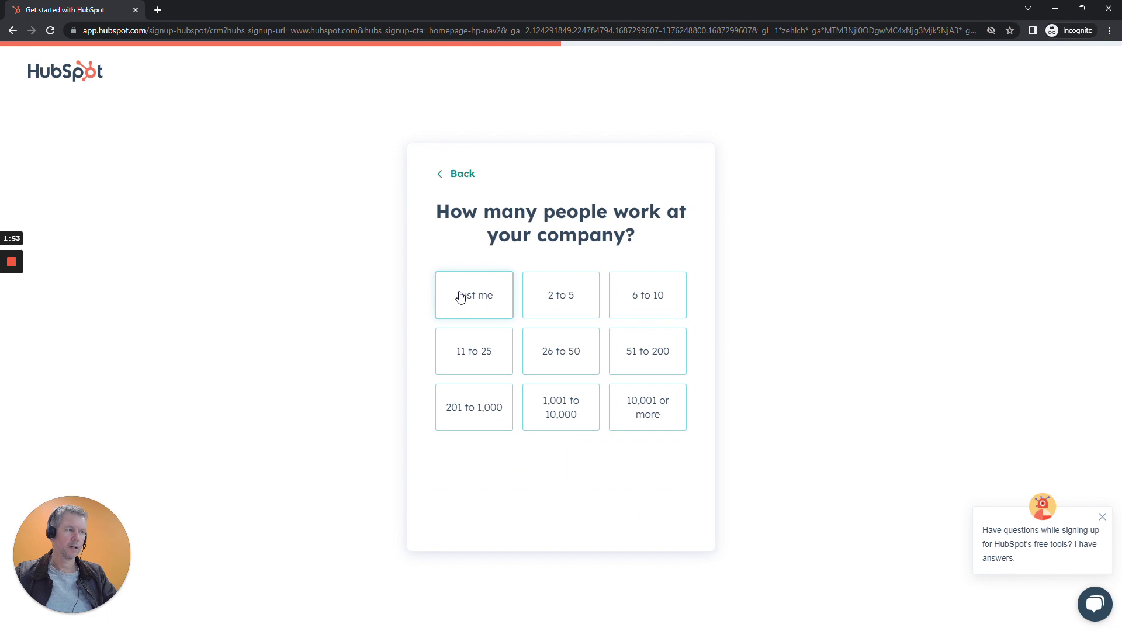
{"action": "left_click", "coordinate": [643, 294]}
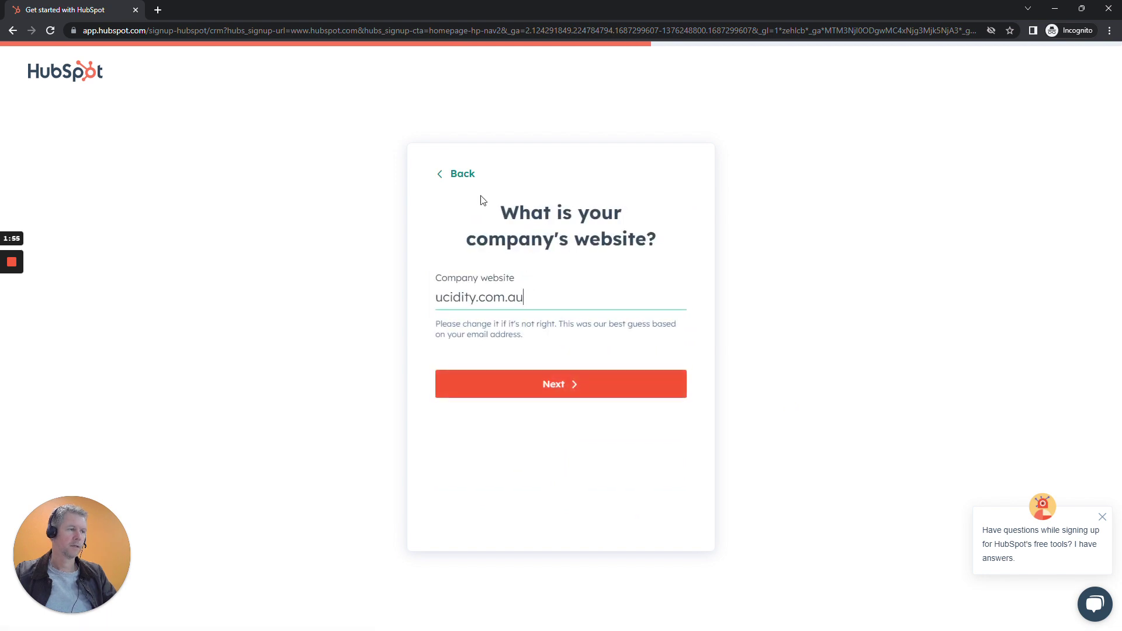
{"action": "left_click", "coordinate": [562, 384]}
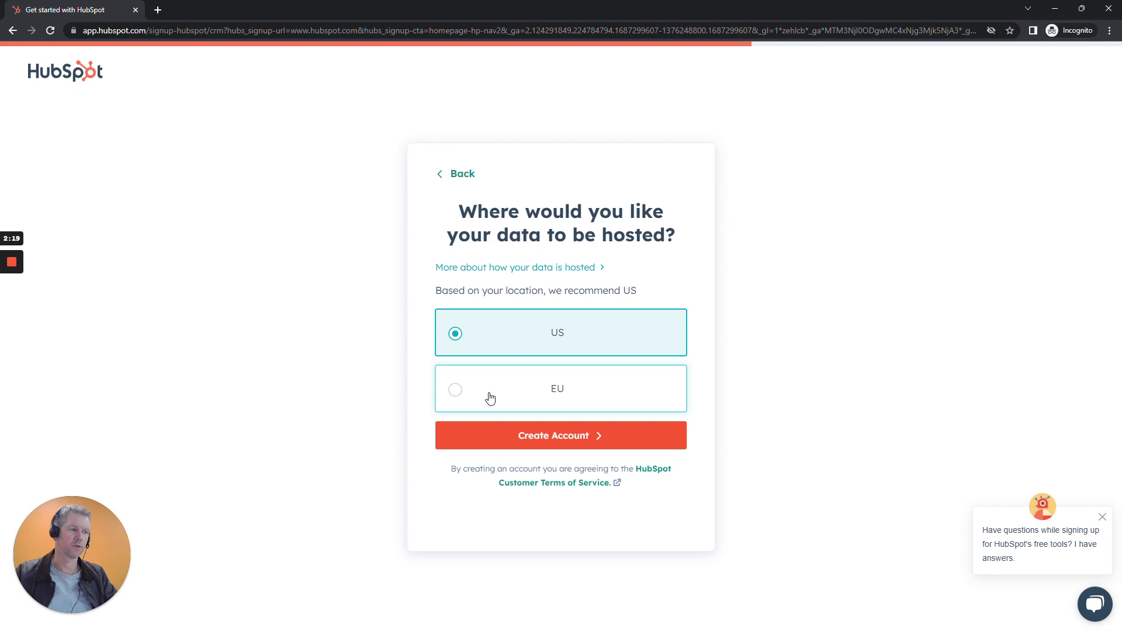
{"action": "left_click", "coordinate": [490, 398]}
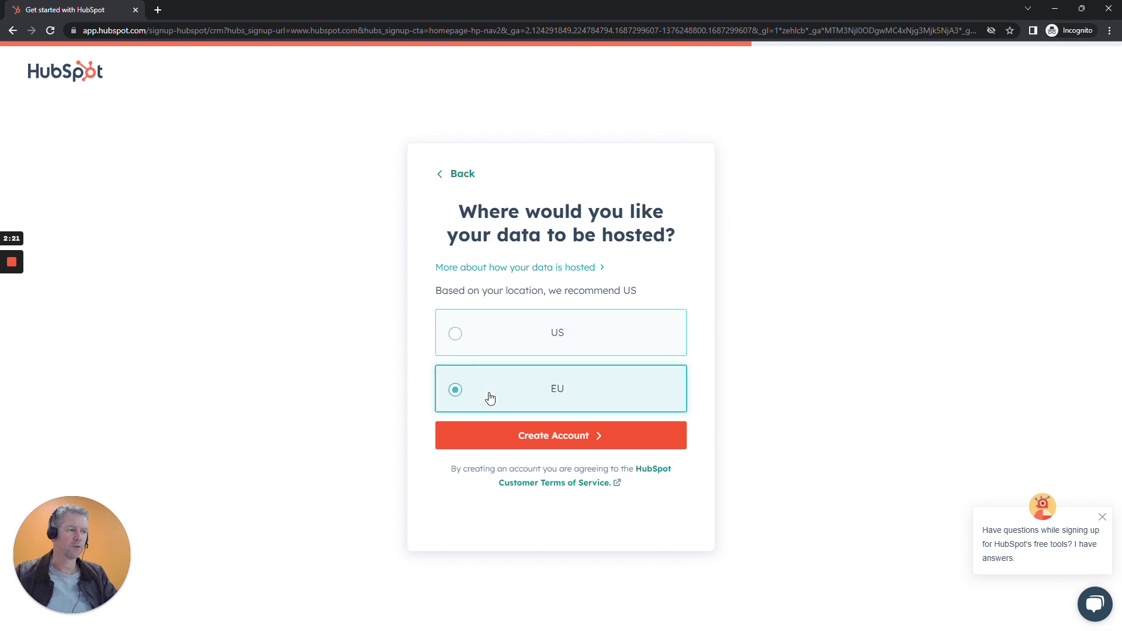
{"action": "left_click", "coordinate": [576, 445]}
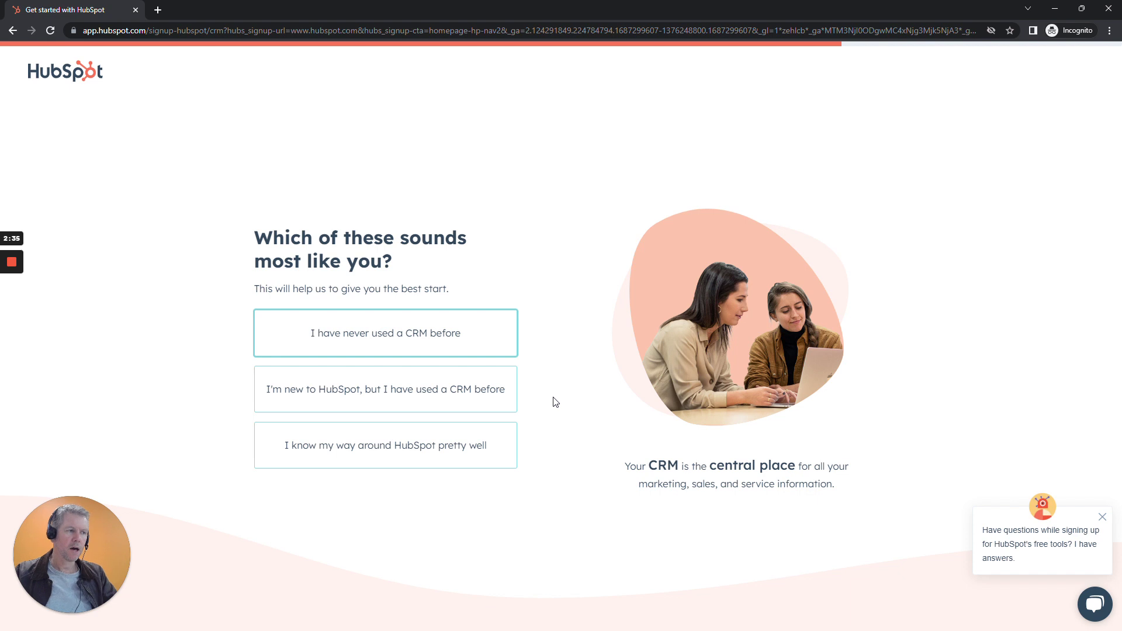
Answer onboarding as an experienced user, skip the goal, pick CMS, and dismiss the chat prompt.
{"action": "left_click", "coordinate": [314, 448]}
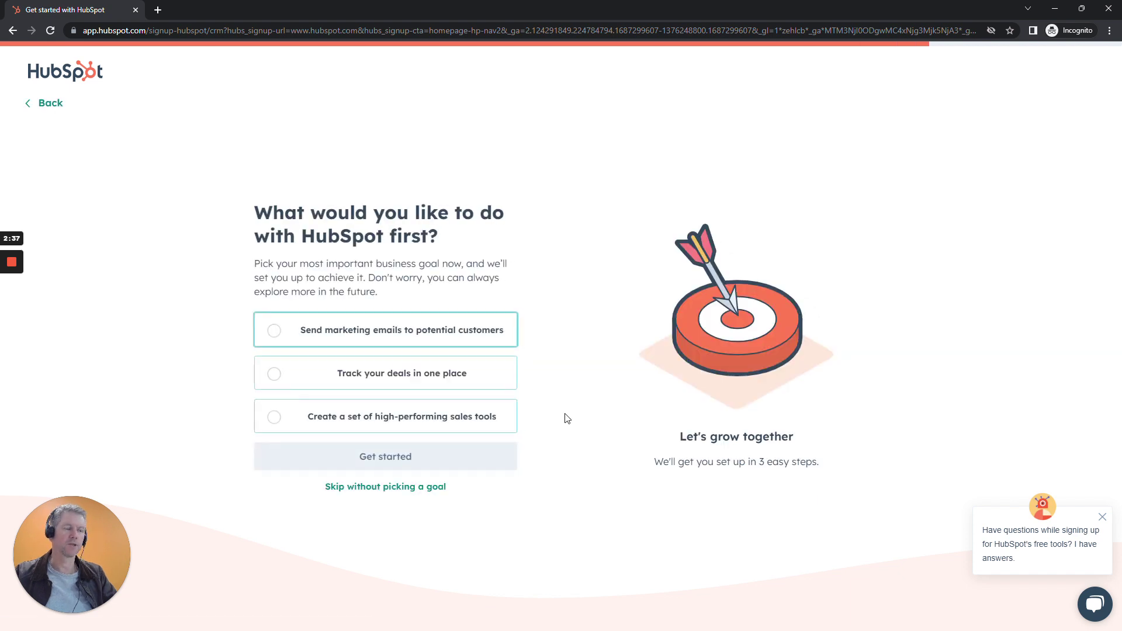
{"action": "left_click", "coordinate": [371, 488]}
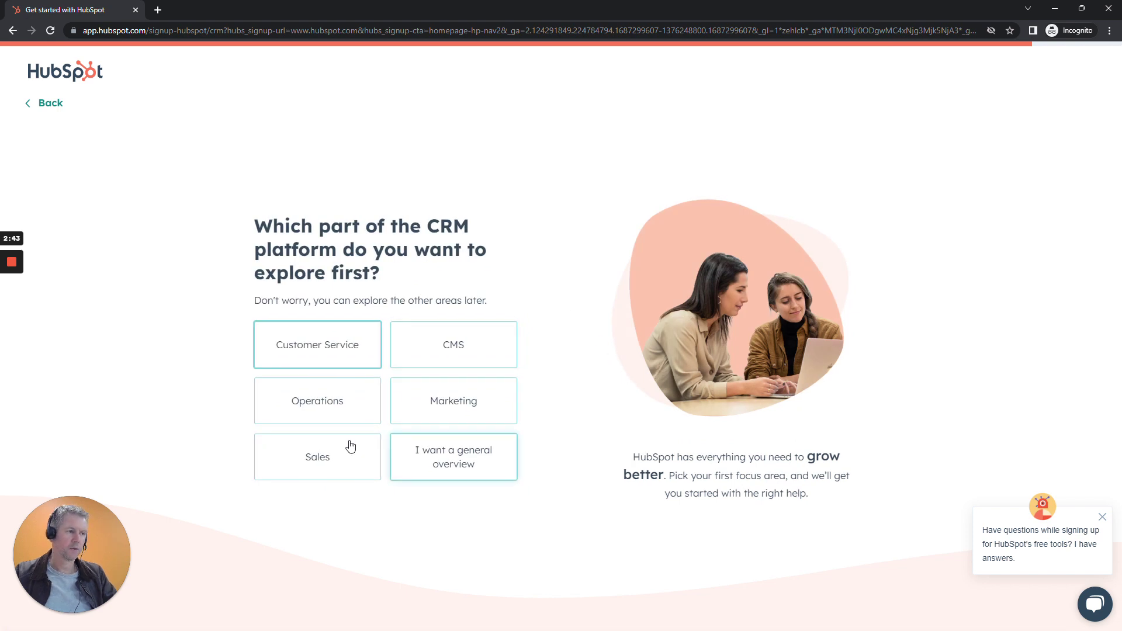
{"action": "left_click", "coordinate": [456, 349]}
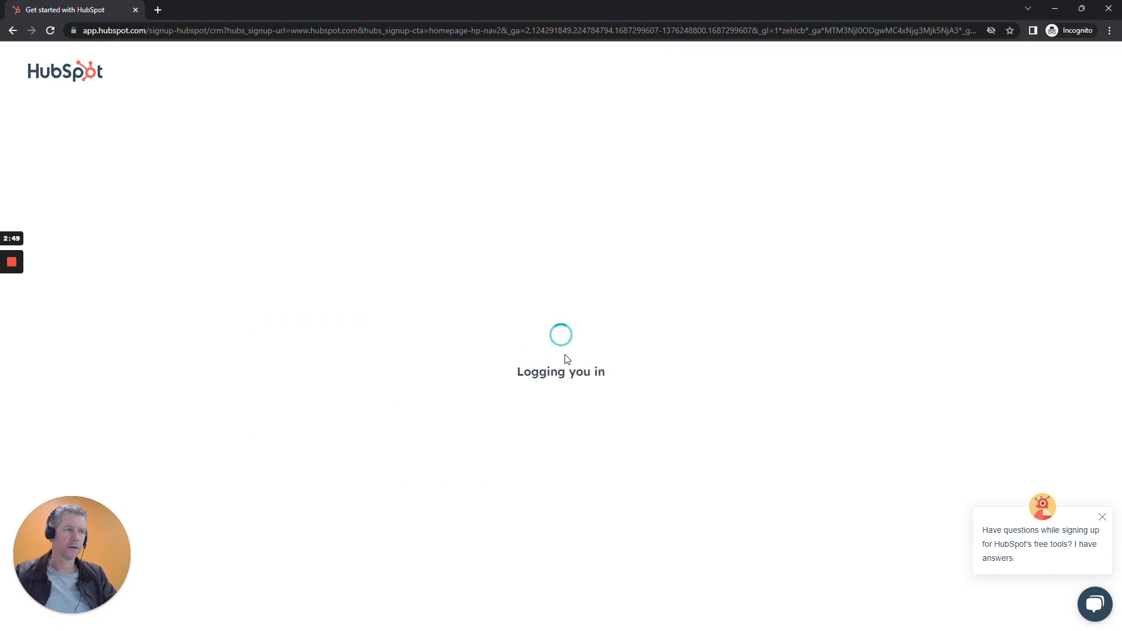
{"action": "mouse_move", "coordinate": [9, 267]}
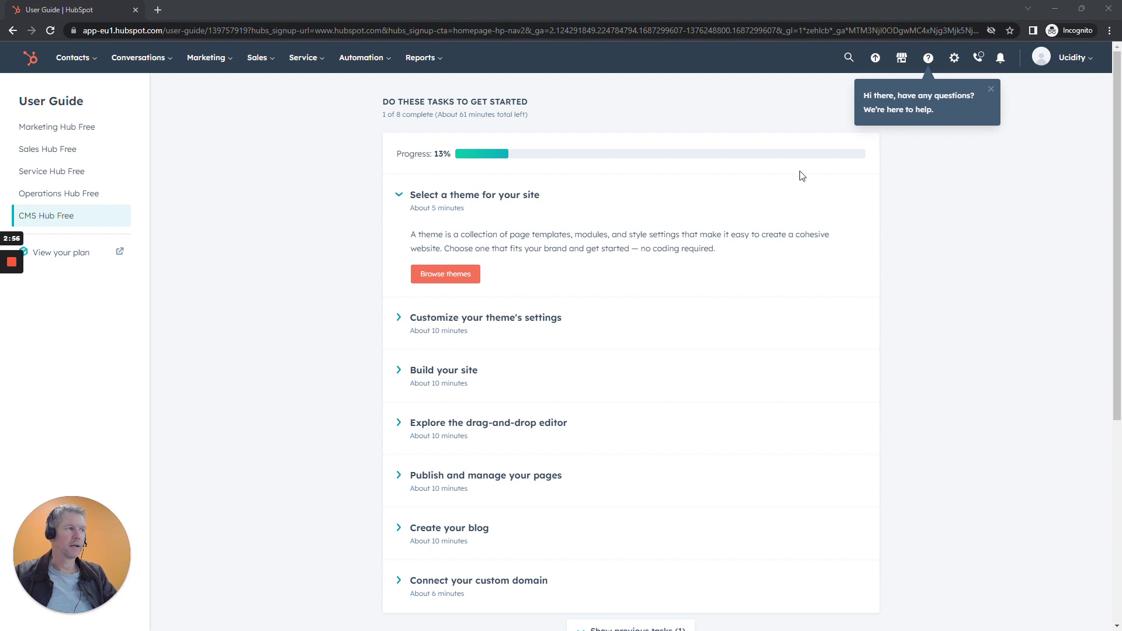
{"action": "left_click", "coordinate": [992, 90]}
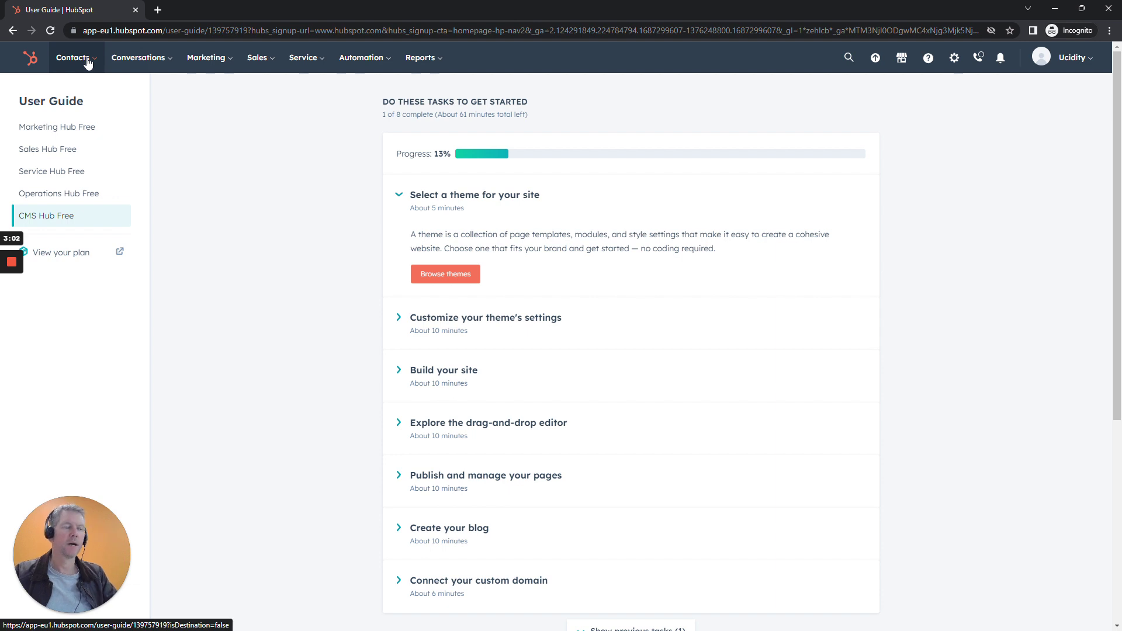
Go to the All contacts list and widen the Name column to show full names.
{"action": "left_click", "coordinate": [88, 62]}
{"action": "left_click", "coordinate": [72, 95]}
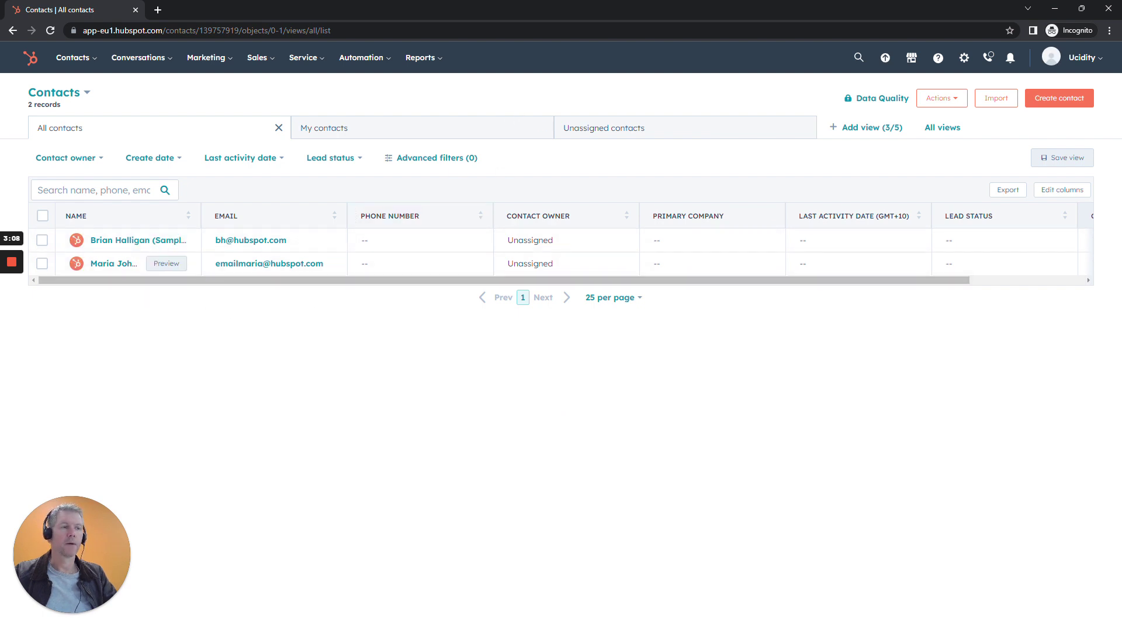
{"action": "left_click_drag", "start_coordinate": [201, 215], "coordinate": [271, 216]}
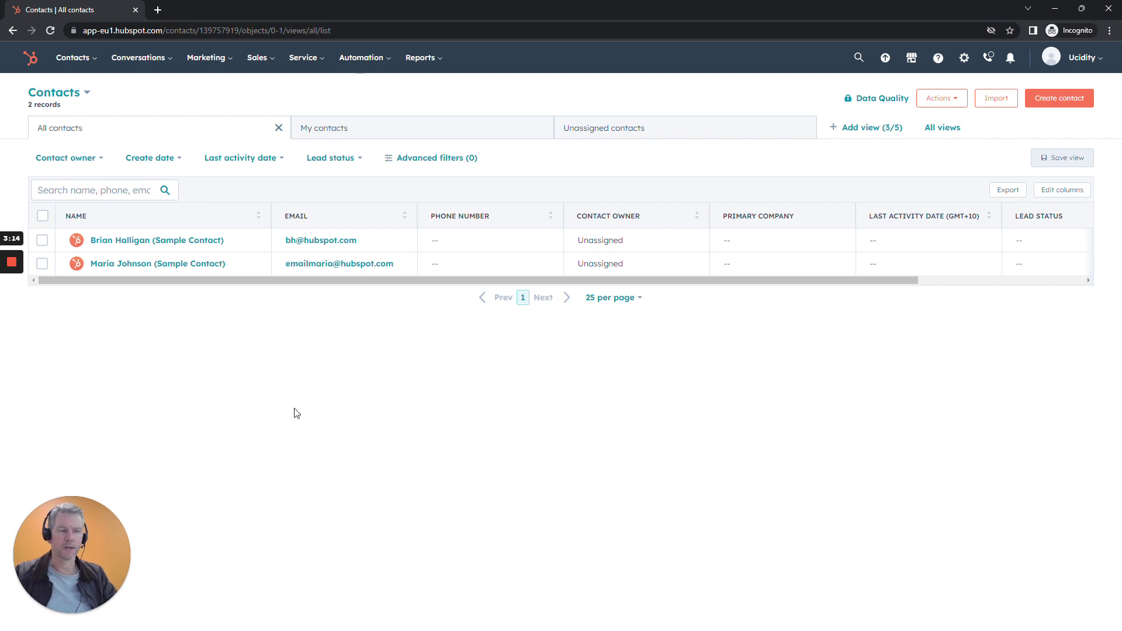
Browse the top navigation menus and the contacts Actions menu without choosing anything.
{"action": "mouse_move", "coordinate": [91, 66]}
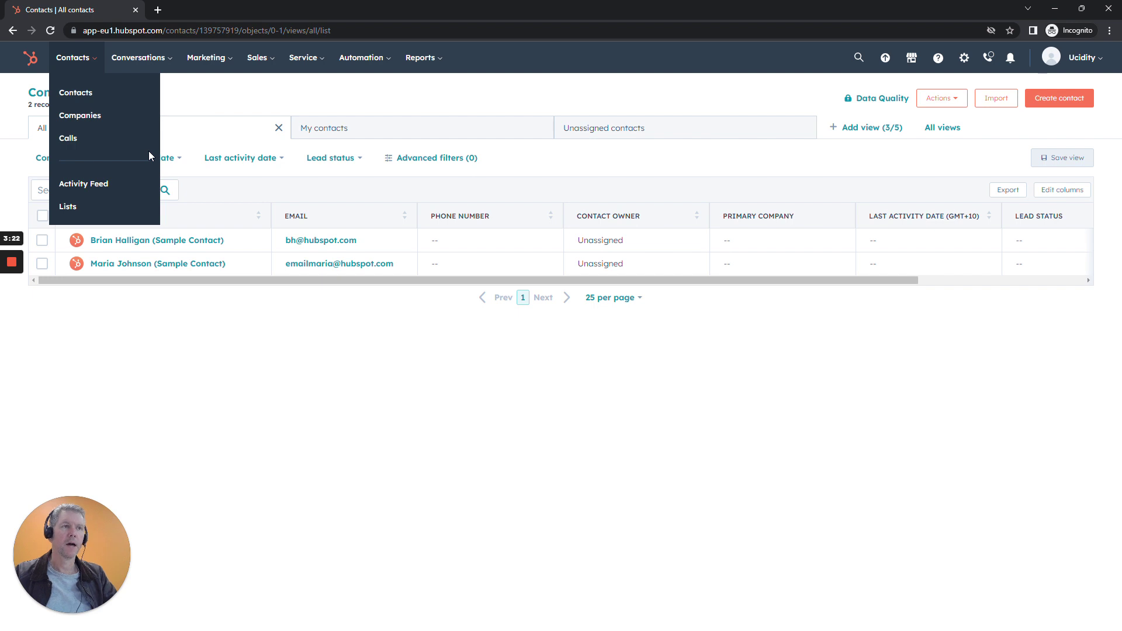
{"action": "mouse_move", "coordinate": [150, 61]}
{"action": "mouse_move", "coordinate": [212, 56]}
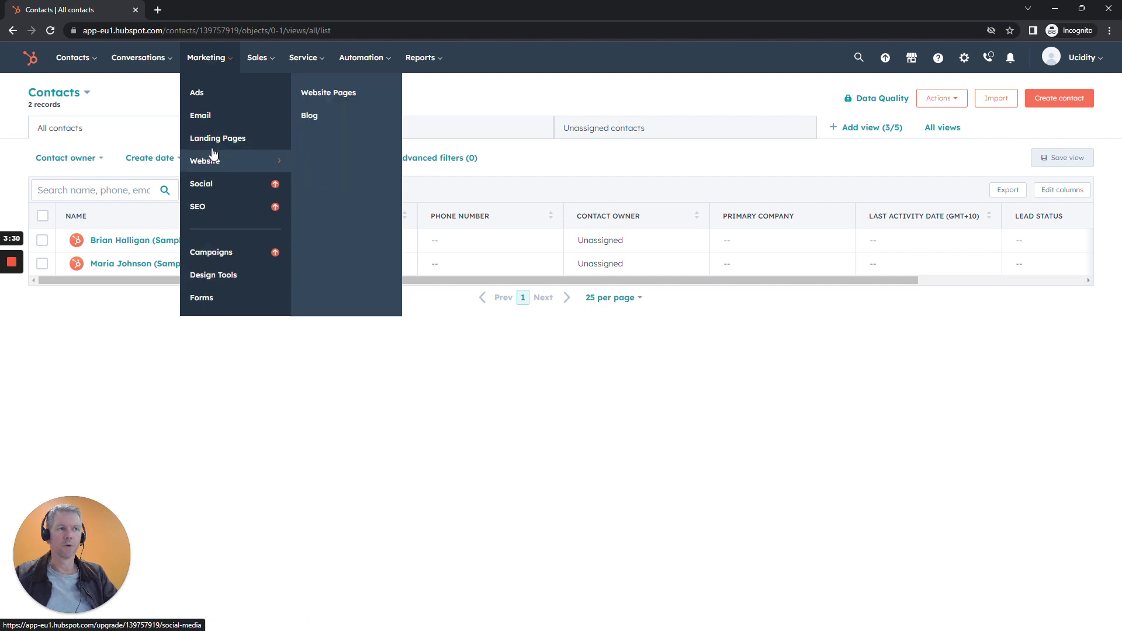
{"action": "mouse_move", "coordinate": [260, 66]}
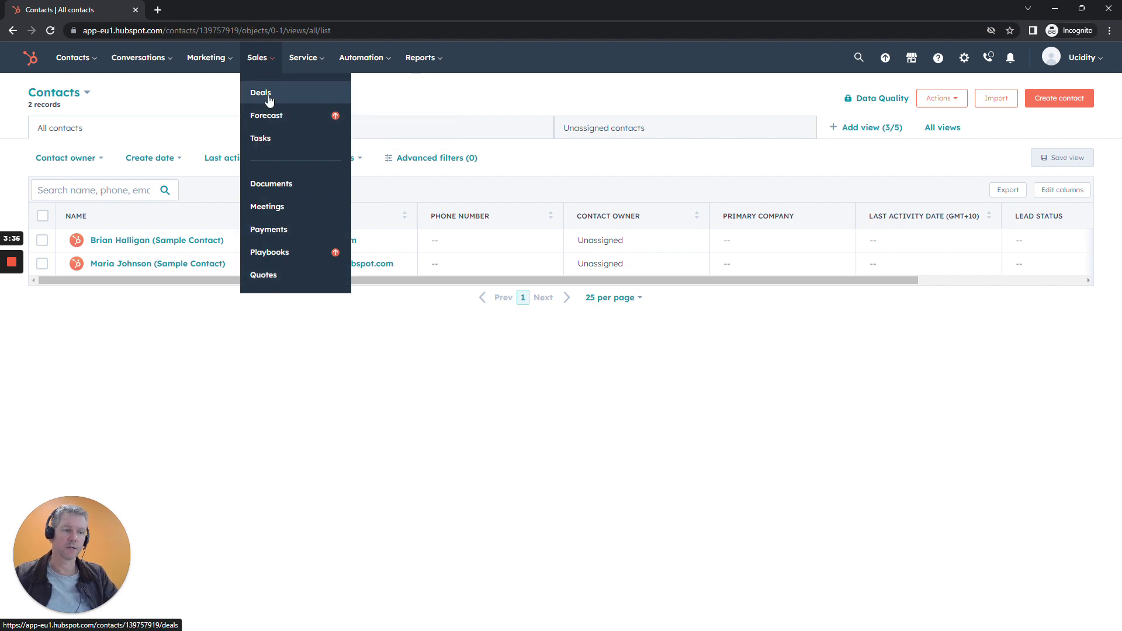
{"action": "mouse_move", "coordinate": [303, 61]}
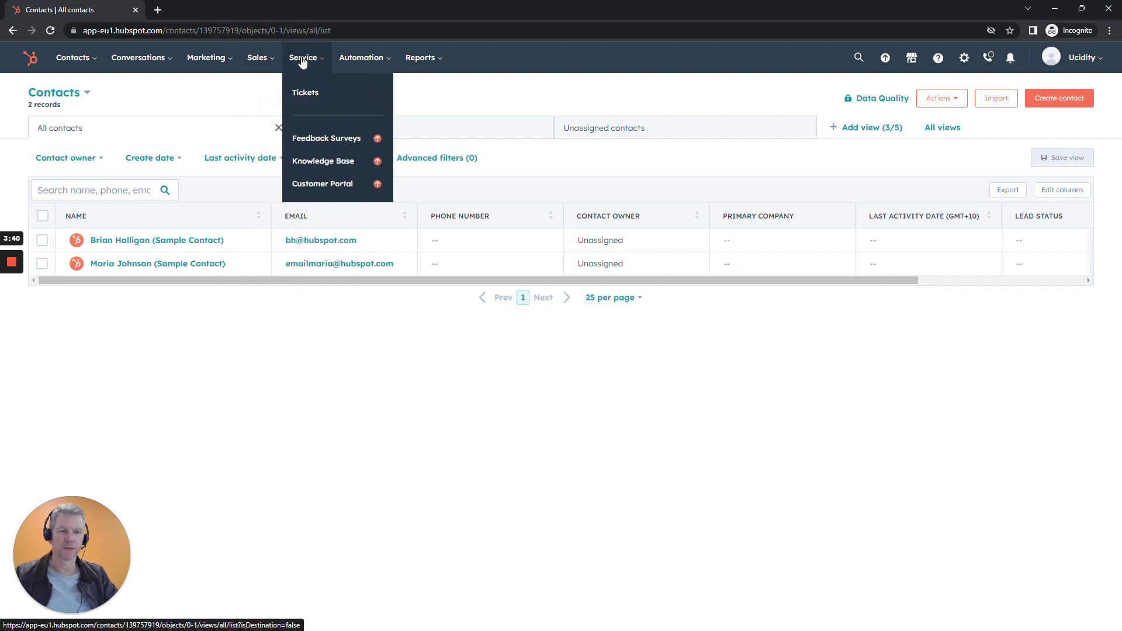
{"action": "mouse_move", "coordinate": [360, 62]}
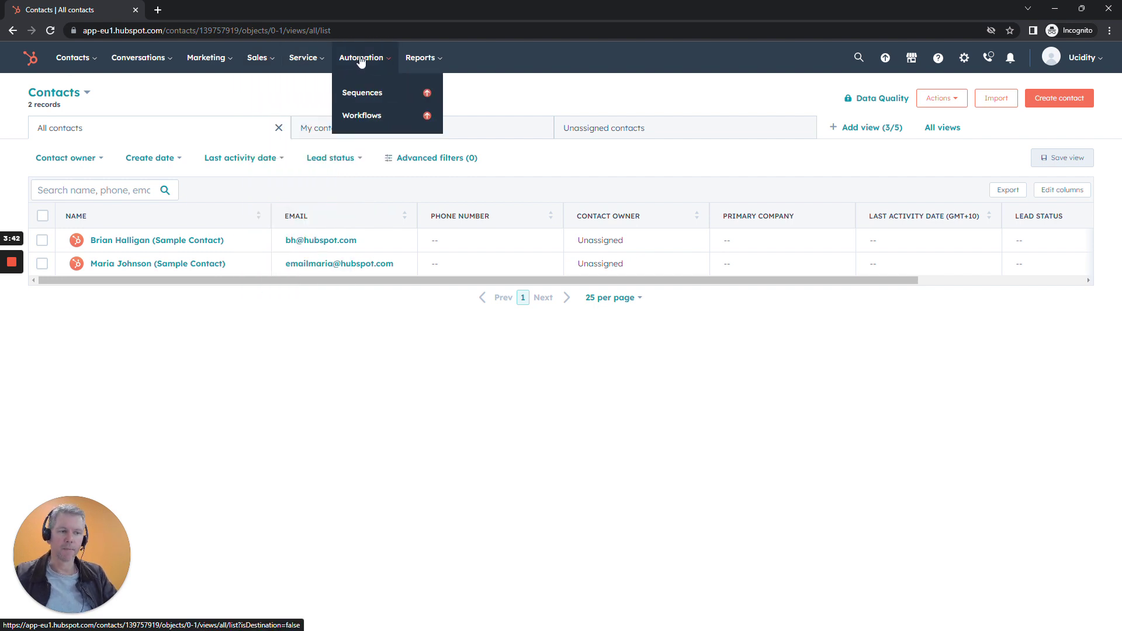
{"action": "mouse_move", "coordinate": [428, 61]}
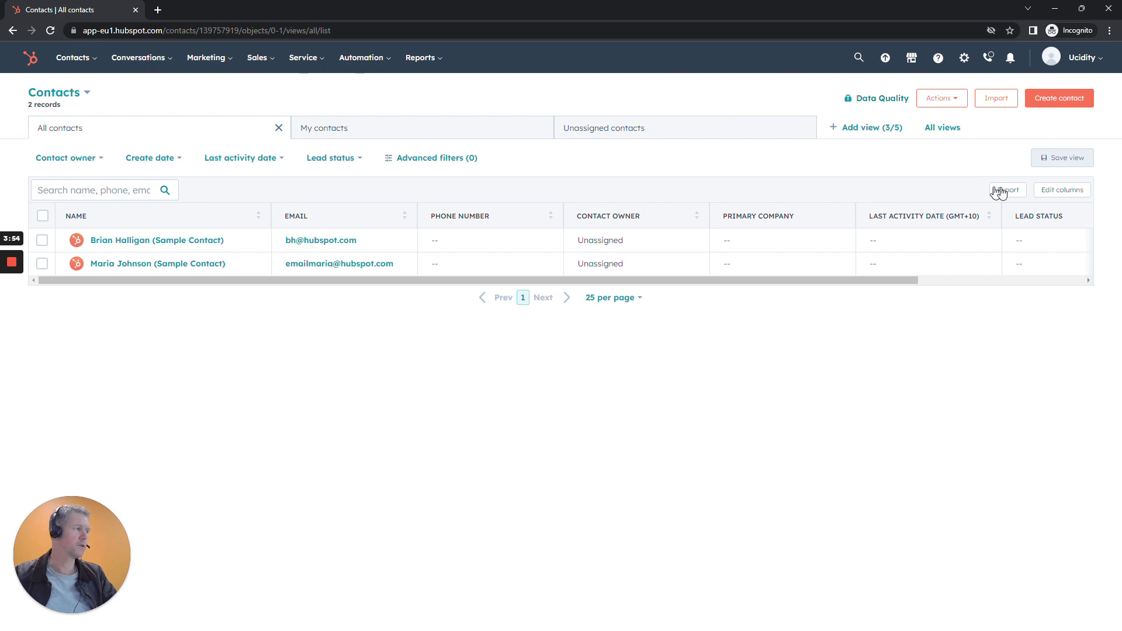
{"action": "left_click", "coordinate": [940, 98]}
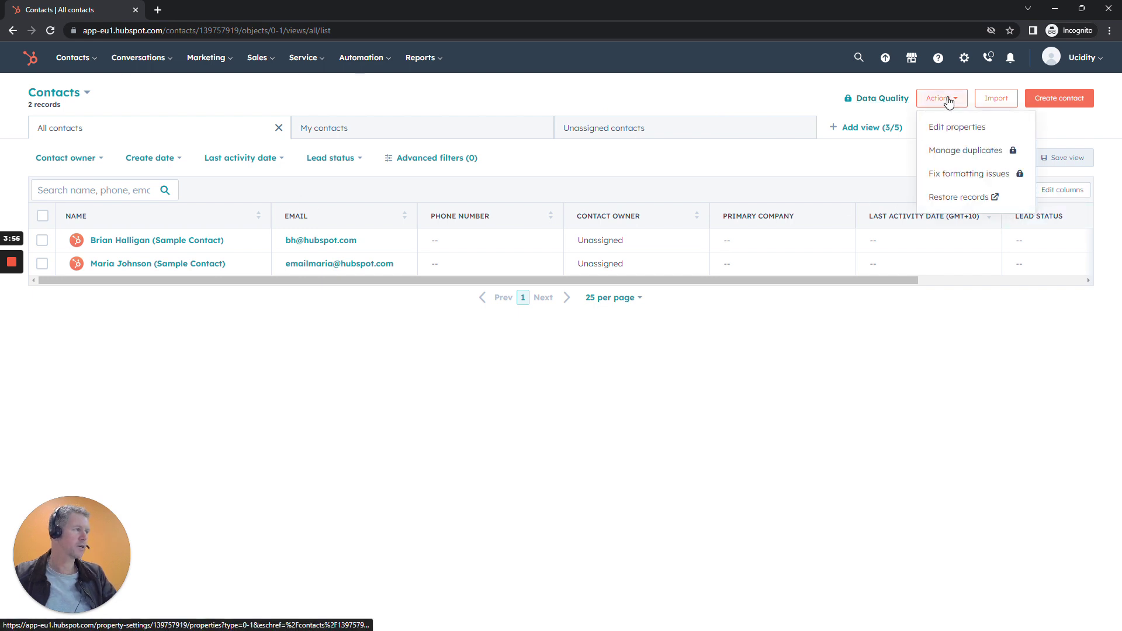
{"action": "left_click", "coordinate": [684, 95]}
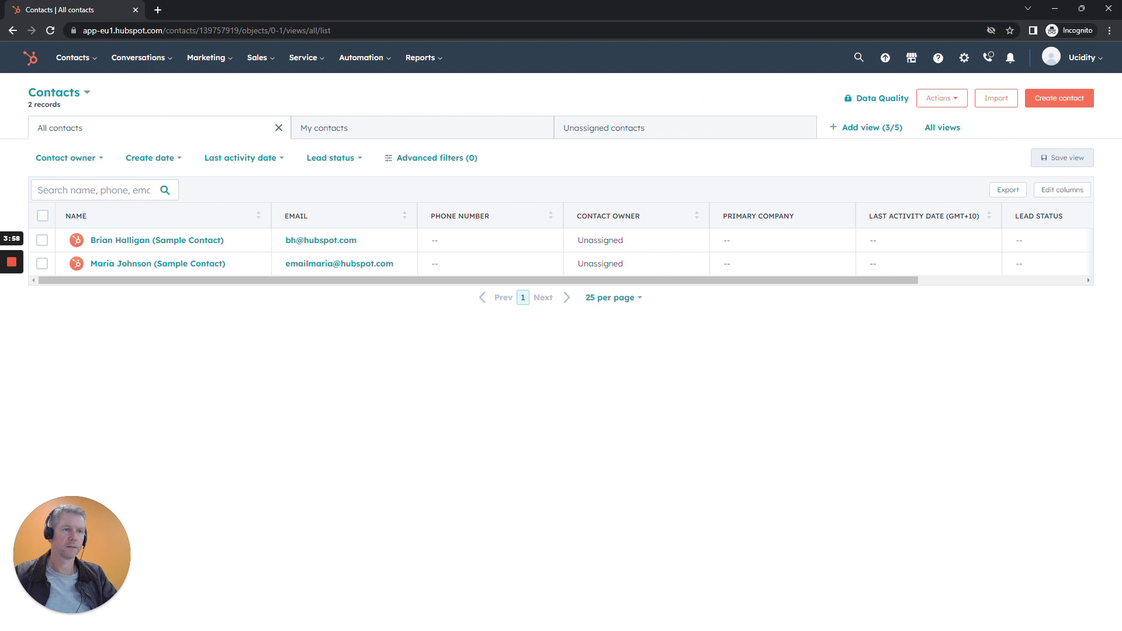
{"action": "left_click", "coordinate": [14, 311]}
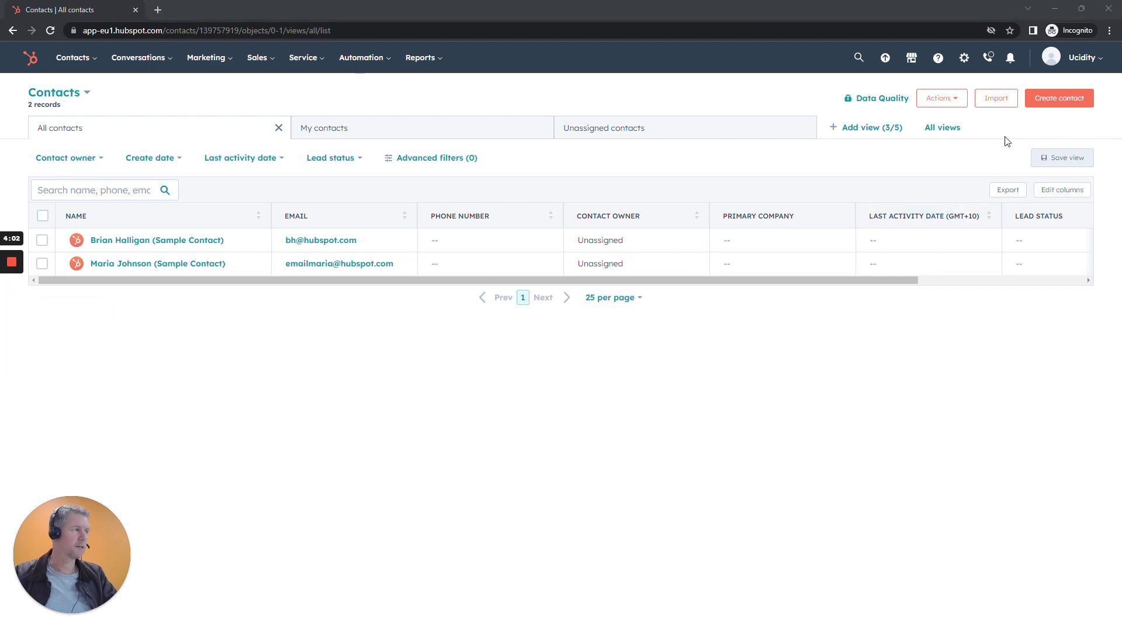
Start a contact import from the computer using one file and one object, Contacts.
{"action": "left_click", "coordinate": [999, 108]}
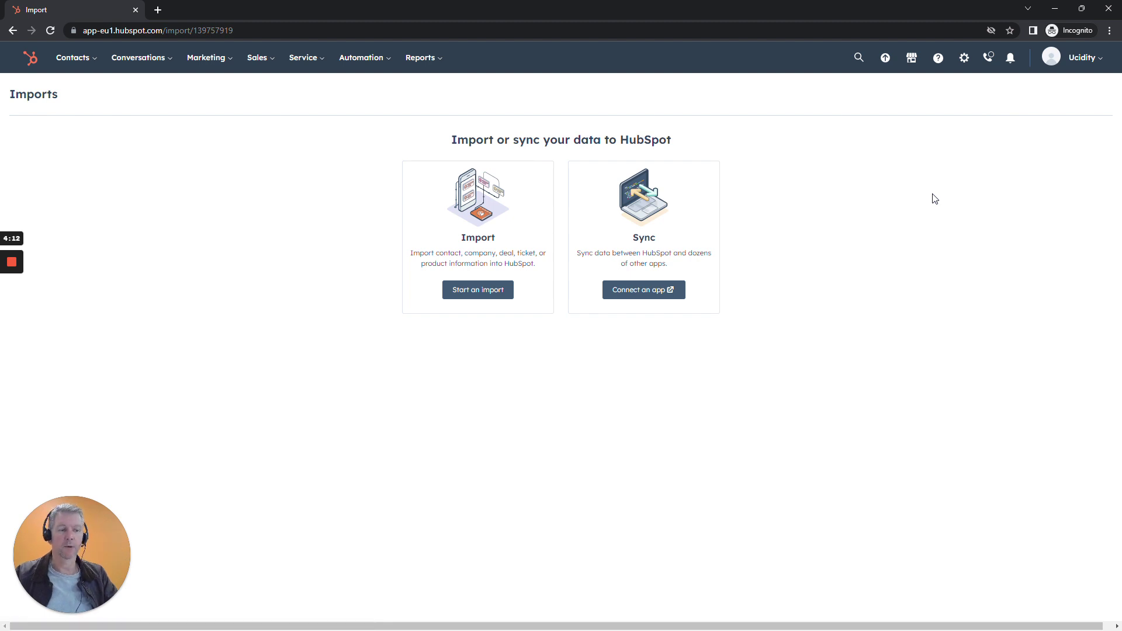
{"action": "left_click", "coordinate": [484, 292]}
{"action": "left_click", "coordinate": [459, 202]}
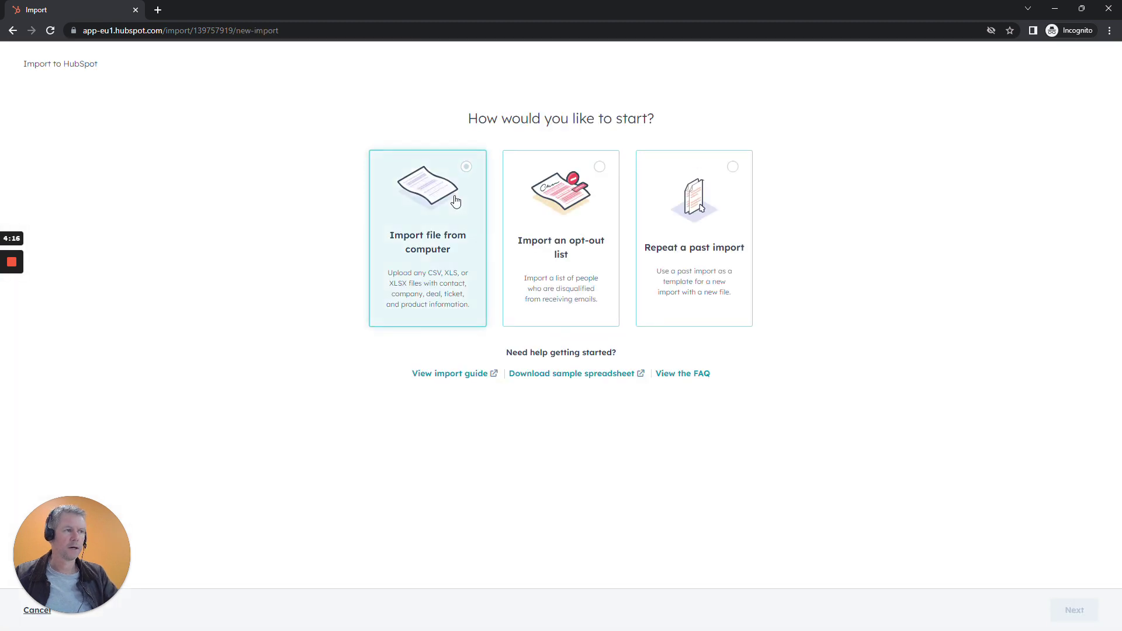
{"action": "left_click", "coordinate": [1070, 609]}
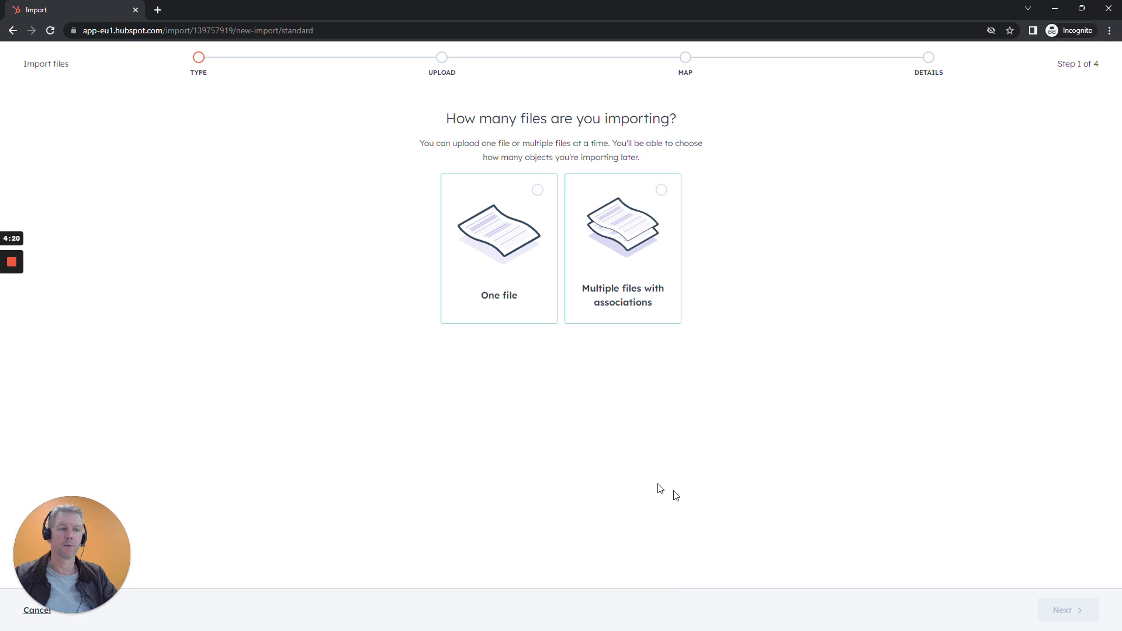
{"action": "left_click", "coordinate": [535, 276]}
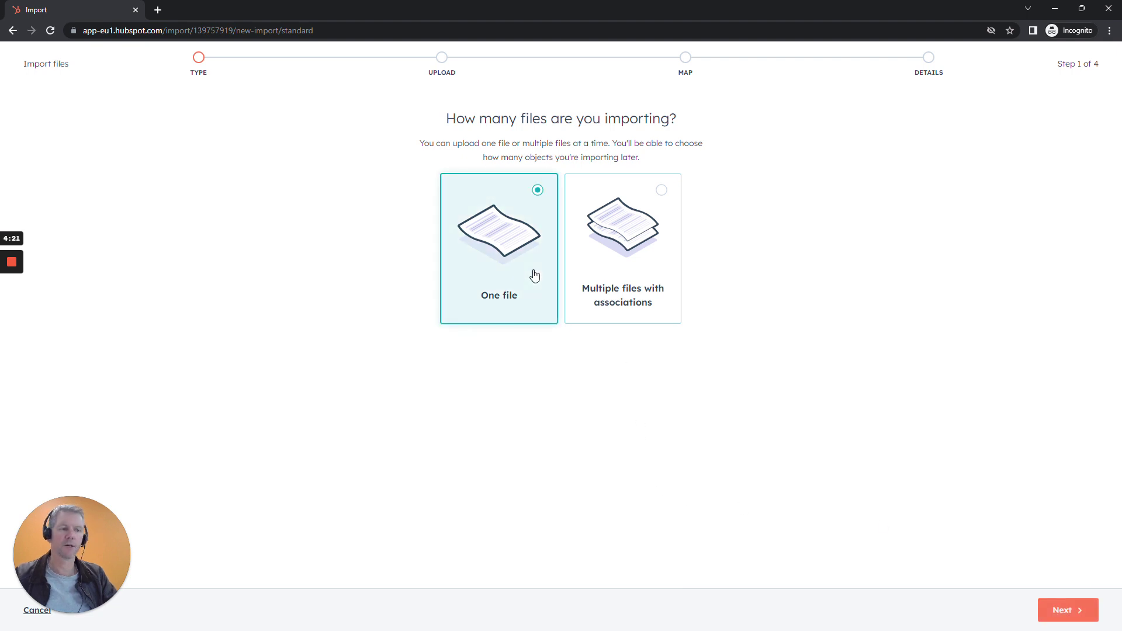
{"action": "left_click", "coordinate": [1066, 613]}
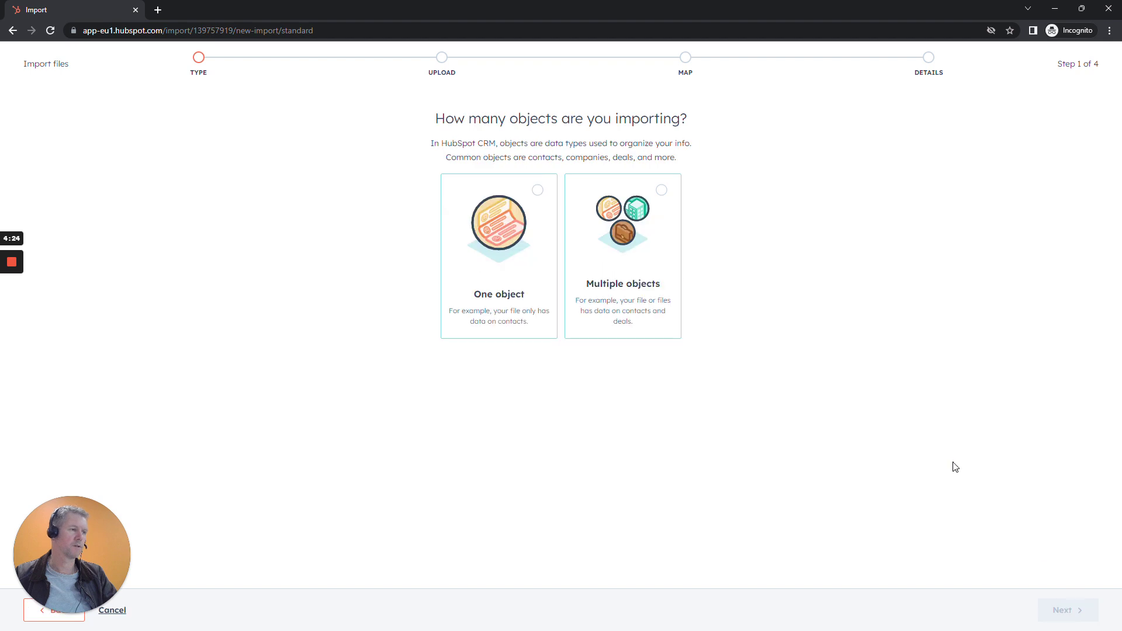
{"action": "left_click", "coordinate": [526, 289]}
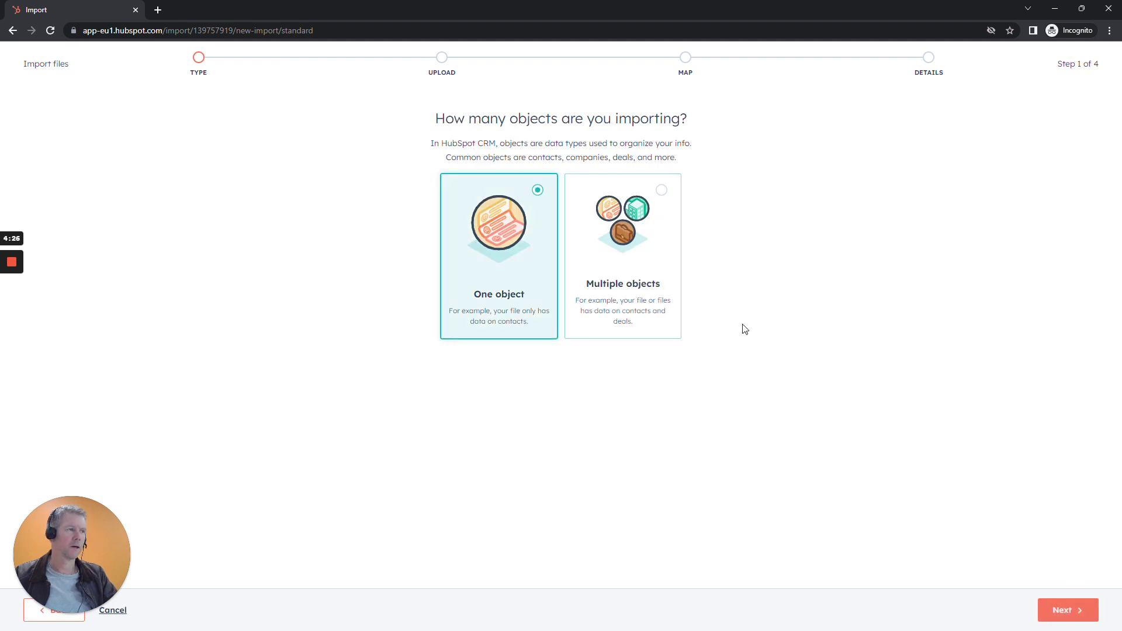
{"action": "left_click", "coordinate": [1058, 611]}
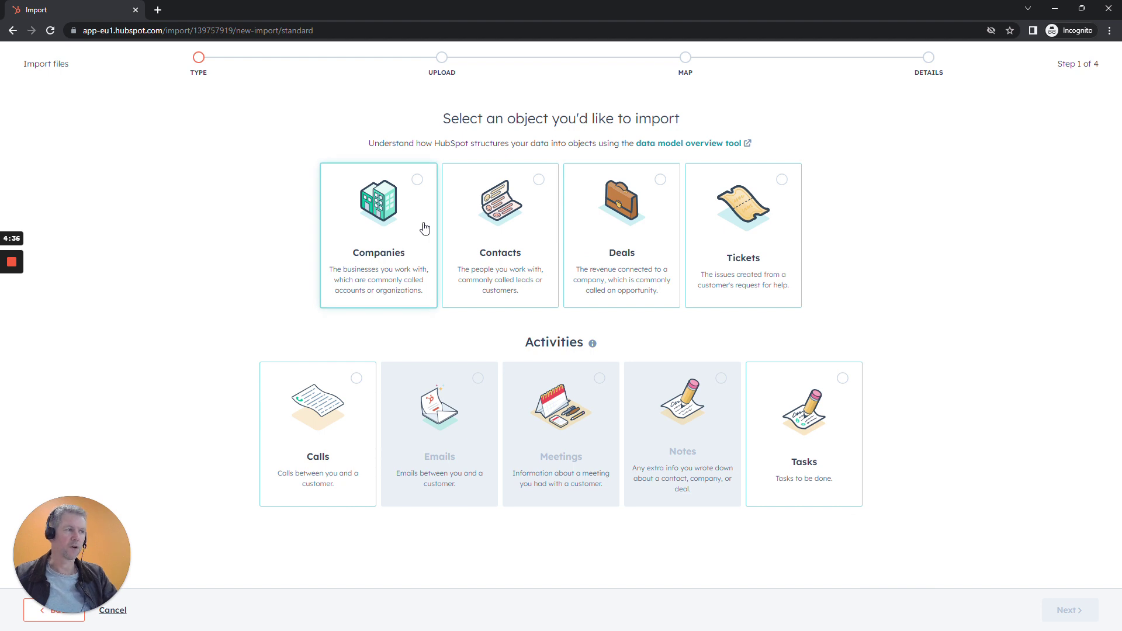
{"action": "left_click", "coordinate": [503, 239]}
{"action": "left_click", "coordinate": [1062, 611]}
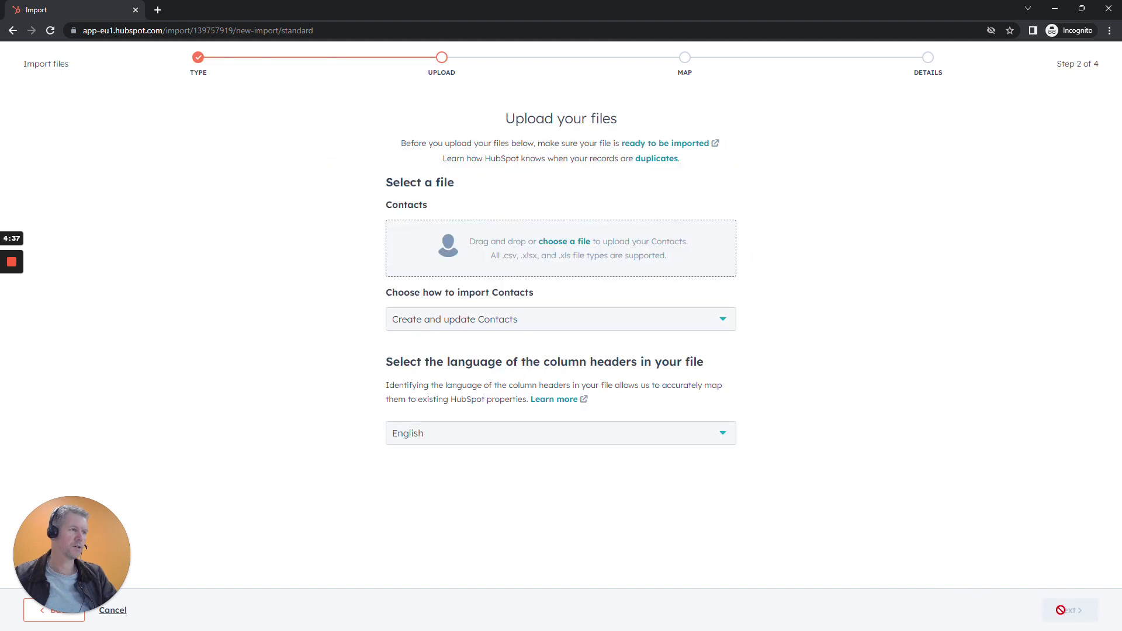
Upload the file 100-contacts.csv to the import wizard.
{"action": "left_click", "coordinate": [562, 242]}
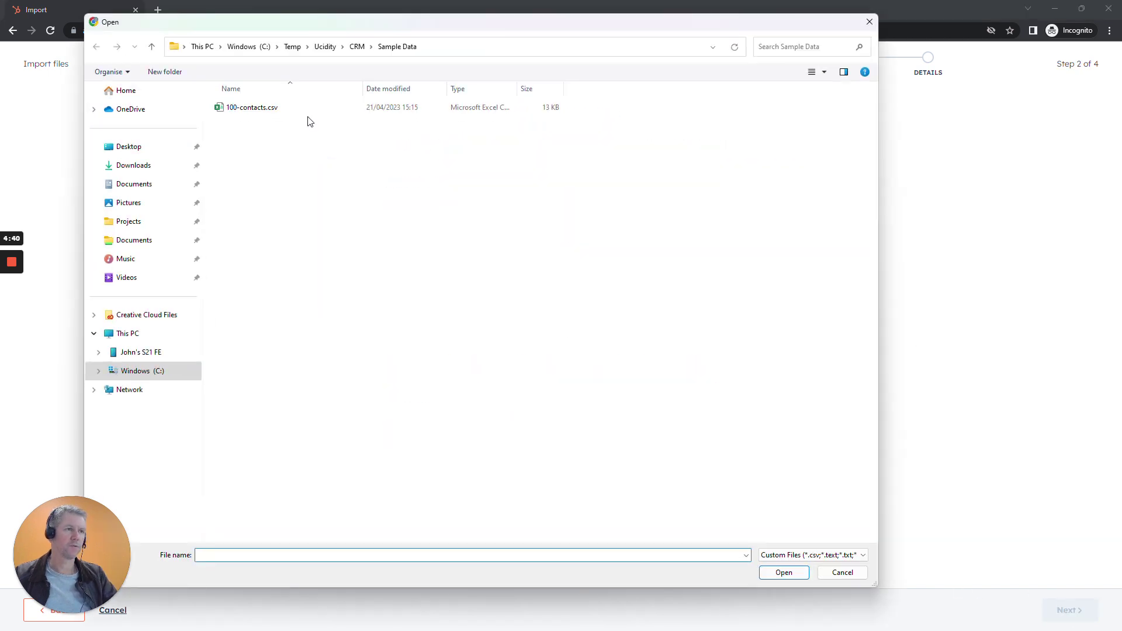
{"action": "left_click", "coordinate": [256, 107]}
{"action": "left_click", "coordinate": [784, 572]}
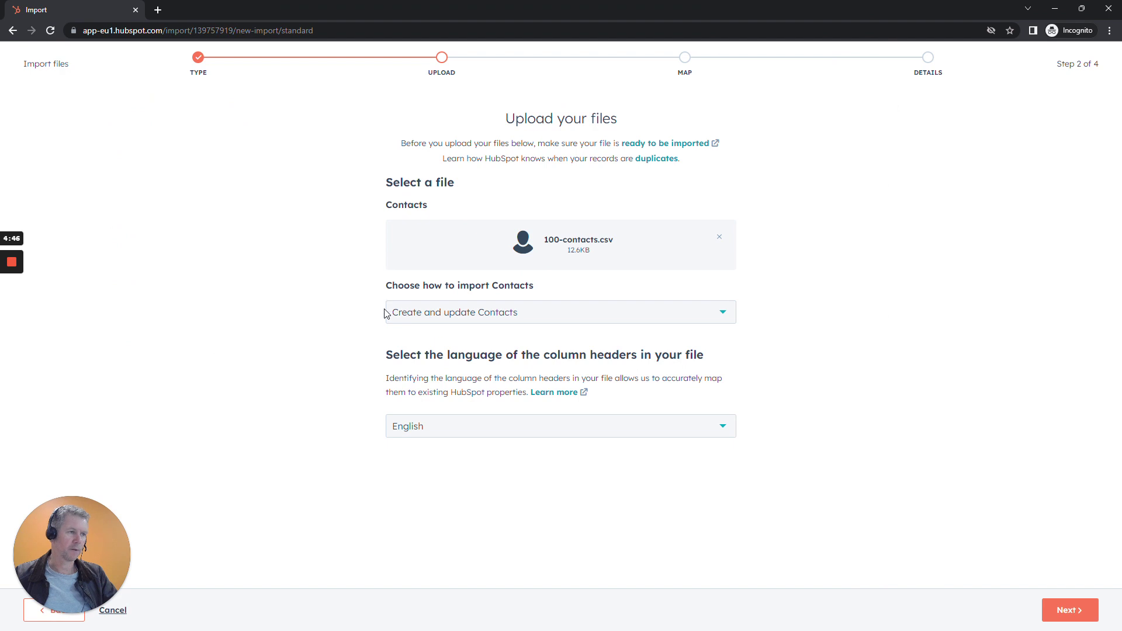
{"action": "left_click", "coordinate": [1073, 620]}
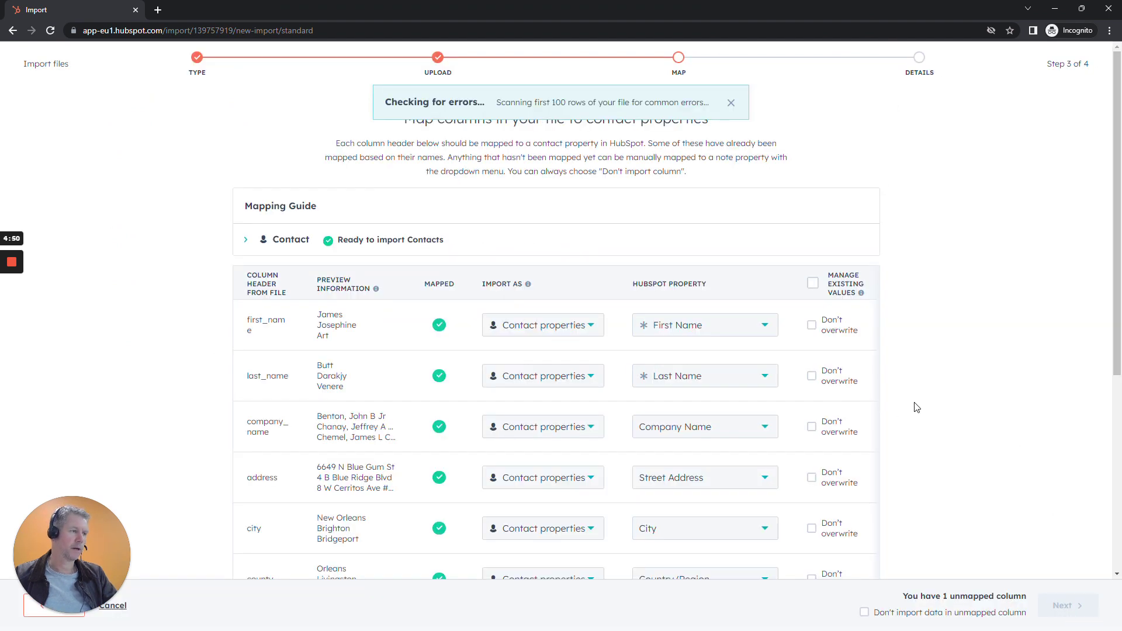
Review the column mappings and choose not to import the unmapped column.
{"action": "scroll", "coordinate": [838, 419], "scroll_direction": "down", "scroll_amount": 5}
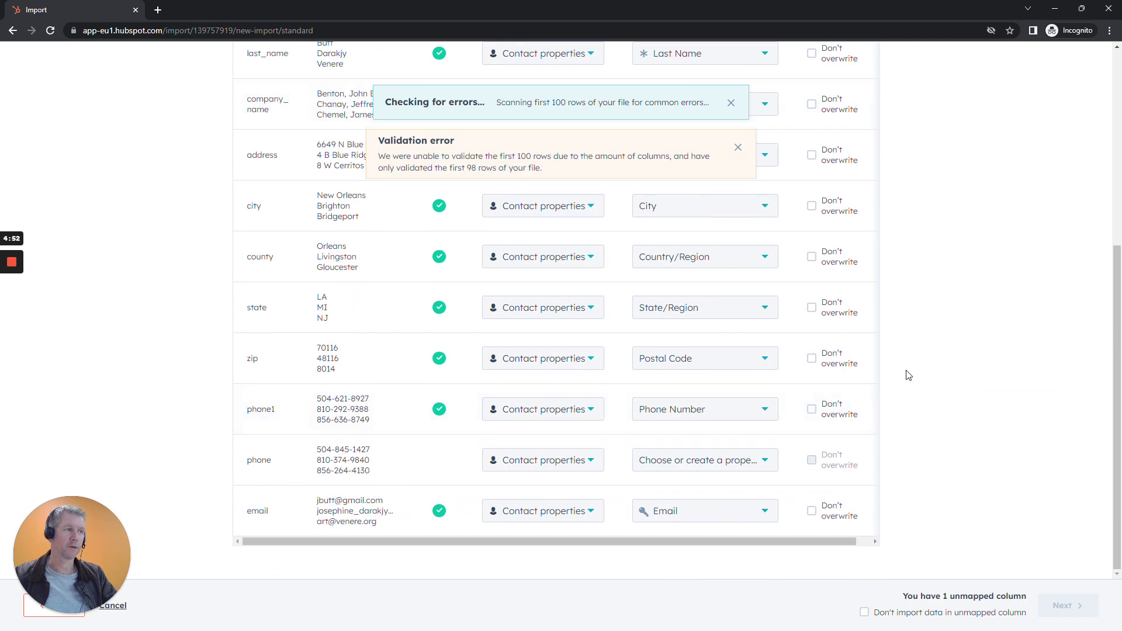
{"action": "scroll", "coordinate": [908, 374], "scroll_direction": "up", "scroll_amount": 5}
{"action": "scroll", "coordinate": [821, 383], "scroll_direction": "down", "scroll_amount": 5}
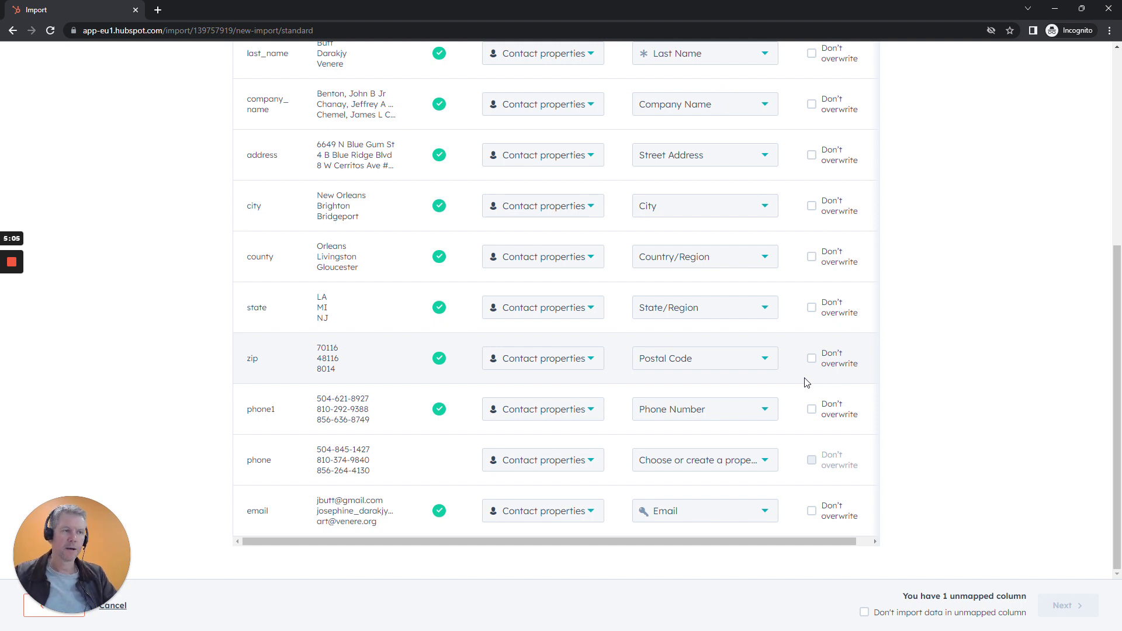
{"action": "scroll", "coordinate": [806, 376], "scroll_direction": "up", "scroll_amount": 5}
{"action": "scroll", "coordinate": [806, 380], "scroll_direction": "down", "scroll_amount": 3}
{"action": "left_click_drag", "start_coordinate": [247, 114], "coordinate": [265, 133]}
{"action": "left_click", "coordinate": [262, 132]}
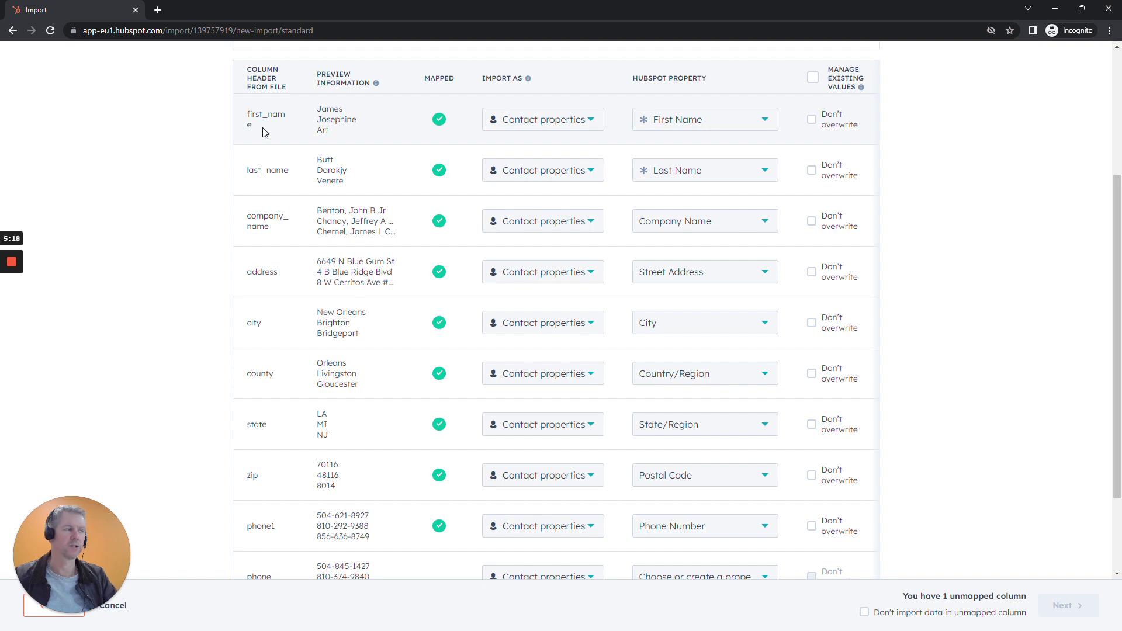
{"action": "scroll", "coordinate": [1006, 341], "scroll_direction": "down", "scroll_amount": 3}
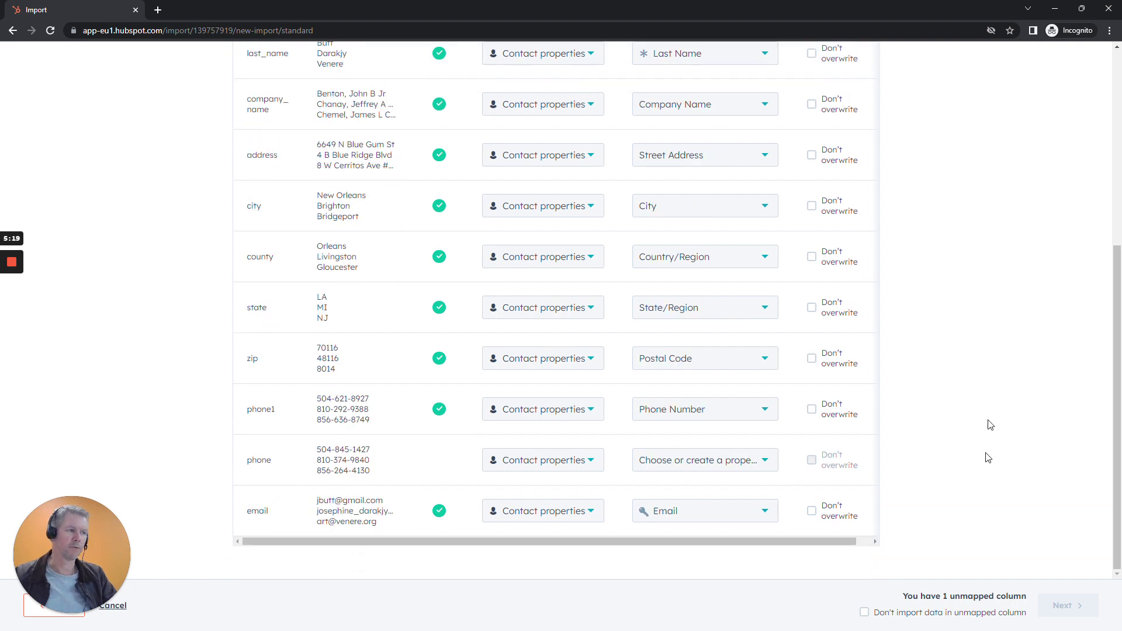
{"action": "left_click", "coordinate": [898, 613]}
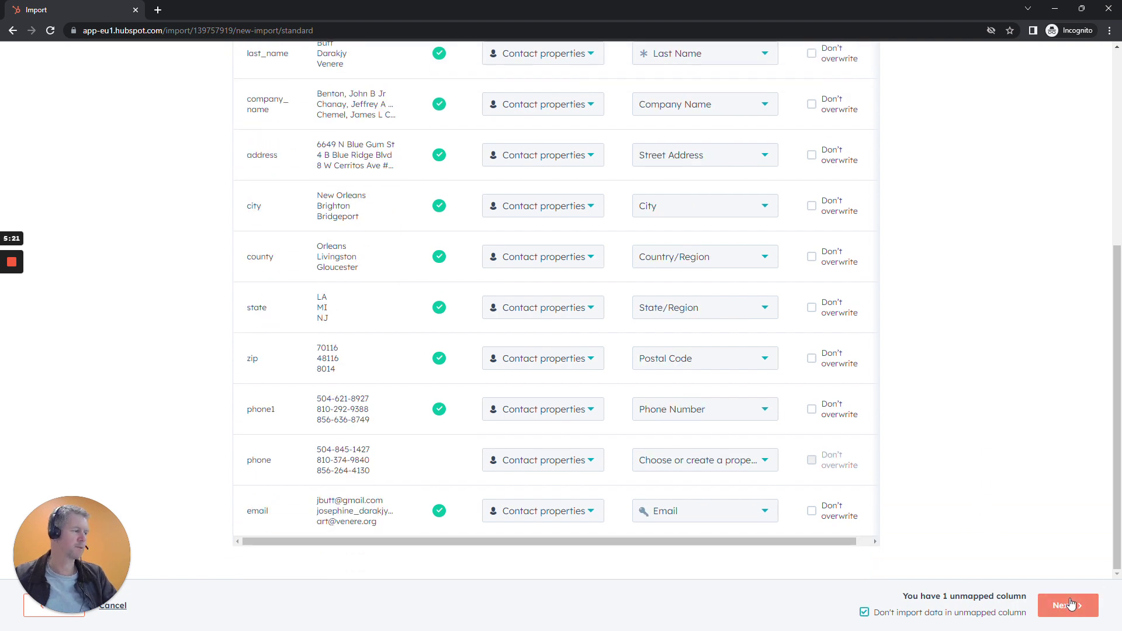
{"action": "left_click", "coordinate": [1070, 604]}
Create a list from the import, confirm contact consent, and finish the import.
{"action": "left_click", "coordinate": [428, 200]}
{"action": "left_click", "coordinate": [427, 224]}
{"action": "left_click", "coordinate": [1055, 607]}
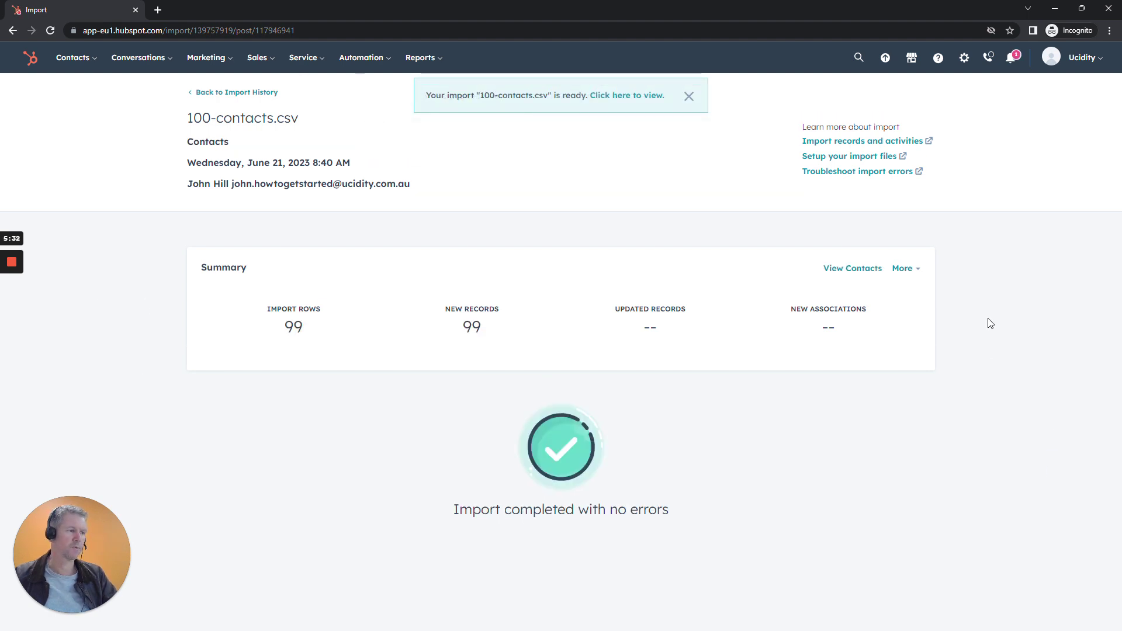
Return to the All contacts list to see the 100 imported records.
{"action": "mouse_move", "coordinate": [79, 61]}
{"action": "left_click", "coordinate": [82, 93]}
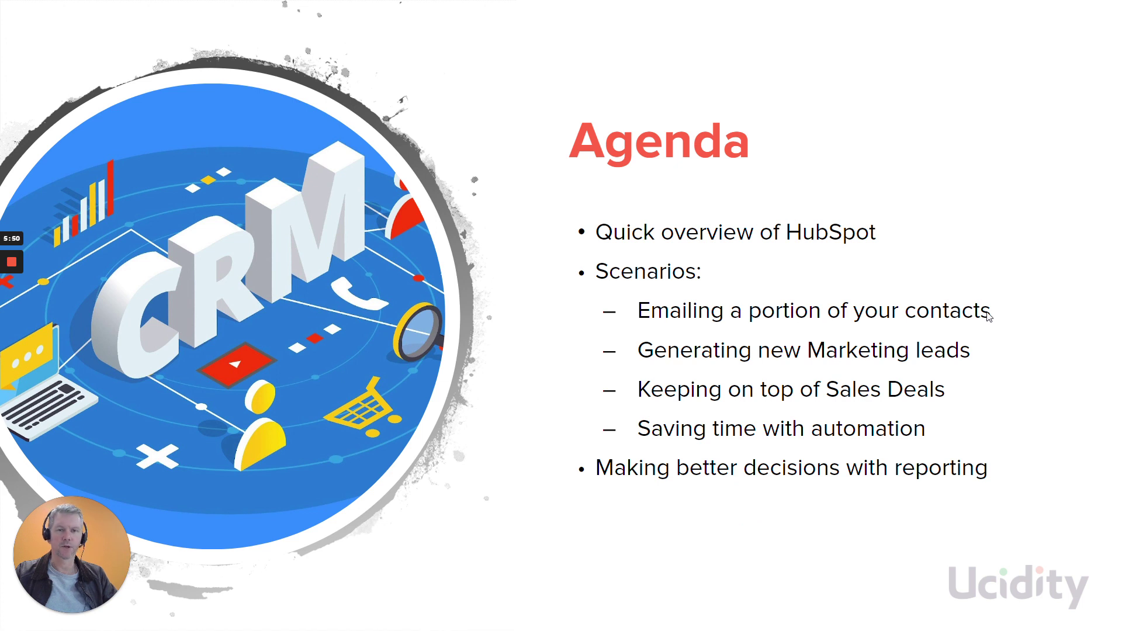
{"action": "key", "text": "alt+Tab"}
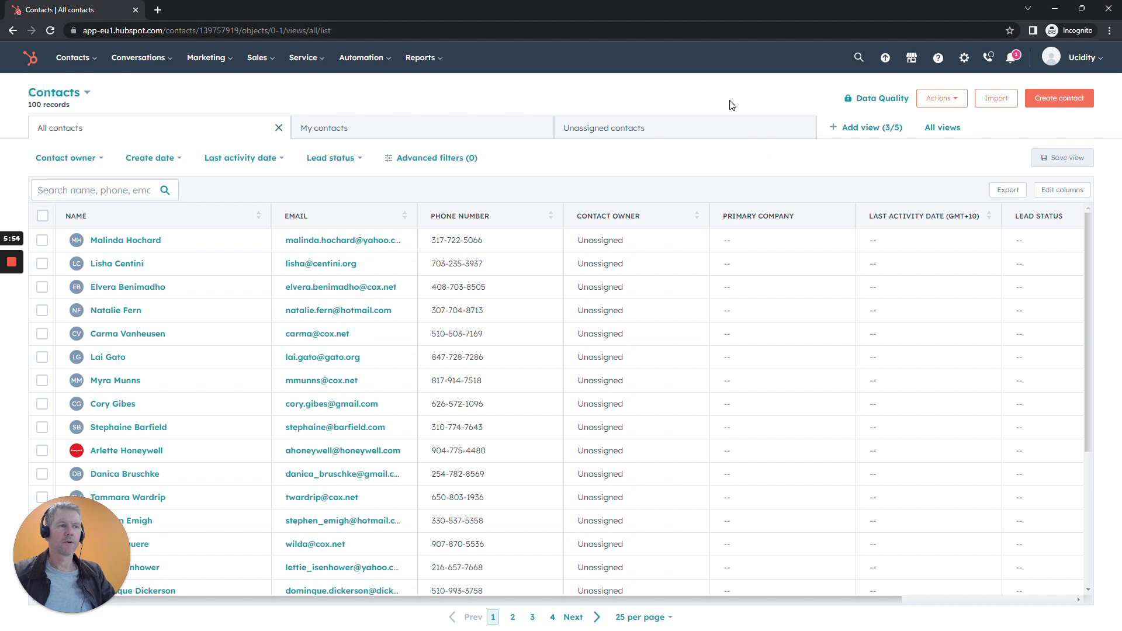
Tick the checkboxes of the first ten contact rows in the list.
{"action": "left_click", "coordinate": [42, 241]}
{"action": "left_click", "coordinate": [42, 264]}
{"action": "left_click", "coordinate": [42, 287]}
{"action": "left_click", "coordinate": [42, 310]}
{"action": "left_click", "coordinate": [43, 334]}
{"action": "left_click", "coordinate": [42, 357]}
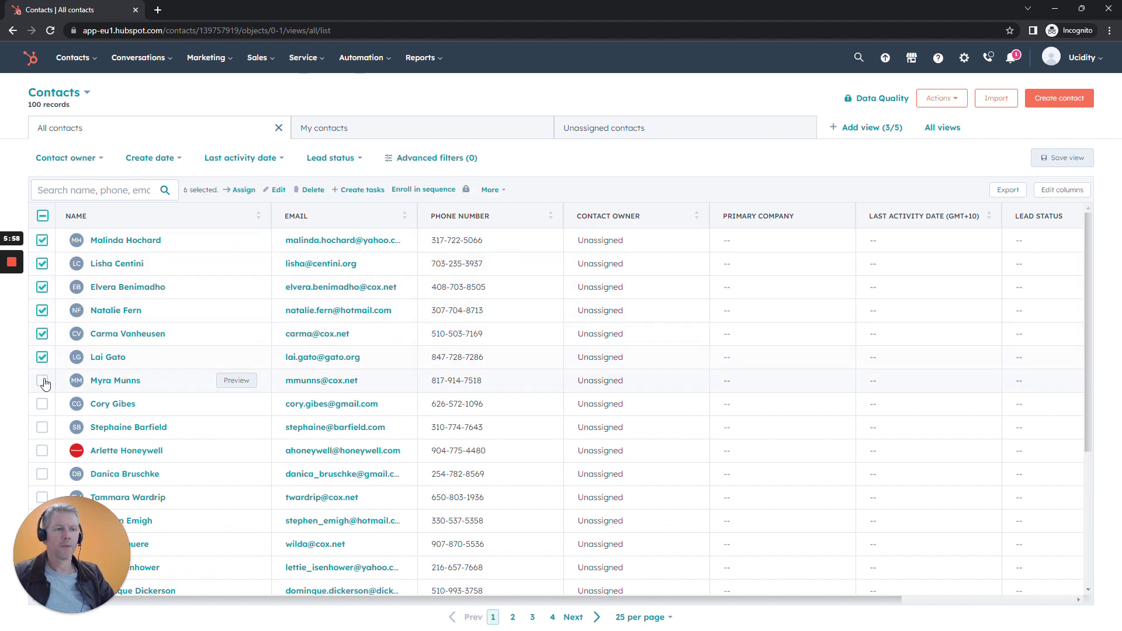
{"action": "left_click", "coordinate": [42, 380]}
{"action": "left_click", "coordinate": [42, 404]}
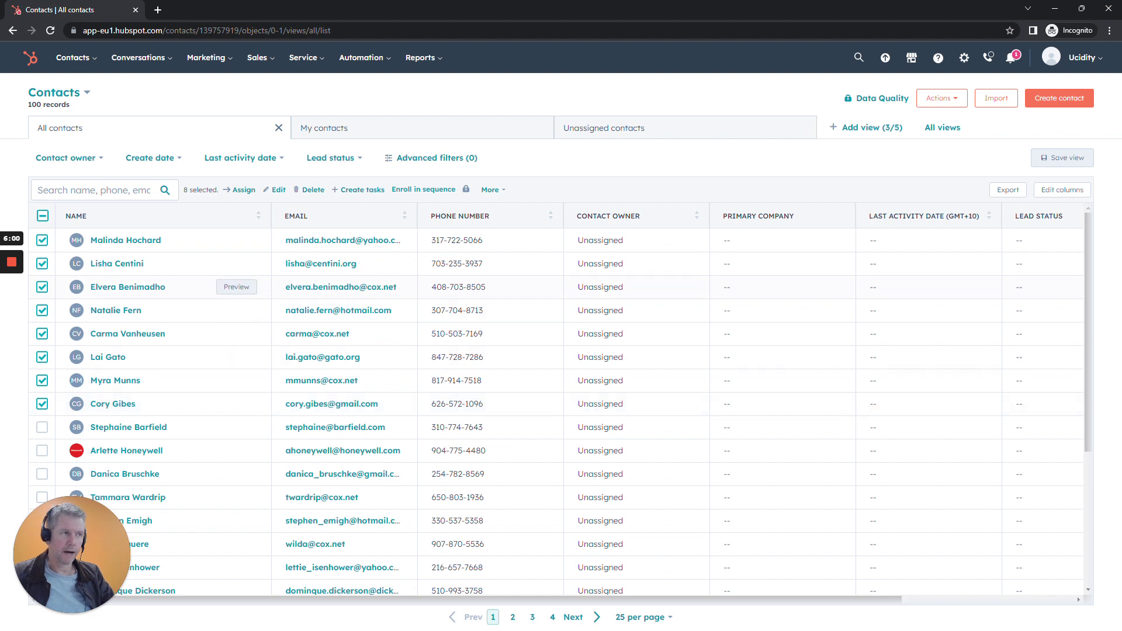
{"action": "left_click", "coordinate": [42, 427]}
{"action": "left_click", "coordinate": [42, 450]}
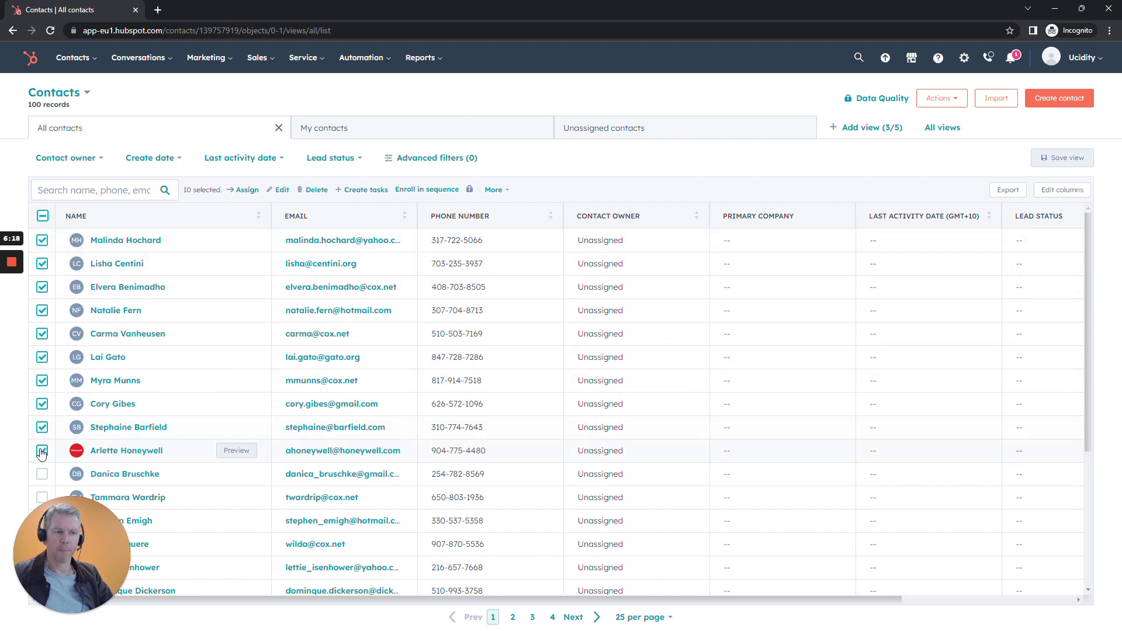
Bulk edit the ten selected contacts, choosing Lifecycle Stage and listing its stage values.
{"action": "left_click", "coordinate": [283, 190]}
{"action": "left_click", "coordinate": [560, 167]}
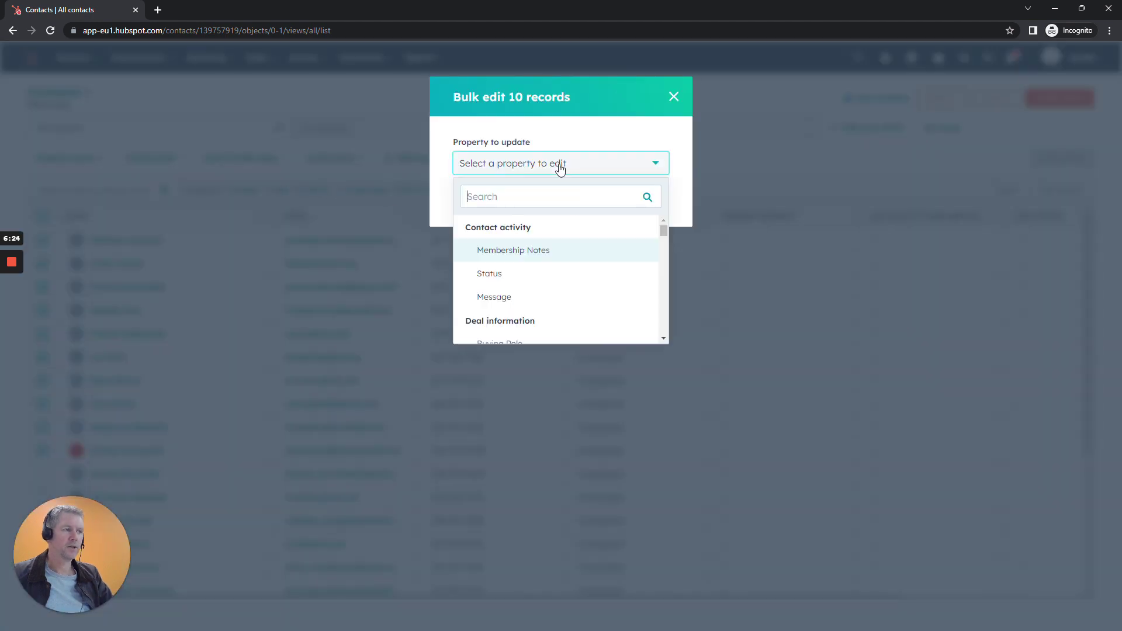
{"action": "type", "text": "lid"}
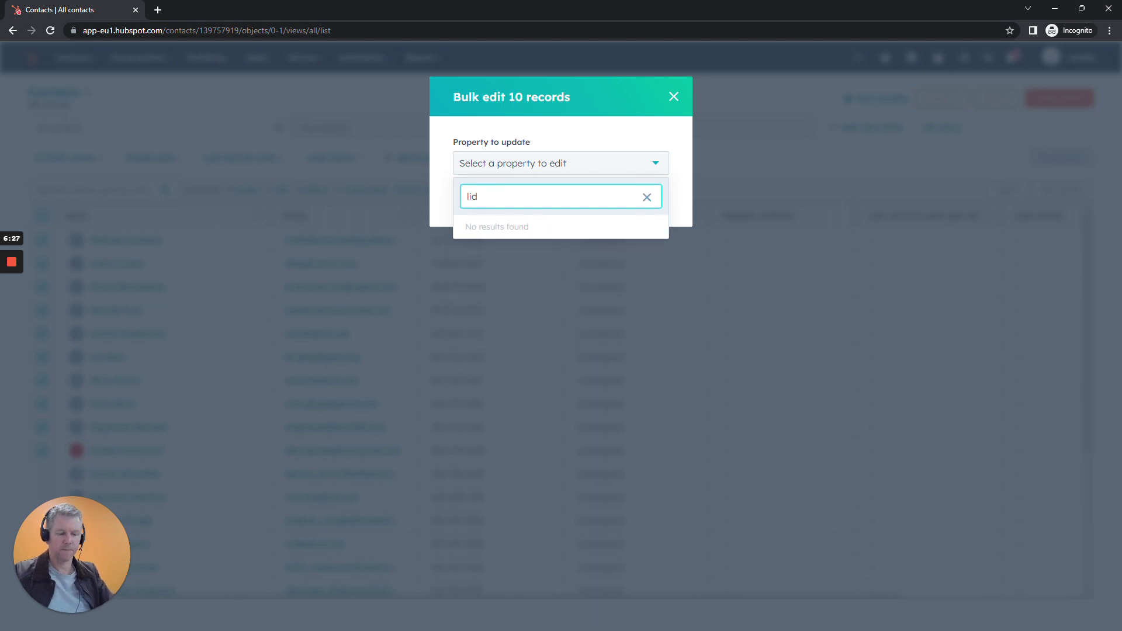
{"action": "key", "text": "BackSpace"}
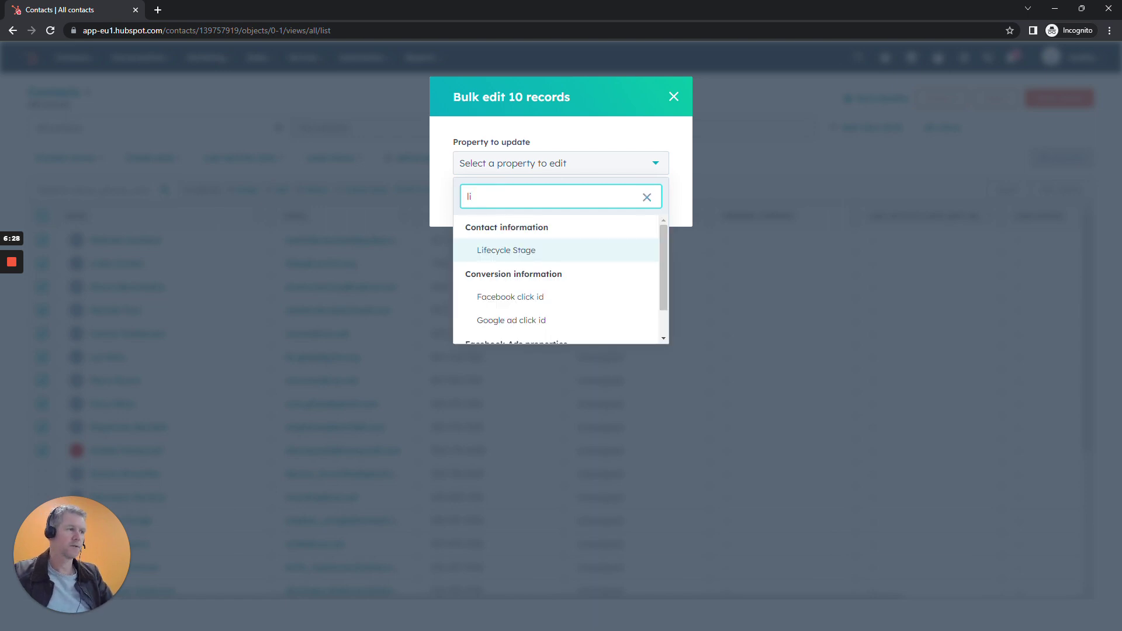
{"action": "left_click", "coordinate": [518, 251]}
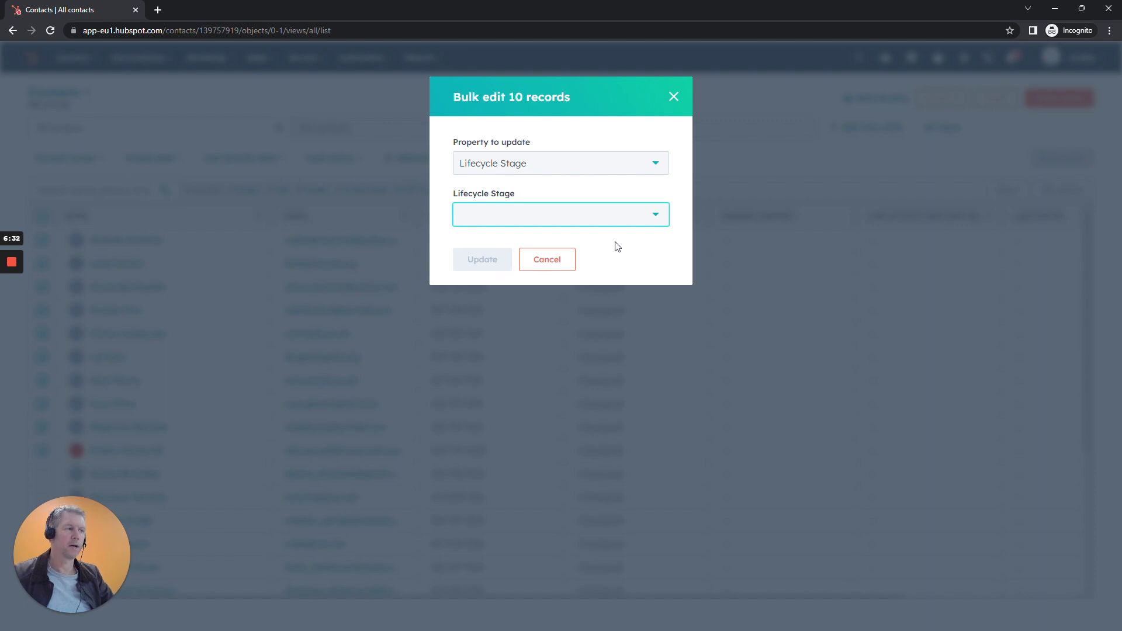
{"action": "left_click", "coordinate": [622, 222]}
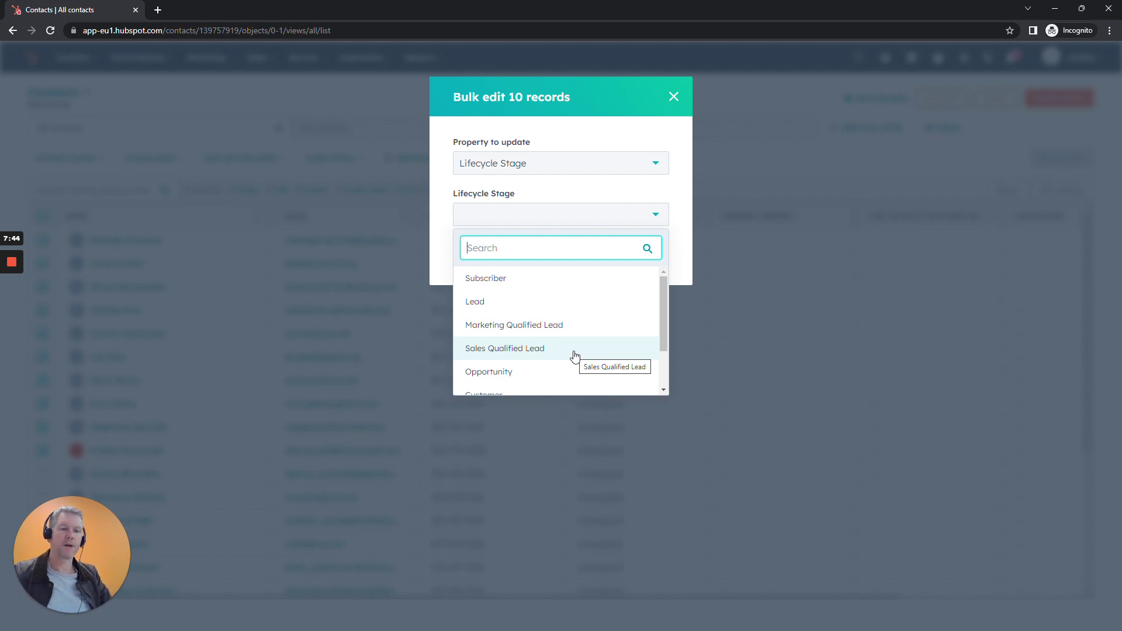
Set Lifecycle Stage to Customer and apply it to all ten selected contacts.
{"action": "scroll", "coordinate": [575, 356], "scroll_direction": "down", "scroll_amount": 1}
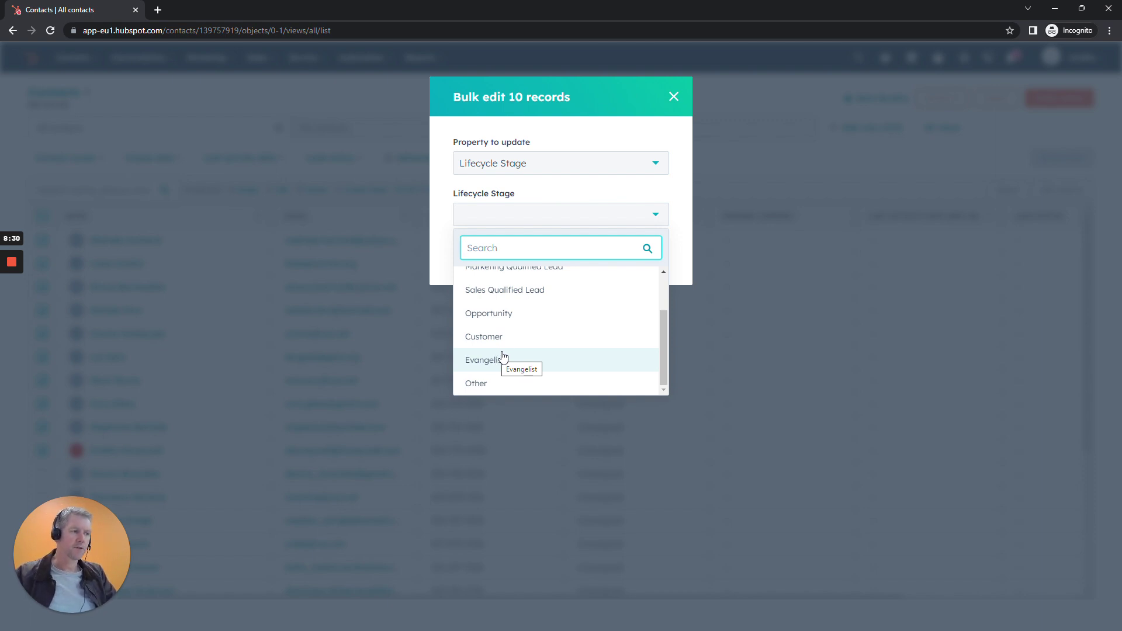
{"action": "left_click", "coordinate": [498, 339]}
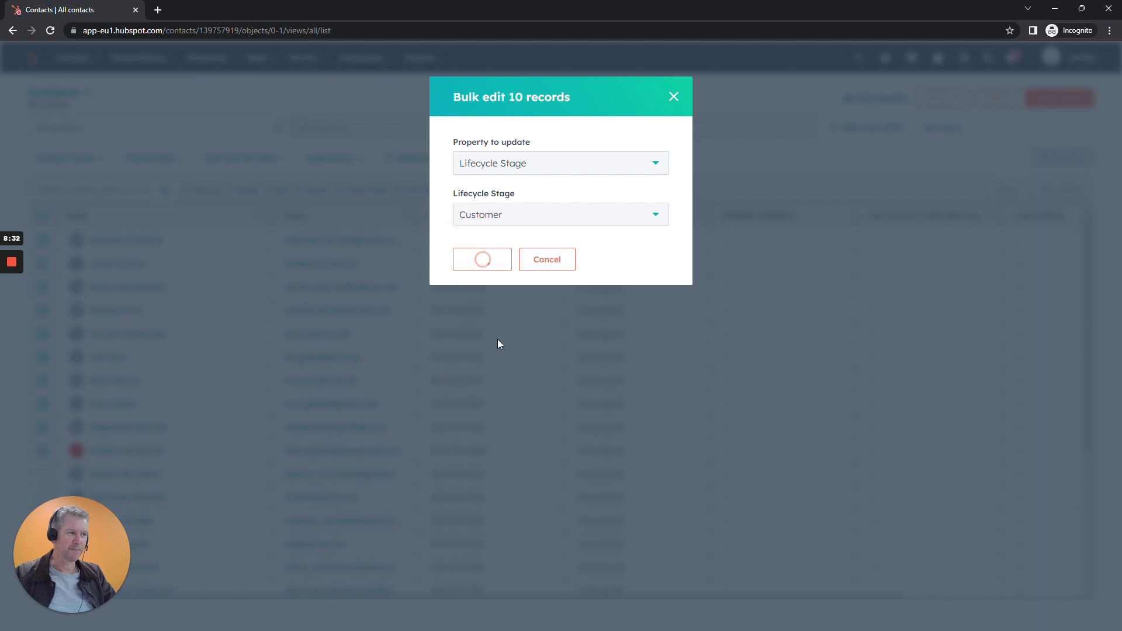
{"action": "left_click", "coordinate": [489, 264]}
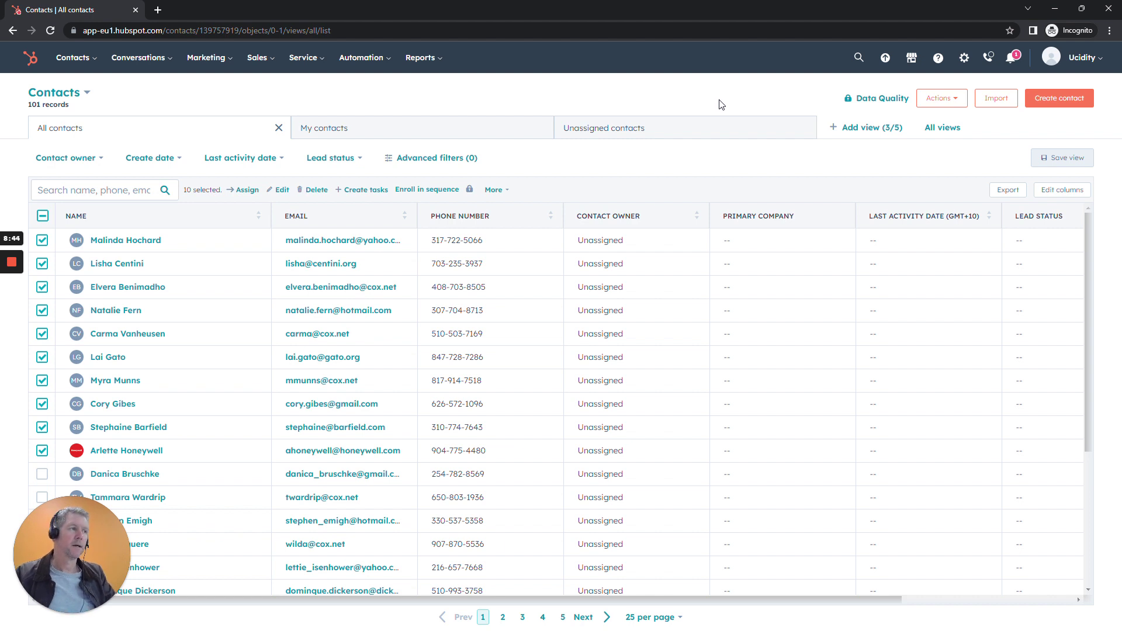
Go to the Contacts lists page and dismiss the lists feature tour.
{"action": "left_click", "coordinate": [78, 63]}
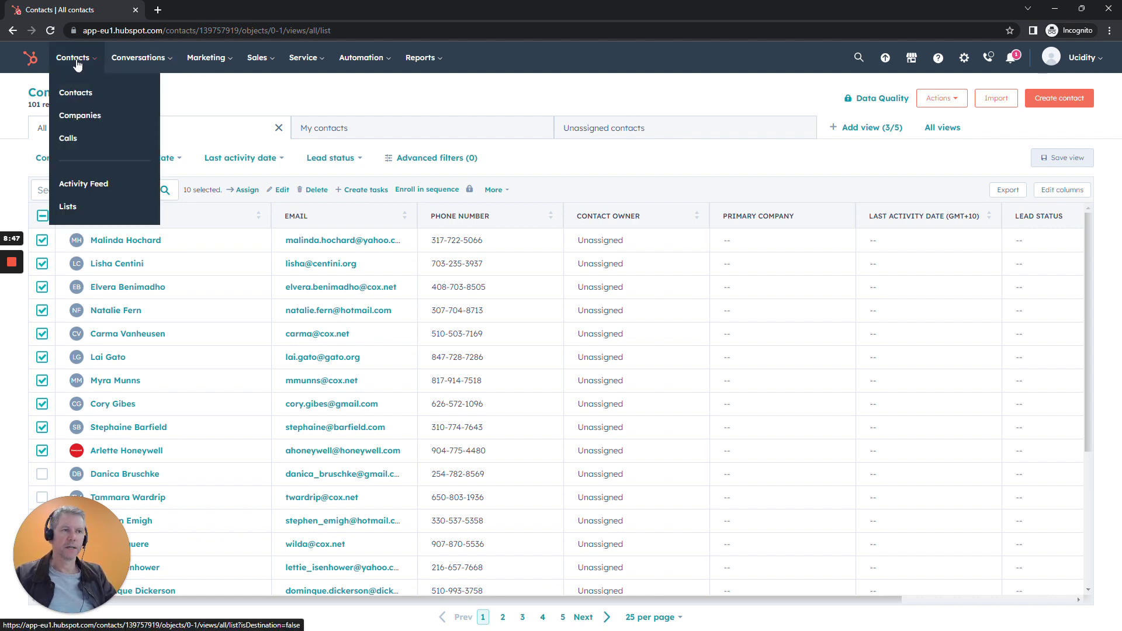
{"action": "left_click", "coordinate": [67, 206]}
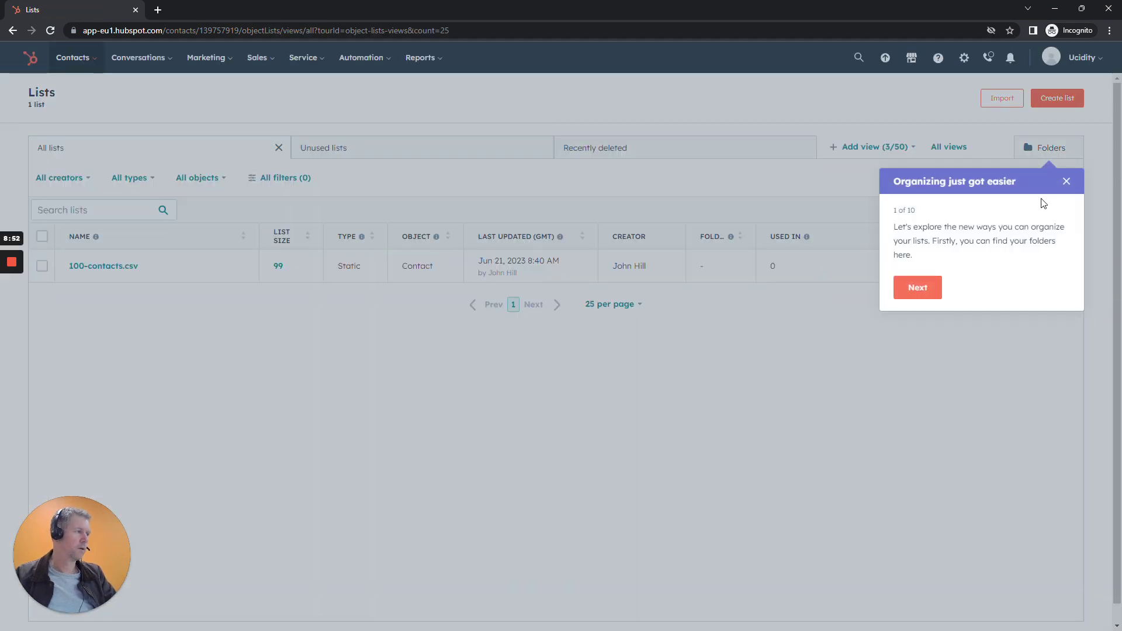
{"action": "left_click", "coordinate": [1065, 182]}
{"action": "left_click", "coordinate": [490, 139]}
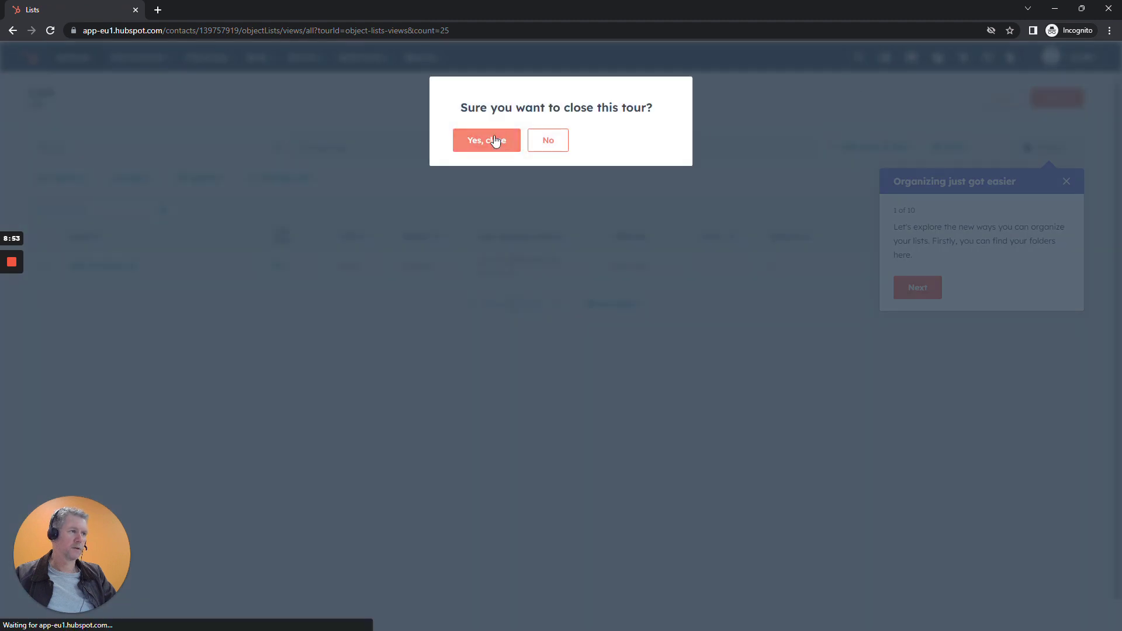
Create a contact-based active list named 'Customers' and continue to its filter setup.
{"action": "left_click", "coordinate": [1058, 98]}
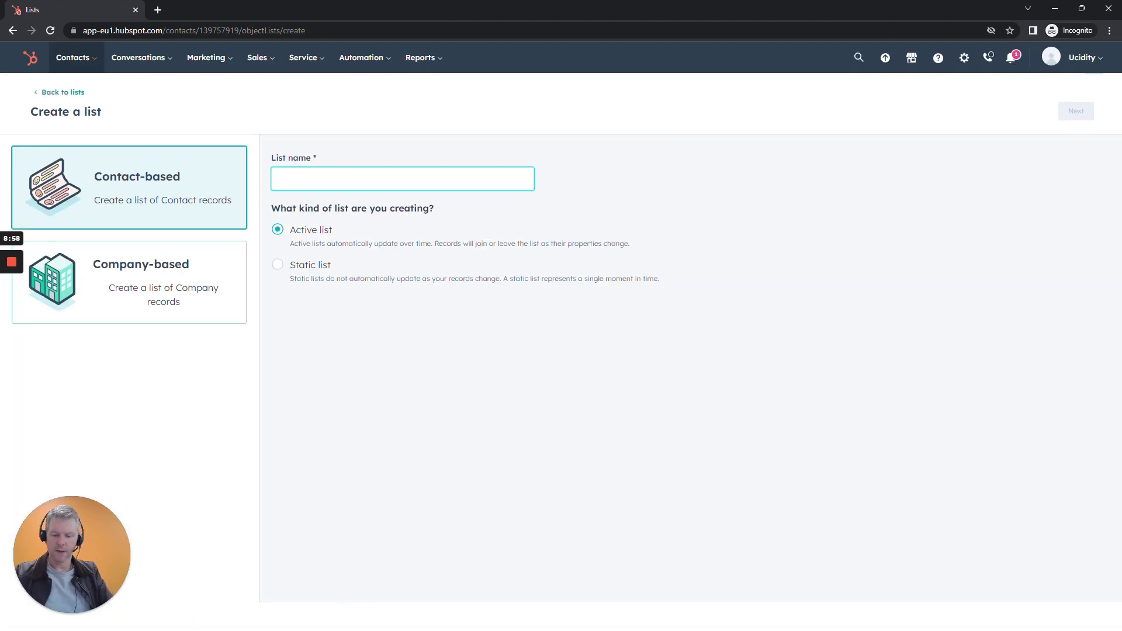
{"action": "type", "text": "Customers"}
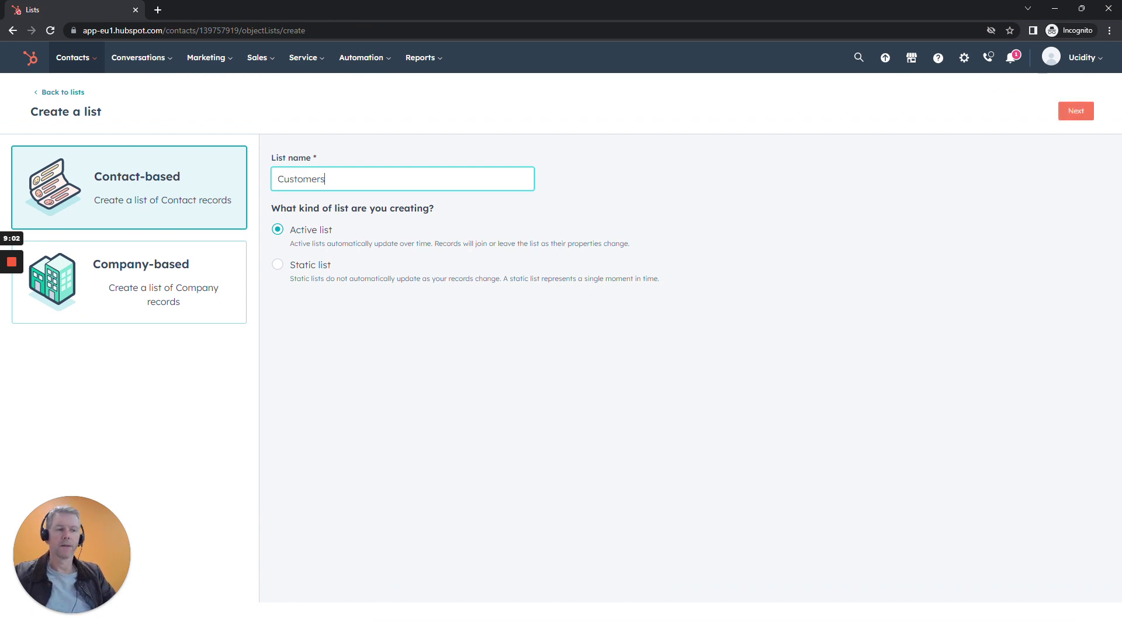
{"action": "left_click", "coordinate": [675, 186]}
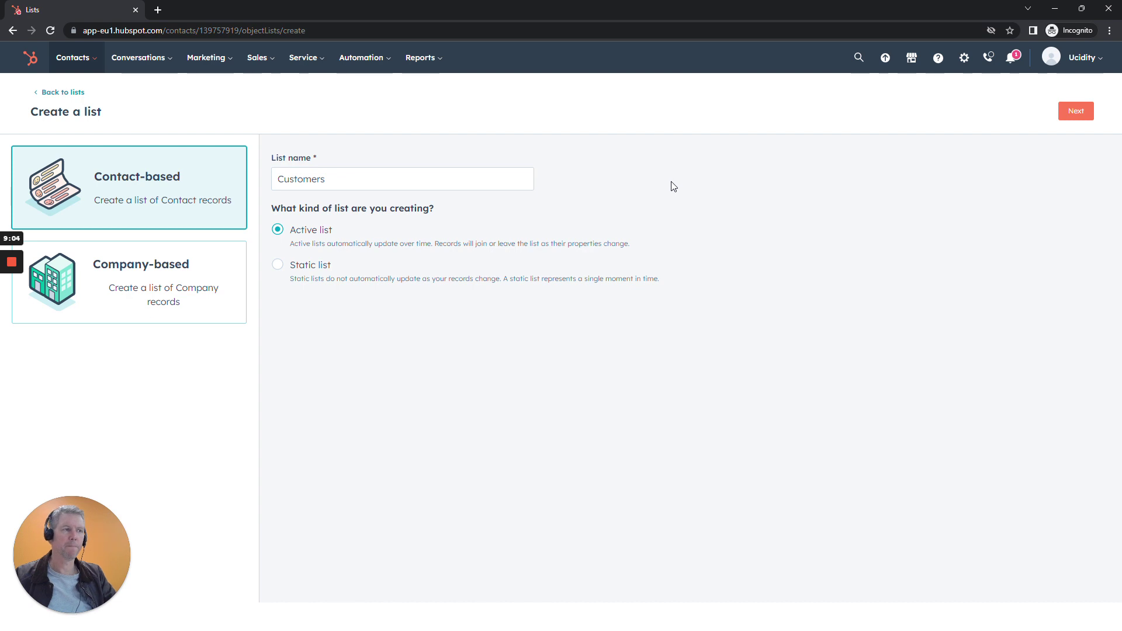
{"action": "left_click", "coordinate": [1074, 112]}
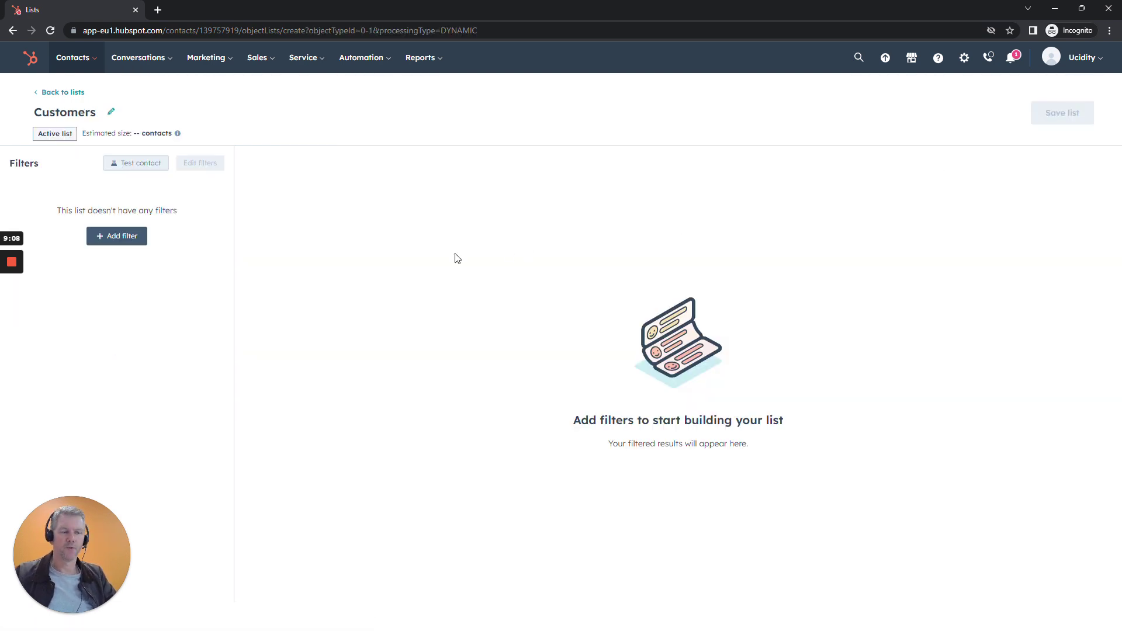
Filter the Customers list on Lifecycle stage being Customer or Evangelist, then save the list.
{"action": "left_click", "coordinate": [114, 238]}
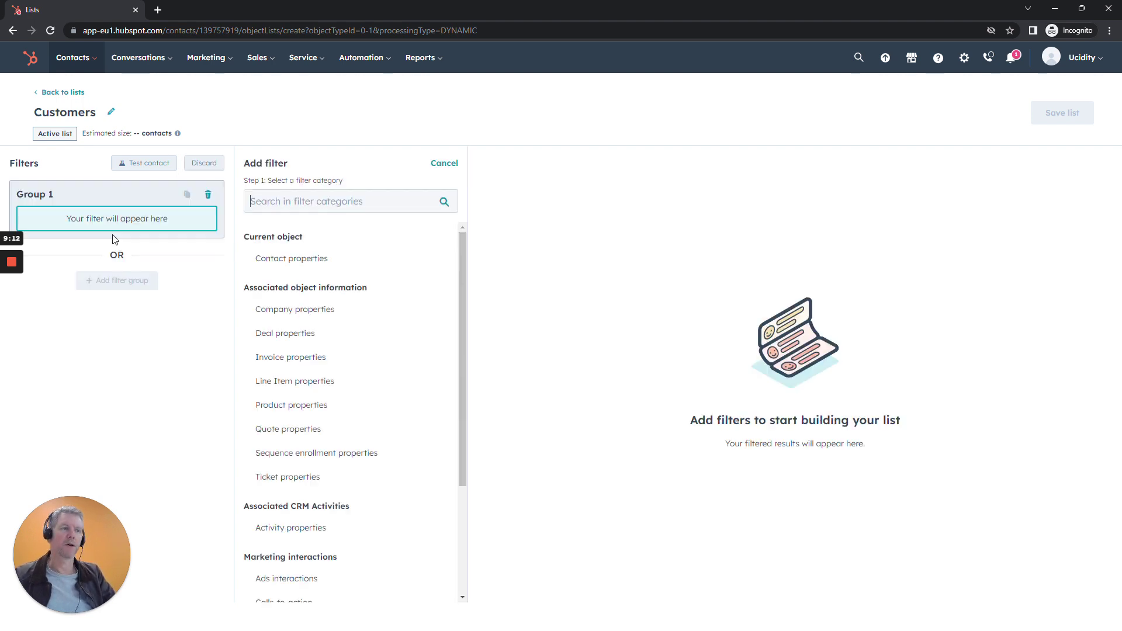
{"action": "left_click", "coordinate": [294, 266]}
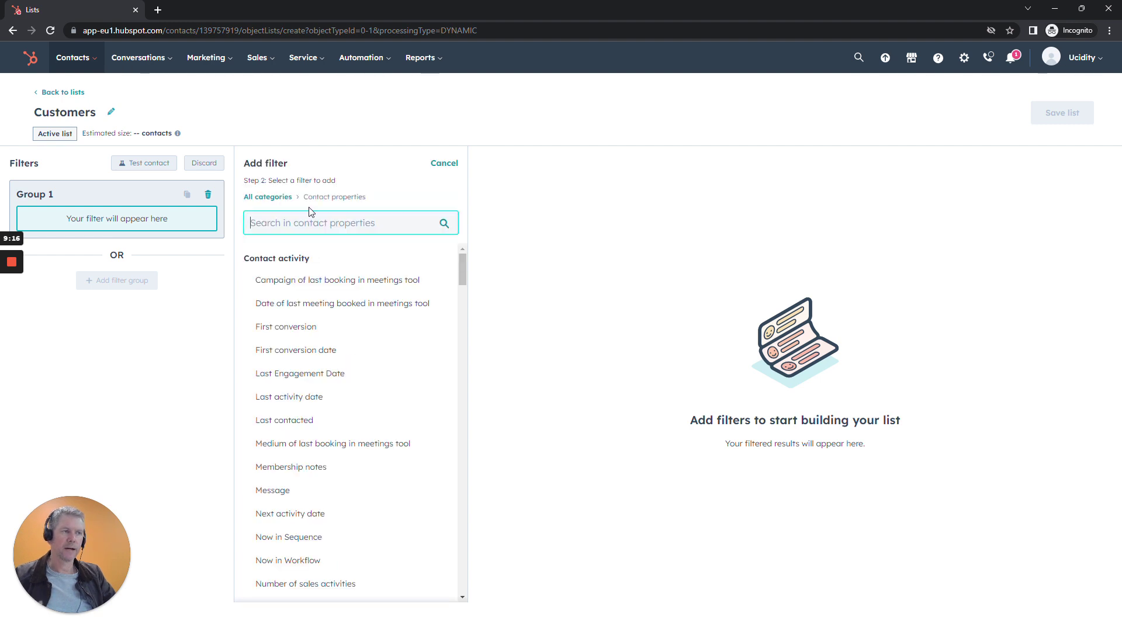
{"action": "type", "text": "life"}
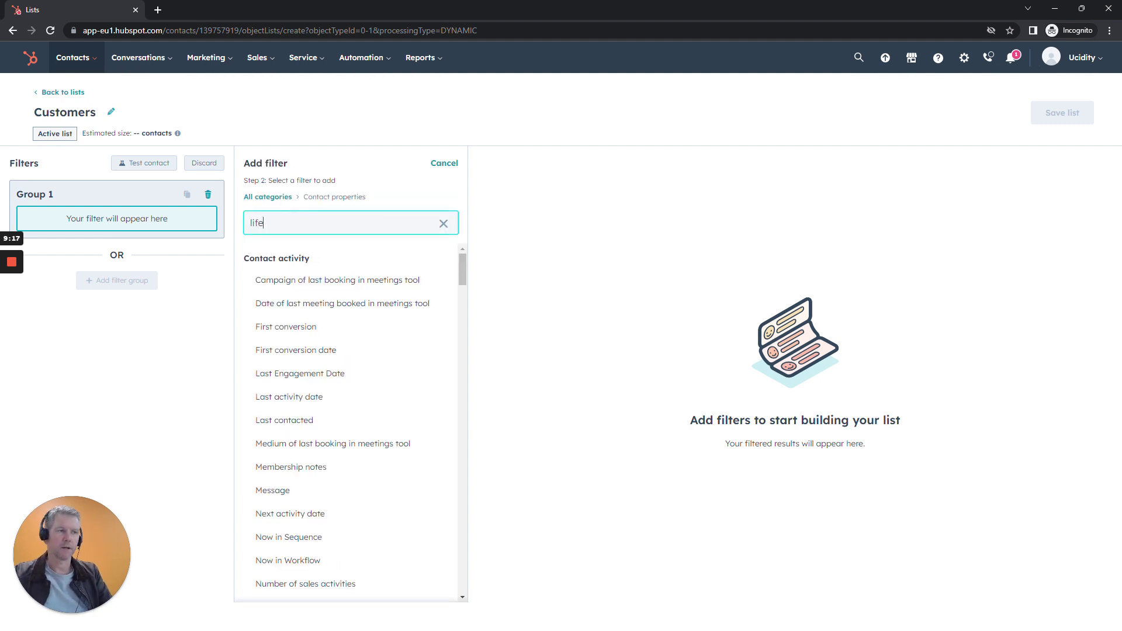
{"action": "left_click", "coordinate": [286, 304]}
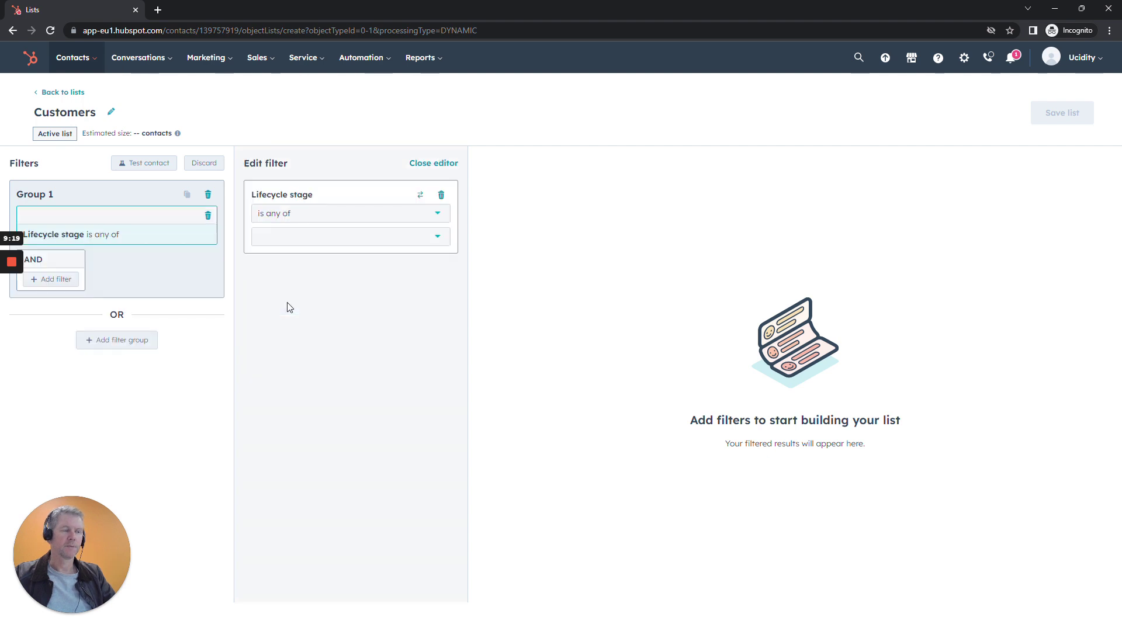
{"action": "left_click", "coordinate": [307, 236]}
{"action": "scroll", "coordinate": [343, 344], "scroll_direction": "down", "scroll_amount": 2}
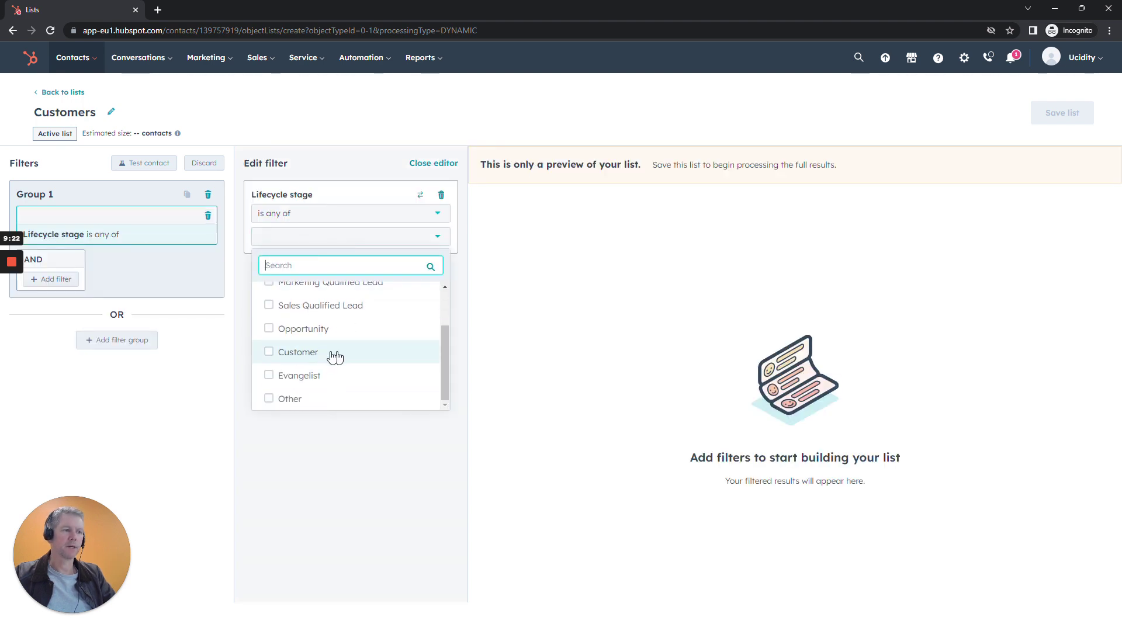
{"action": "left_click", "coordinate": [272, 353]}
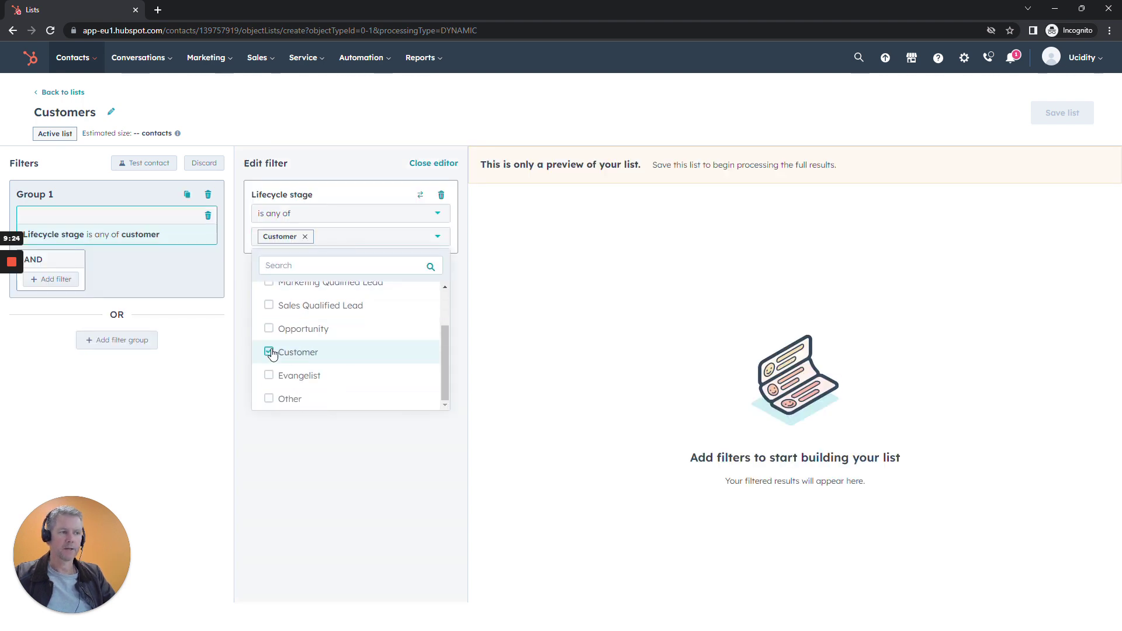
{"action": "left_click", "coordinate": [270, 375]}
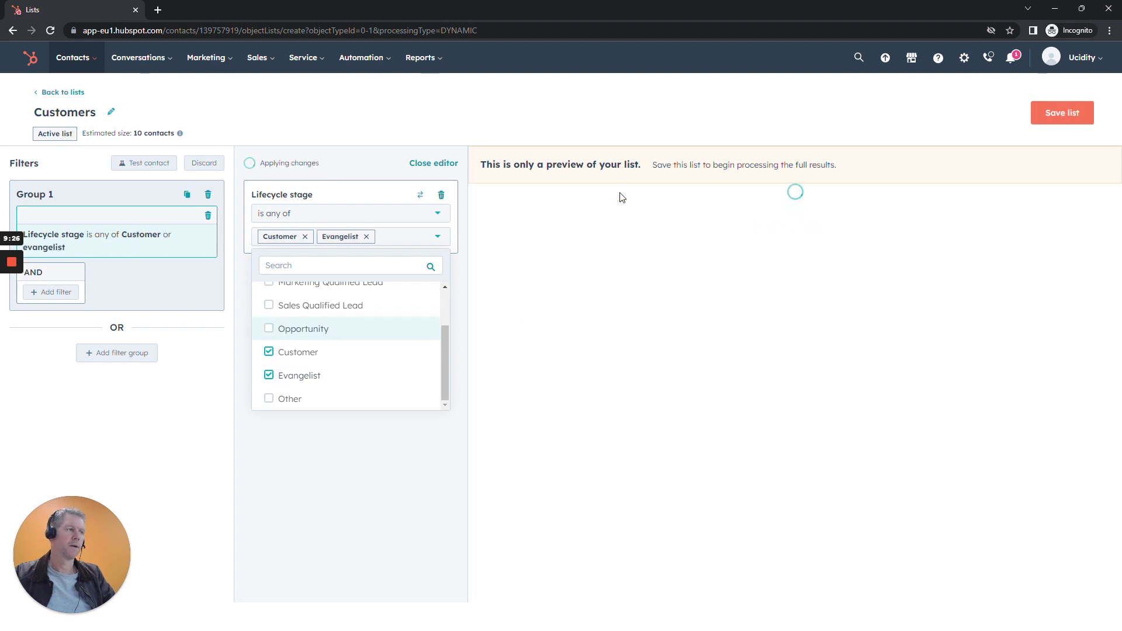
{"action": "left_click", "coordinate": [628, 121]}
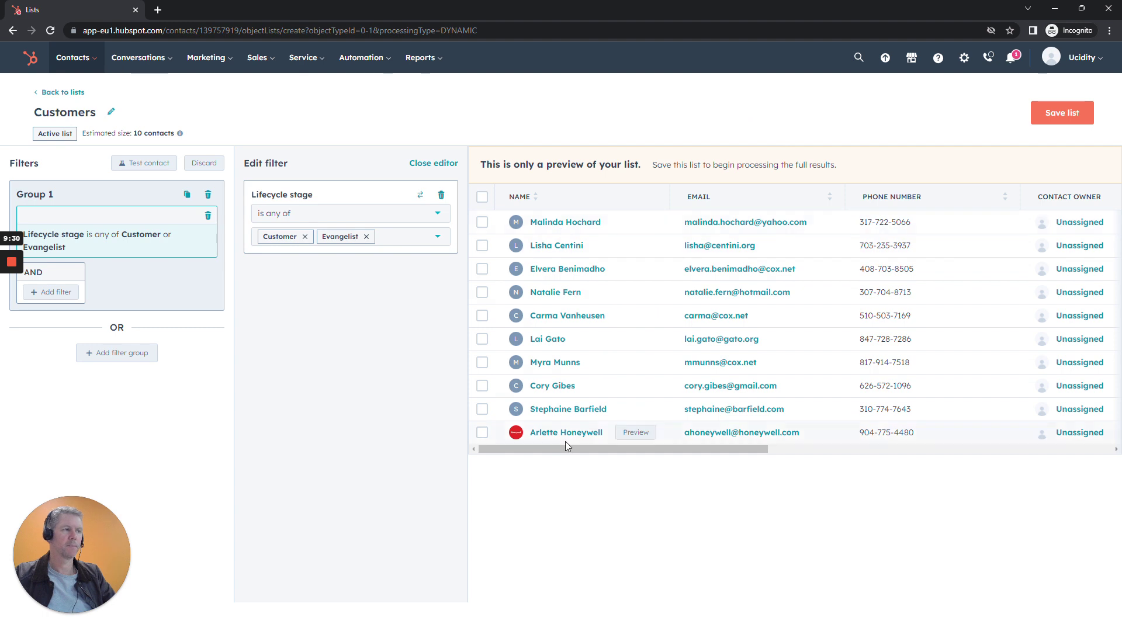
{"action": "left_click", "coordinate": [1050, 120]}
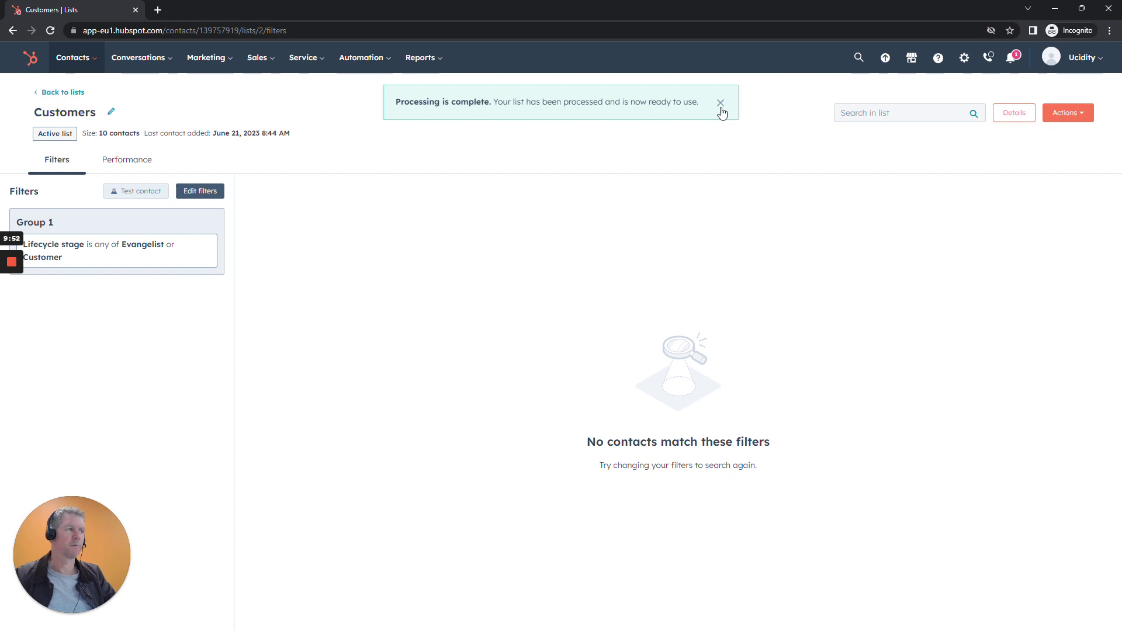
Dismiss the processing notice and return to a refreshed lists overview showing Customers with 10 contacts.
{"action": "left_click", "coordinate": [720, 105]}
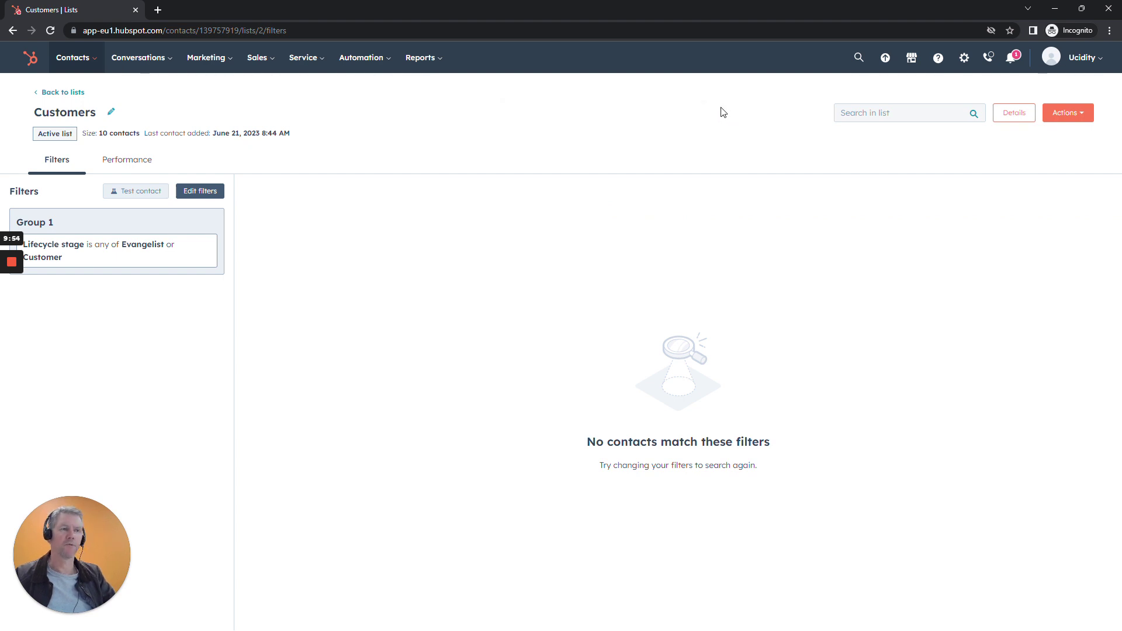
{"action": "left_click", "coordinate": [78, 94]}
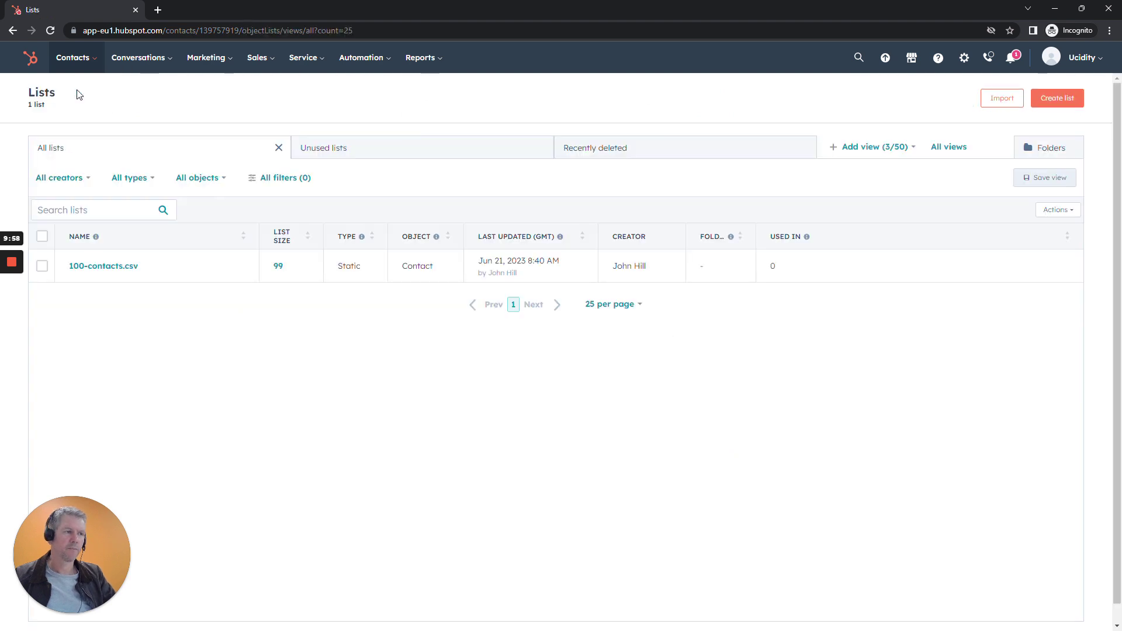
{"action": "left_click", "coordinate": [51, 29]}
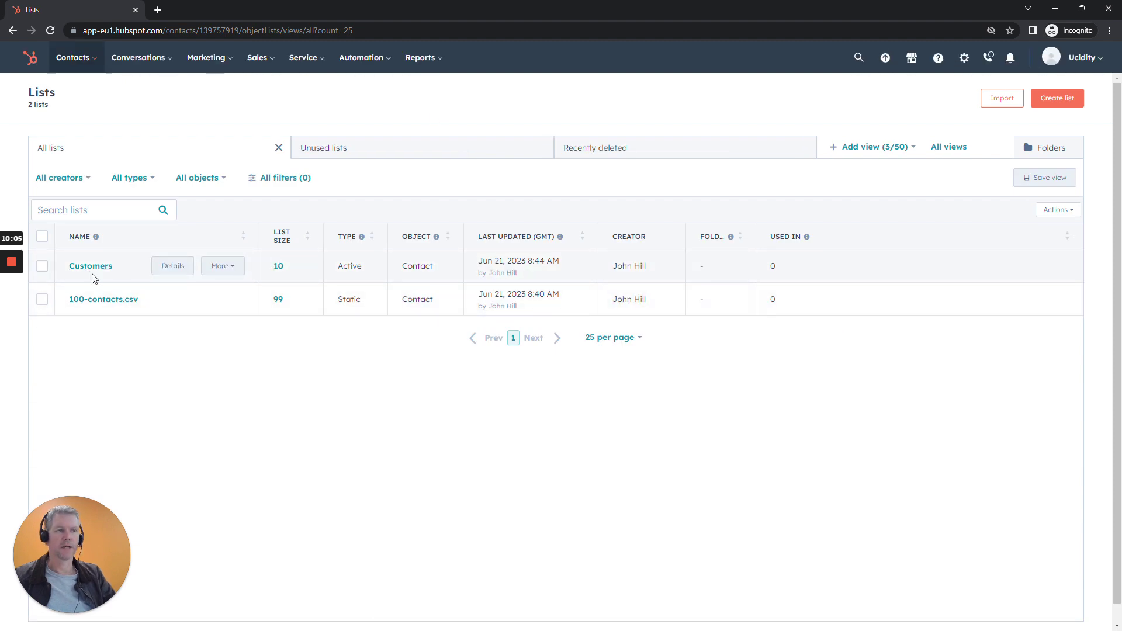
{"action": "mouse_move", "coordinate": [21, 266]}
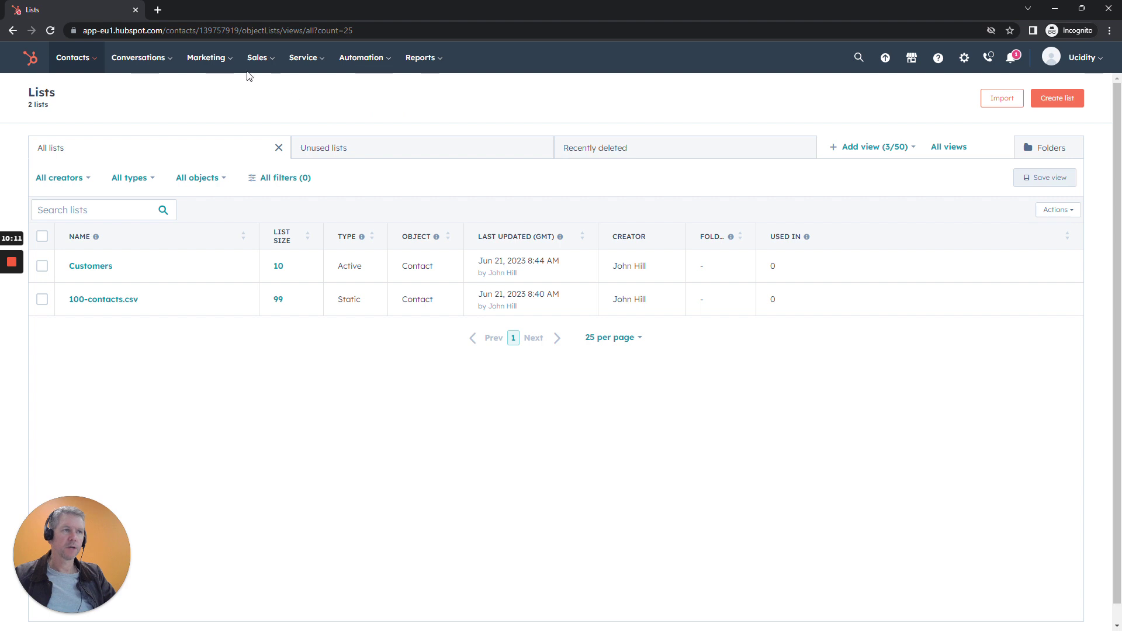
{"action": "mouse_move", "coordinate": [218, 63]}
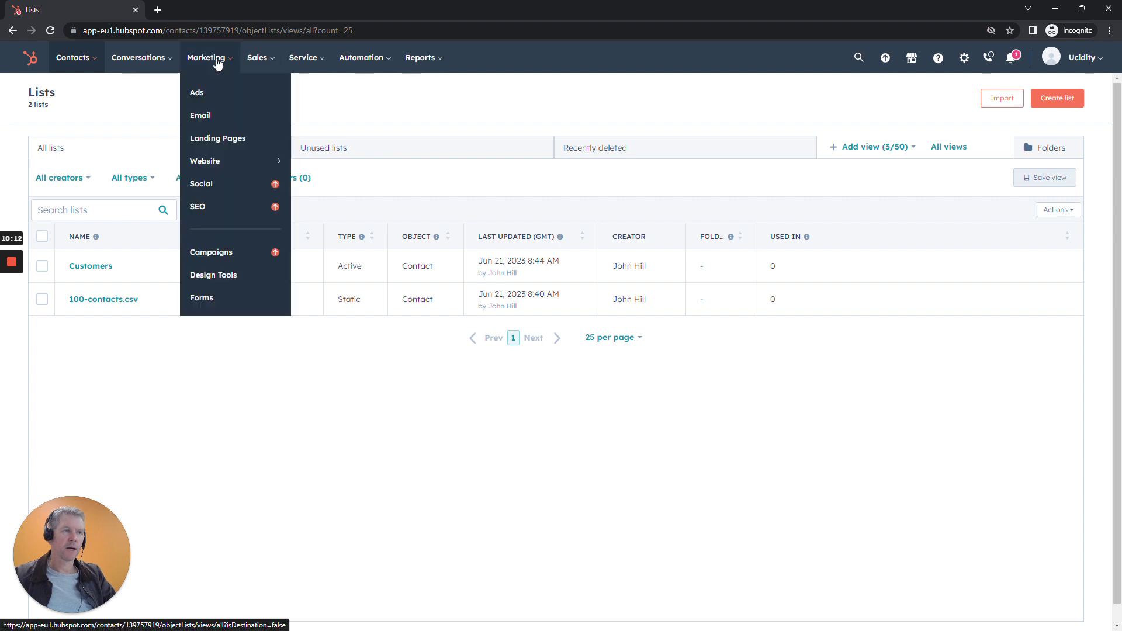
Open Marketing > Email and start the free Marketing Hub email plan.
{"action": "left_click", "coordinate": [208, 116]}
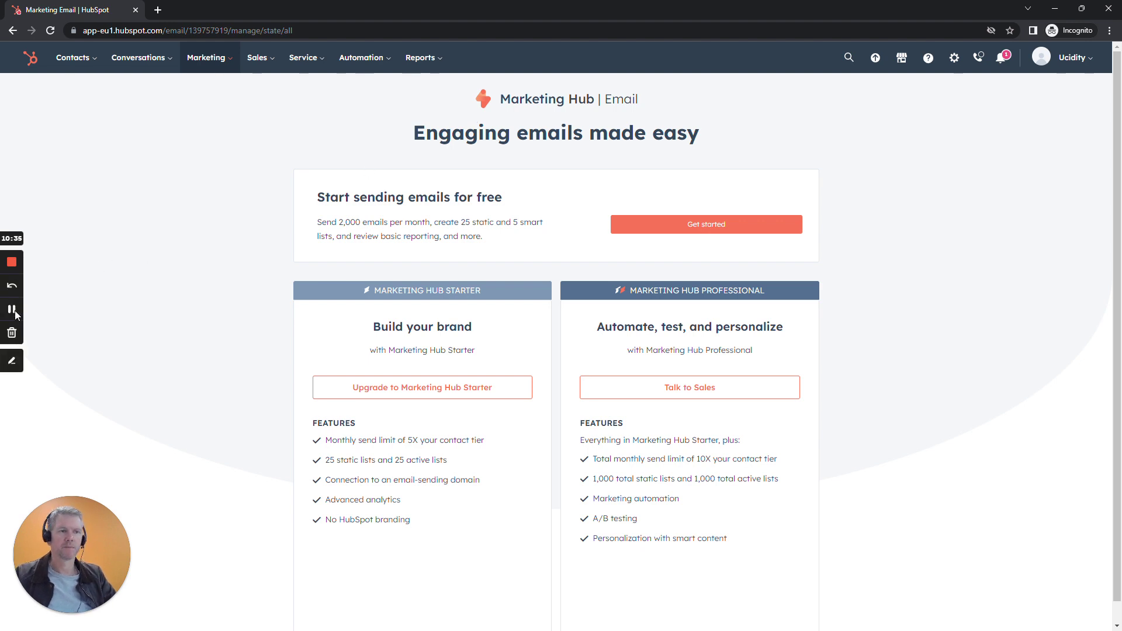
{"action": "left_click", "coordinate": [12, 309]}
{"action": "left_click", "coordinate": [707, 228]}
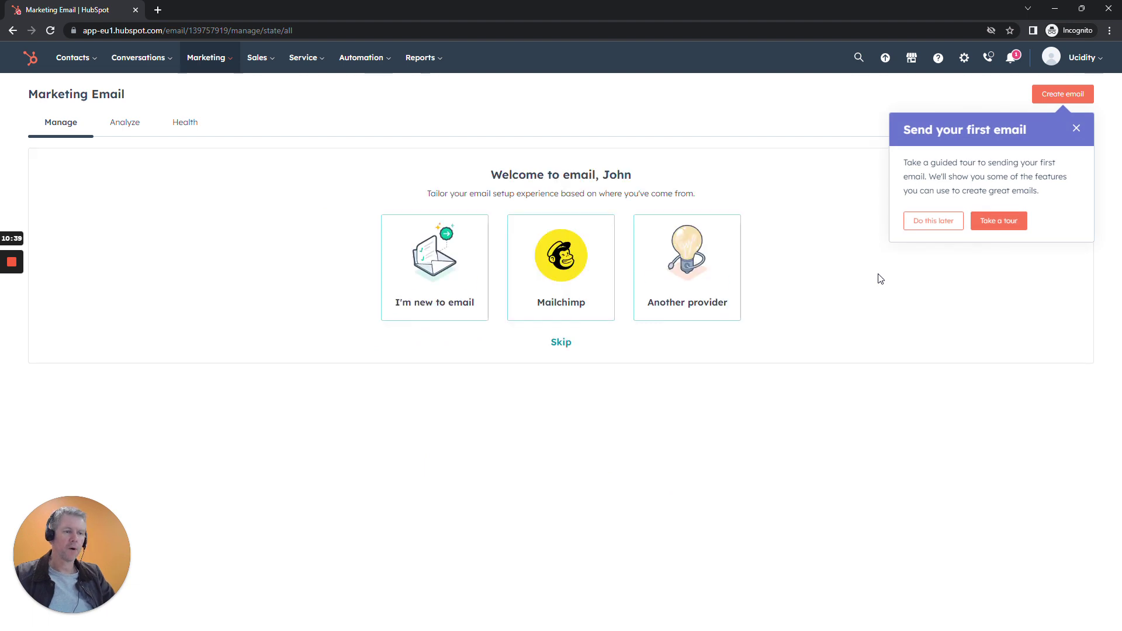
Close the first-email popup, skip the provider onboarding, and start creating a new email.
{"action": "left_click", "coordinate": [1076, 128]}
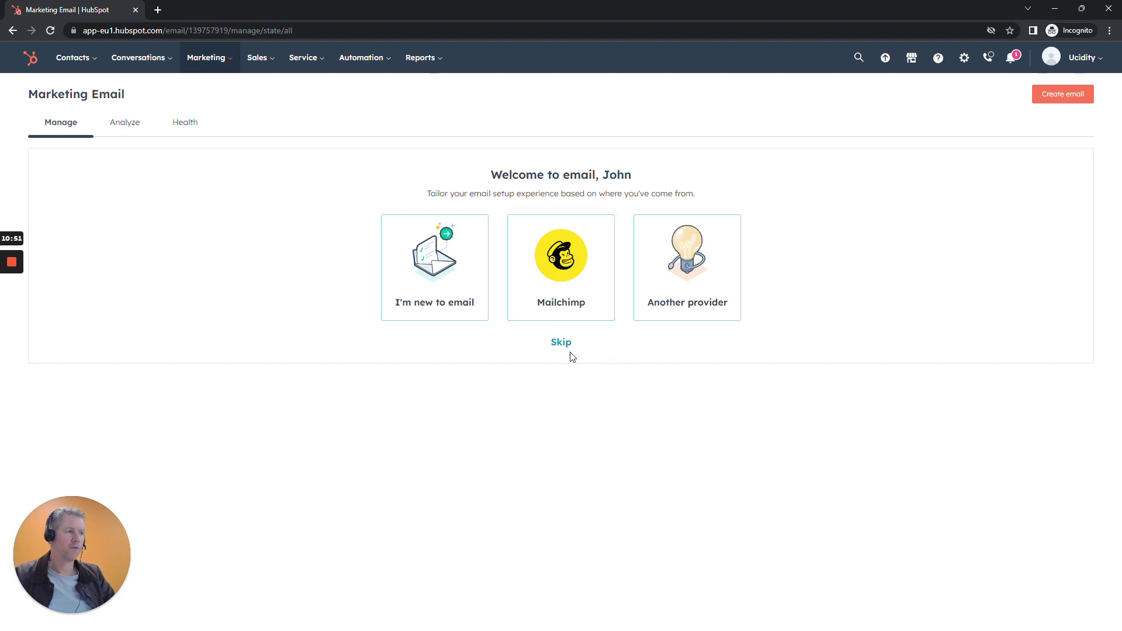
{"action": "left_click", "coordinate": [563, 295]}
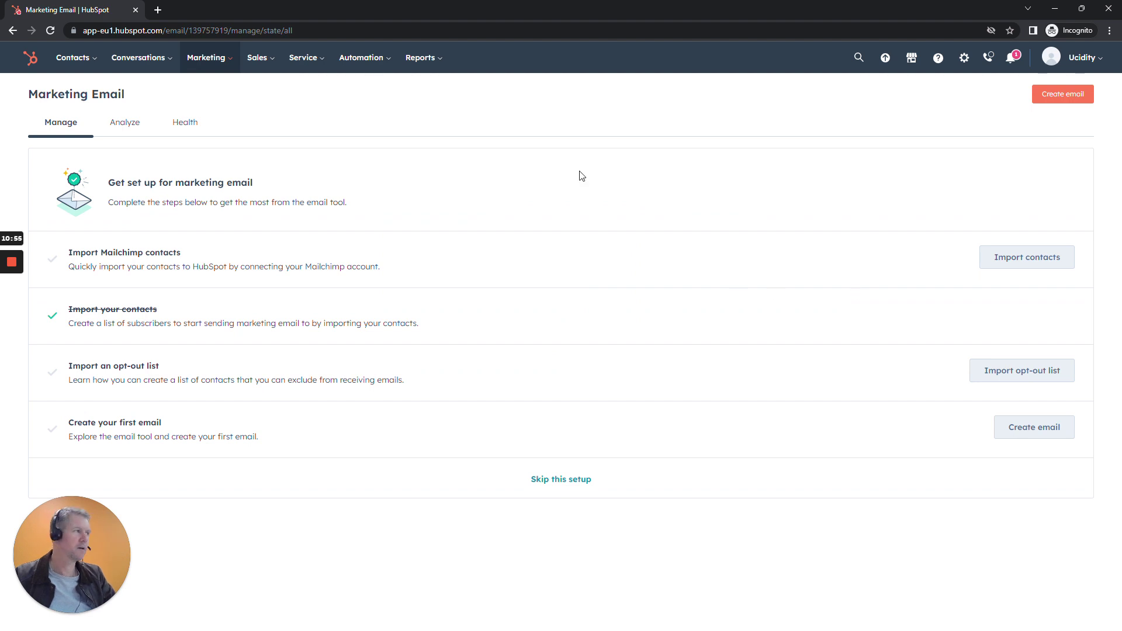
{"action": "left_click", "coordinate": [1055, 95]}
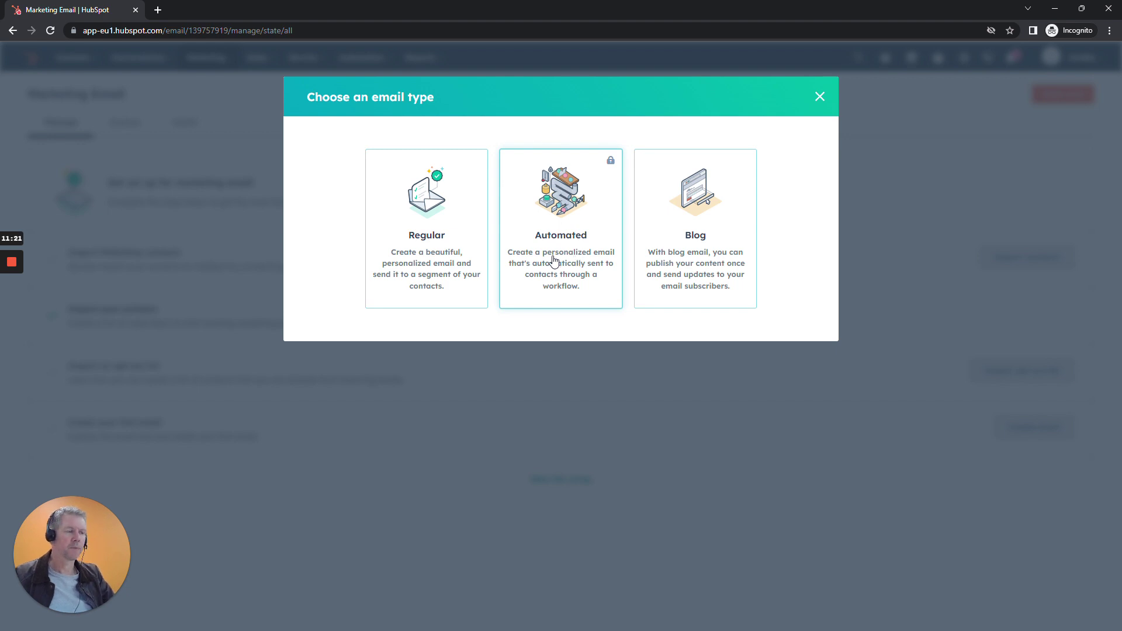
Choose a Regular email, close the template tour, and pick the Promotion template.
{"action": "left_click", "coordinate": [399, 258]}
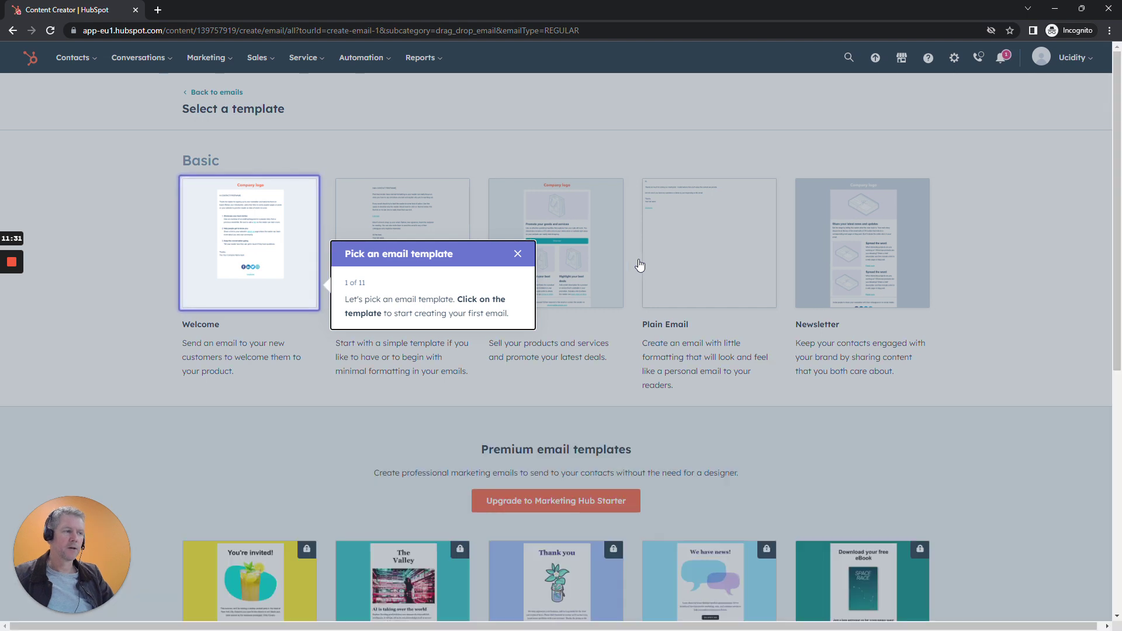
{"action": "left_click", "coordinate": [514, 255]}
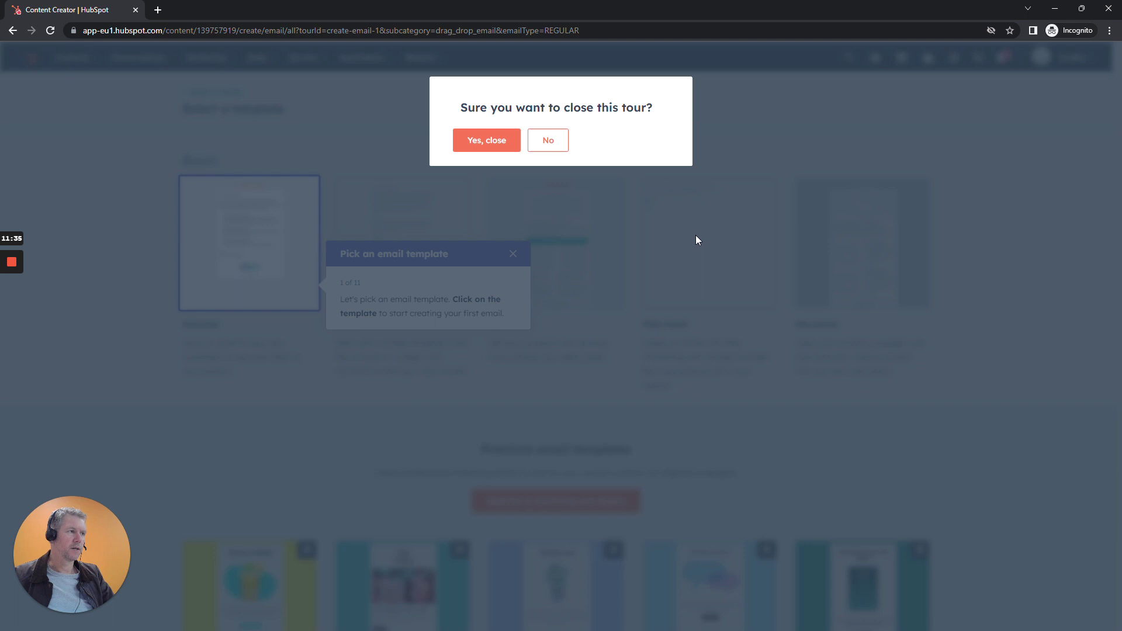
{"action": "left_click", "coordinate": [488, 142]}
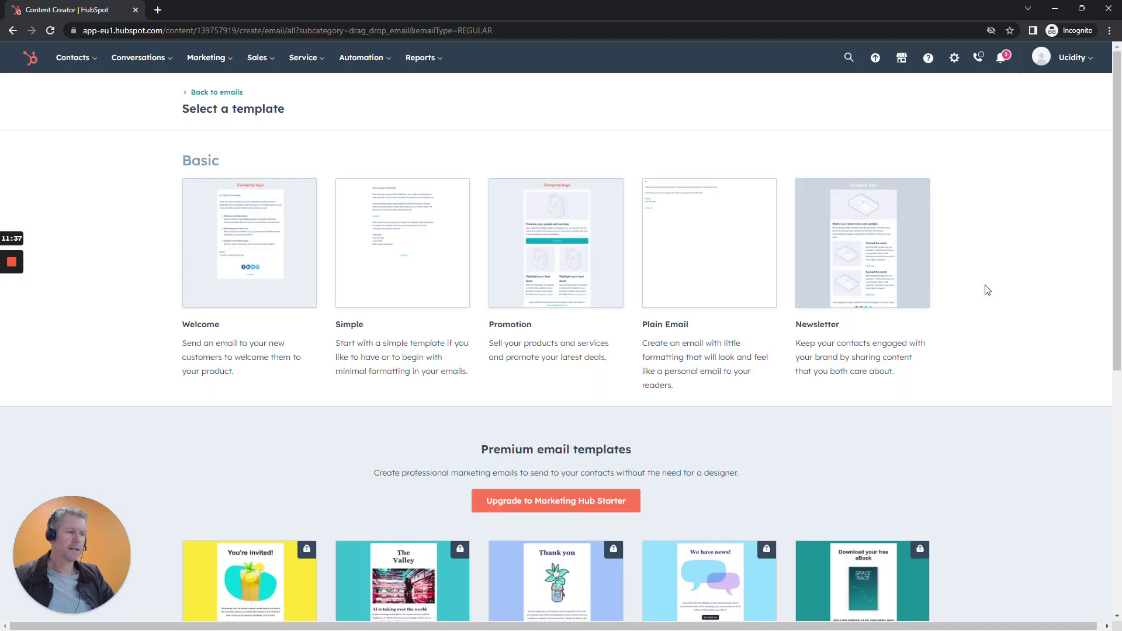
{"action": "mouse_move", "coordinate": [529, 222]}
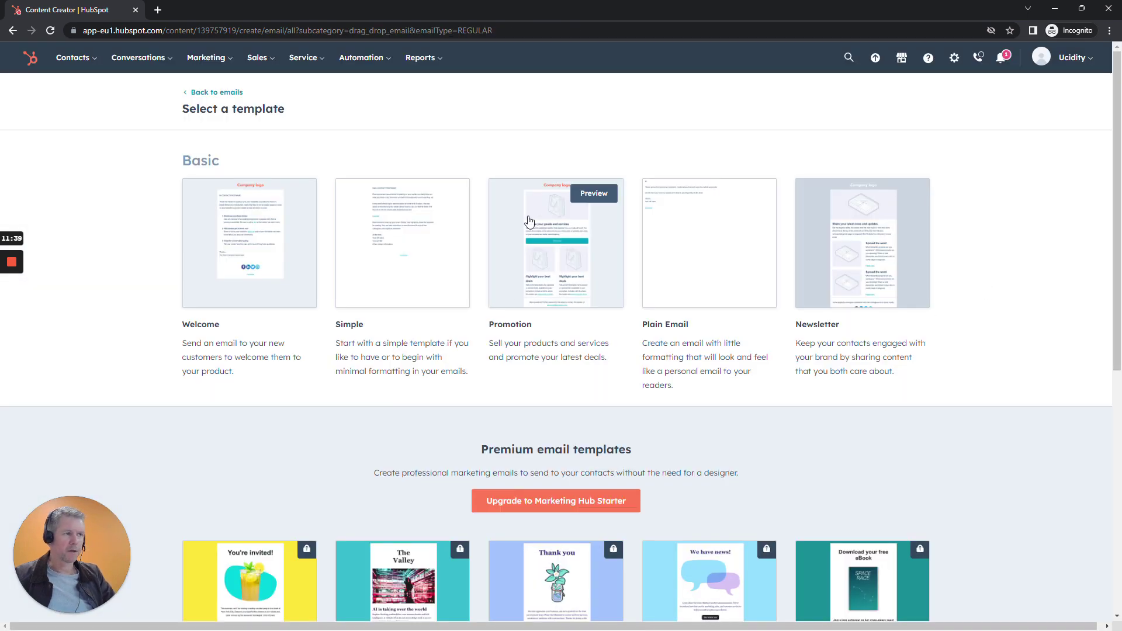
{"action": "left_click", "coordinate": [597, 249]}
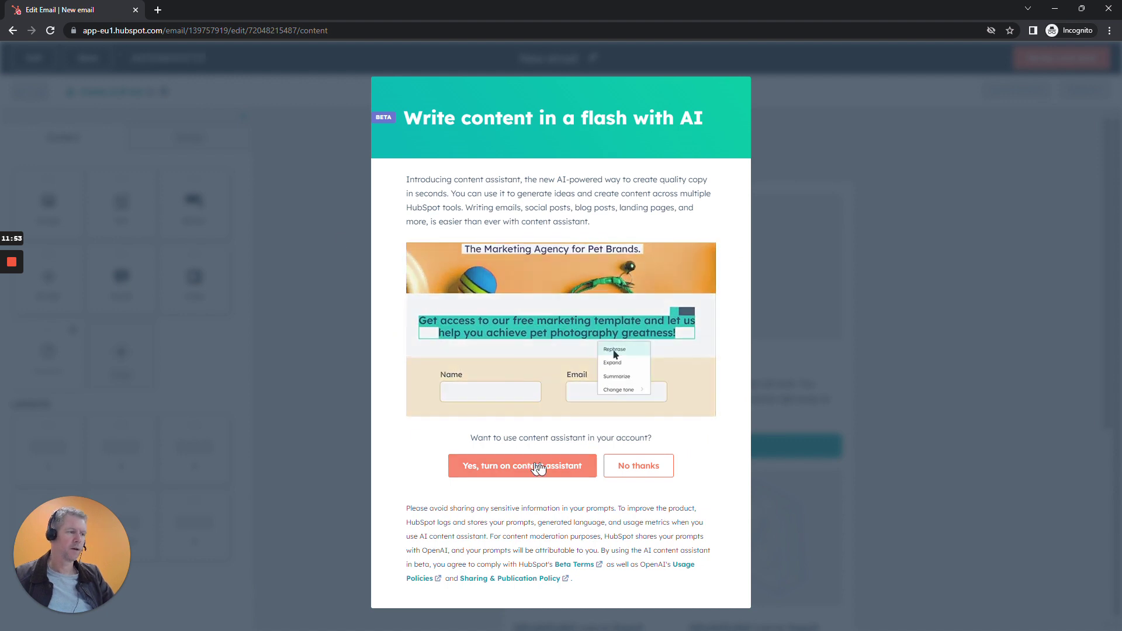
Close the AI content assistant offer and scroll through the Promotion template from logo to footer.
{"action": "left_click", "coordinate": [556, 471]}
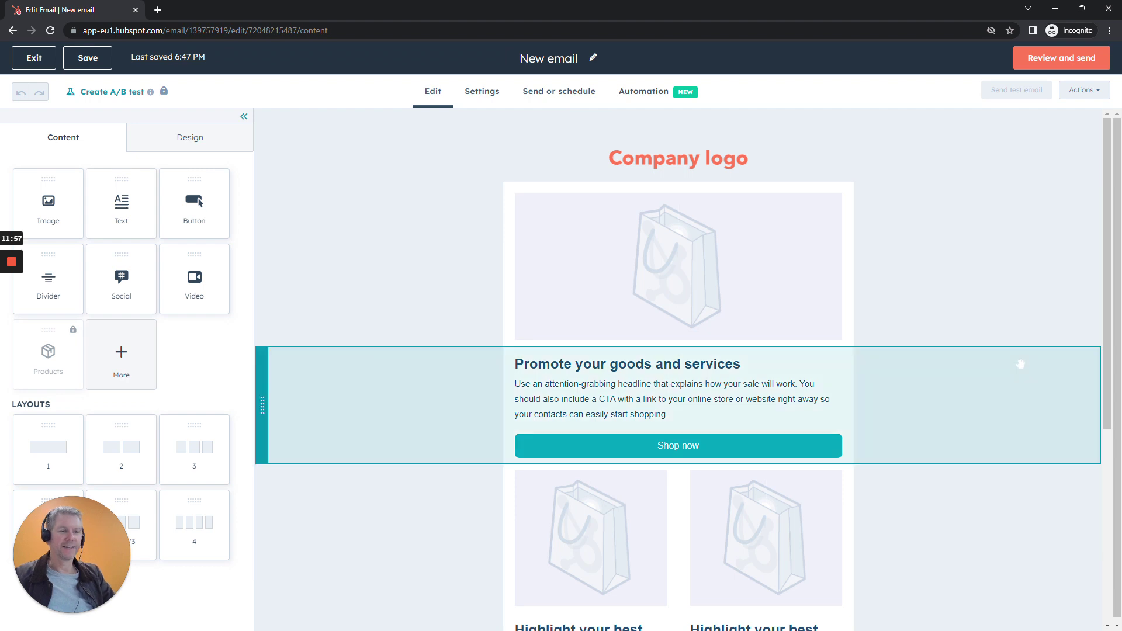
{"action": "scroll", "coordinate": [590, 274], "scroll_direction": "down", "scroll_amount": 4}
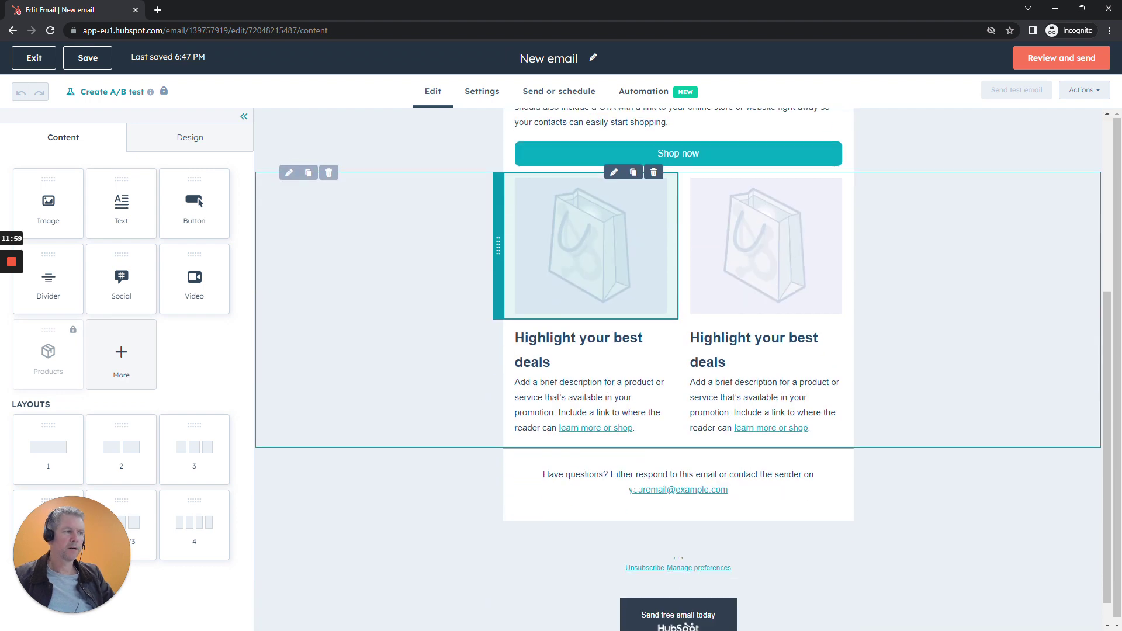
{"action": "scroll", "coordinate": [636, 487], "scroll_direction": "up", "scroll_amount": 3}
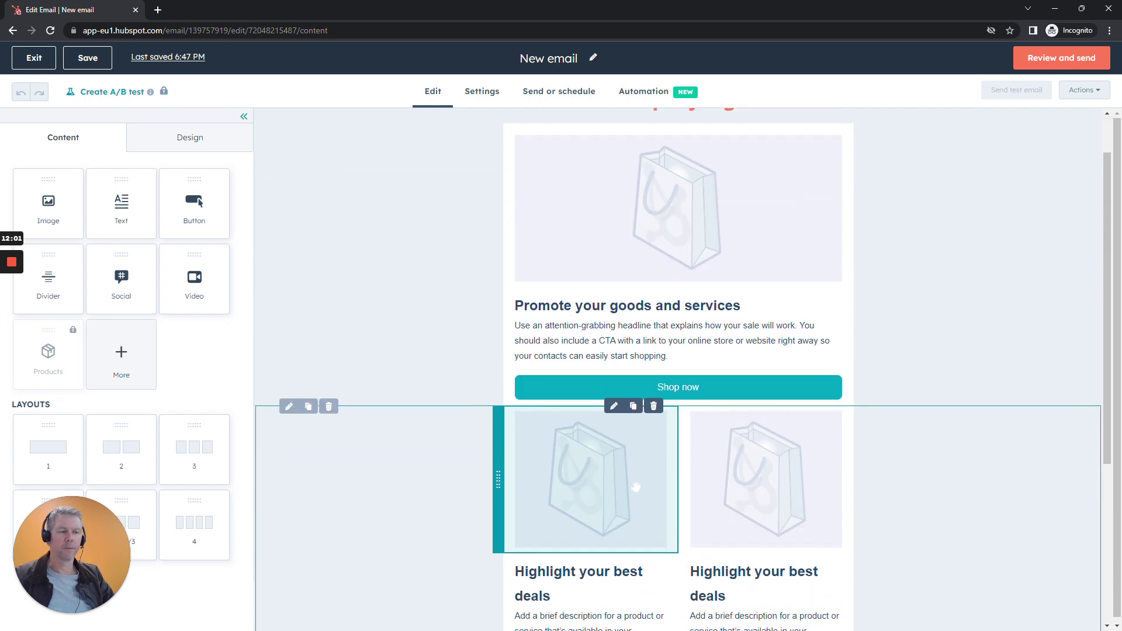
{"action": "scroll", "coordinate": [877, 506], "scroll_direction": "down", "scroll_amount": 1}
{"action": "scroll", "coordinate": [877, 506], "scroll_direction": "down", "scroll_amount": 3}
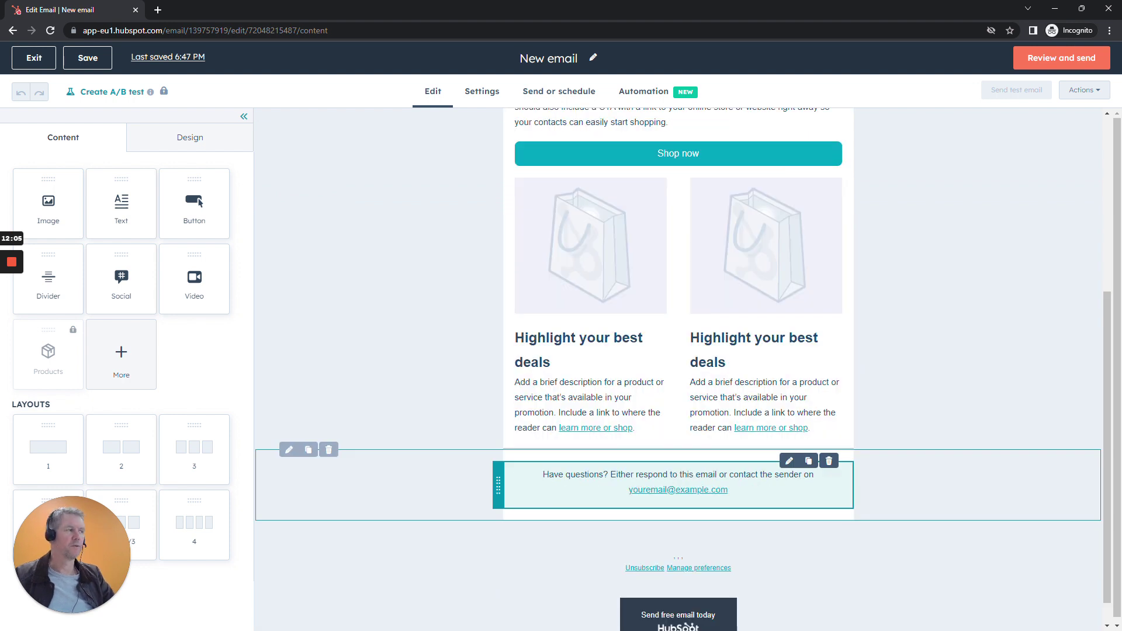
{"action": "scroll", "coordinate": [963, 426], "scroll_direction": "up", "scroll_amount": 4}
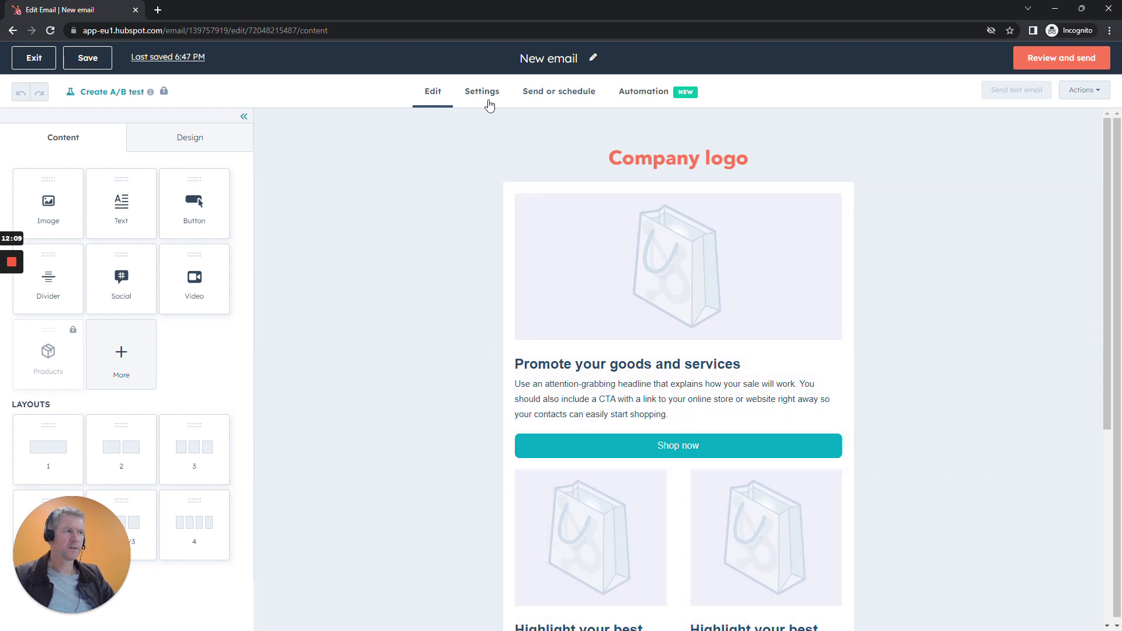
Enter the subject line 'Our monthly newsletter' in Settings, then choose to add a new subscription type.
{"action": "left_click", "coordinate": [484, 97]}
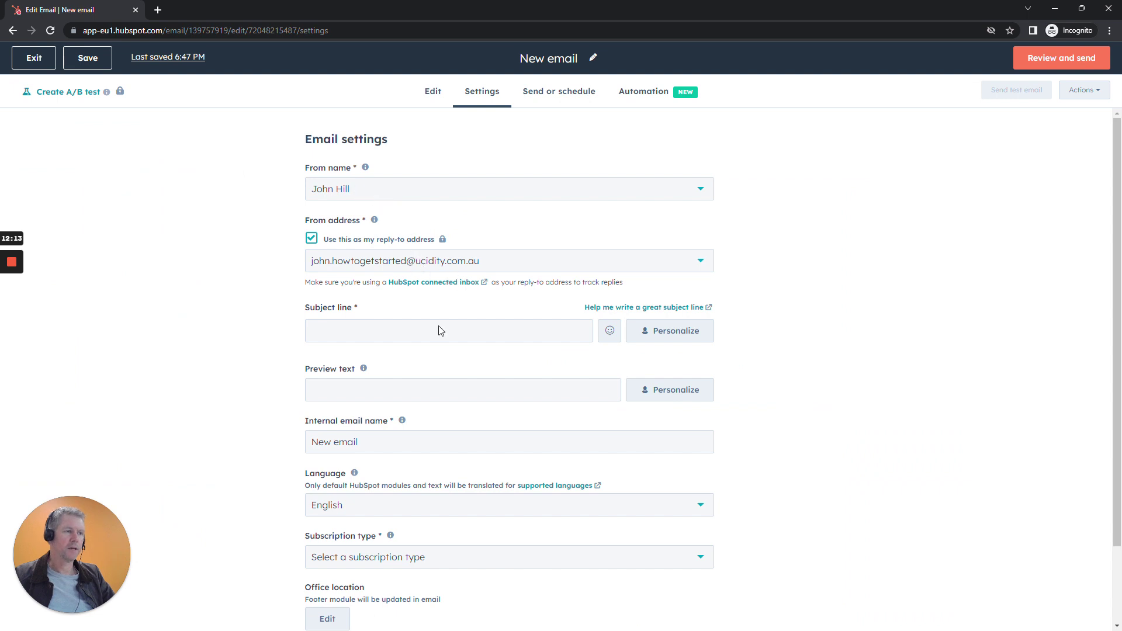
{"action": "type", "text": "Our monhtly news"}
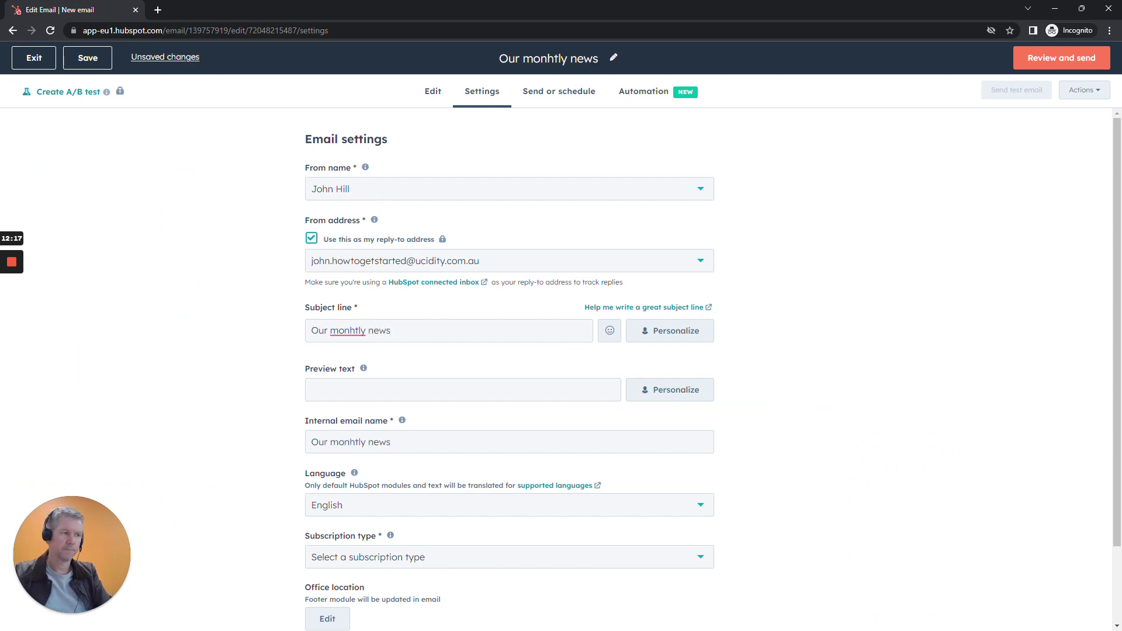
{"action": "type", "text": "letter"}
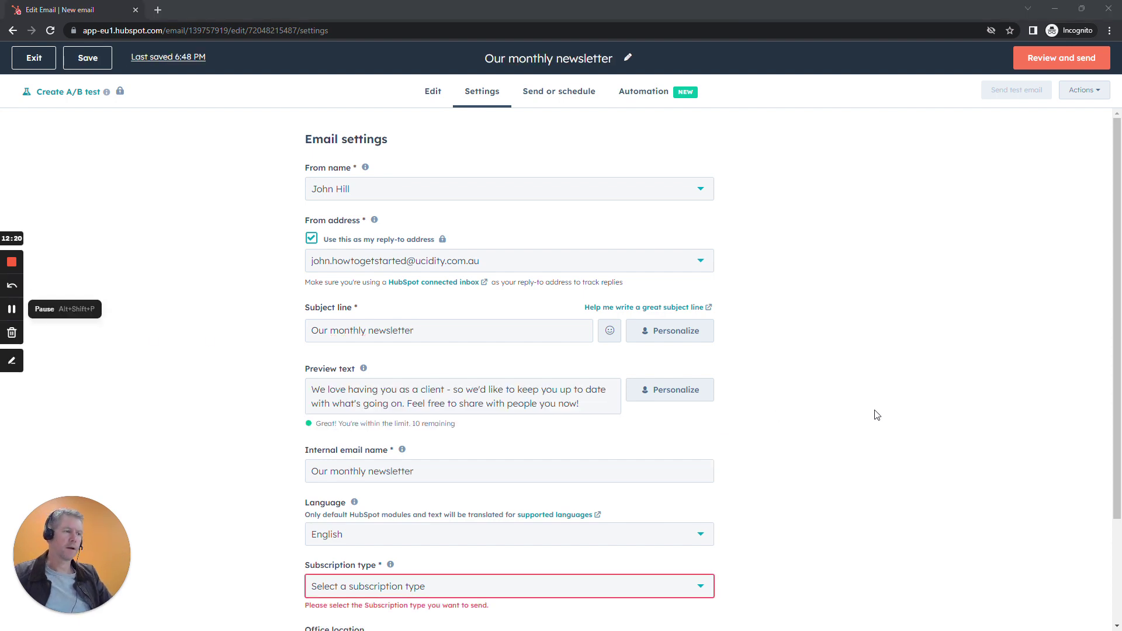
{"action": "scroll", "coordinate": [812, 412], "scroll_direction": "down", "scroll_amount": 2}
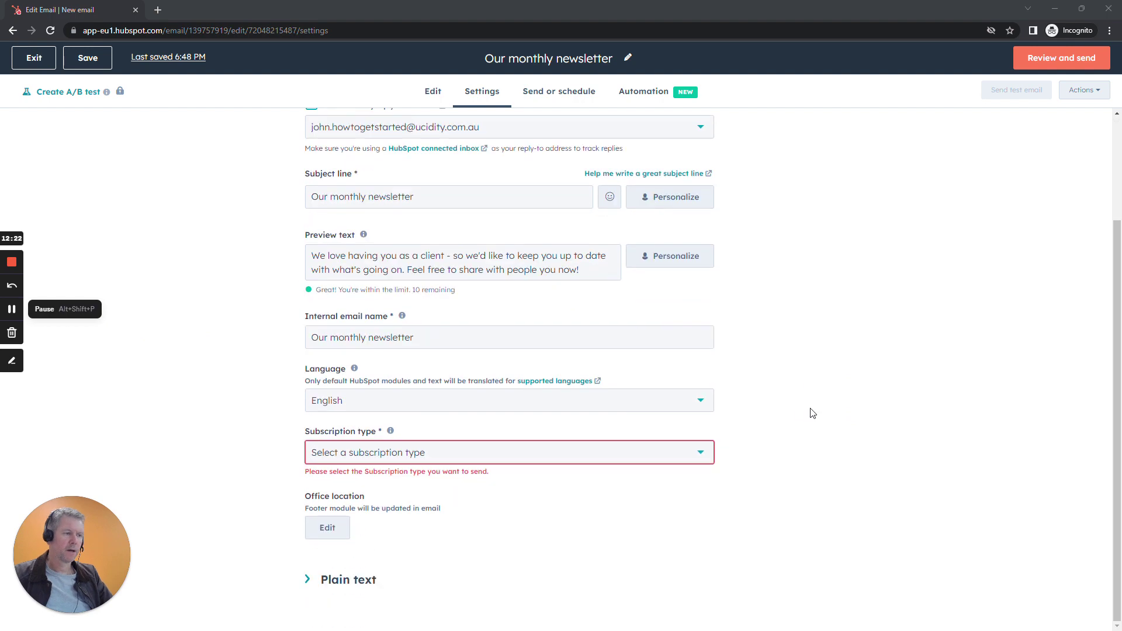
{"action": "left_click", "coordinate": [407, 453]}
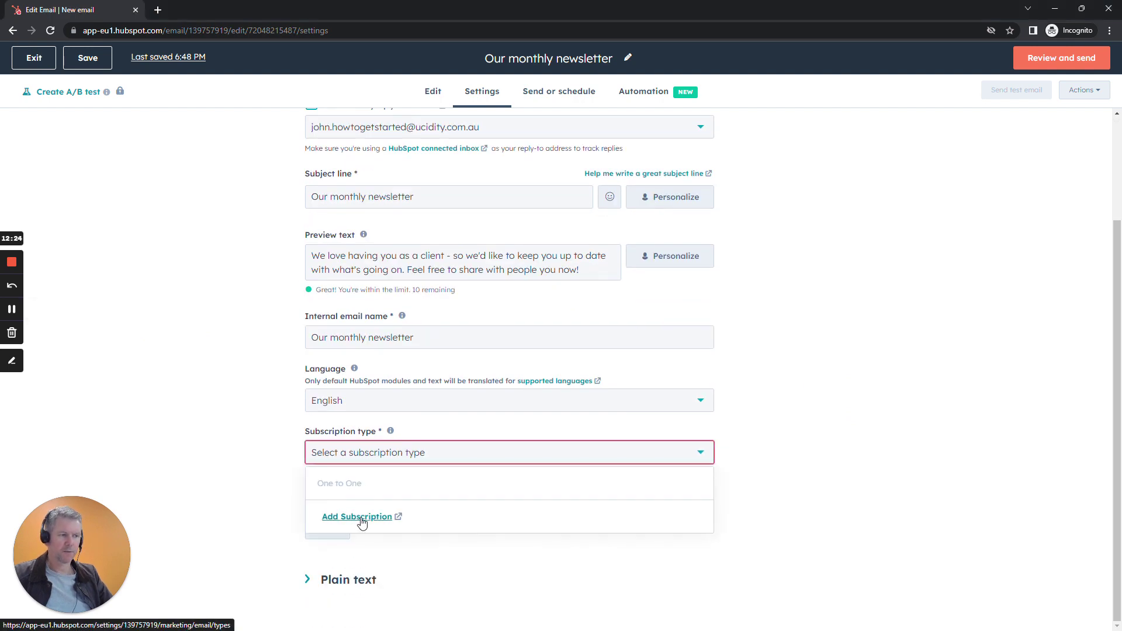
{"action": "left_click", "coordinate": [360, 516]}
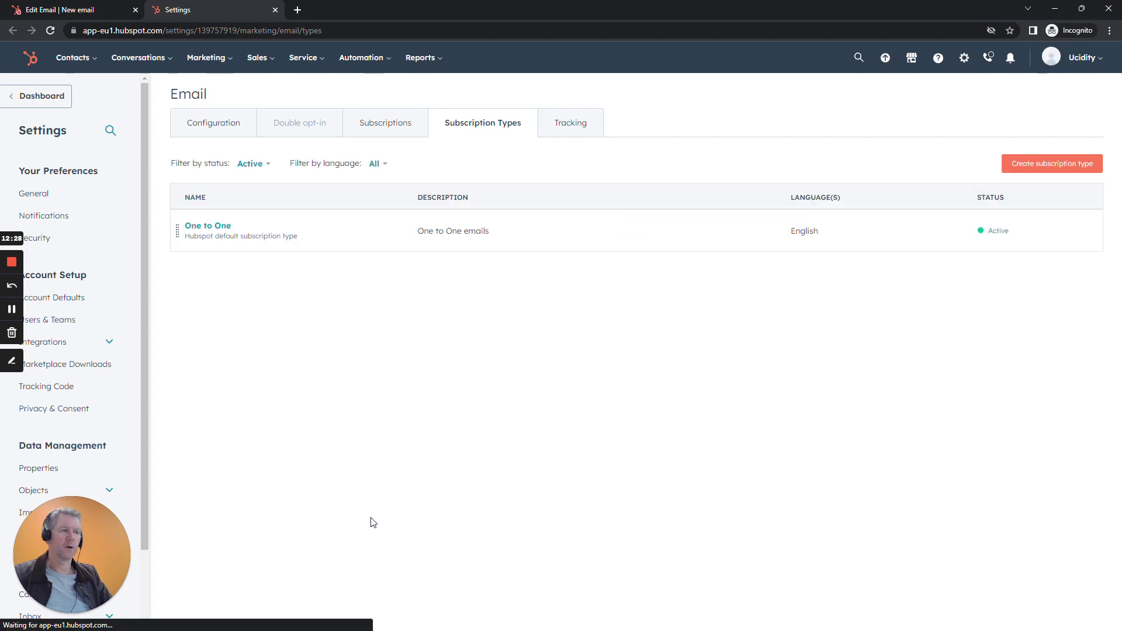
Start a new subscription type named 'Monthly Newsletter', correcting its spelling.
{"action": "left_click", "coordinate": [1027, 166]}
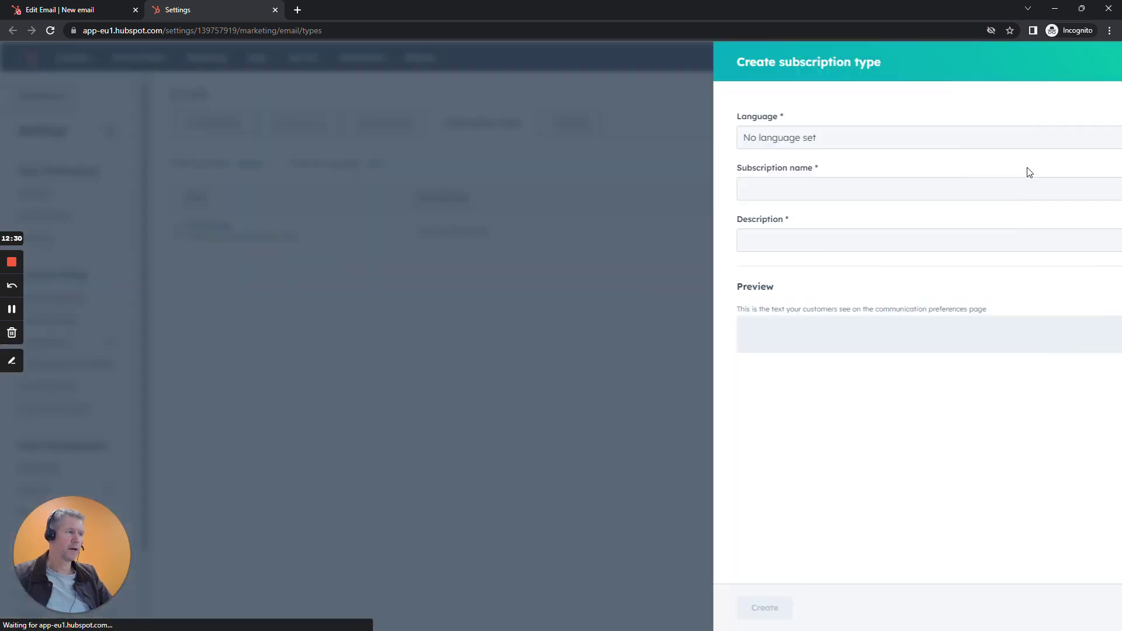
{"action": "type", "text": "N"}
{"action": "key", "text": "BackSpace"}
{"action": "type", "text": "Monhtly"}
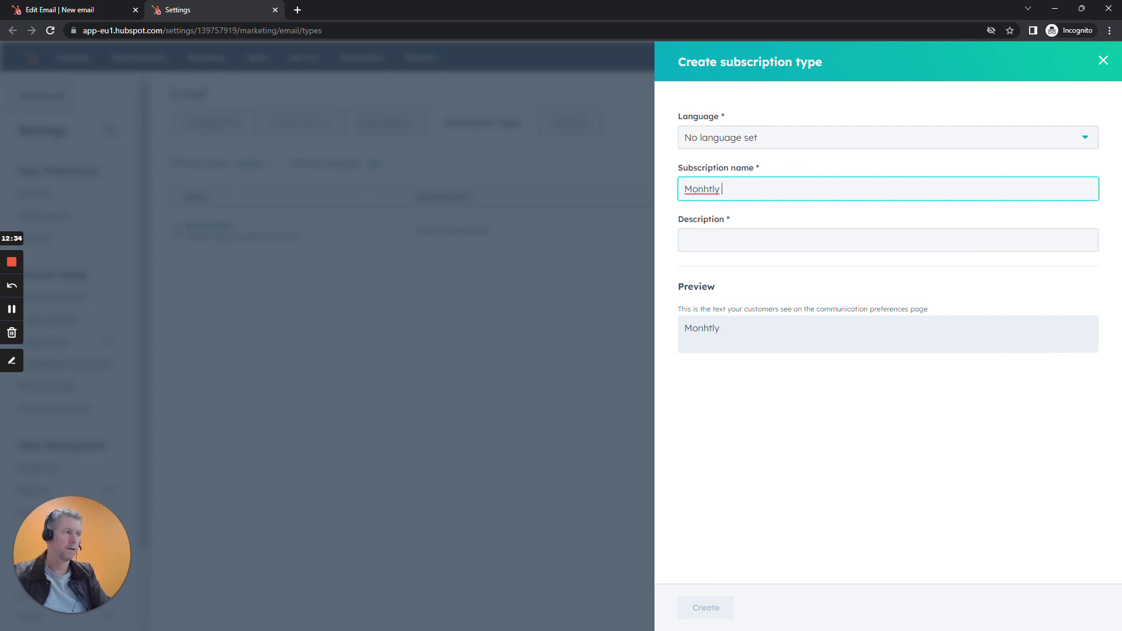
{"action": "type", "text": "ly Newslet"}
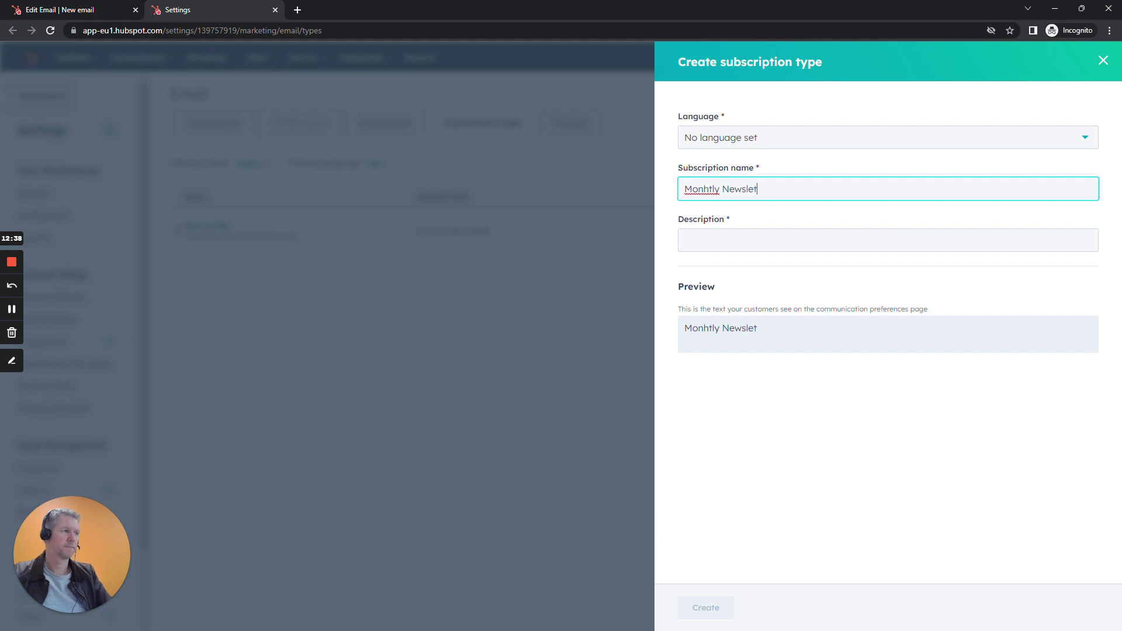
{"action": "type", "text": "ter"}
{"action": "right_click", "coordinate": [689, 195]}
{"action": "left_click", "coordinate": [710, 209]}
Give it the description 'Our monthly newsletter', fixing the misspelled word.
{"action": "left_click", "coordinate": [709, 240]}
{"action": "type", "text": "Our mohtly noew"}
{"action": "key", "text": "BackSpace"}
{"action": "key", "text": "BackSpace"}
{"action": "type", "text": "ewsletter"}
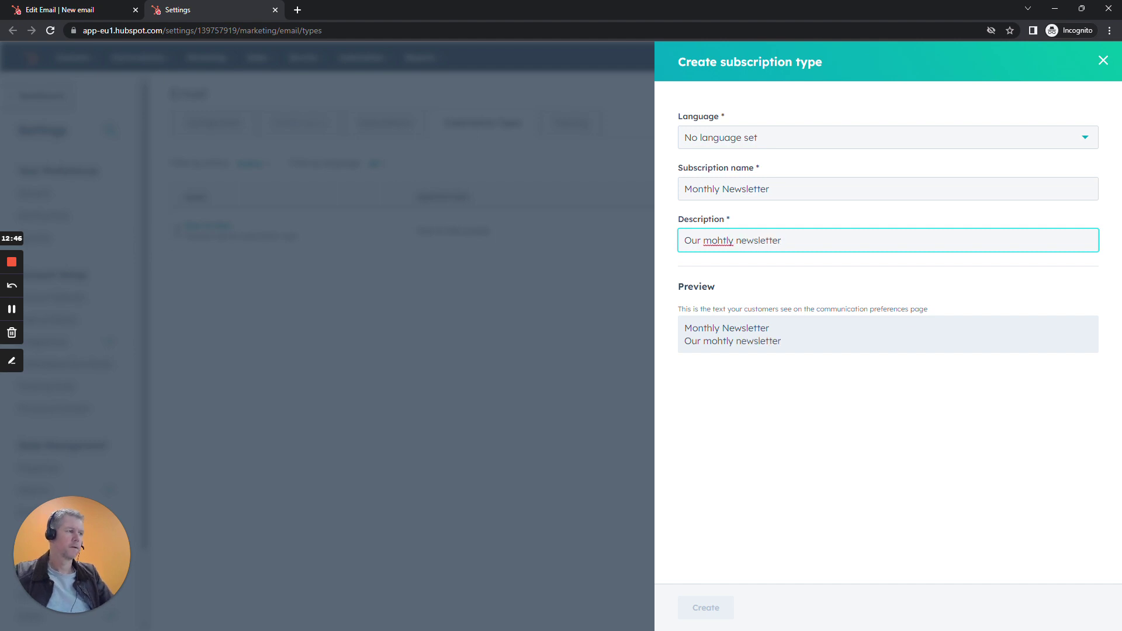
{"action": "right_click", "coordinate": [723, 239]}
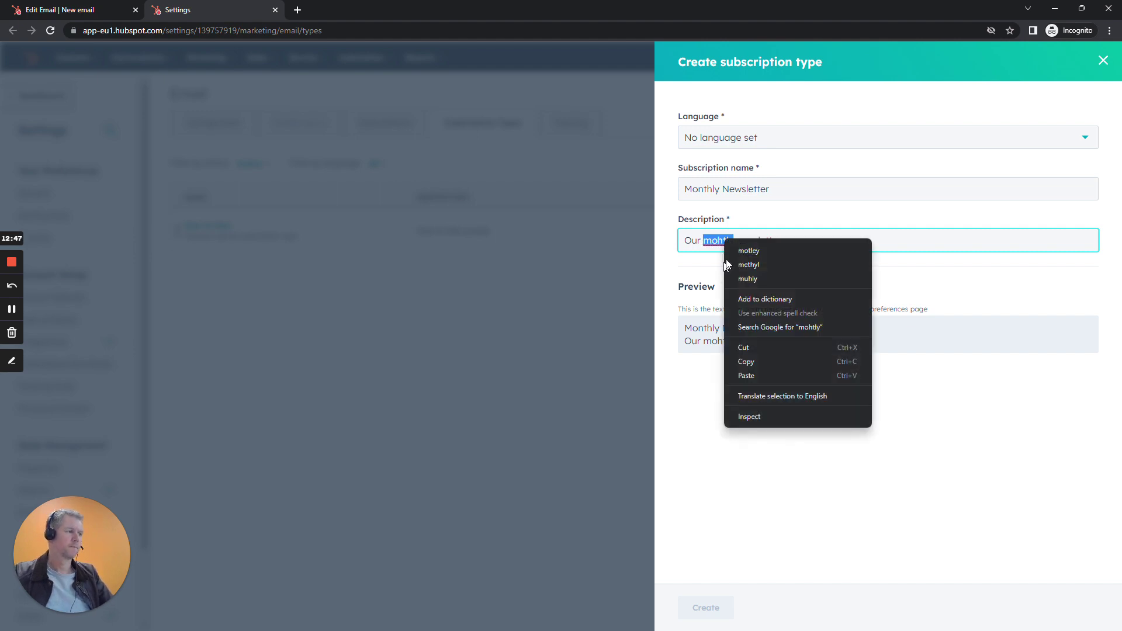
{"action": "left_click", "coordinate": [12, 309]}
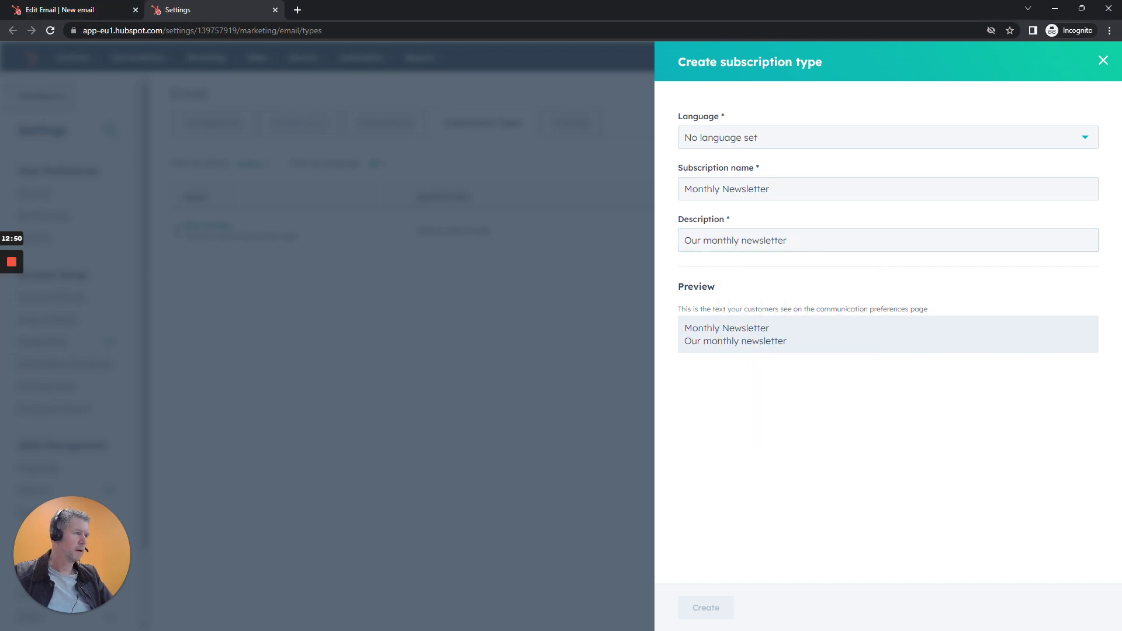
{"action": "left_click", "coordinate": [787, 240]}
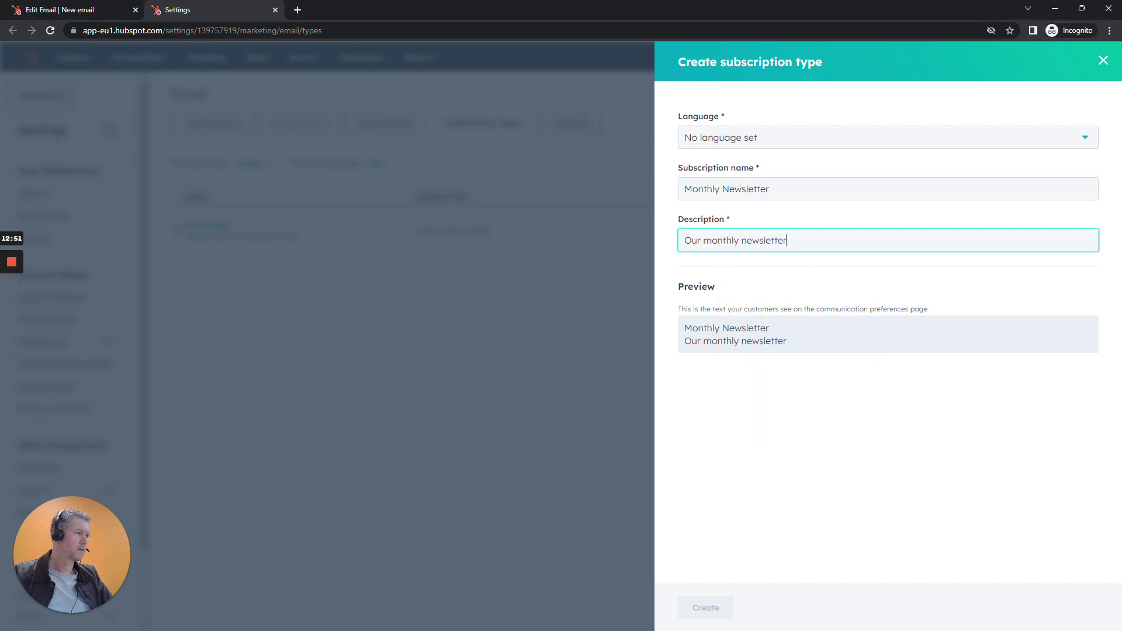
Set the language to English, create the subscription type, and return to the email draft.
{"action": "left_click", "coordinate": [798, 136]}
{"action": "scroll", "coordinate": [759, 251], "scroll_direction": "down", "scroll_amount": 10}
{"action": "scroll", "coordinate": [760, 268], "scroll_direction": "down", "scroll_amount": 10}
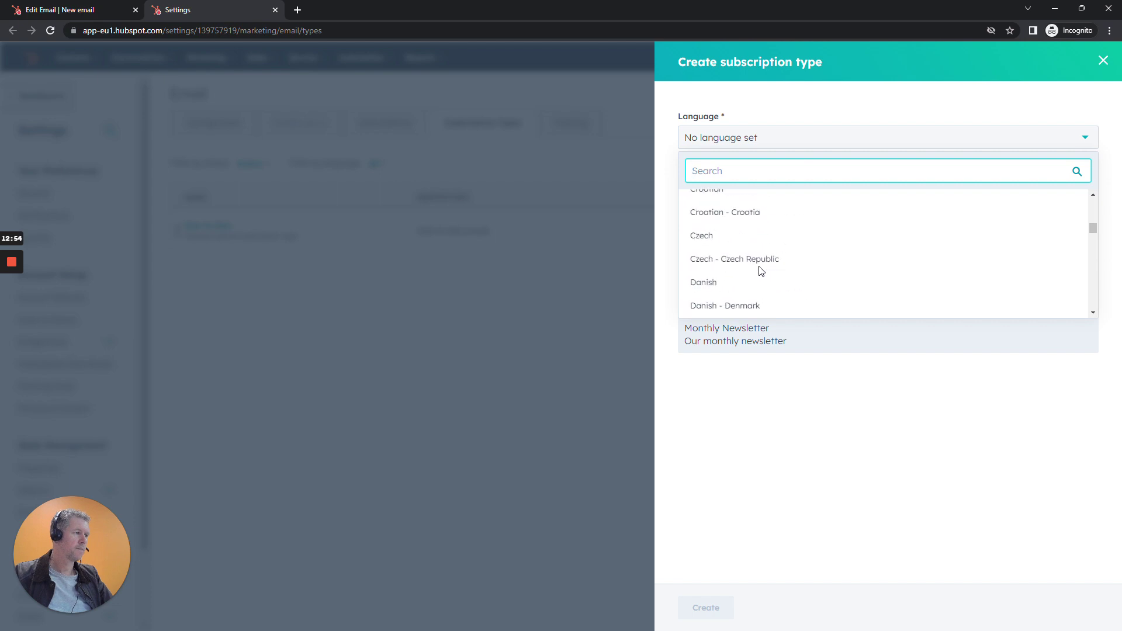
{"action": "scroll", "coordinate": [749, 260], "scroll_direction": "up", "scroll_amount": 2}
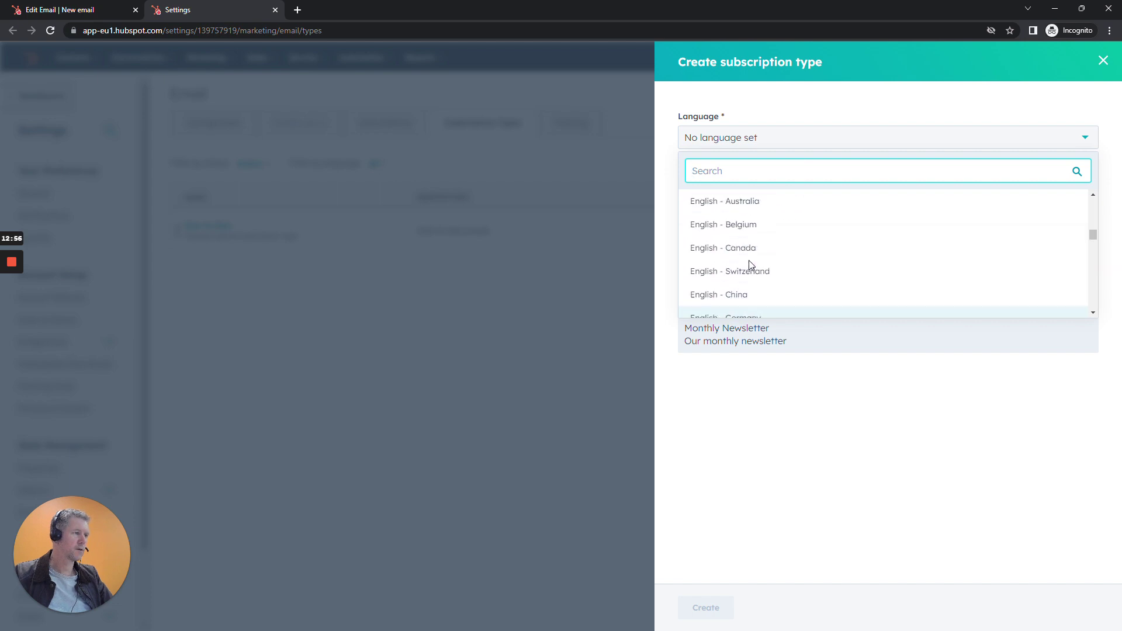
{"action": "scroll", "coordinate": [743, 246], "scroll_direction": "up", "scroll_amount": 3}
{"action": "left_click", "coordinate": [736, 233]}
{"action": "left_click", "coordinate": [723, 610]}
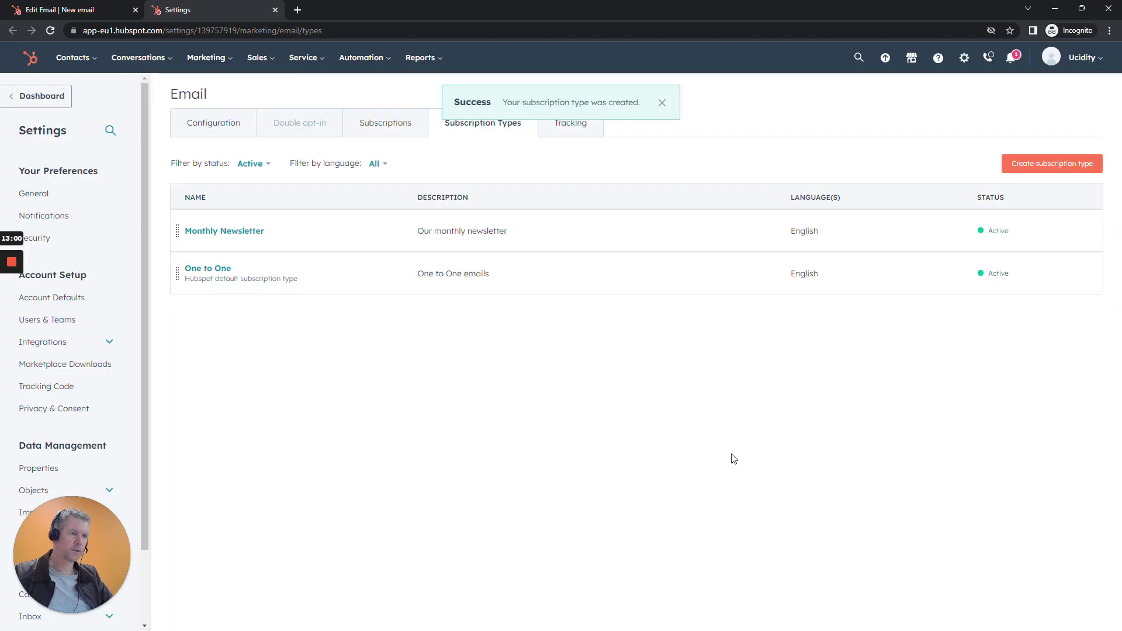
{"action": "left_click", "coordinate": [82, 8]}
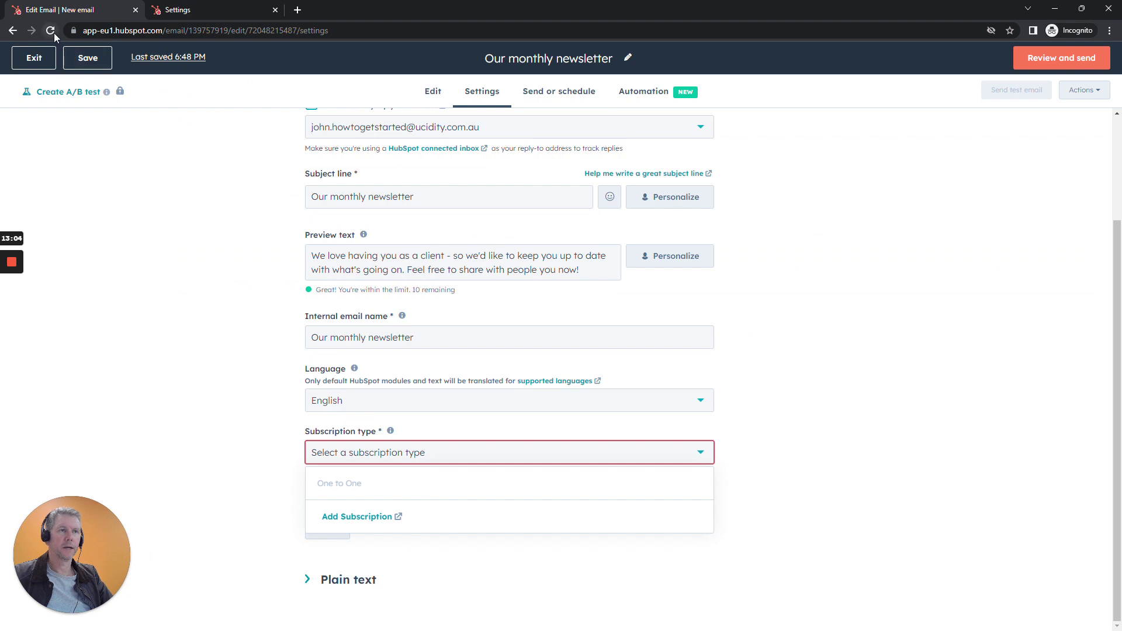
Save and reload the draft, select Monthly Newsletter as subscription type, and move to Send or schedule.
{"action": "left_click", "coordinate": [72, 59]}
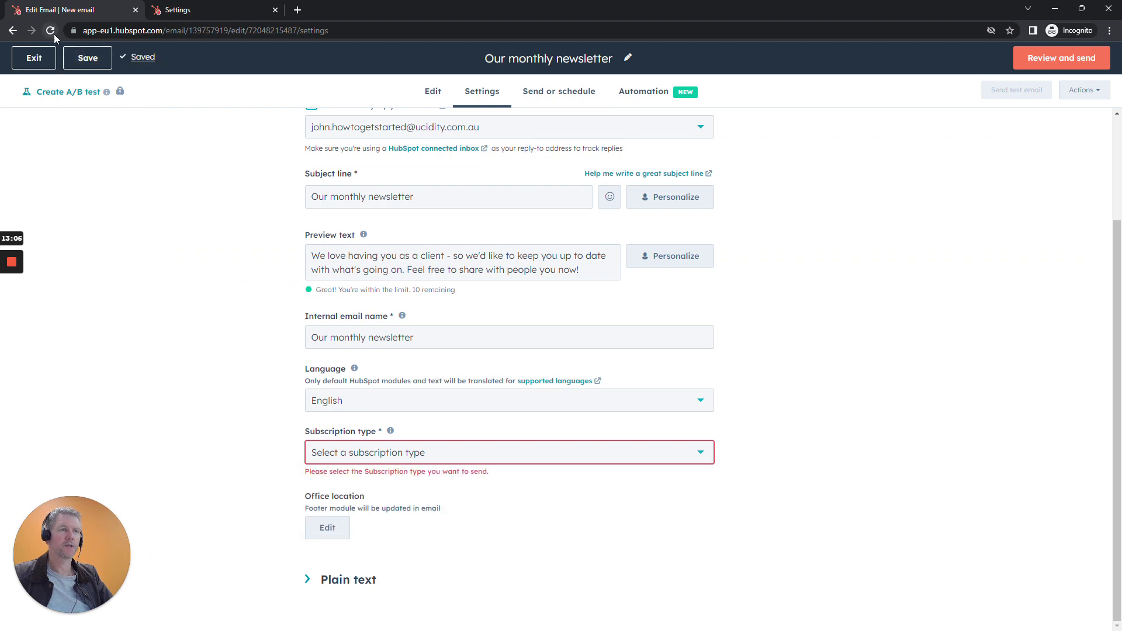
{"action": "left_click", "coordinate": [51, 30]}
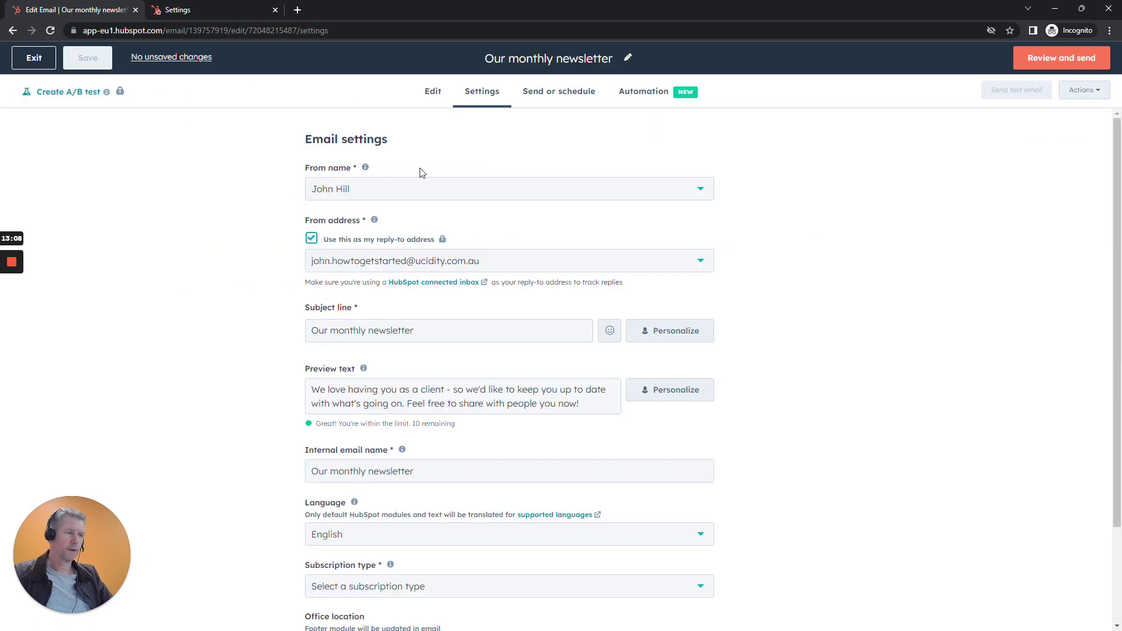
{"action": "scroll", "coordinate": [804, 304], "scroll_direction": "down", "scroll_amount": 2}
{"action": "left_click", "coordinate": [356, 470]}
{"action": "left_click", "coordinate": [357, 501]}
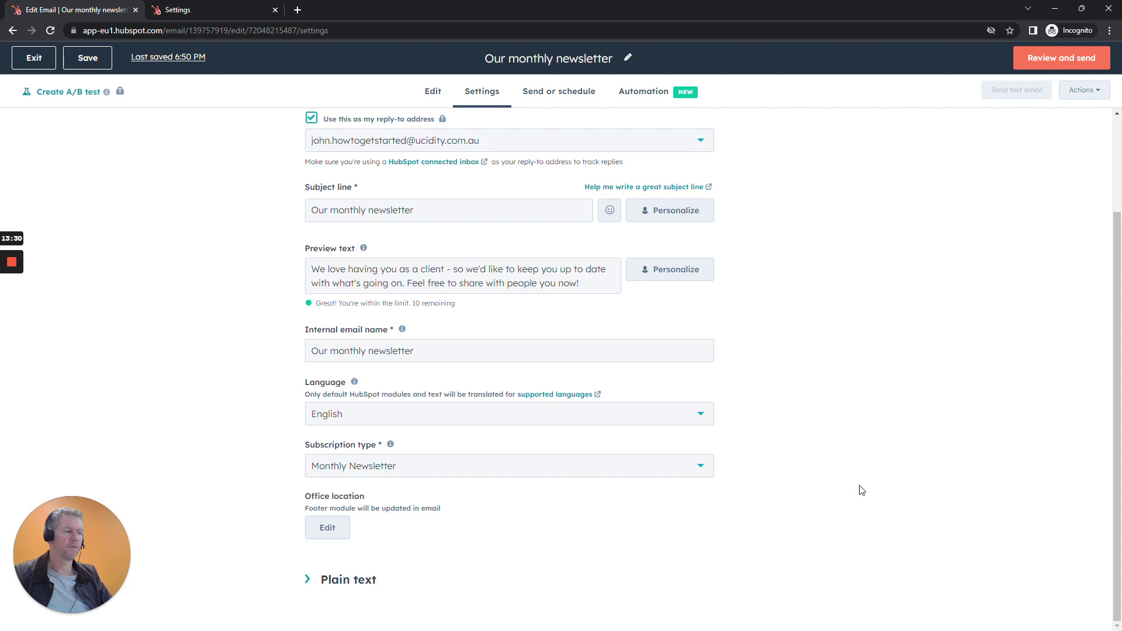
{"action": "scroll", "coordinate": [870, 412], "scroll_direction": "up", "scroll_amount": 2}
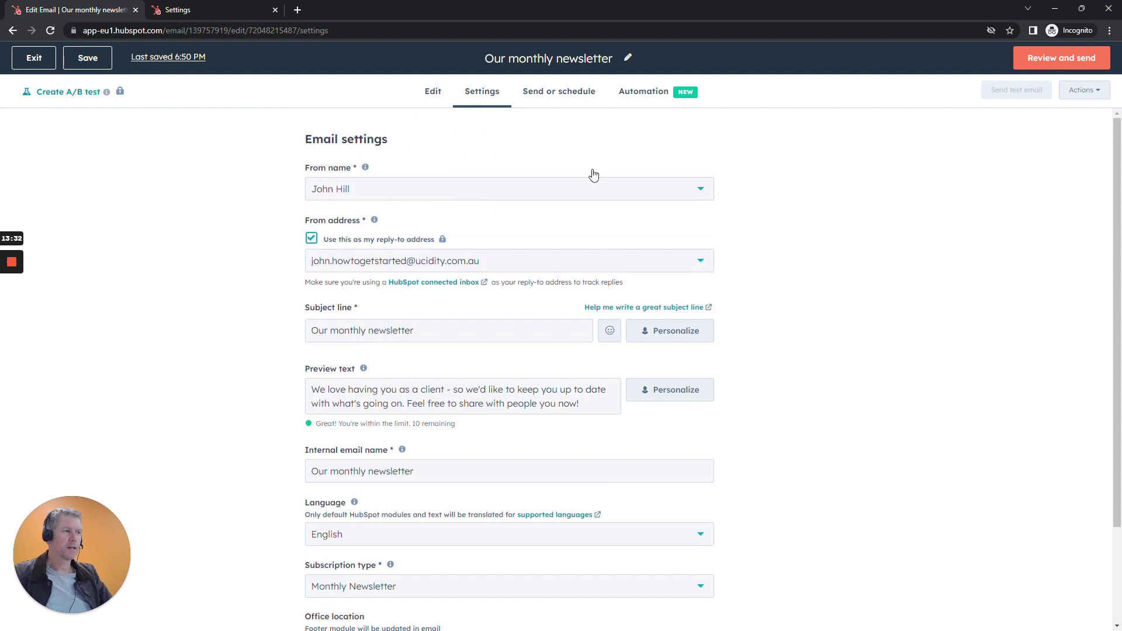
{"action": "left_click", "coordinate": [565, 93]}
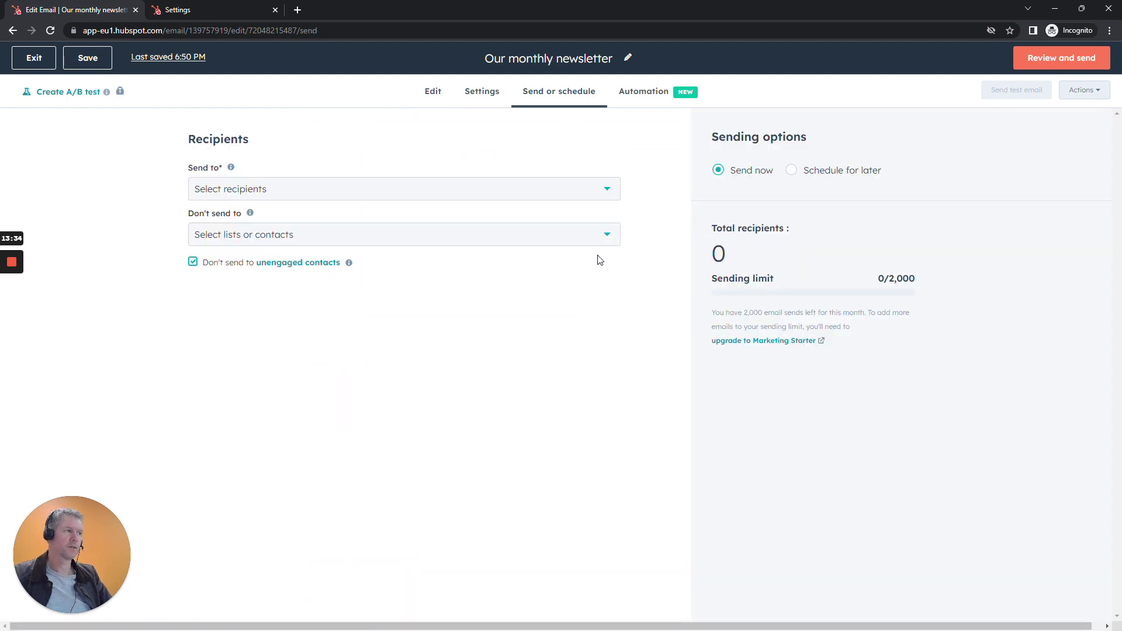
Send the newsletter to the Customers list (10 contacts), leaving Don't send to empty.
{"action": "left_click", "coordinate": [402, 188]}
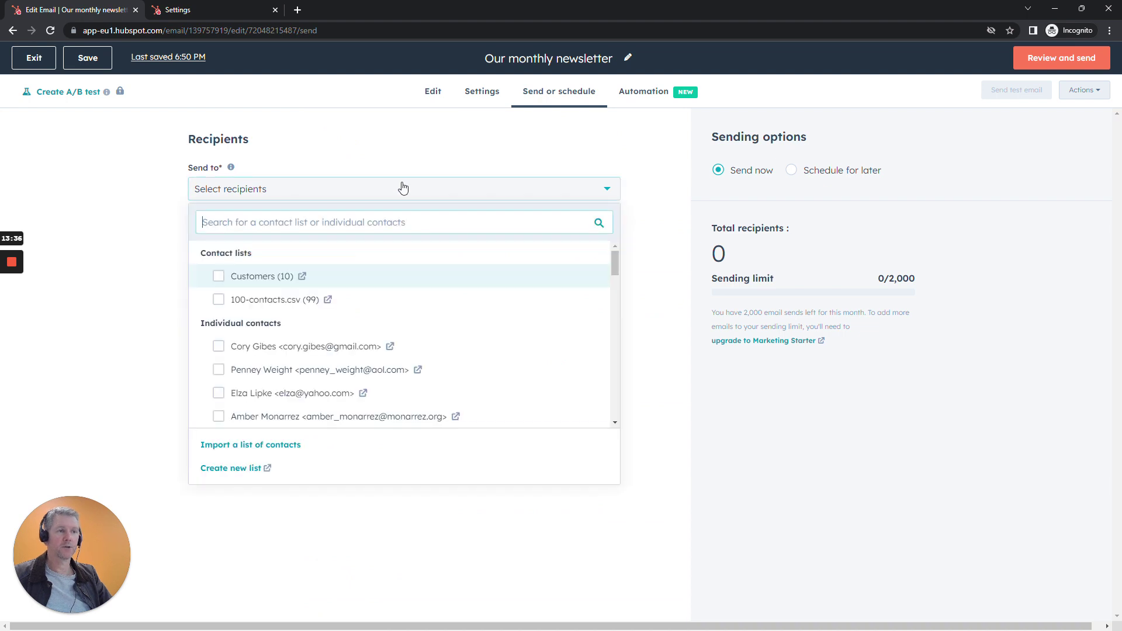
{"action": "left_click", "coordinate": [219, 277]}
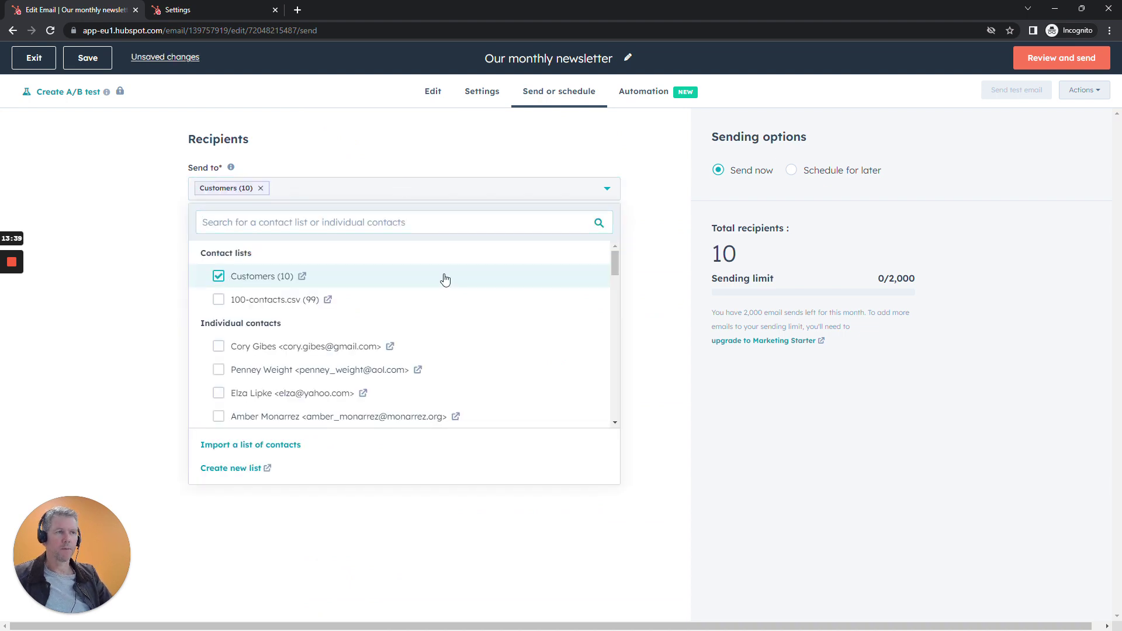
{"action": "left_click", "coordinate": [658, 258]}
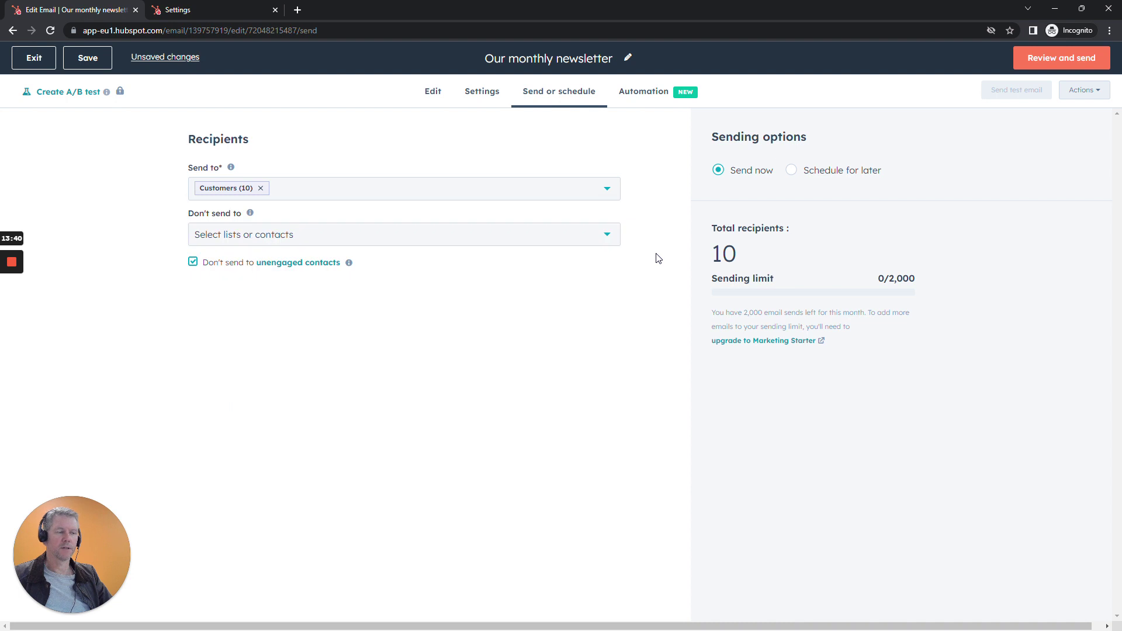
{"action": "left_click", "coordinate": [373, 234]}
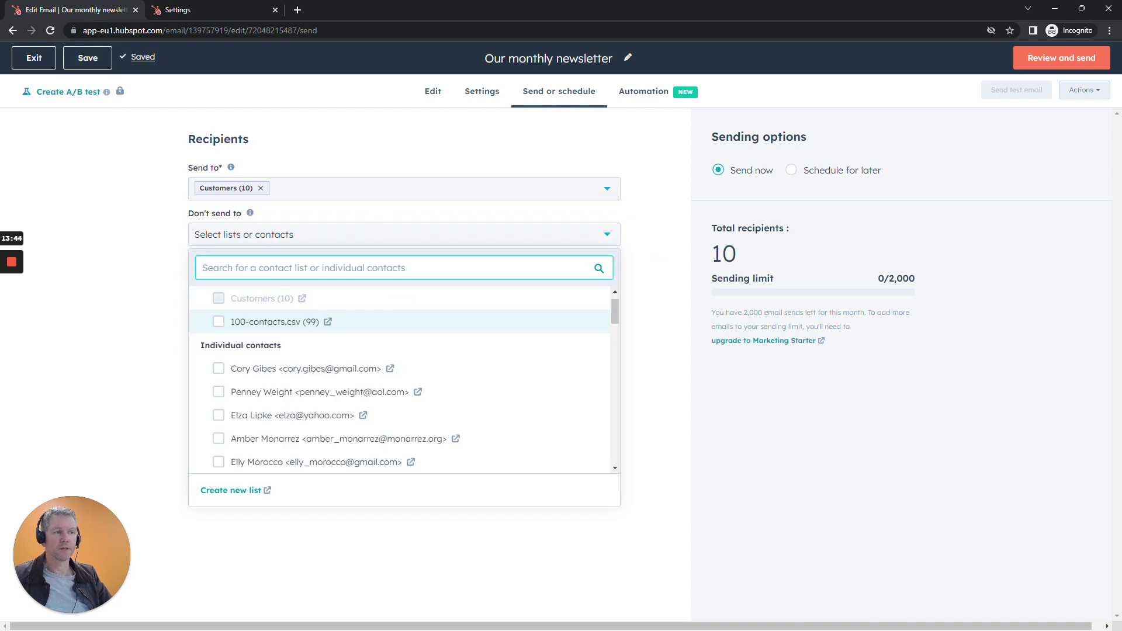
{"action": "left_click", "coordinate": [154, 291]}
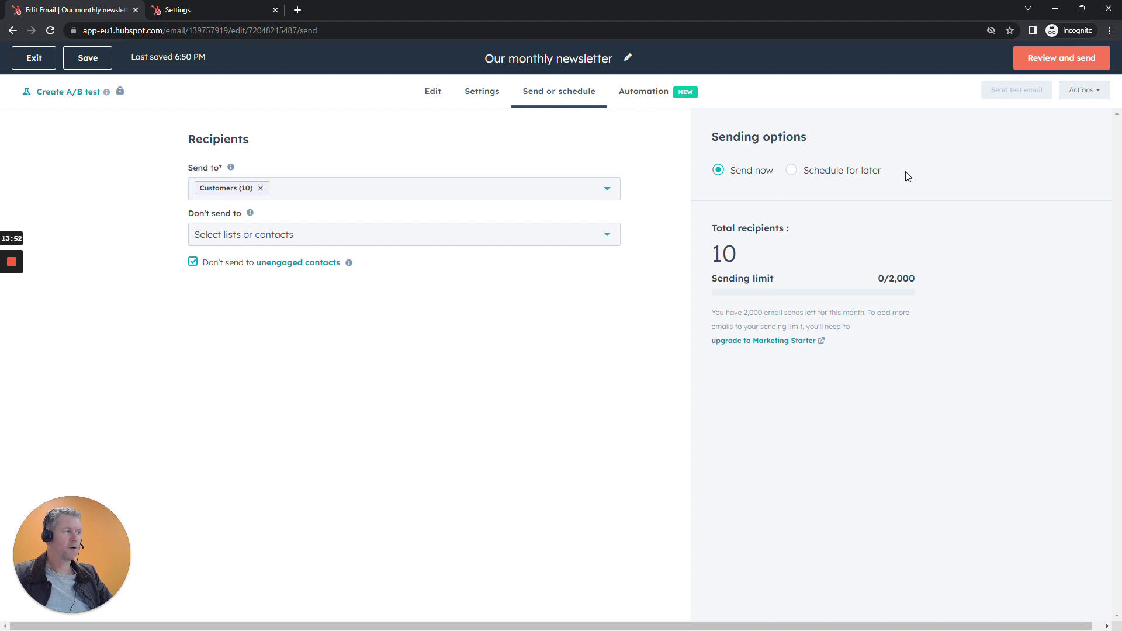
Schedule the newsletter for later, on June 23, 2023 at 8:15 AM.
{"action": "left_click", "coordinate": [791, 171]}
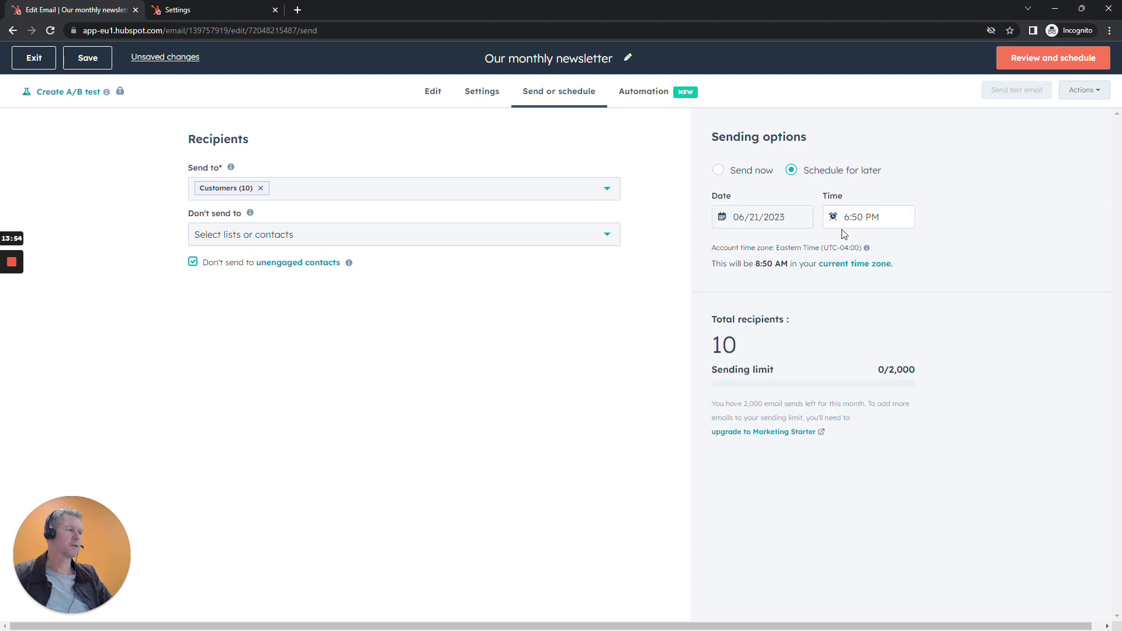
{"action": "left_click", "coordinate": [759, 217]}
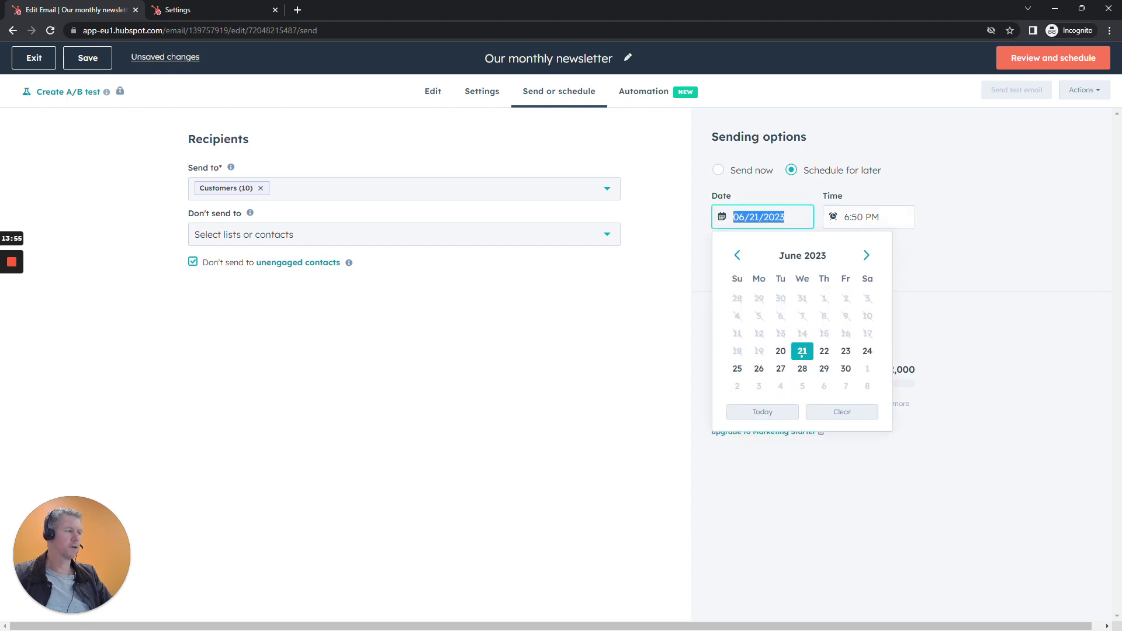
{"action": "left_click", "coordinate": [845, 351]}
{"action": "left_click", "coordinate": [871, 217]}
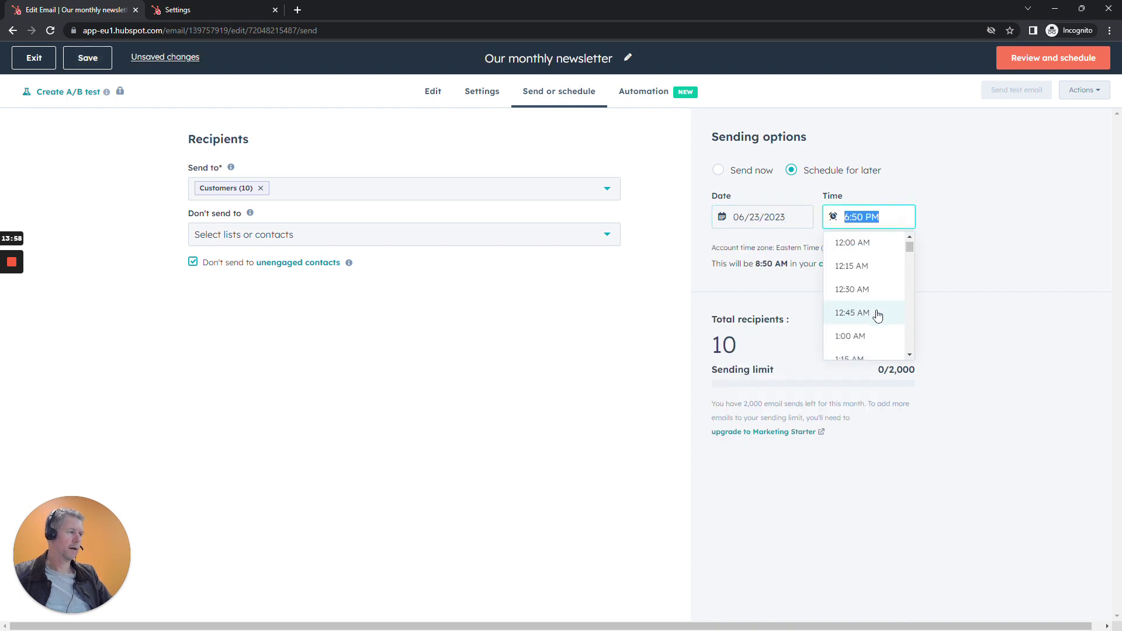
{"action": "scroll", "coordinate": [877, 316], "scroll_direction": "down", "scroll_amount": 5}
{"action": "scroll", "coordinate": [876, 321], "scroll_direction": "down", "scroll_amount": 5}
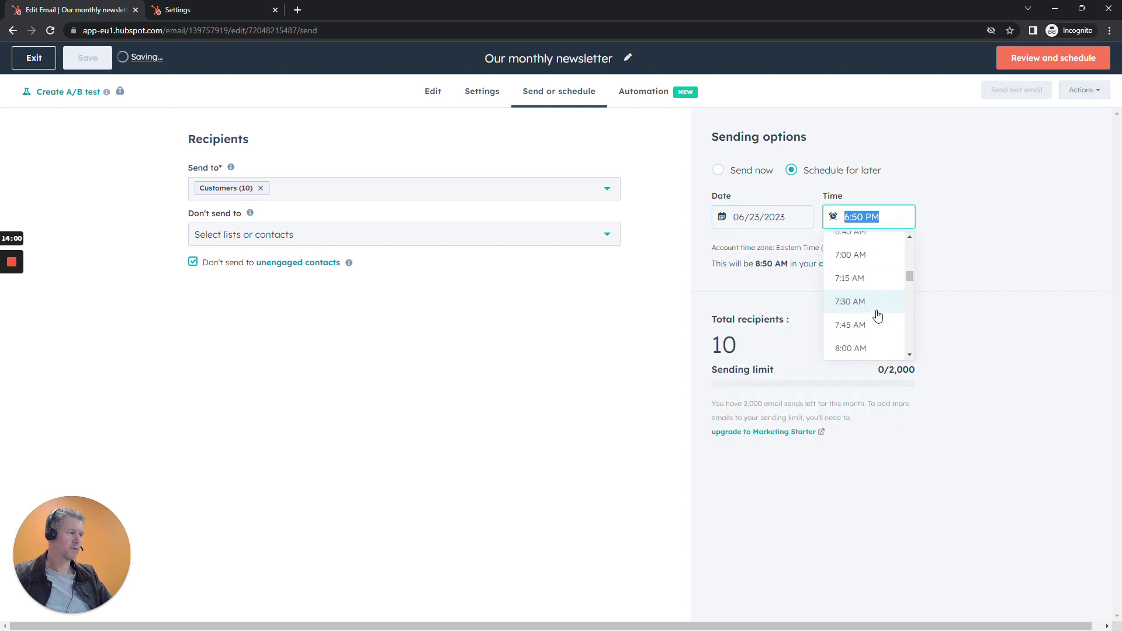
{"action": "left_click", "coordinate": [858, 316]}
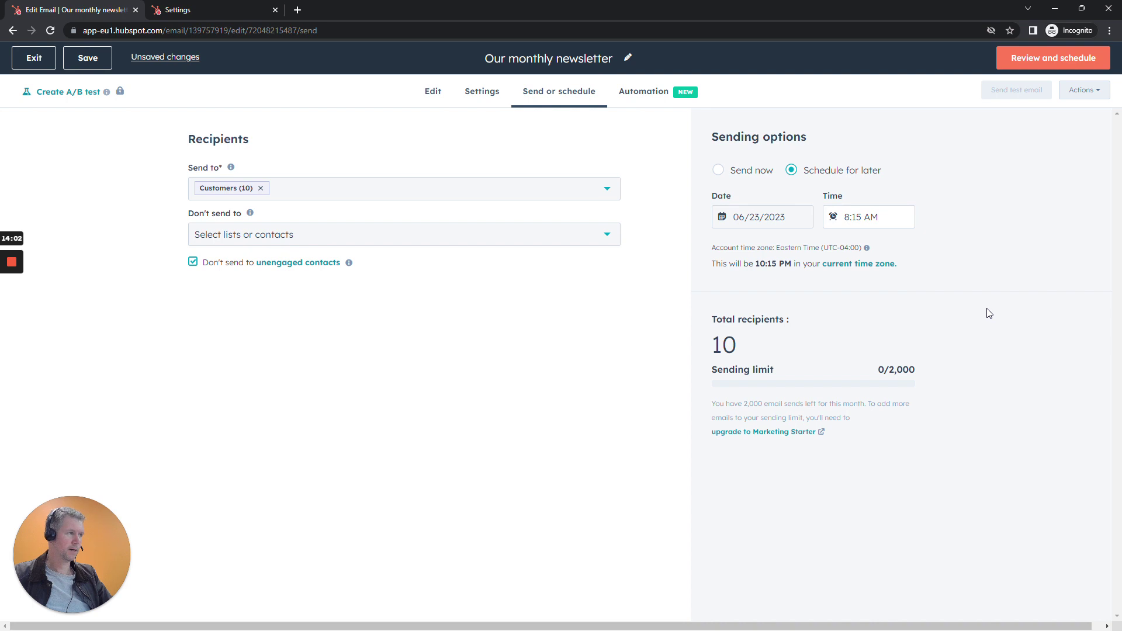
Review the scheduled newsletter, glance at the agenda slide, and exit the editor.
{"action": "left_click", "coordinate": [1046, 64]}
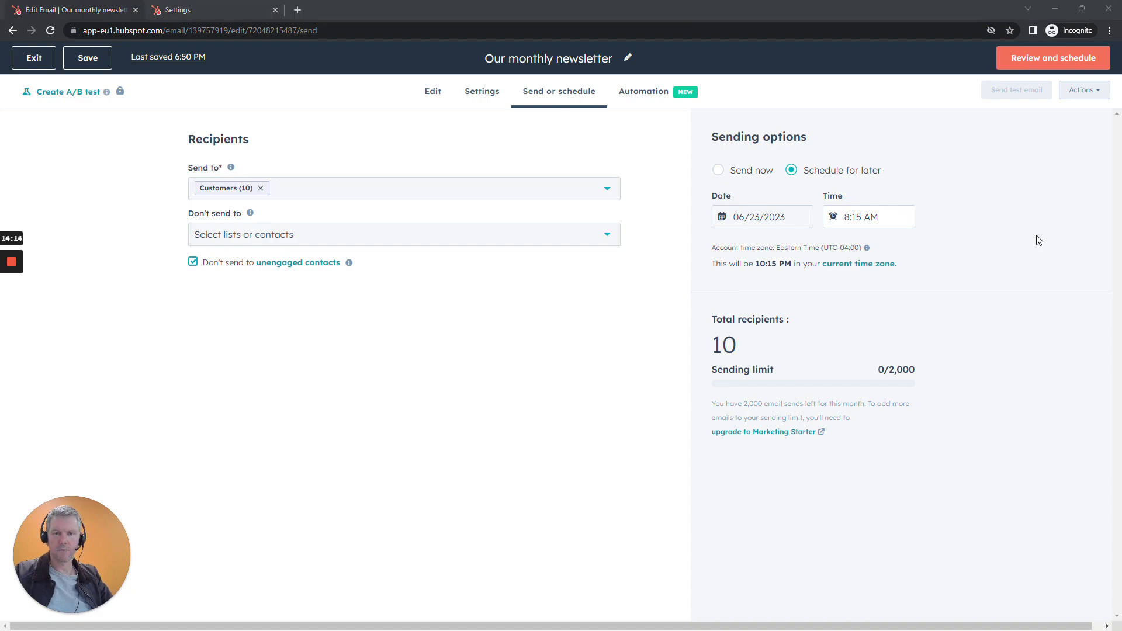
{"action": "key", "text": "alt+Tab"}
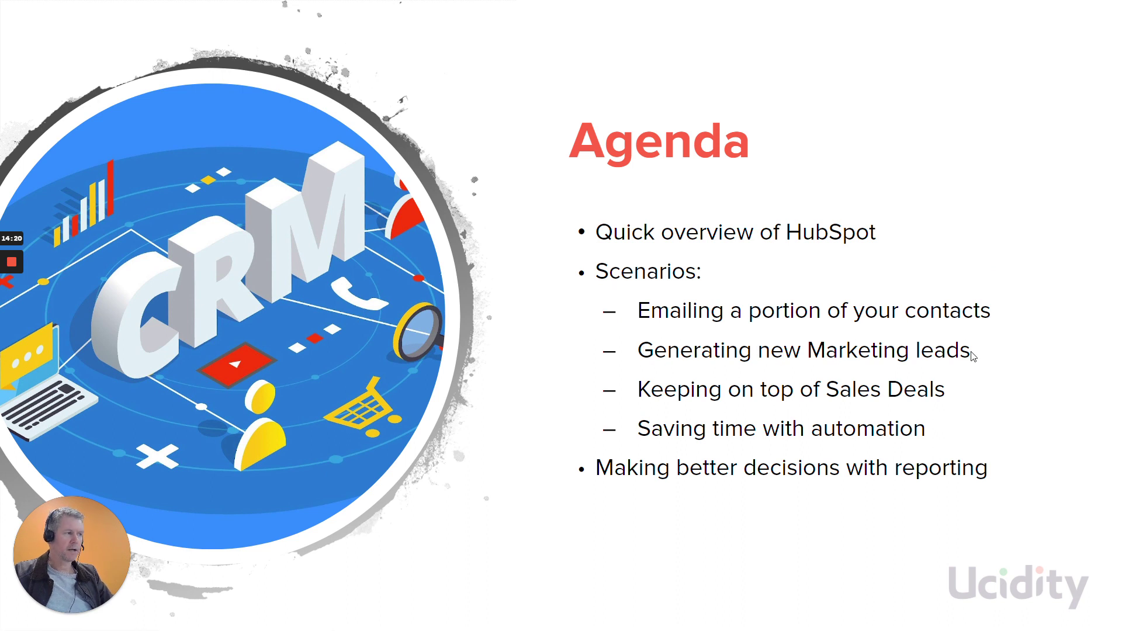
{"action": "key", "text": "alt+Tab"}
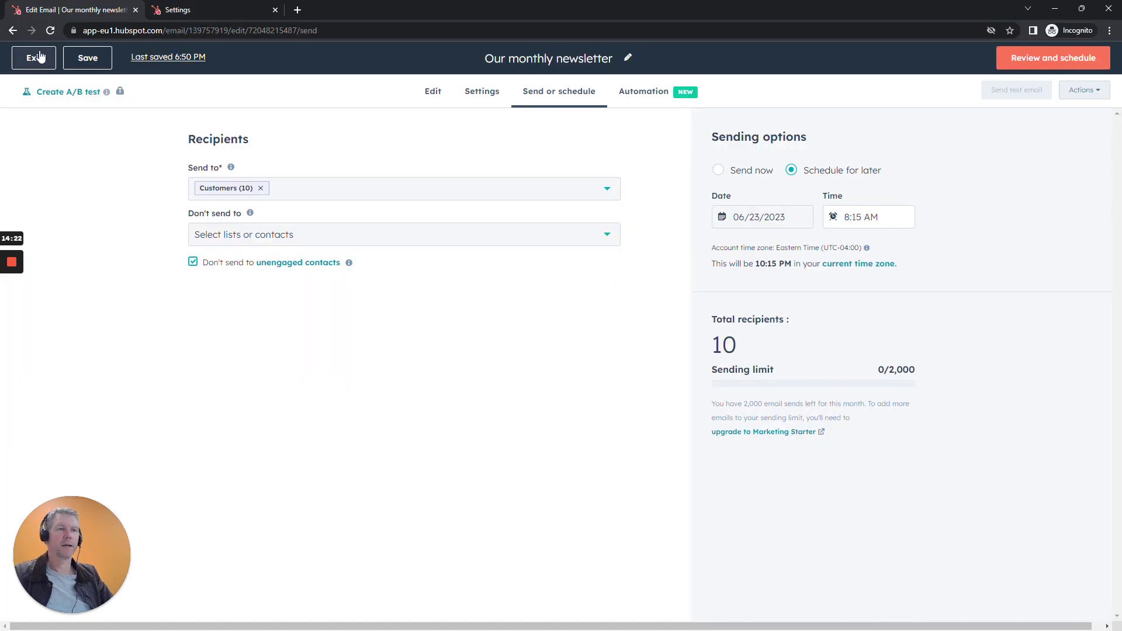
{"action": "left_click", "coordinate": [34, 58]}
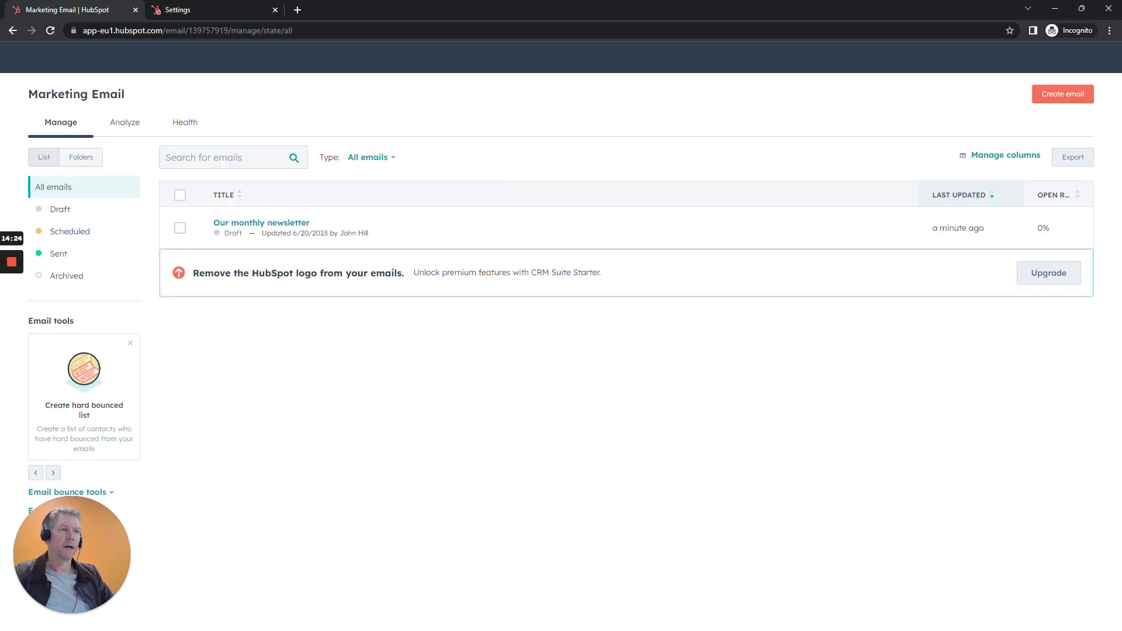
Go to Landing Pages from the Marketing menu.
{"action": "left_click", "coordinate": [206, 58]}
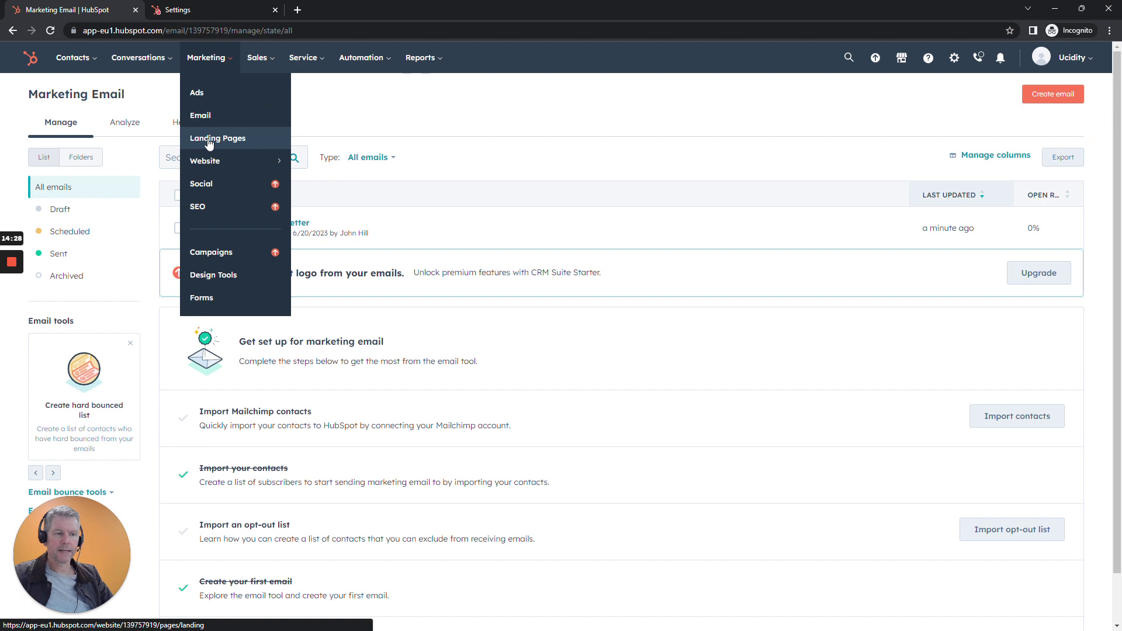
{"action": "left_click", "coordinate": [209, 138]}
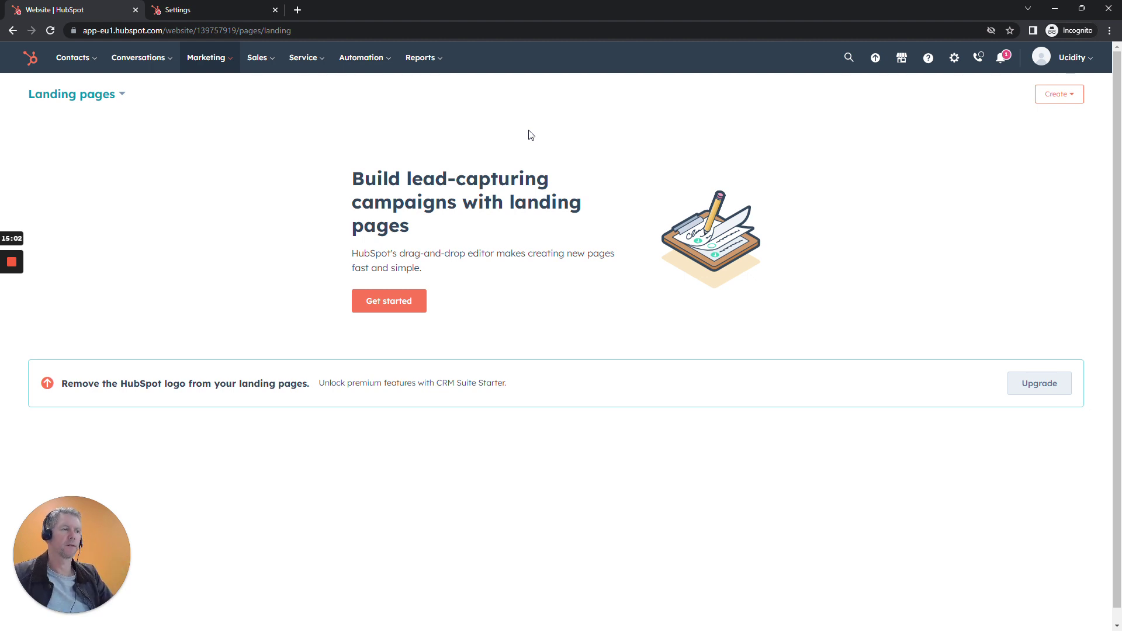
Create a new landing page named 'Health Growth'.
{"action": "left_click", "coordinate": [398, 306]}
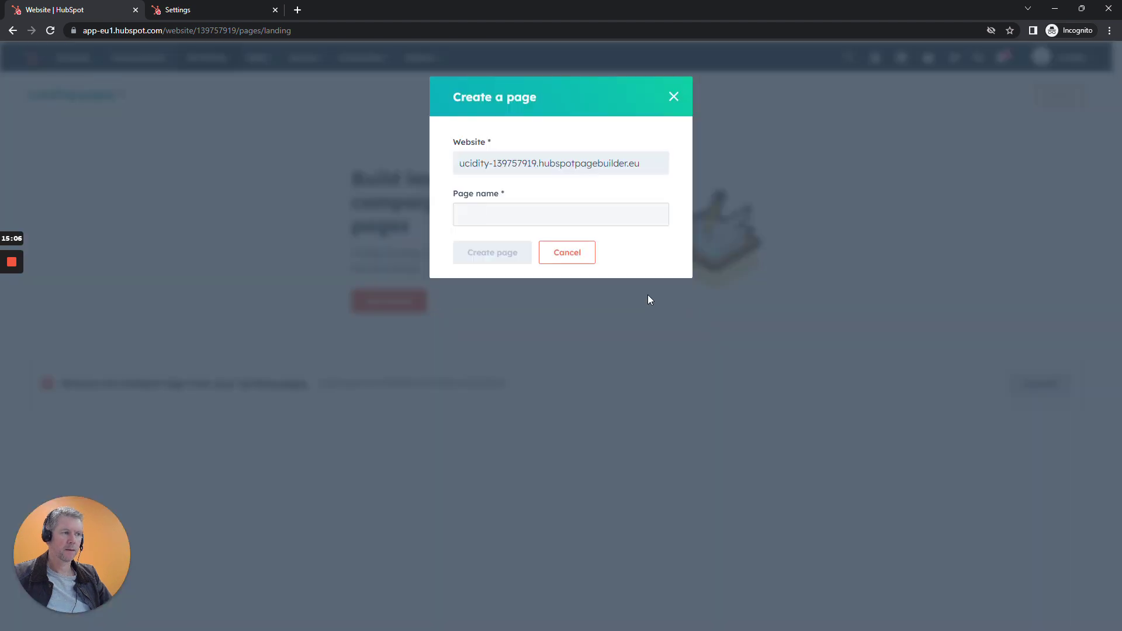
{"action": "left_click", "coordinate": [613, 222]}
{"action": "type", "text": "Health"}
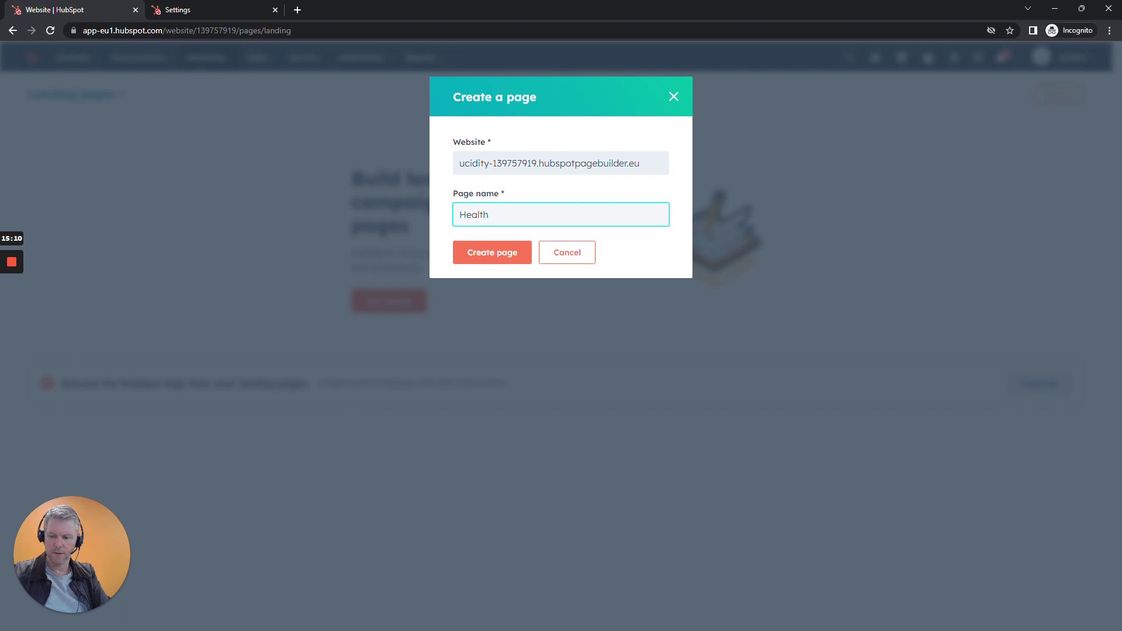
{"action": "type", "text": " Growth"}
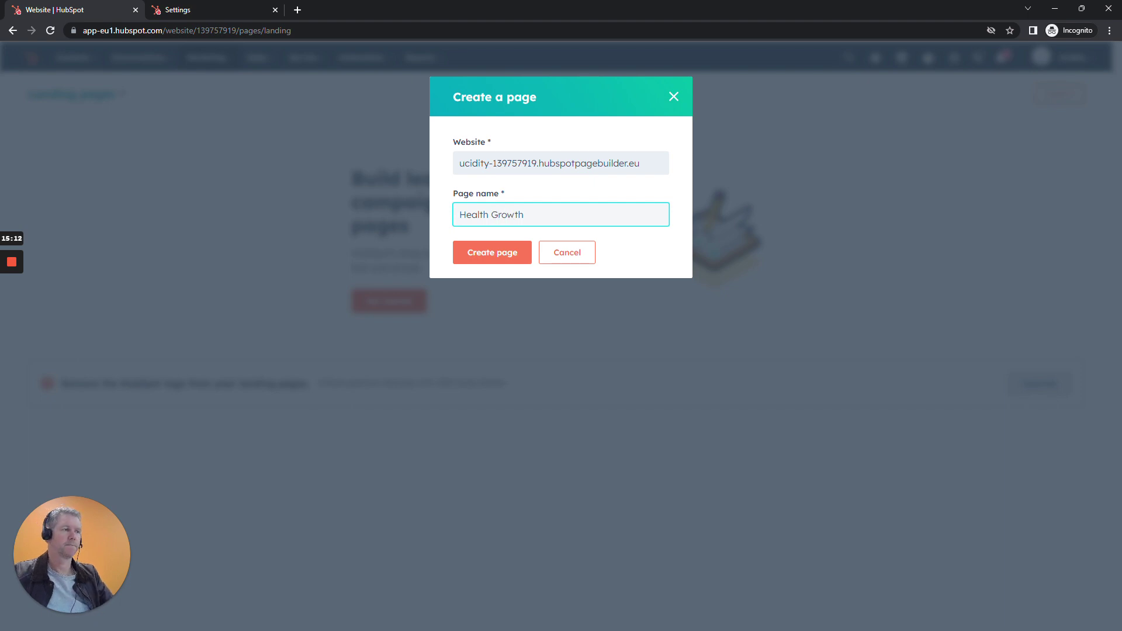
{"action": "left_click", "coordinate": [482, 256]}
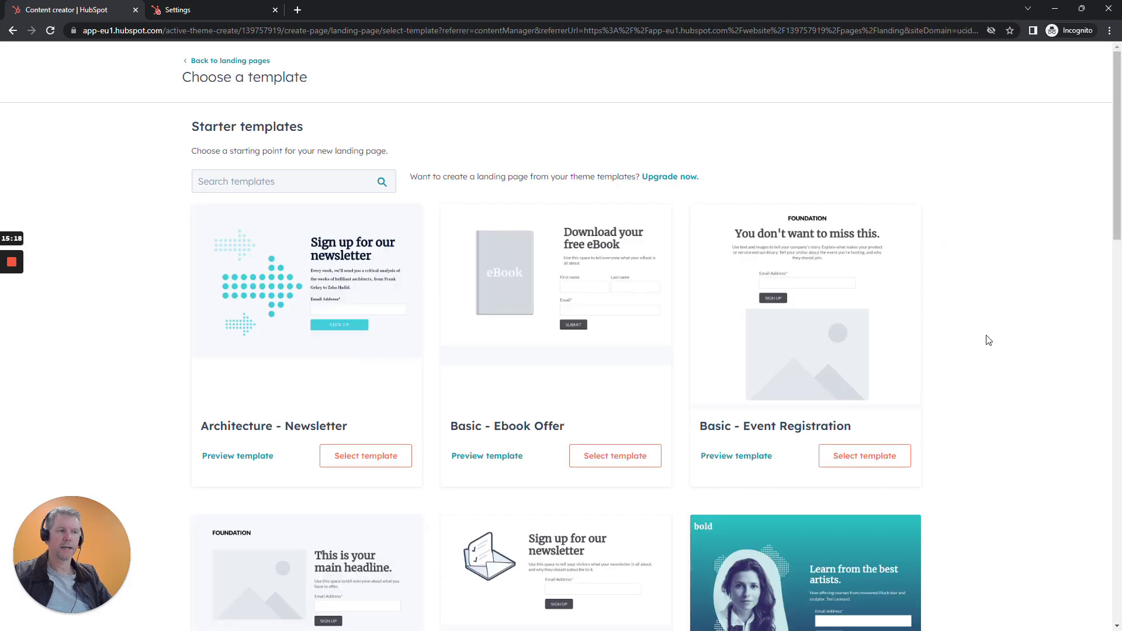
Choose the Flux - Download assets template for the page.
{"action": "scroll", "coordinate": [987, 340], "scroll_direction": "down", "scroll_amount": 5}
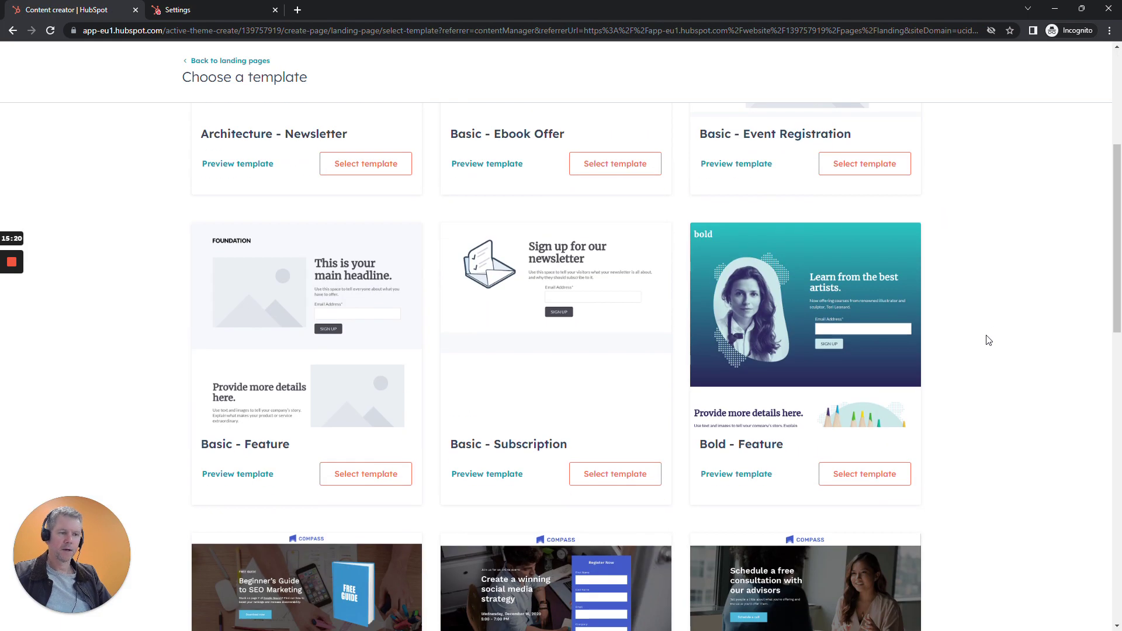
{"action": "scroll", "coordinate": [987, 340], "scroll_direction": "down", "scroll_amount": 1}
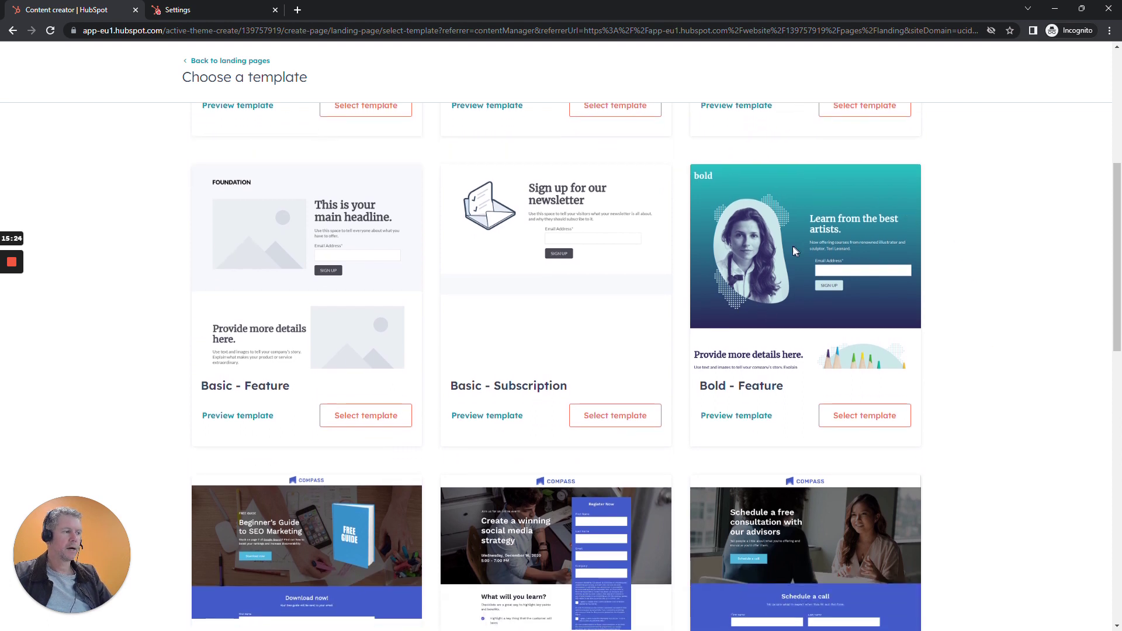
{"action": "scroll", "coordinate": [979, 340], "scroll_direction": "down", "scroll_amount": 5}
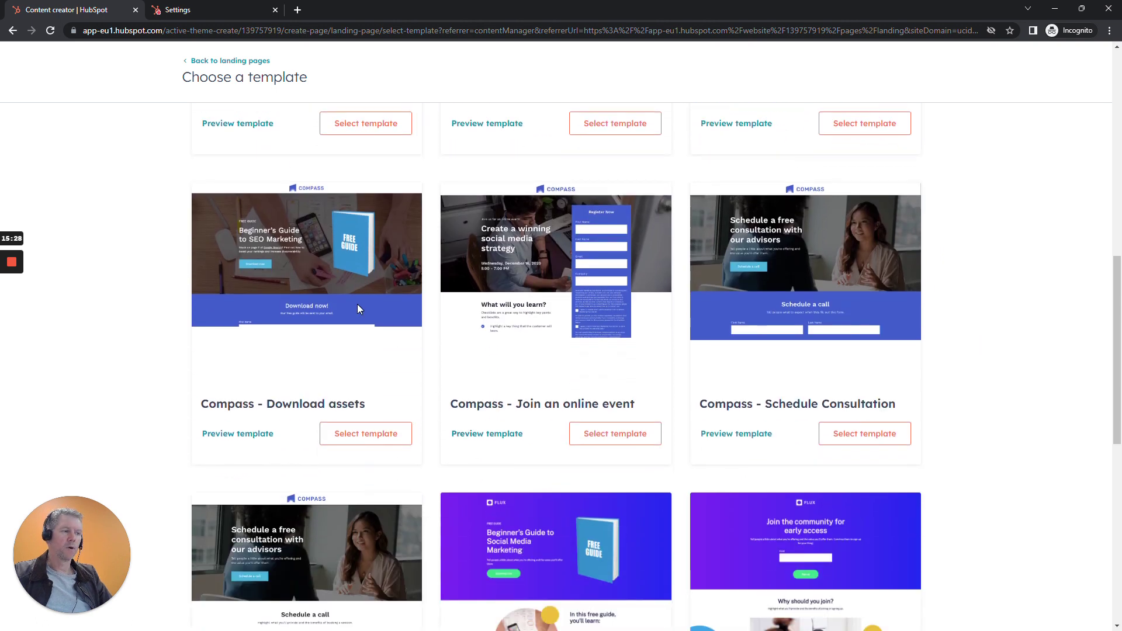
{"action": "scroll", "coordinate": [1084, 368], "scroll_direction": "down", "scroll_amount": 5}
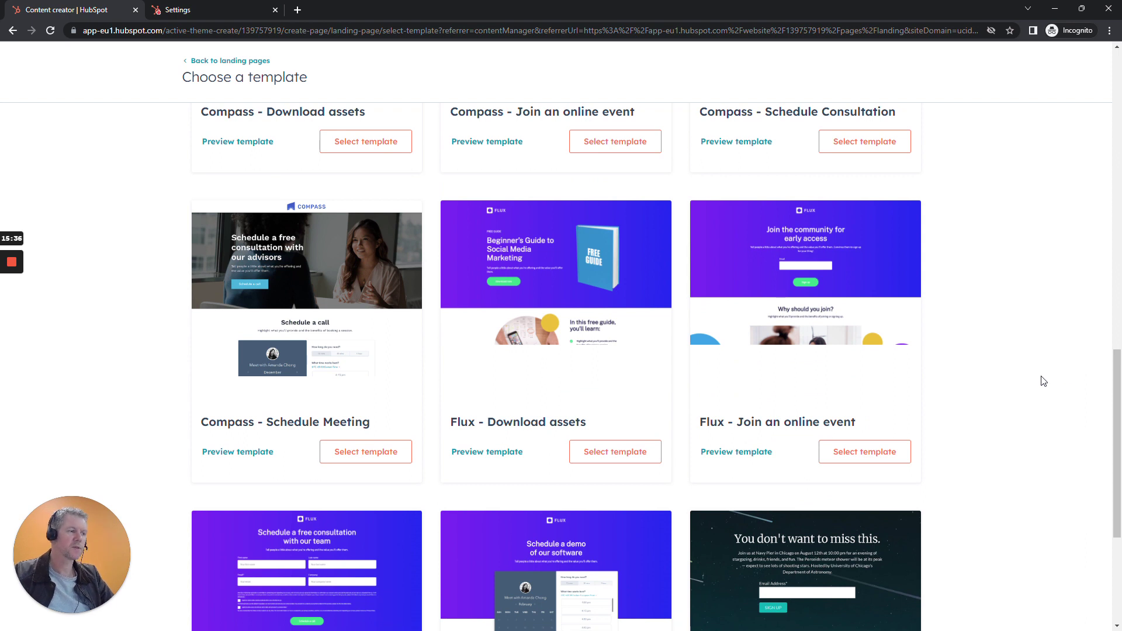
{"action": "left_click", "coordinate": [595, 452]}
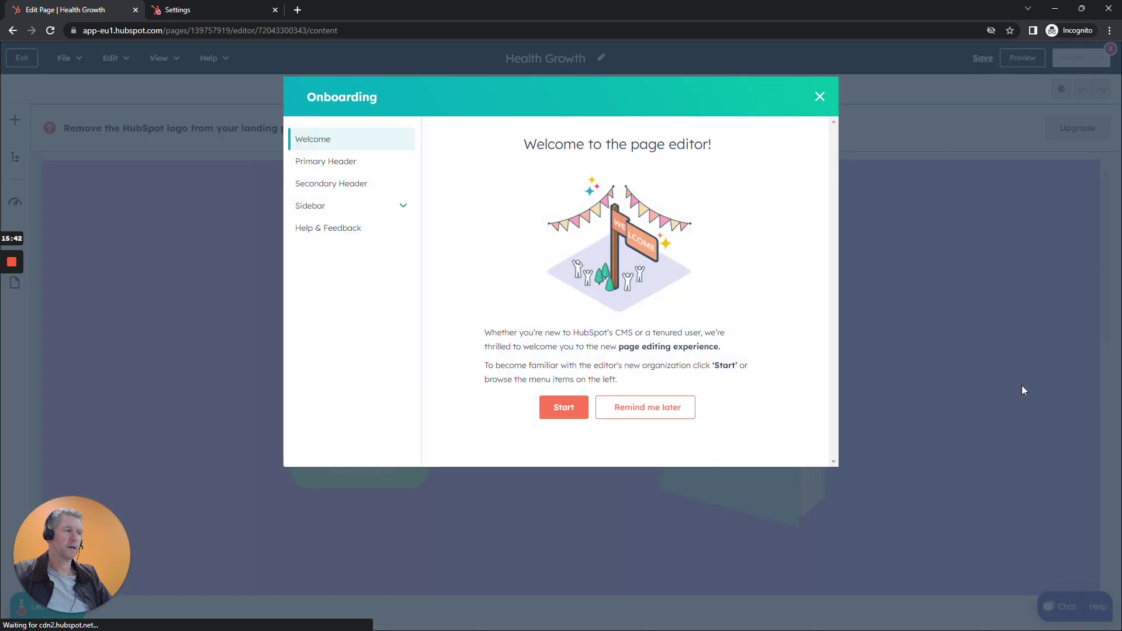
Dismiss the onboarding and AI writing pop-ups, then scroll through the Flux template page.
{"action": "left_click", "coordinate": [820, 97]}
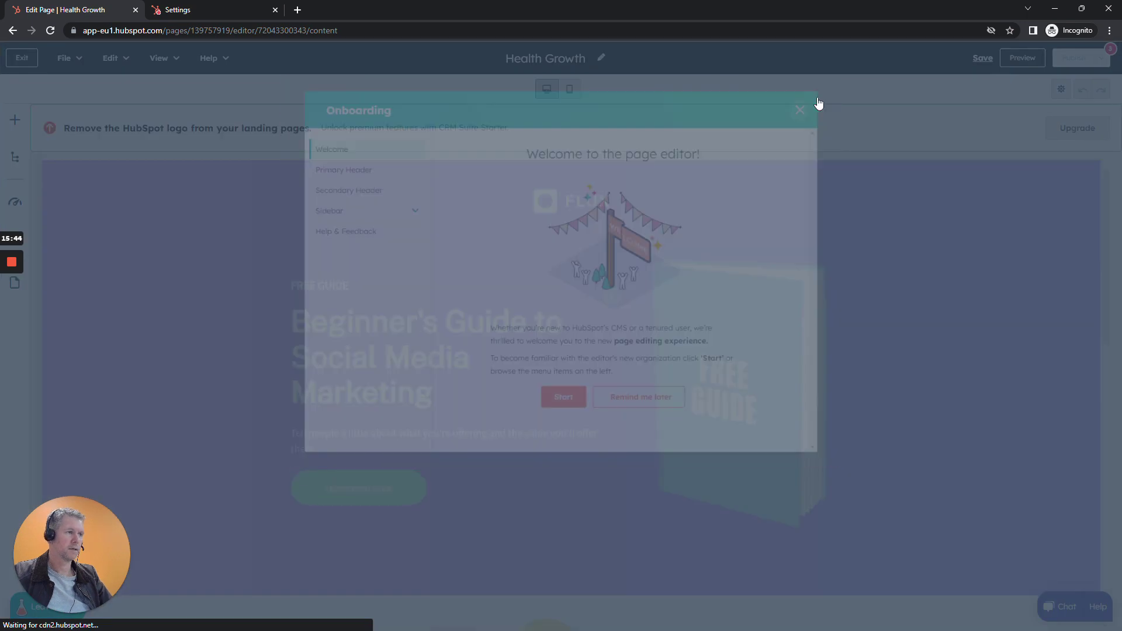
{"action": "left_click", "coordinate": [686, 570]}
{"action": "scroll", "coordinate": [946, 344], "scroll_direction": "down", "scroll_amount": 15}
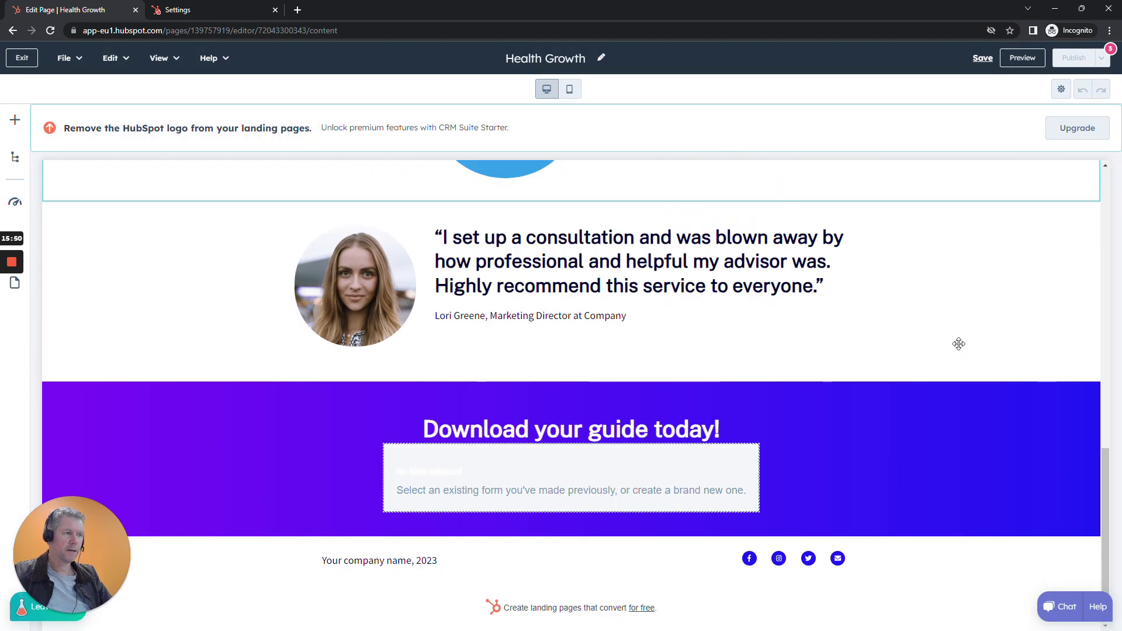
{"action": "scroll", "coordinate": [958, 344], "scroll_direction": "up", "scroll_amount": 15}
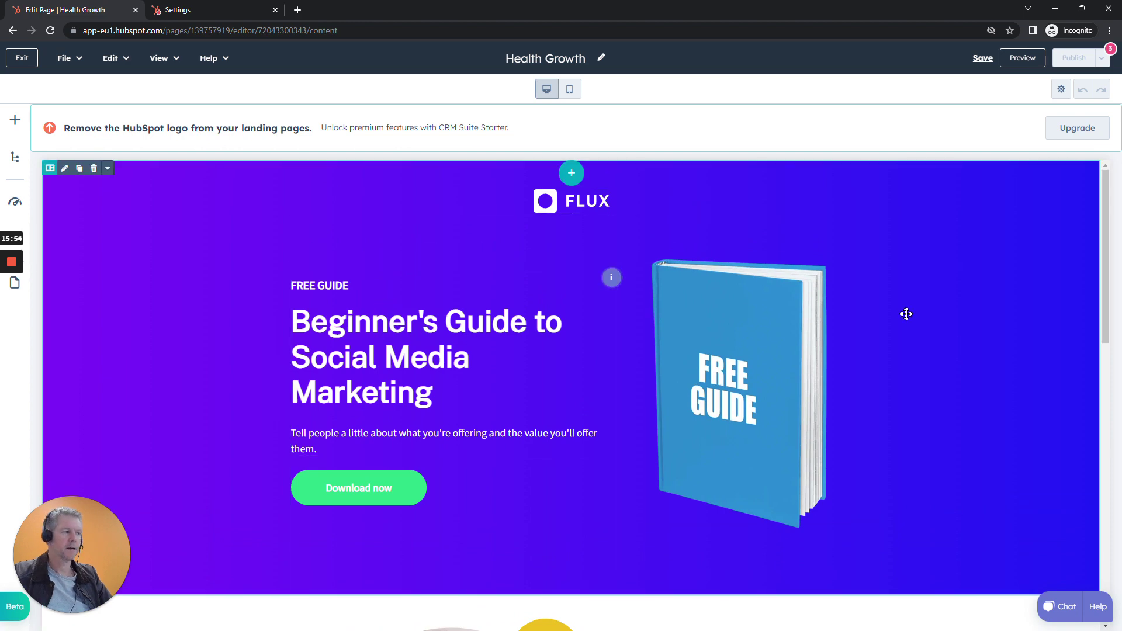
{"action": "scroll", "coordinate": [906, 316], "scroll_direction": "down", "scroll_amount": 9}
{"action": "scroll", "coordinate": [717, 253], "scroll_direction": "up", "scroll_amount": 3}
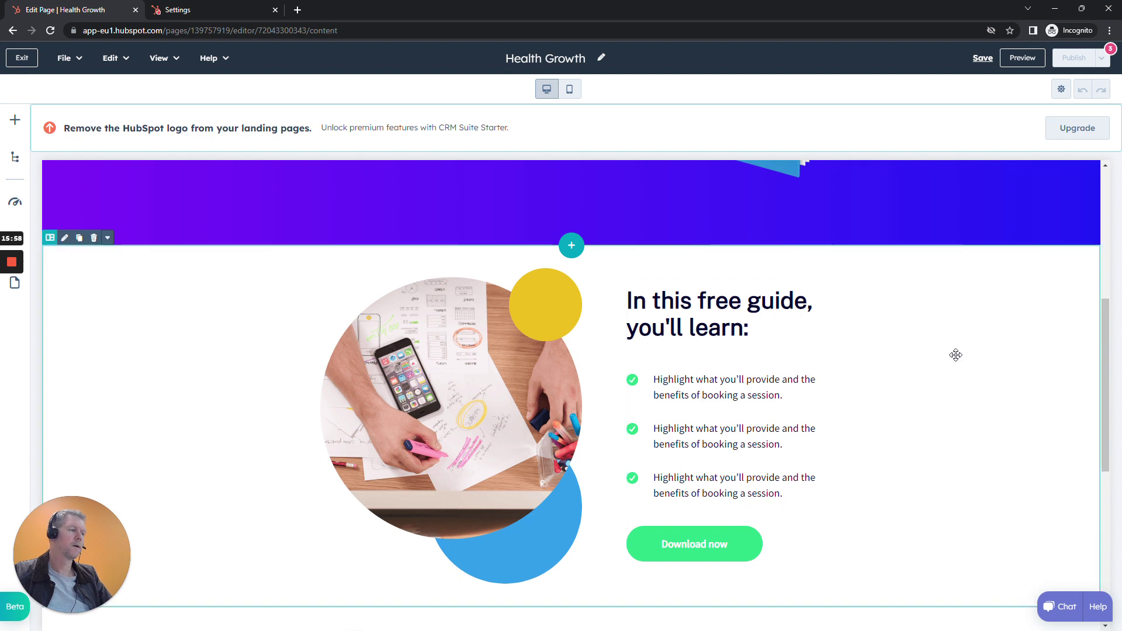
{"action": "scroll", "coordinate": [954, 354], "scroll_direction": "down", "scroll_amount": 7}
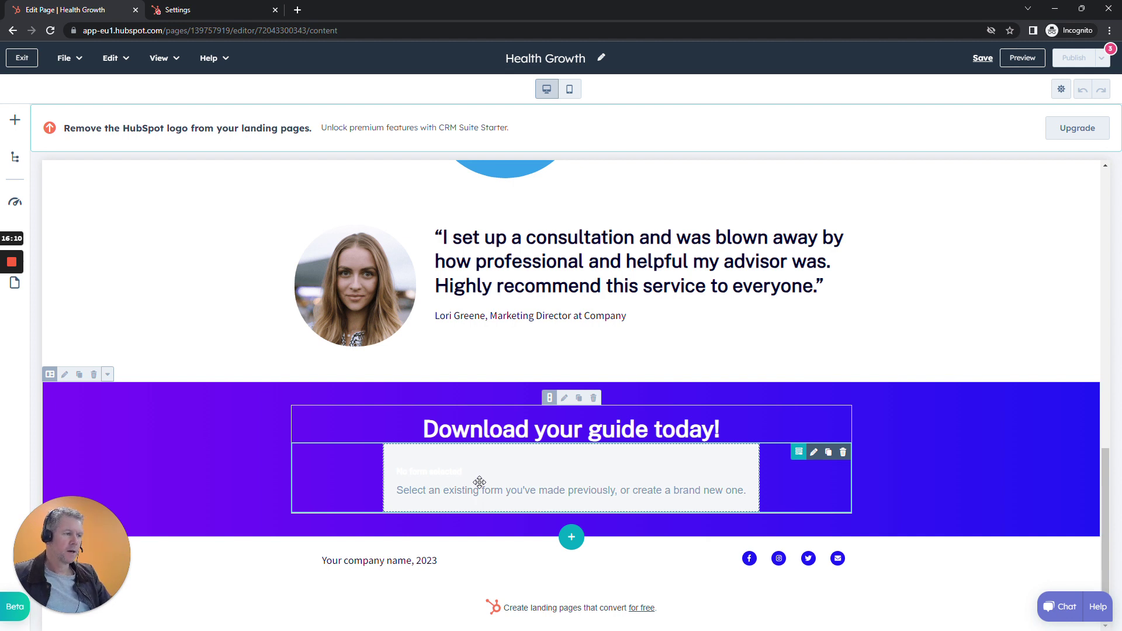
Create a new 'landing page opt' form for the page's download form module.
{"action": "left_click", "coordinate": [479, 481]}
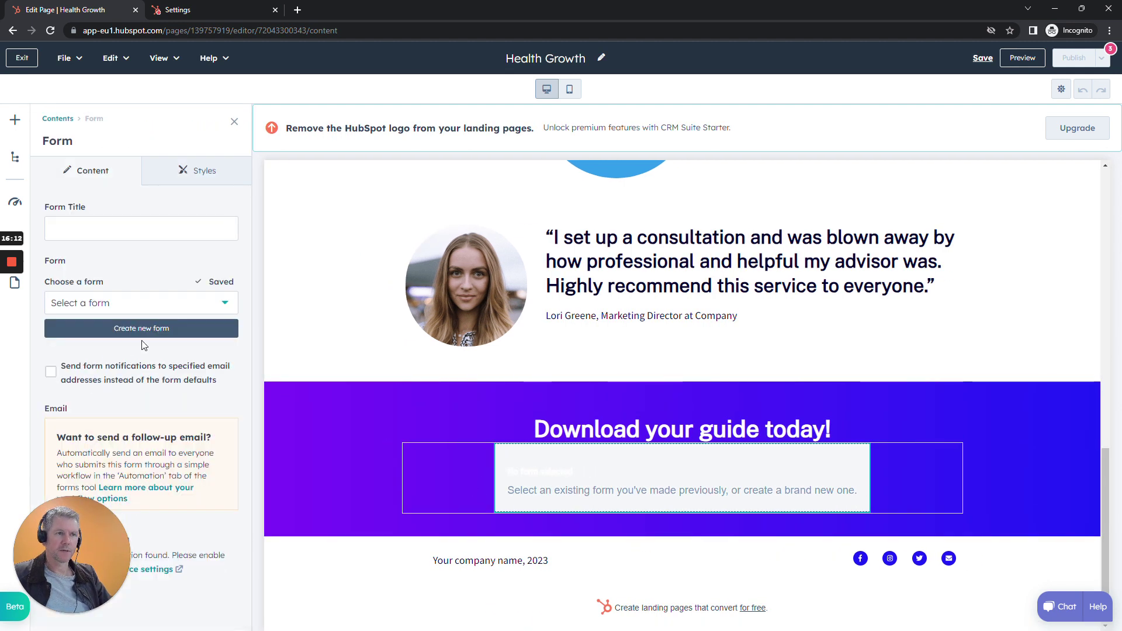
{"action": "left_click", "coordinate": [227, 312]}
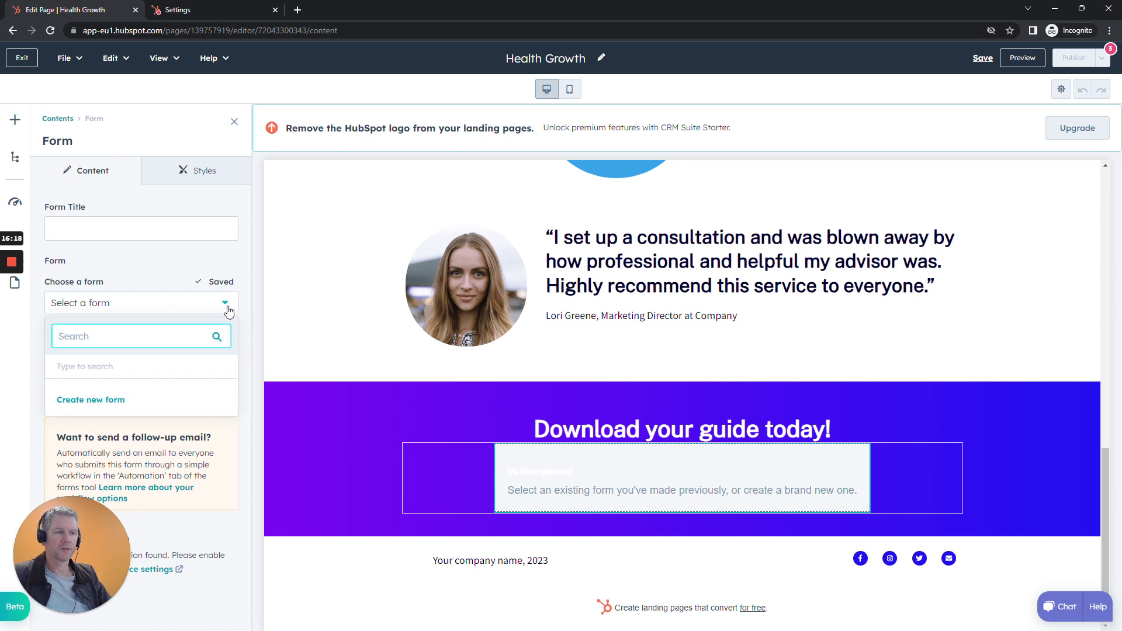
{"action": "left_click", "coordinate": [79, 401]}
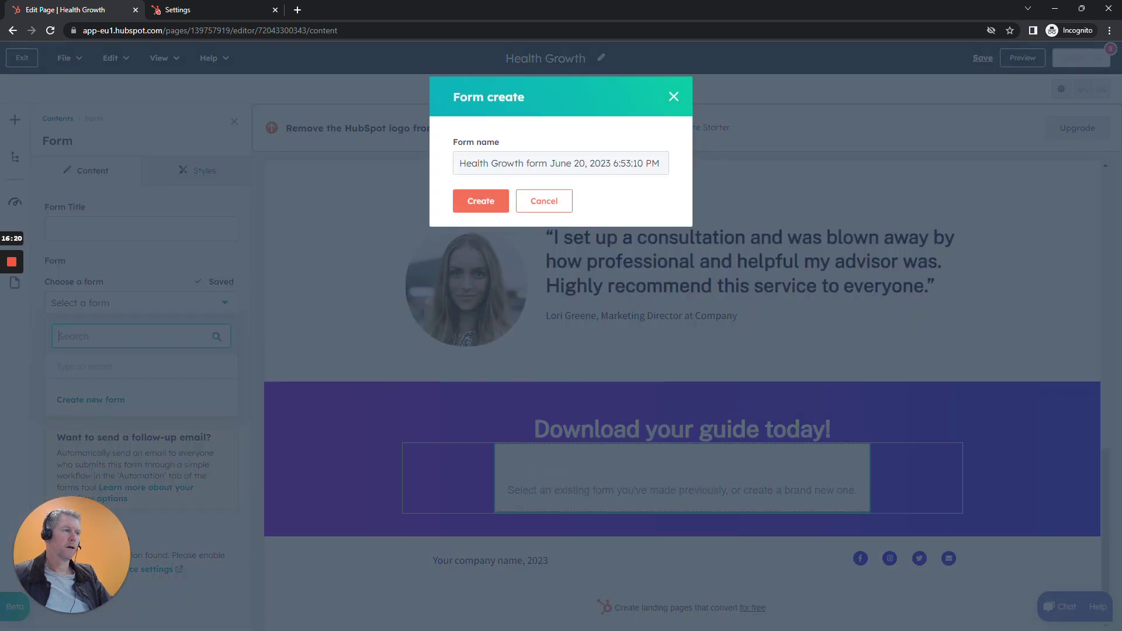
{"action": "left_click_drag", "start_coordinate": [526, 164], "coordinate": [666, 165]}
{"action": "key", "text": "BackSpace"}
{"action": "type", "text": "landing page optin"}
{"action": "left_click", "coordinate": [479, 201]}
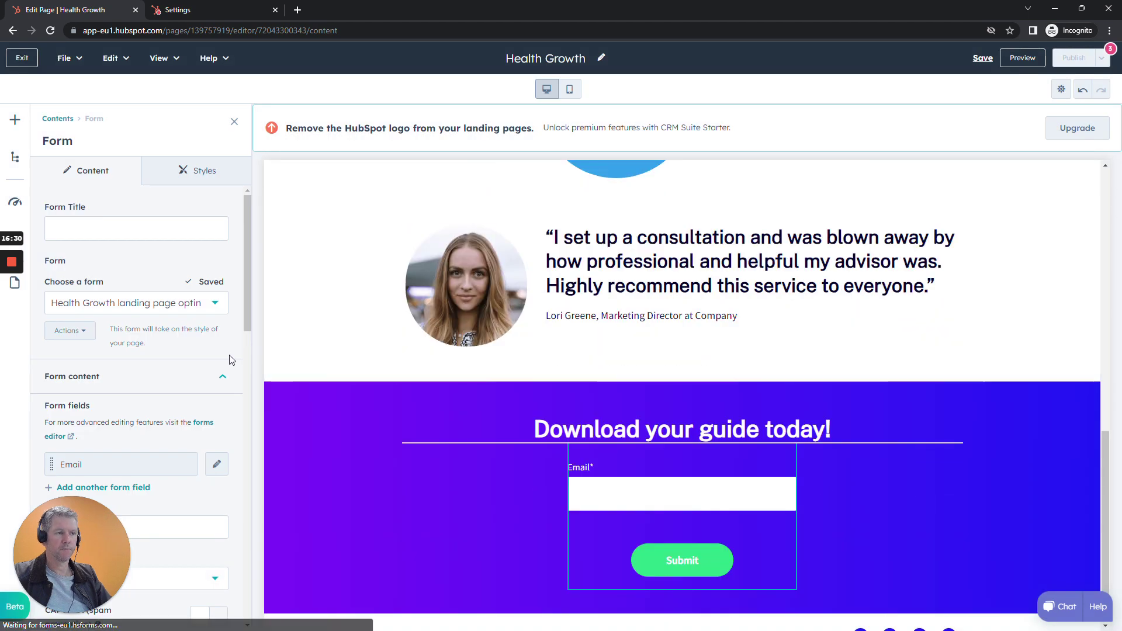
Change the form's button text from Submit to Download.
{"action": "scroll", "coordinate": [219, 351], "scroll_direction": "down", "scroll_amount": 3}
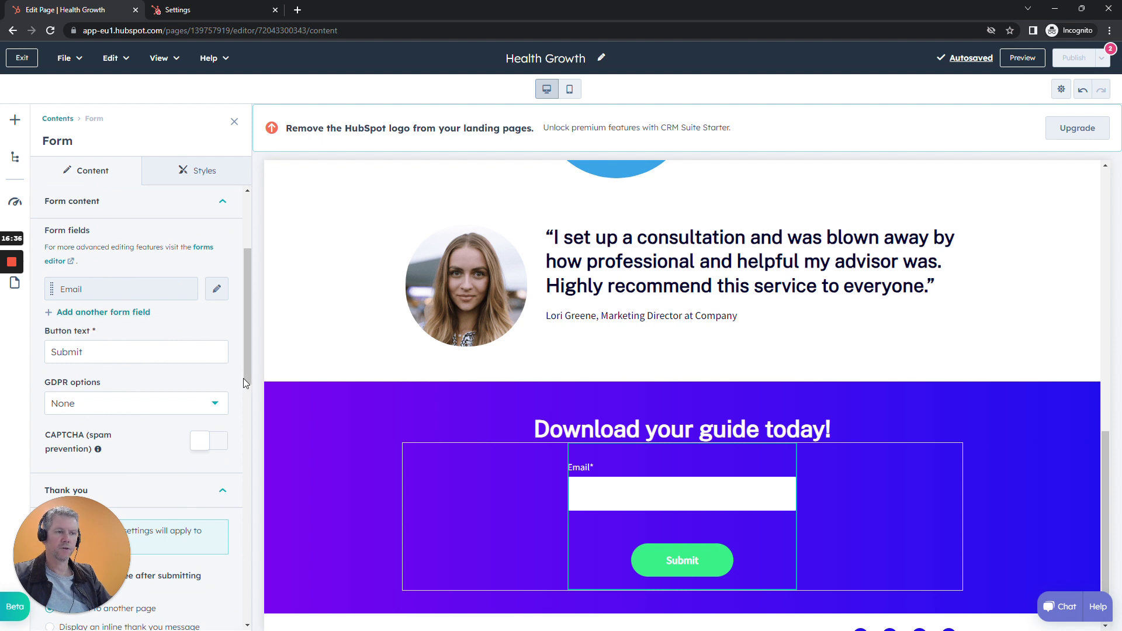
{"action": "scroll", "coordinate": [242, 379], "scroll_direction": "down", "scroll_amount": 10}
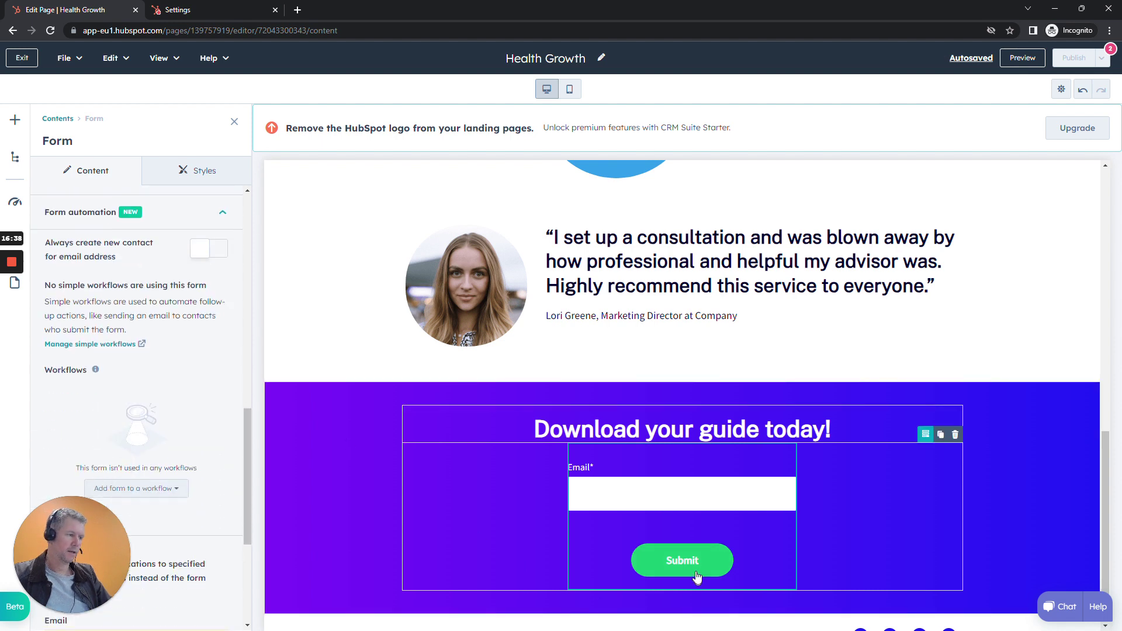
{"action": "scroll", "coordinate": [221, 448], "scroll_direction": "up", "scroll_amount": 5}
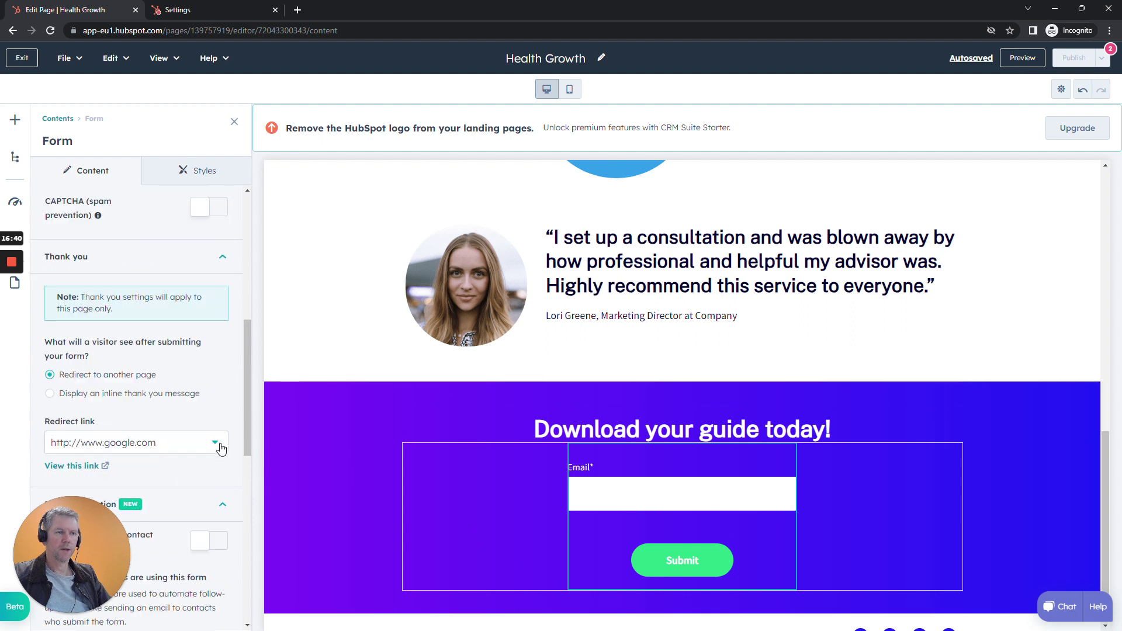
{"action": "scroll", "coordinate": [221, 449], "scroll_direction": "down", "scroll_amount": 3}
{"action": "scroll", "coordinate": [221, 443], "scroll_direction": "up", "scroll_amount": 6}
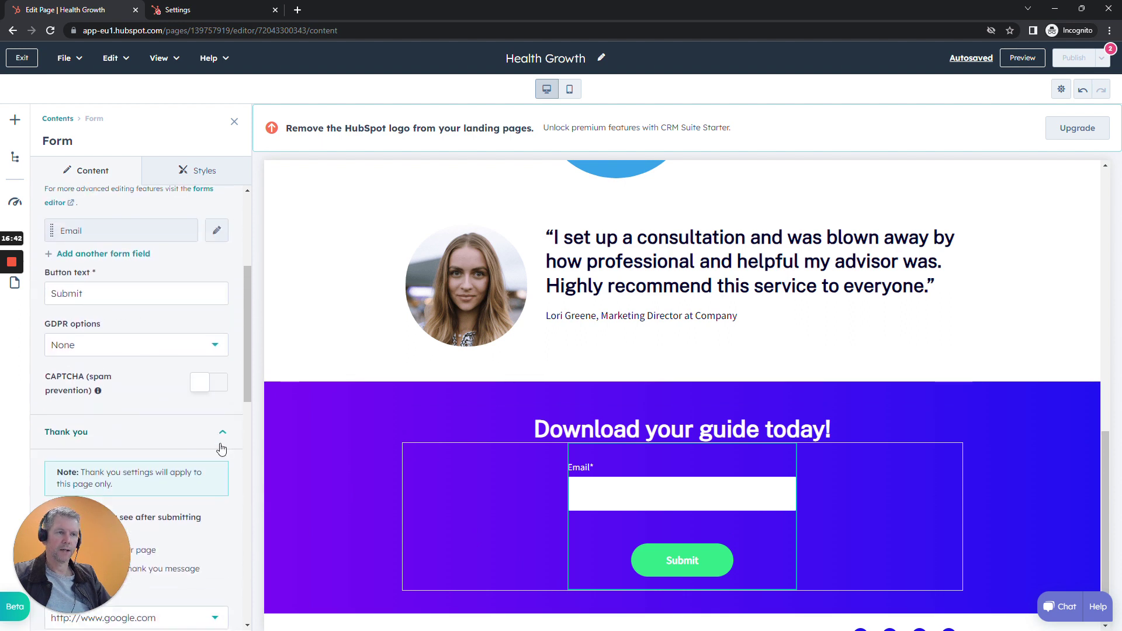
{"action": "double_click", "coordinate": [82, 293]}
{"action": "type", "text": "Download"}
{"action": "left_click", "coordinate": [233, 323]}
{"action": "scroll", "coordinate": [233, 374], "scroll_direction": "down", "scroll_amount": 10}
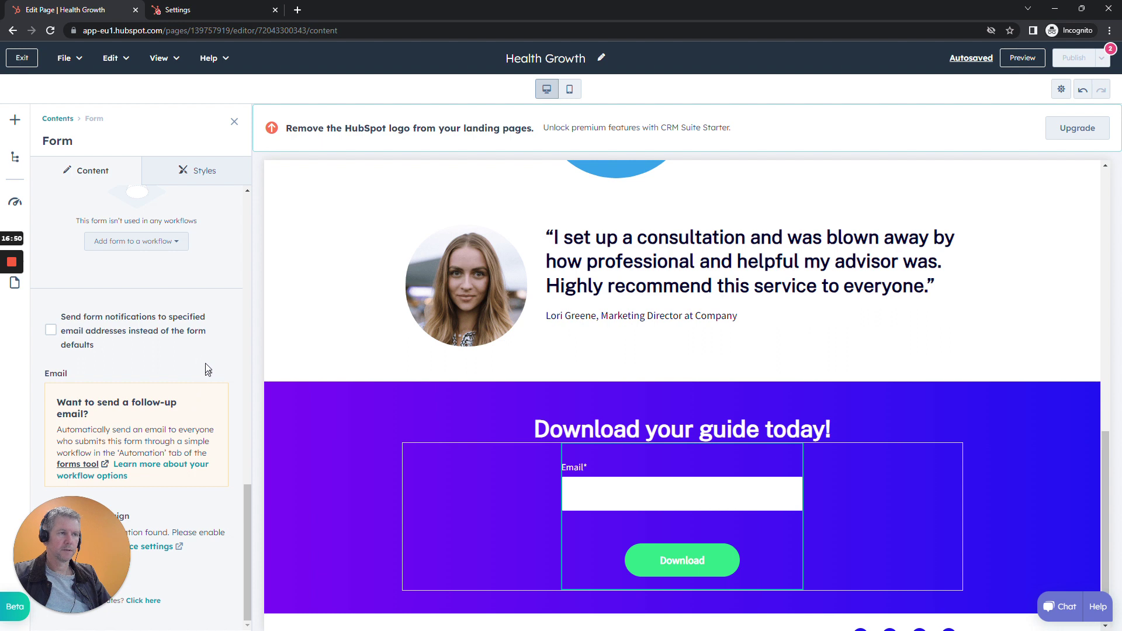
{"action": "scroll", "coordinate": [208, 365], "scroll_direction": "up", "scroll_amount": 5}
{"action": "left_click", "coordinate": [14, 310]}
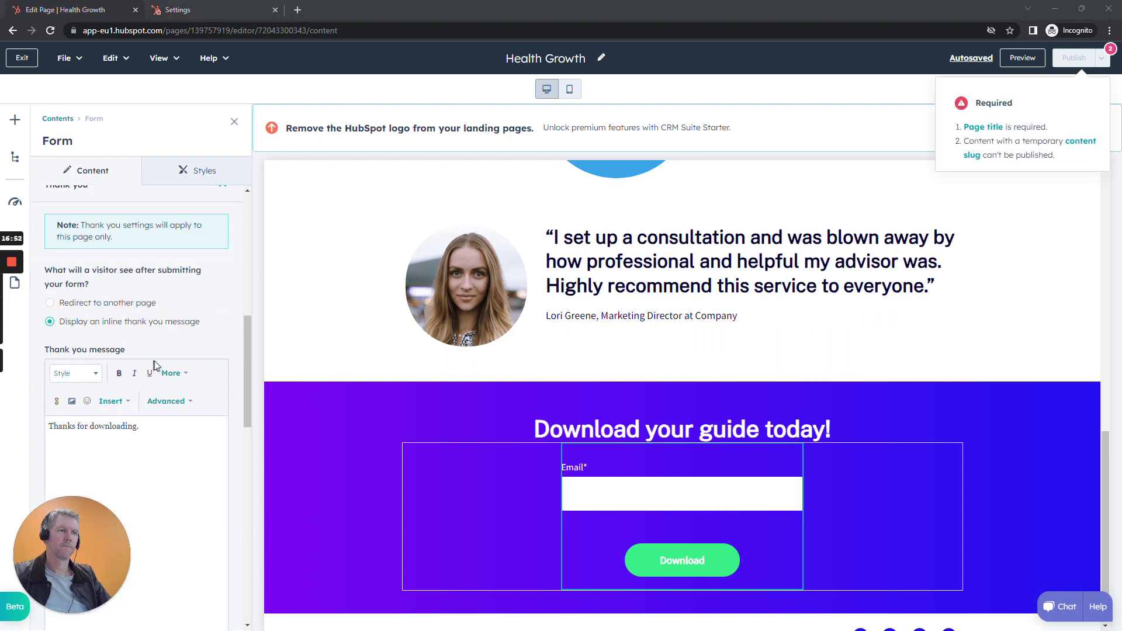
{"action": "scroll", "coordinate": [193, 359], "scroll_direction": "up", "scroll_amount": 10}
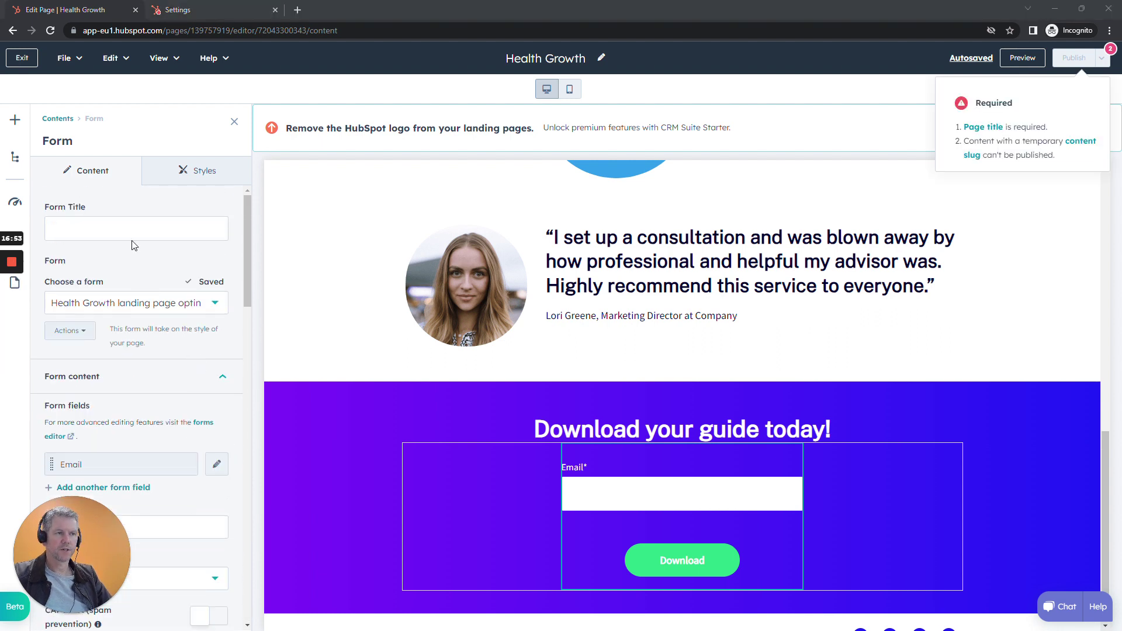
Set the form title to 'Optin' and close the form settings.
{"action": "left_click", "coordinate": [136, 229]}
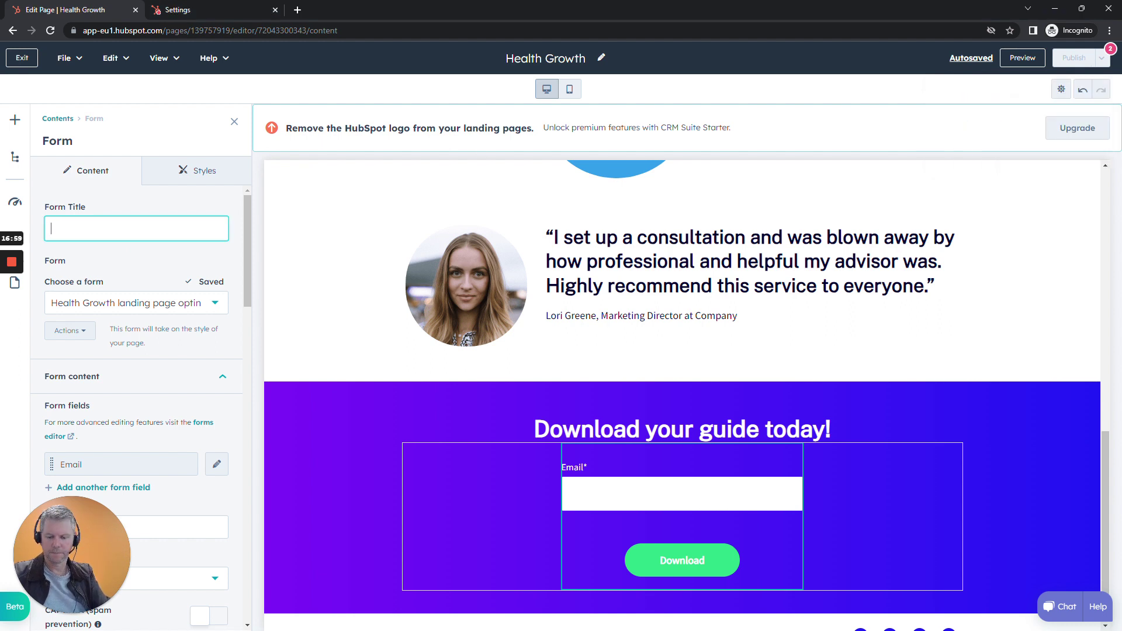
{"action": "type", "text": "OPtin"}
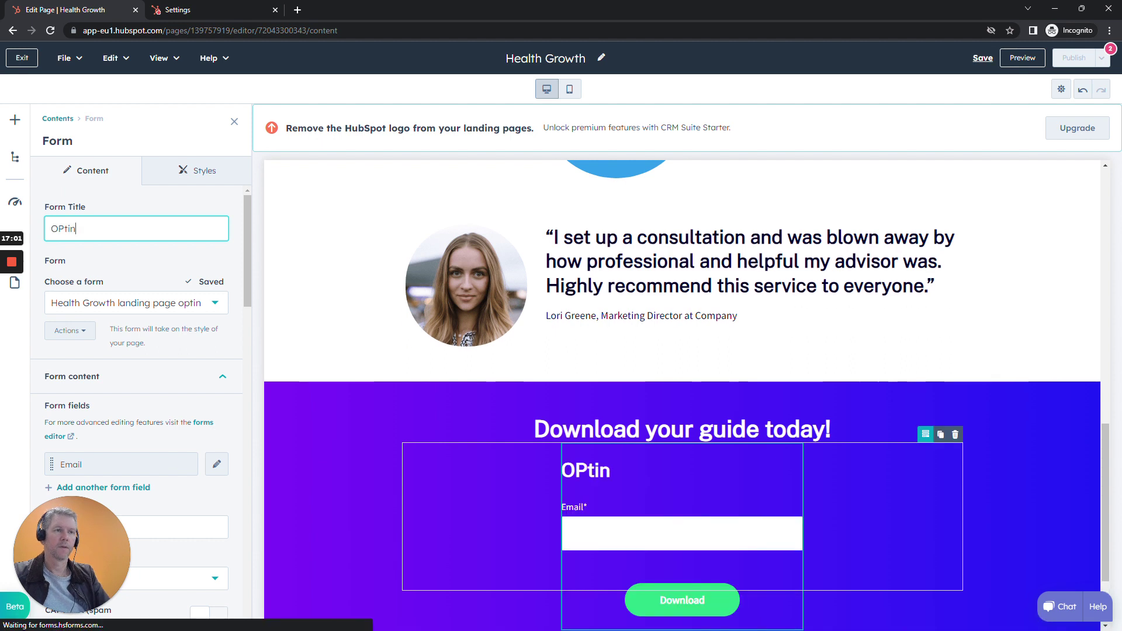
{"action": "key", "text": "BackSpace"}
{"action": "type", "text": "p"}
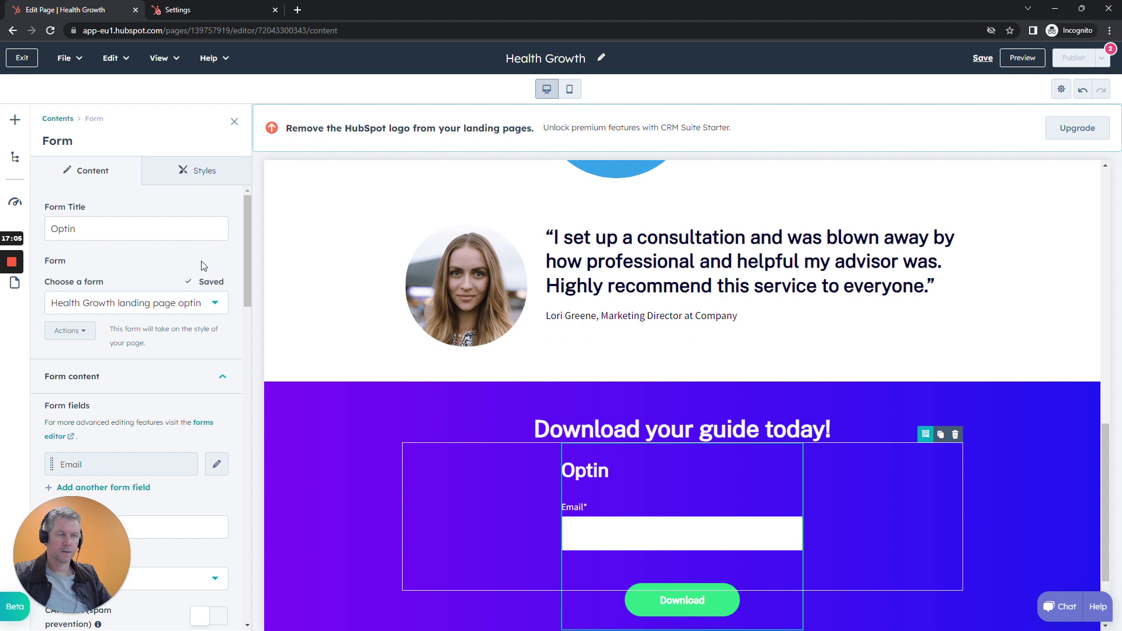
{"action": "scroll", "coordinate": [203, 273], "scroll_direction": "down", "scroll_amount": 2}
{"action": "scroll", "coordinate": [203, 273], "scroll_direction": "up", "scroll_amount": 2}
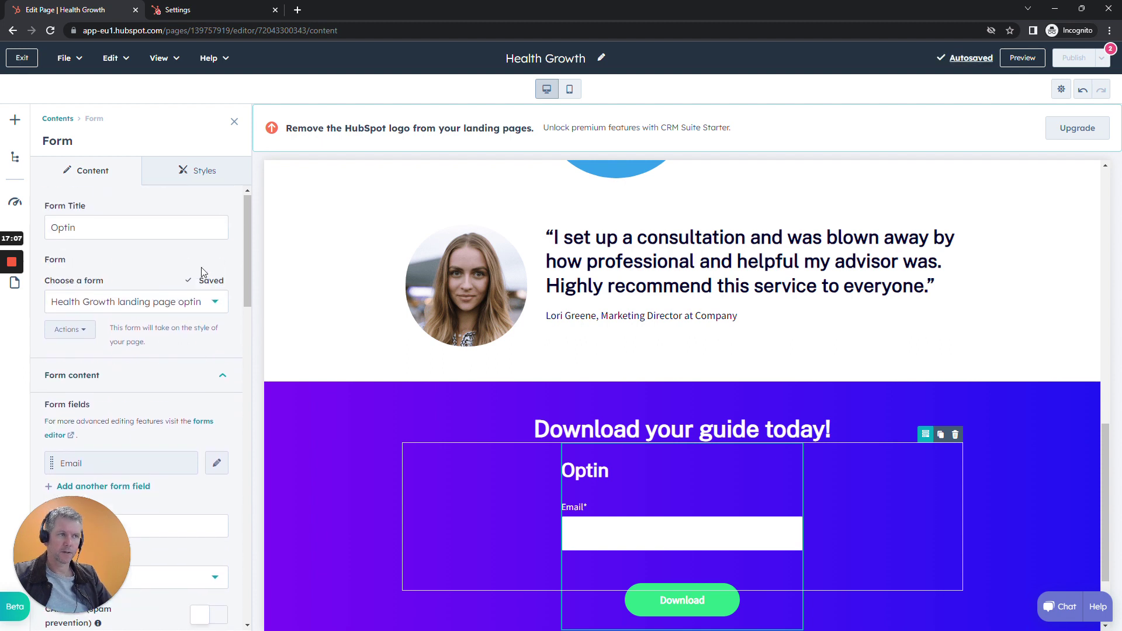
{"action": "left_click", "coordinate": [234, 122]}
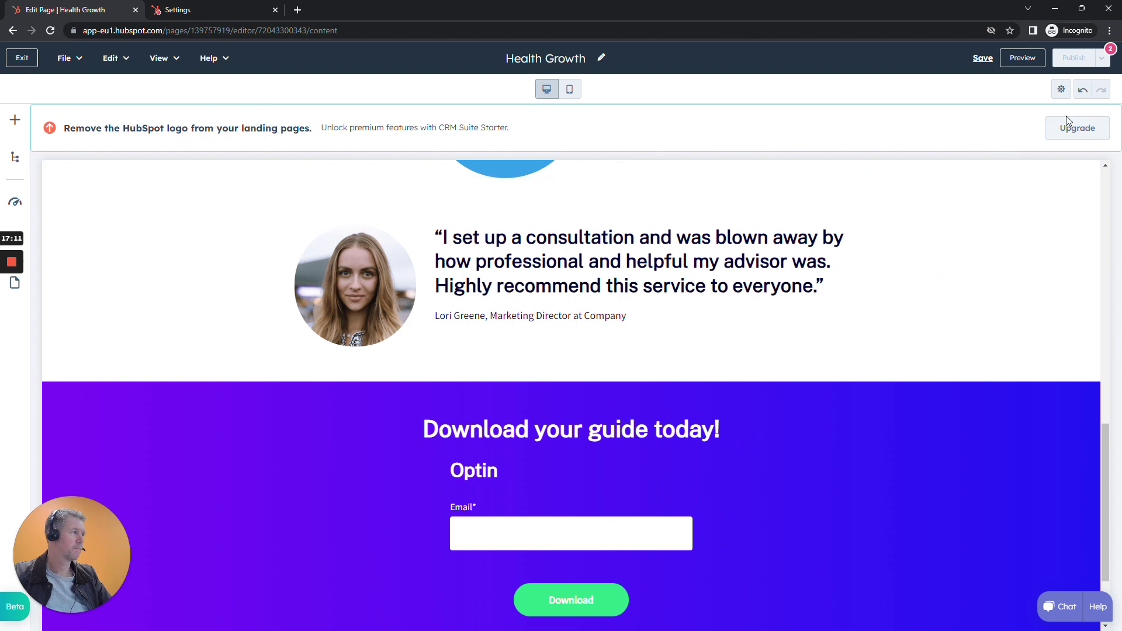
Set the page title to 'Health Growth optin', reusing the copied internal page name.
{"action": "mouse_move", "coordinate": [14, 265]}
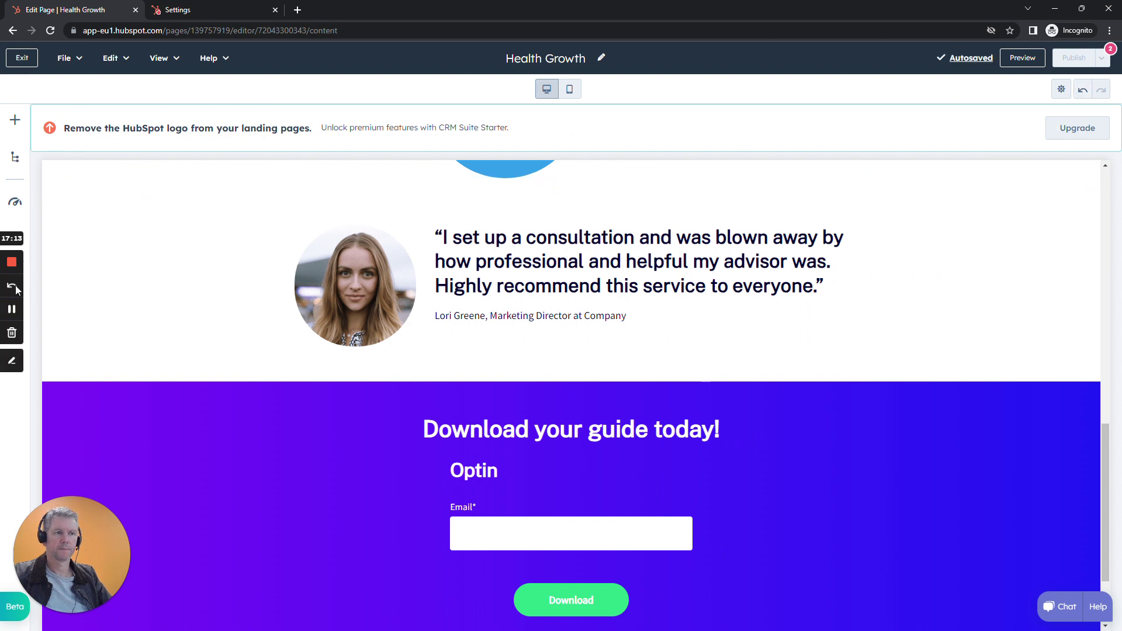
{"action": "left_click", "coordinate": [13, 309]}
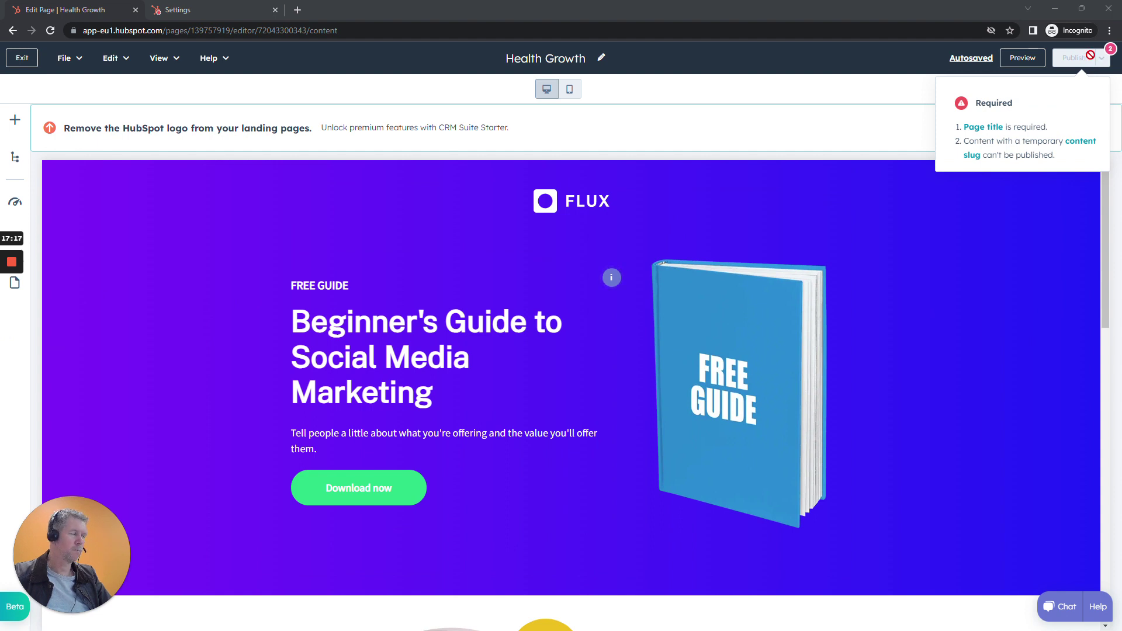
{"action": "left_click", "coordinate": [978, 128]}
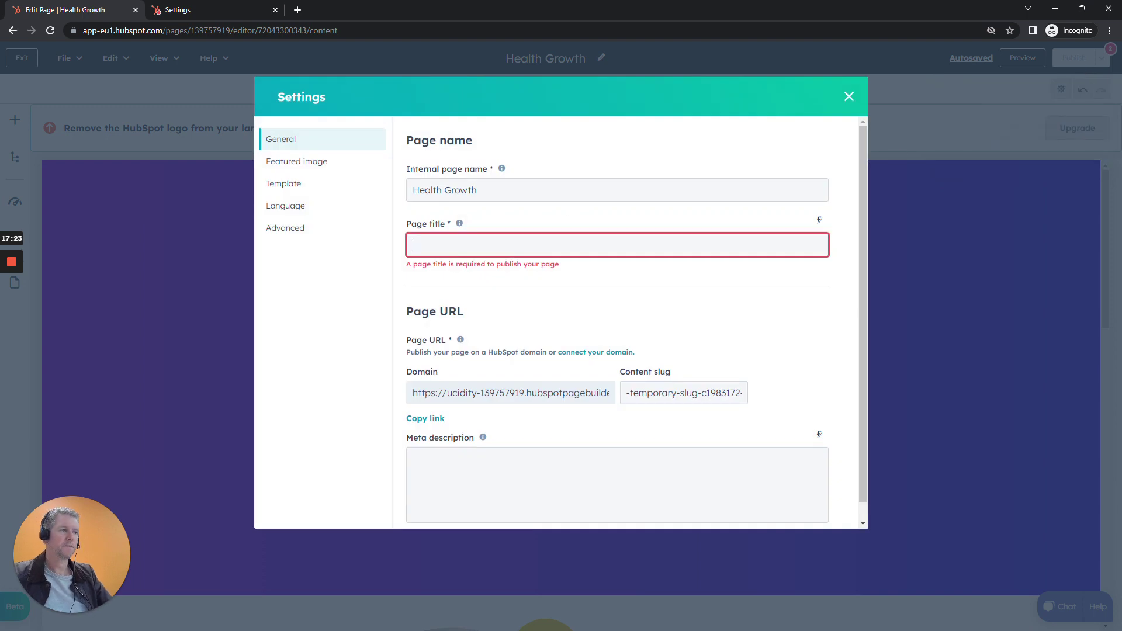
{"action": "left_click_drag", "start_coordinate": [488, 191], "coordinate": [276, 195]}
{"action": "key", "text": "ctrl+c"}
{"action": "left_click", "coordinate": [486, 247]}
{"action": "key", "text": "ctrl+v"}
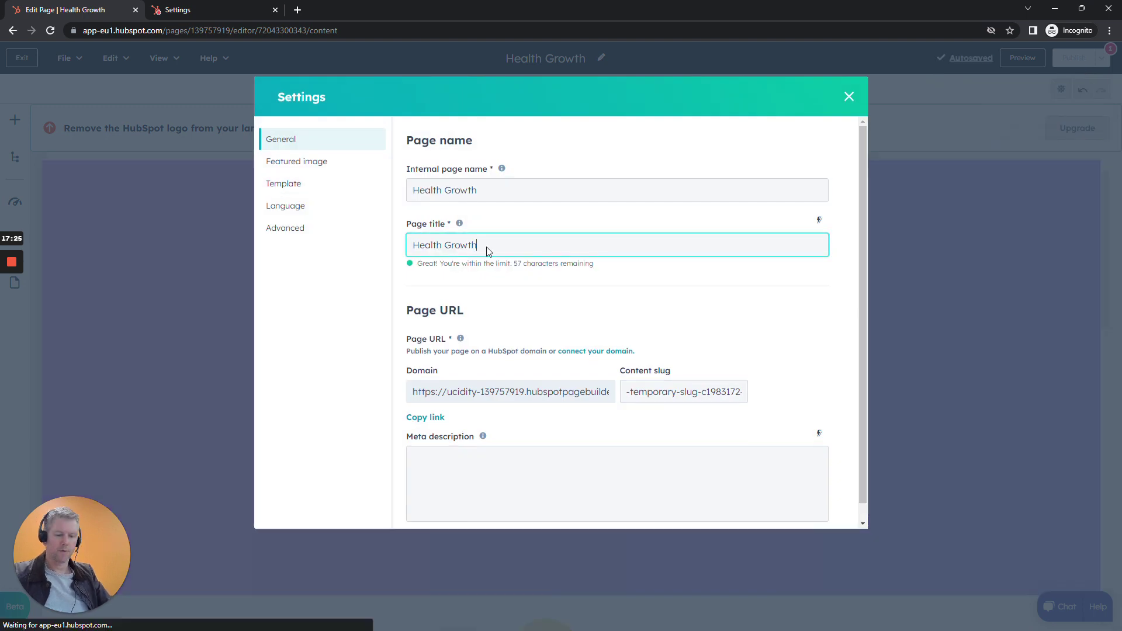
{"action": "type", "text": "option"}
{"action": "key", "text": "BackSpace"}
{"action": "key", "text": "BackSpace"}
{"action": "type", "text": "n"}
{"action": "scroll", "coordinate": [829, 318], "scroll_direction": "down", "scroll_amount": 2}
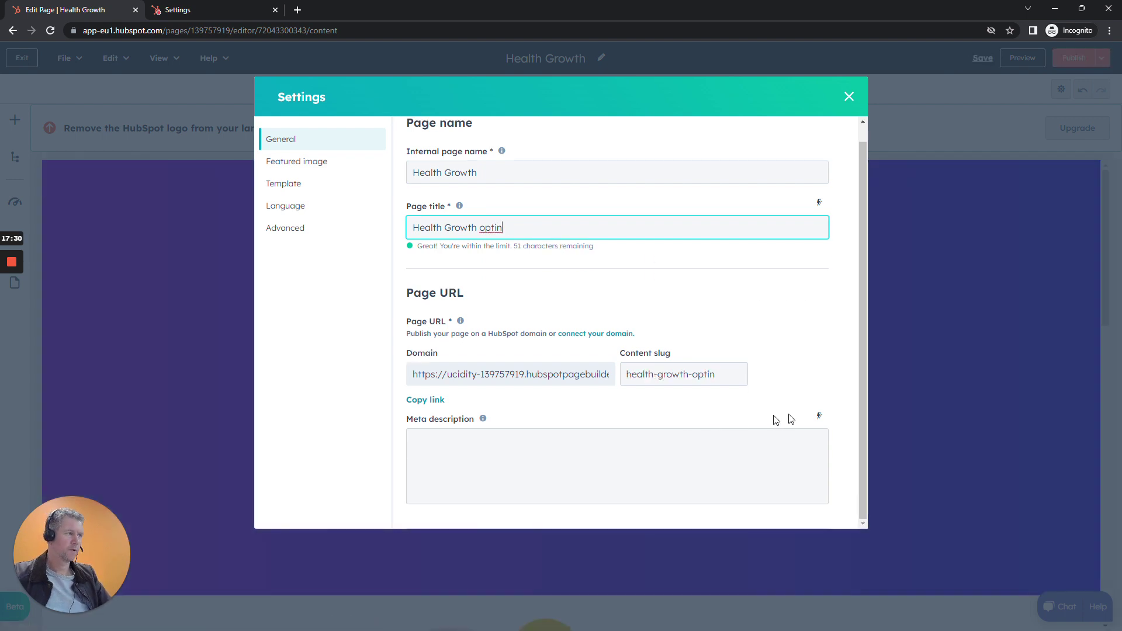
{"action": "left_click", "coordinate": [848, 97]}
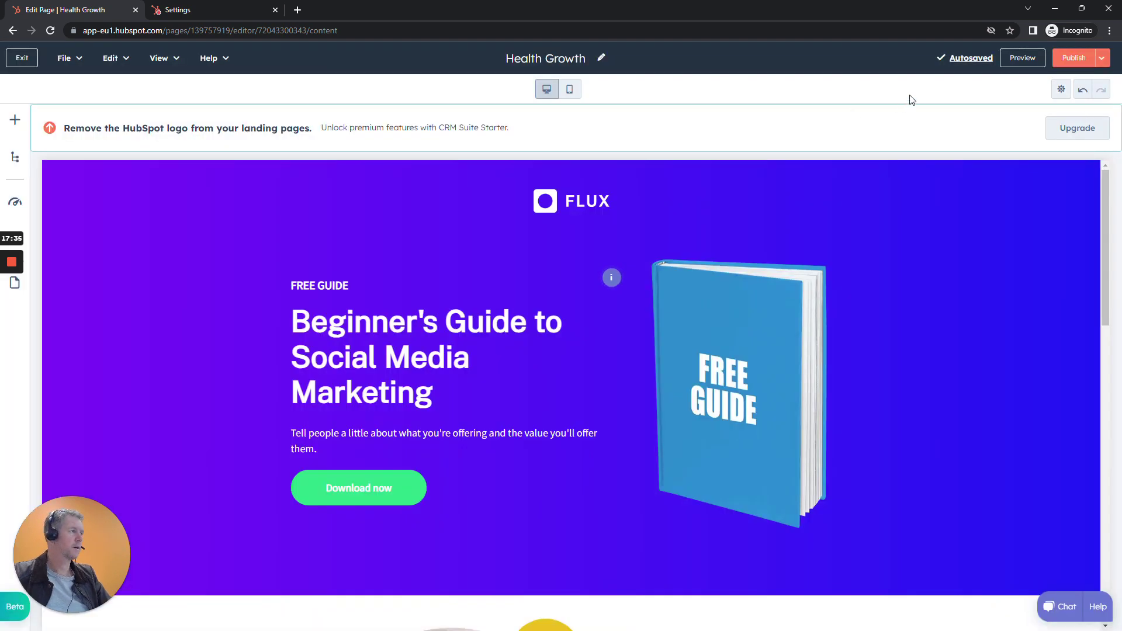
Open the page's live URL in a new tab and try publishing, which reports incomplete fields.
{"action": "left_click", "coordinate": [1071, 62]}
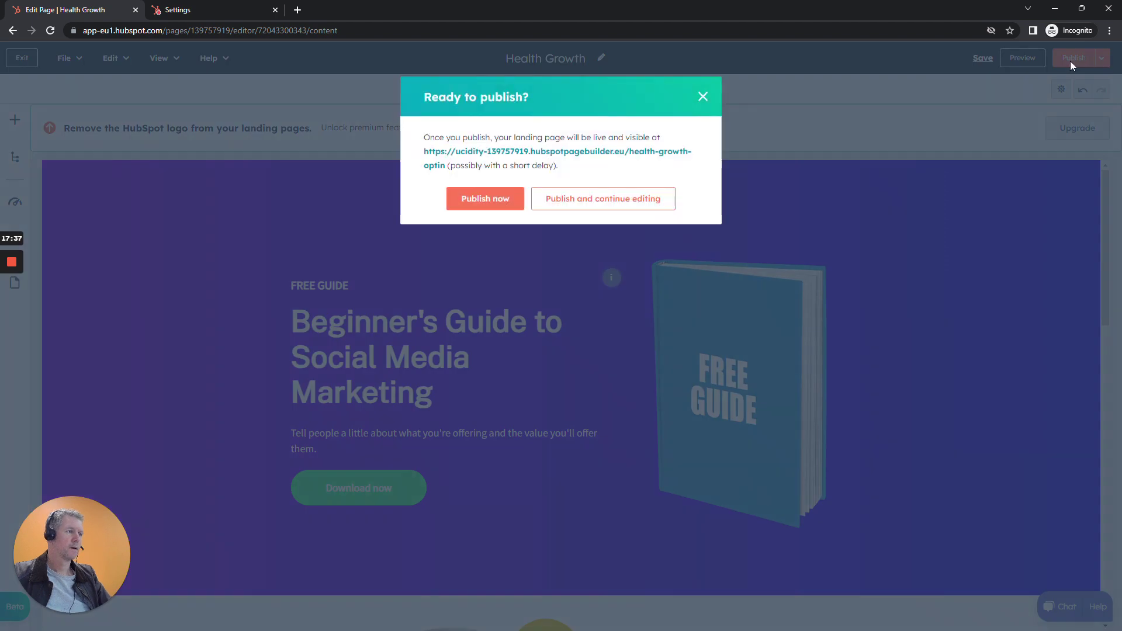
{"action": "right_click", "coordinate": [457, 158]}
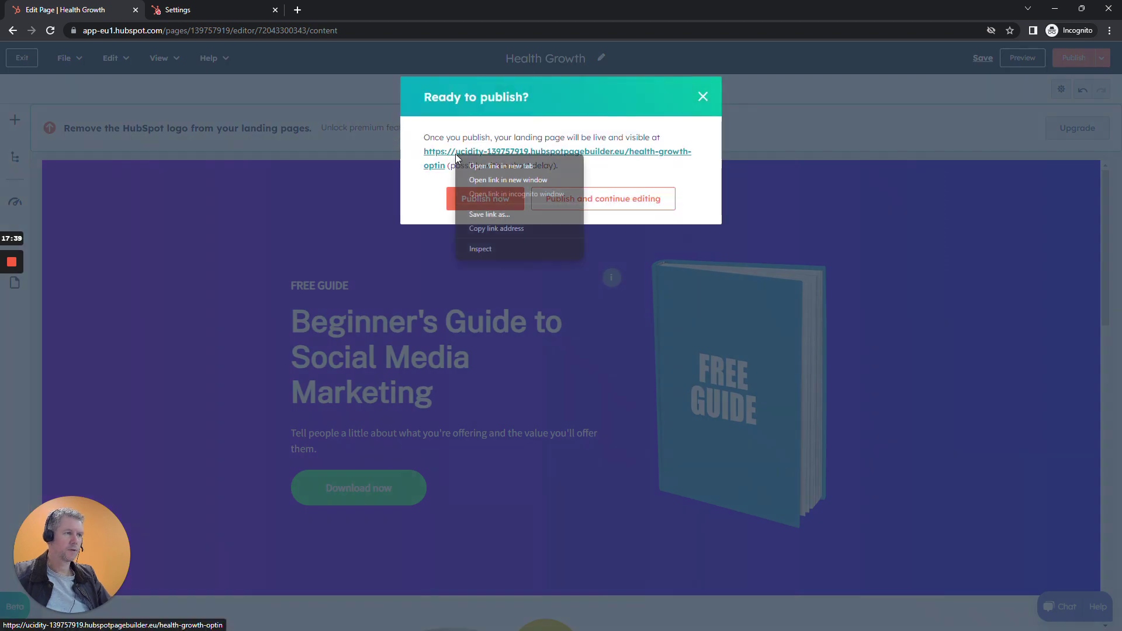
{"action": "left_click", "coordinate": [470, 165]}
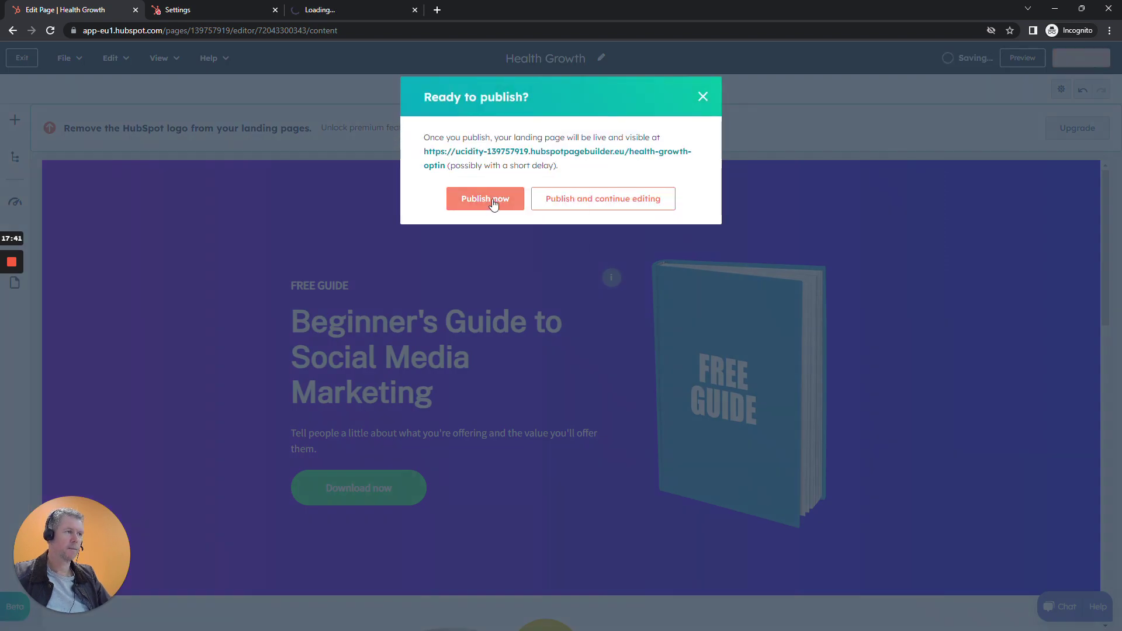
{"action": "left_click", "coordinate": [626, 200]}
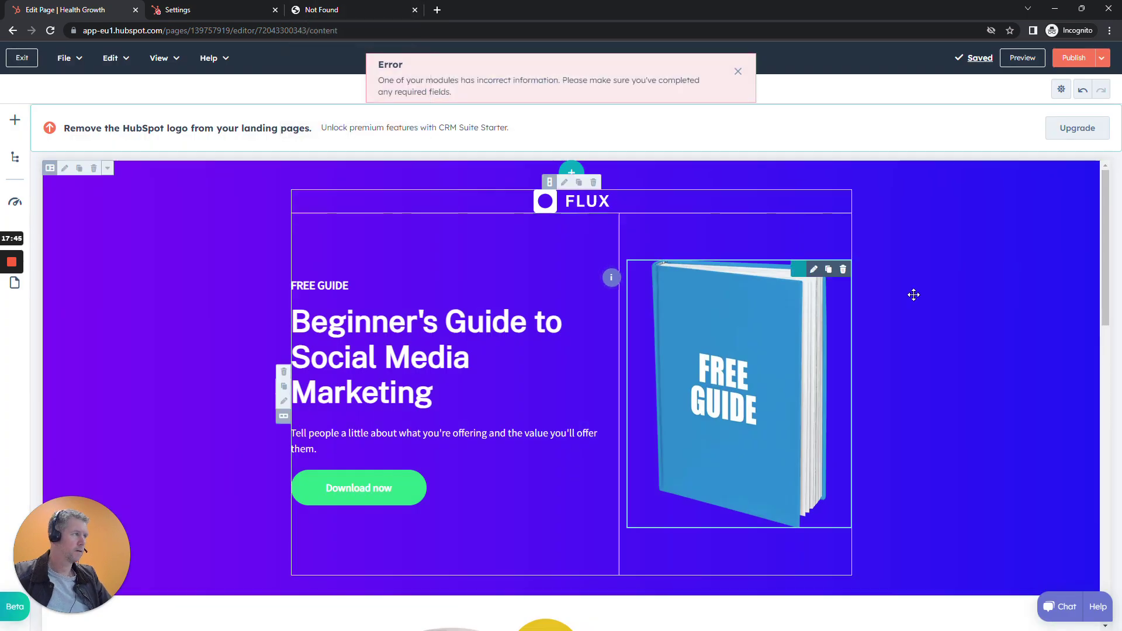
{"action": "left_click", "coordinate": [13, 310]}
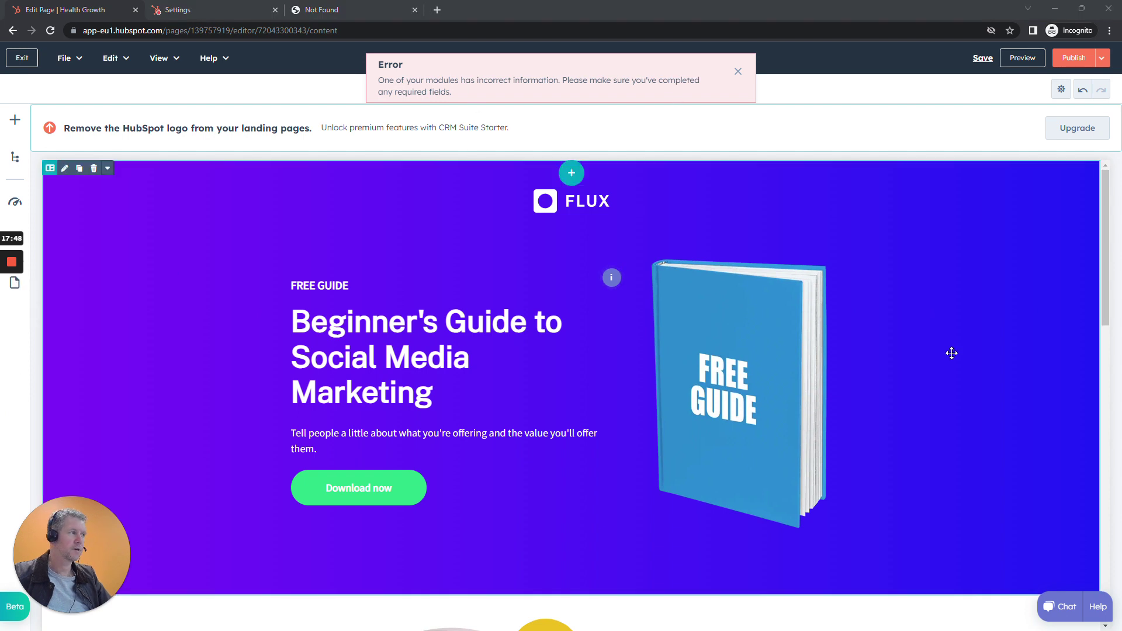
{"action": "scroll", "coordinate": [964, 359], "scroll_direction": "down", "scroll_amount": 15}
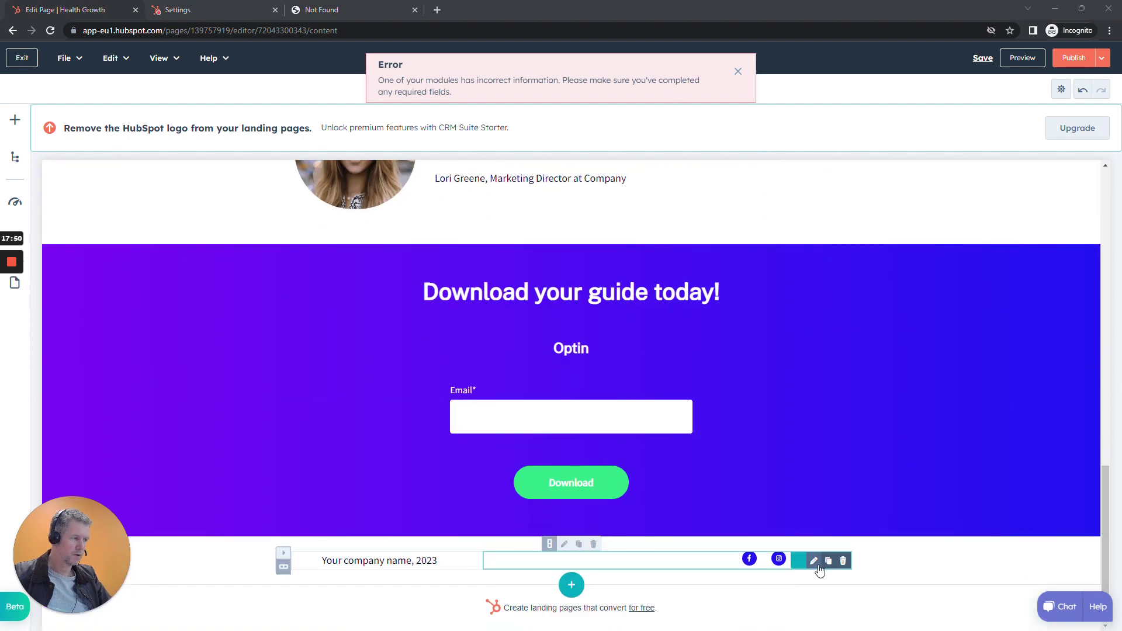
Remove Twitter, Email and Instagram from the footer's Follow me social icons.
{"action": "mouse_move", "coordinate": [819, 565]}
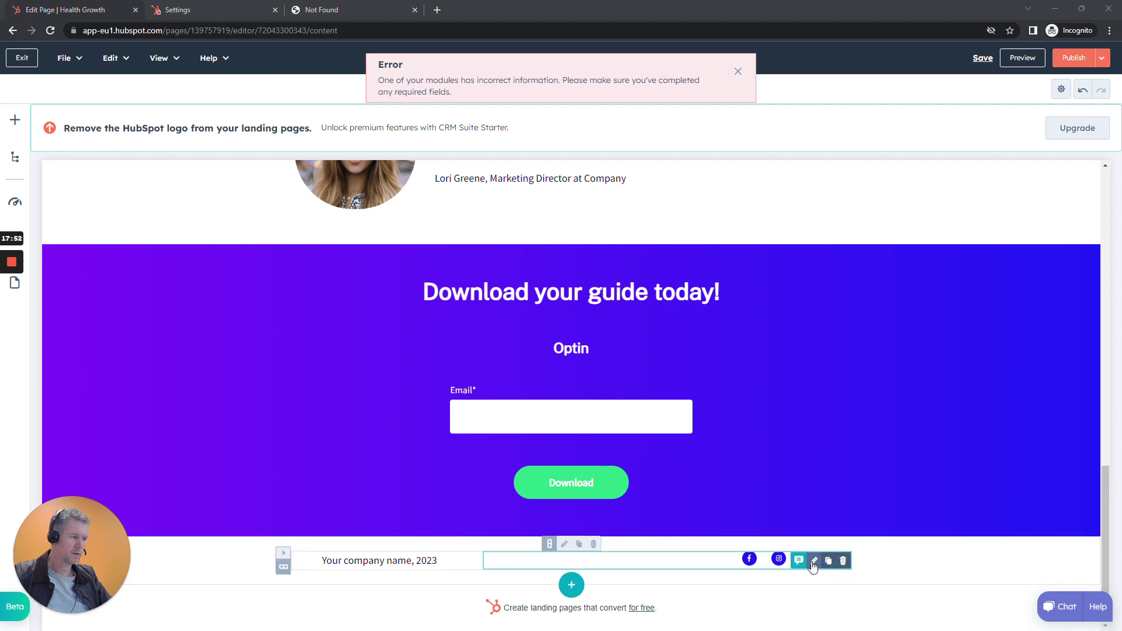
{"action": "left_click", "coordinate": [812, 563]}
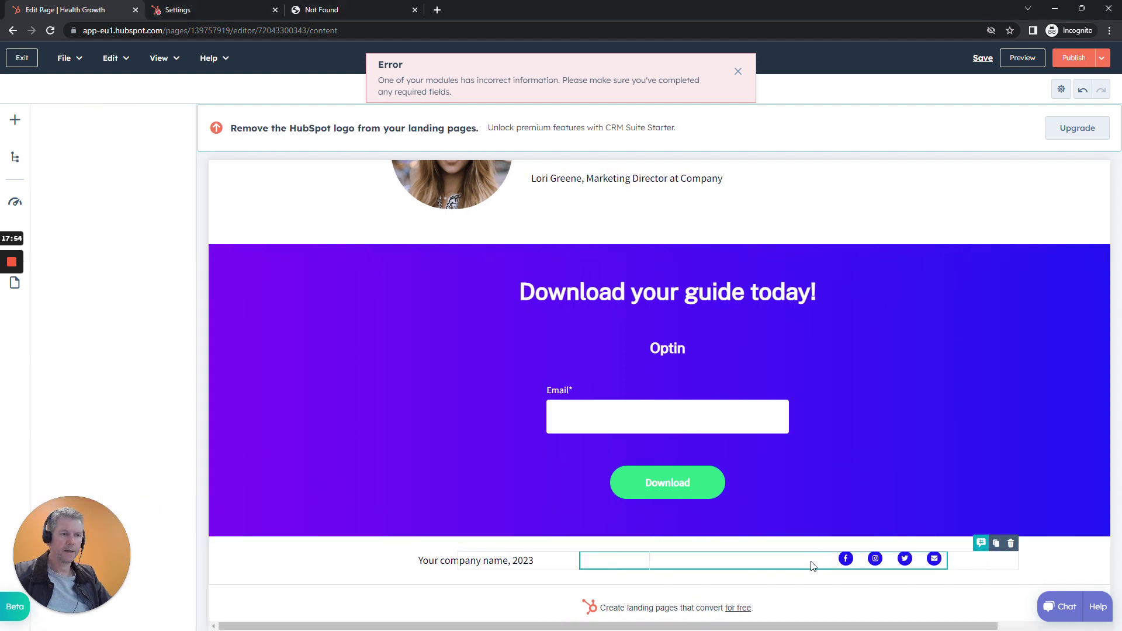
{"action": "scroll", "coordinate": [175, 444], "scroll_direction": "down", "scroll_amount": 3}
{"action": "scroll", "coordinate": [188, 445], "scroll_direction": "up", "scroll_amount": 2}
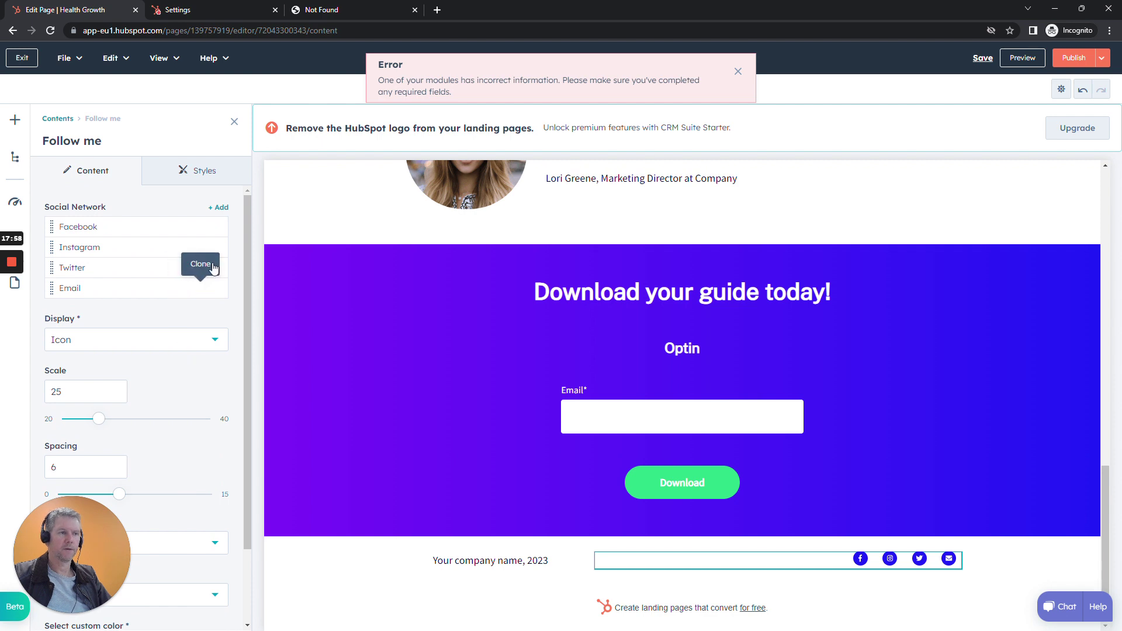
{"action": "left_click", "coordinate": [216, 268]}
{"action": "left_click", "coordinate": [216, 269]}
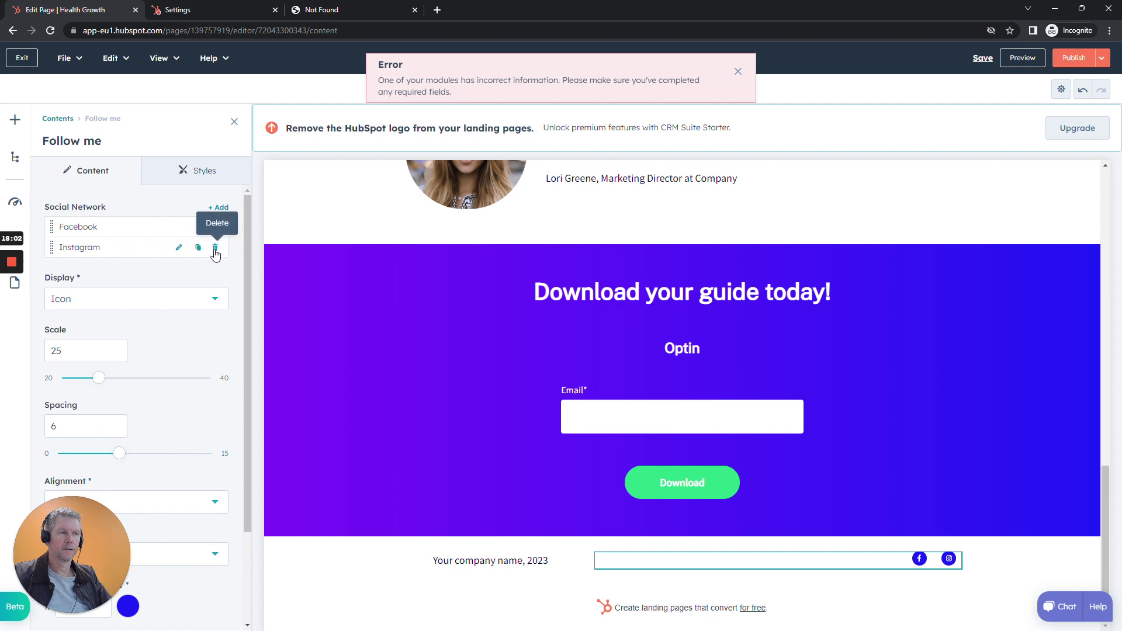
{"action": "left_click", "coordinate": [215, 247]}
{"action": "left_click", "coordinate": [179, 227]}
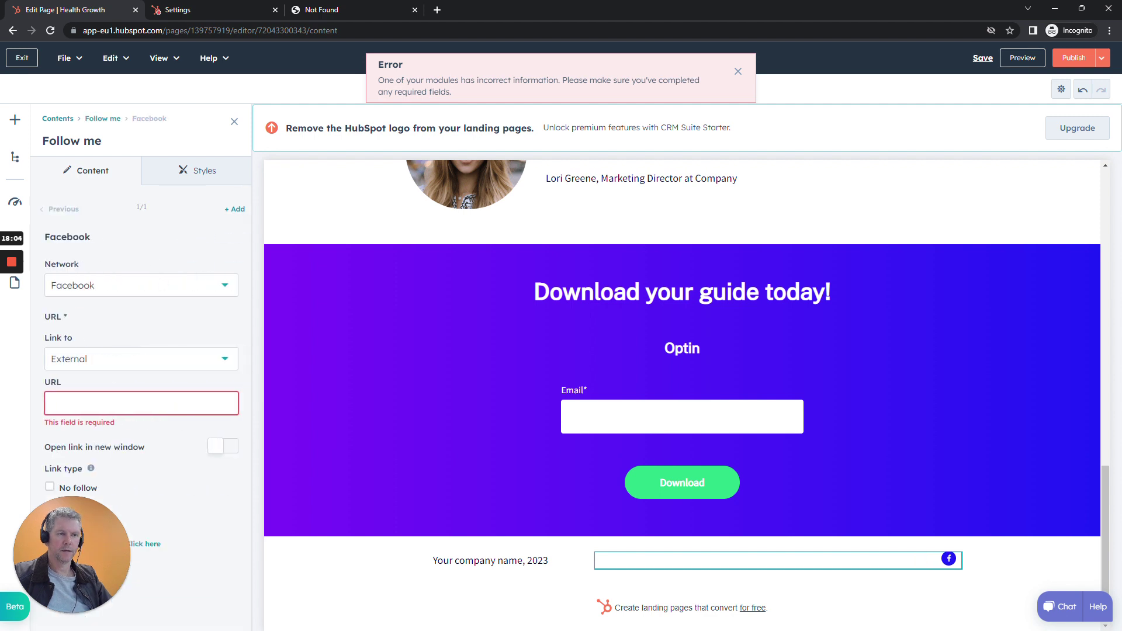
{"action": "left_click", "coordinate": [118, 402]}
{"action": "type", "text": "https://facebook.com"}
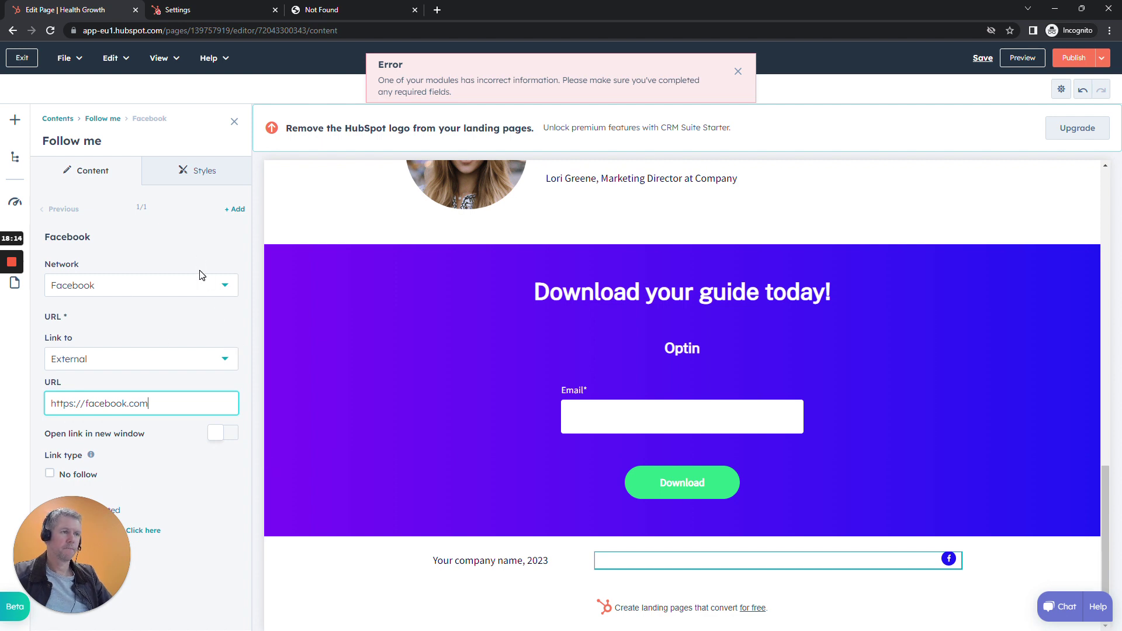
Publish the Health Growth page, dismiss the success modal, and open its live URL.
{"action": "left_click", "coordinate": [1068, 56]}
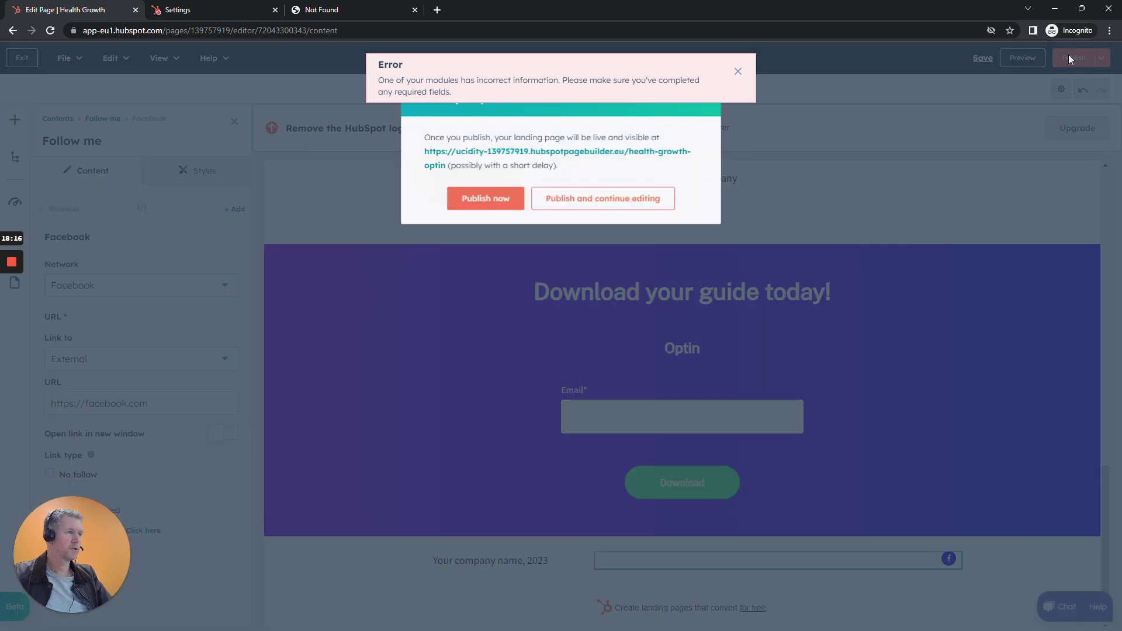
{"action": "left_click", "coordinate": [583, 205]}
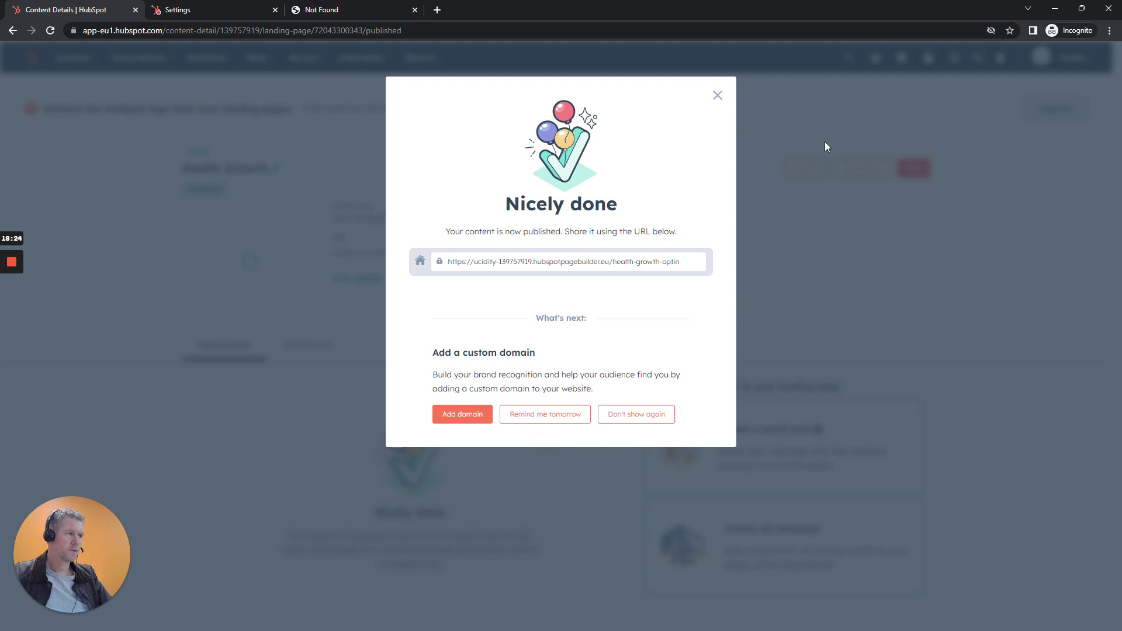
{"action": "left_click", "coordinate": [718, 98]}
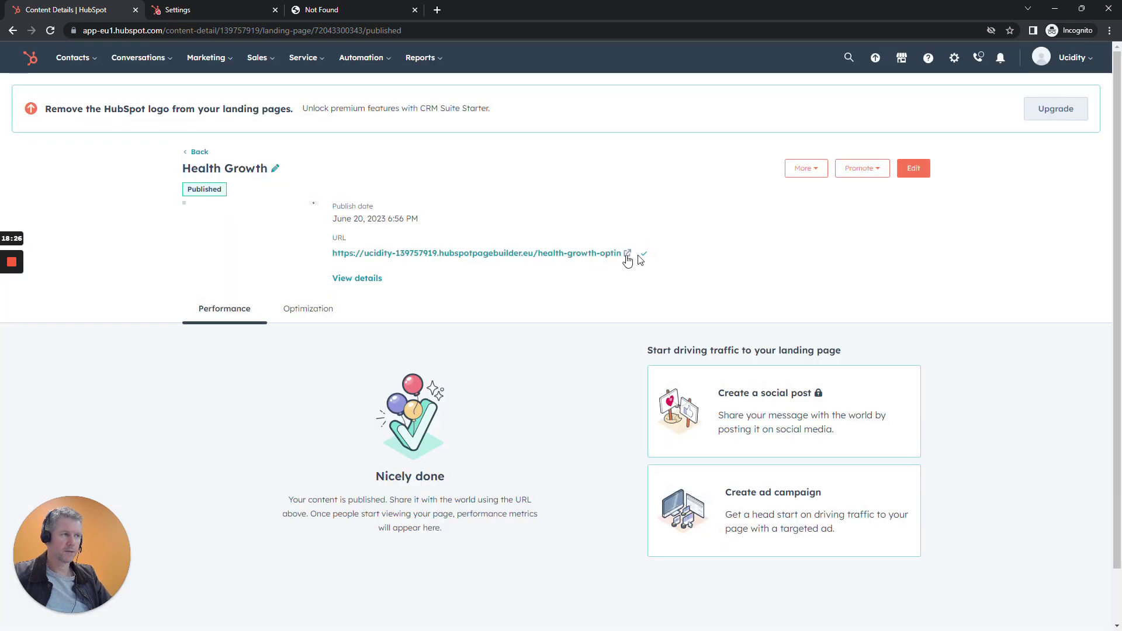
{"action": "left_click", "coordinate": [572, 255]}
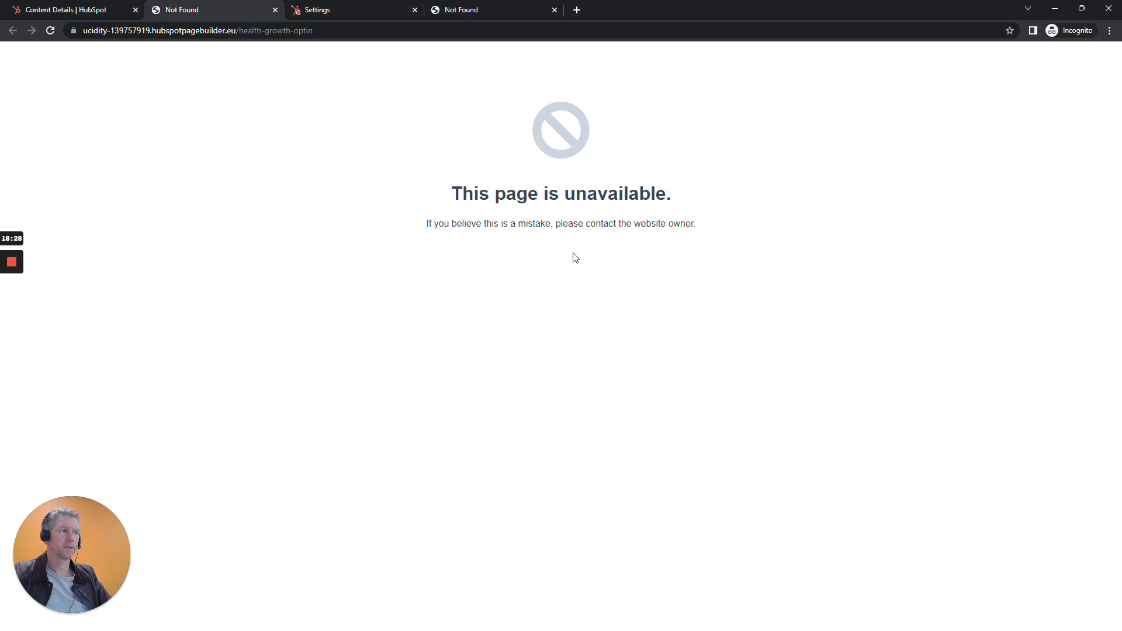
On the live page, enter the test contact's e-mail in the optin form and submit it.
{"action": "left_click", "coordinate": [101, 6]}
{"action": "mouse_move", "coordinate": [12, 268]}
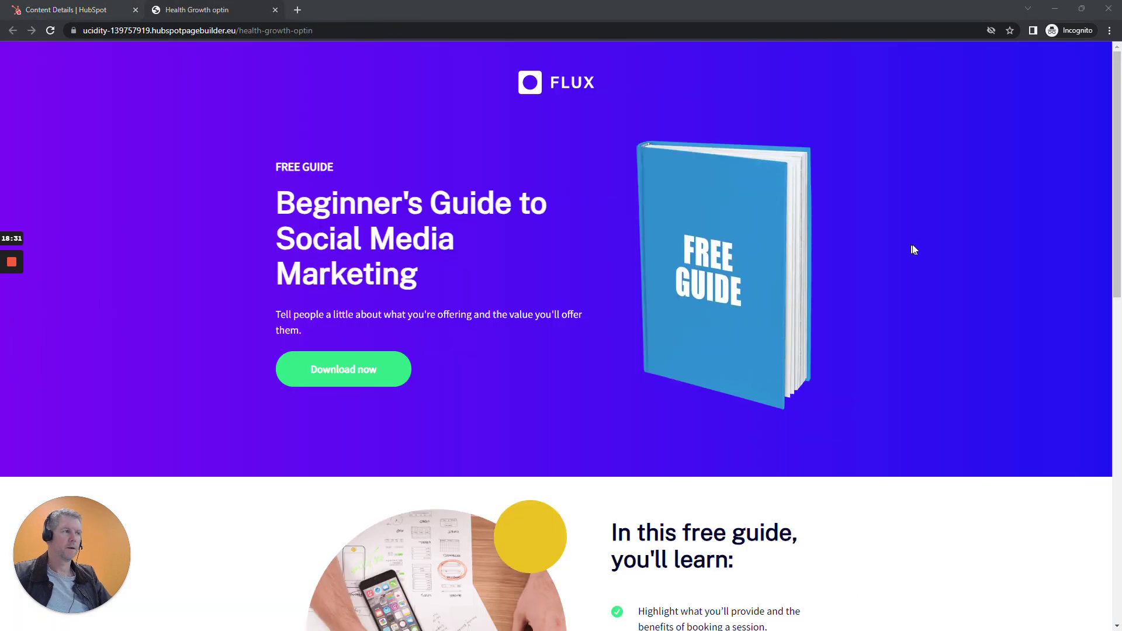
{"action": "scroll", "coordinate": [914, 250], "scroll_direction": "down", "scroll_amount": 12}
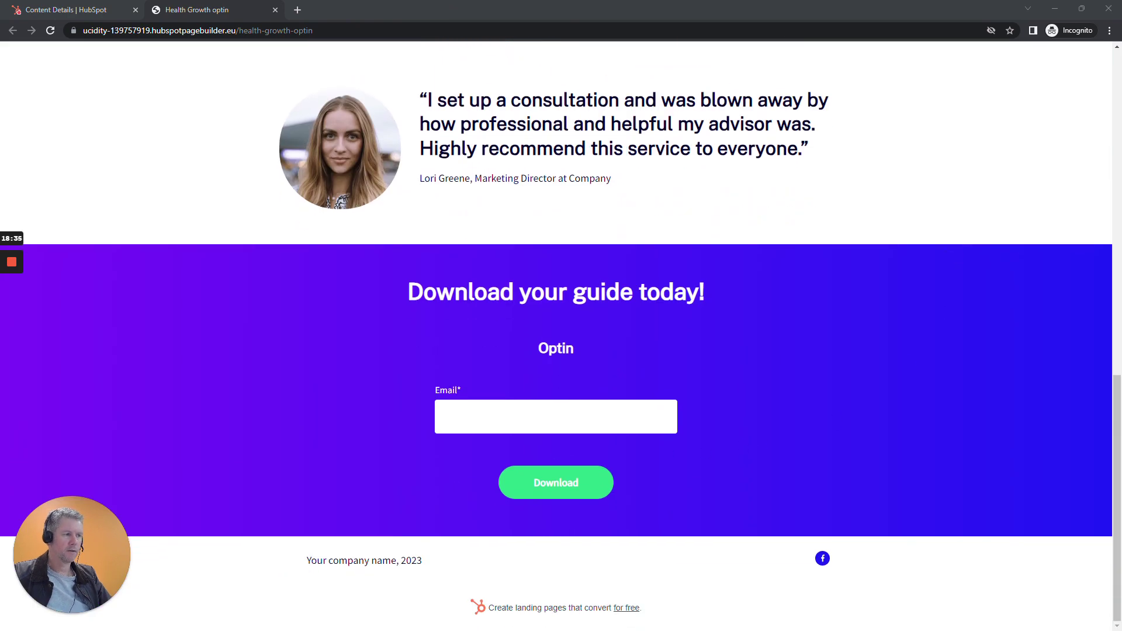
{"action": "left_click", "coordinate": [555, 416]}
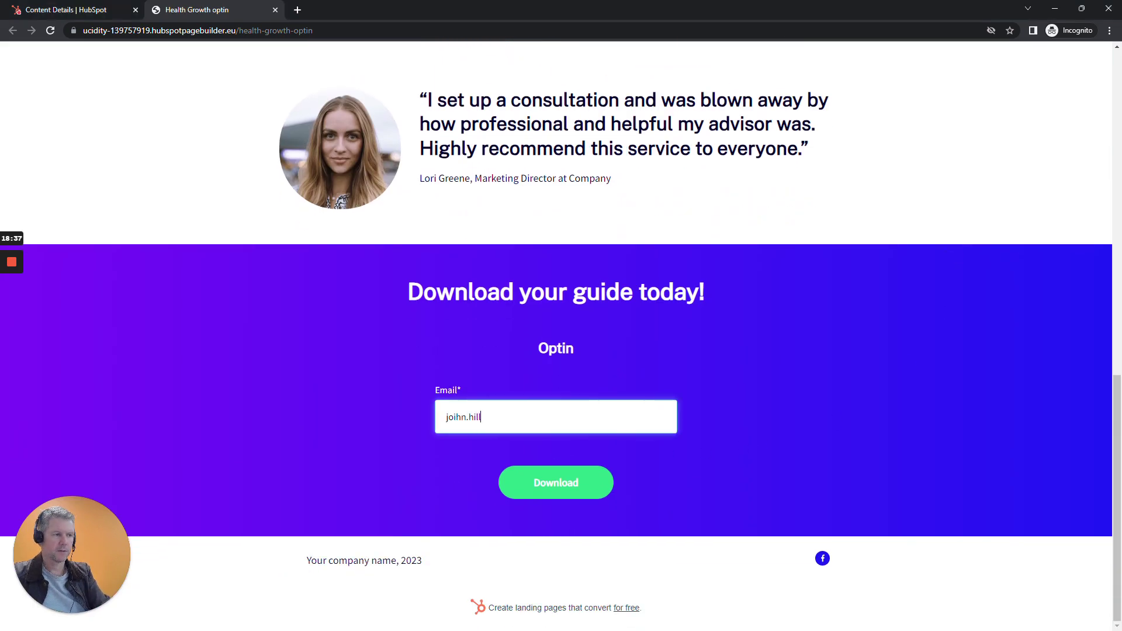
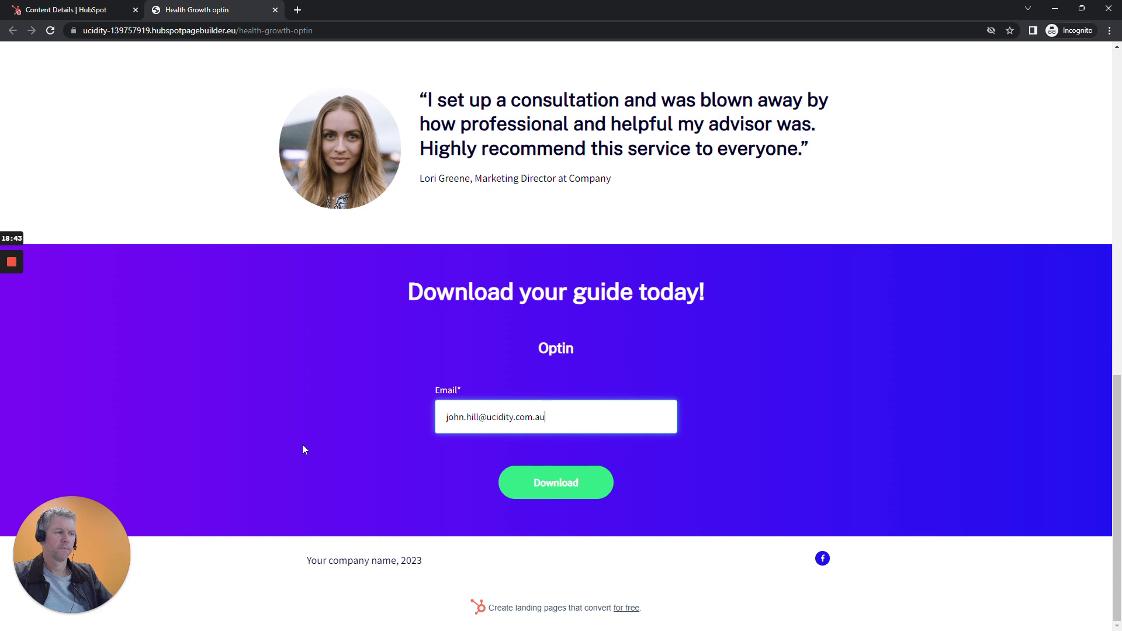
{"action": "left_click", "coordinate": [562, 492]}
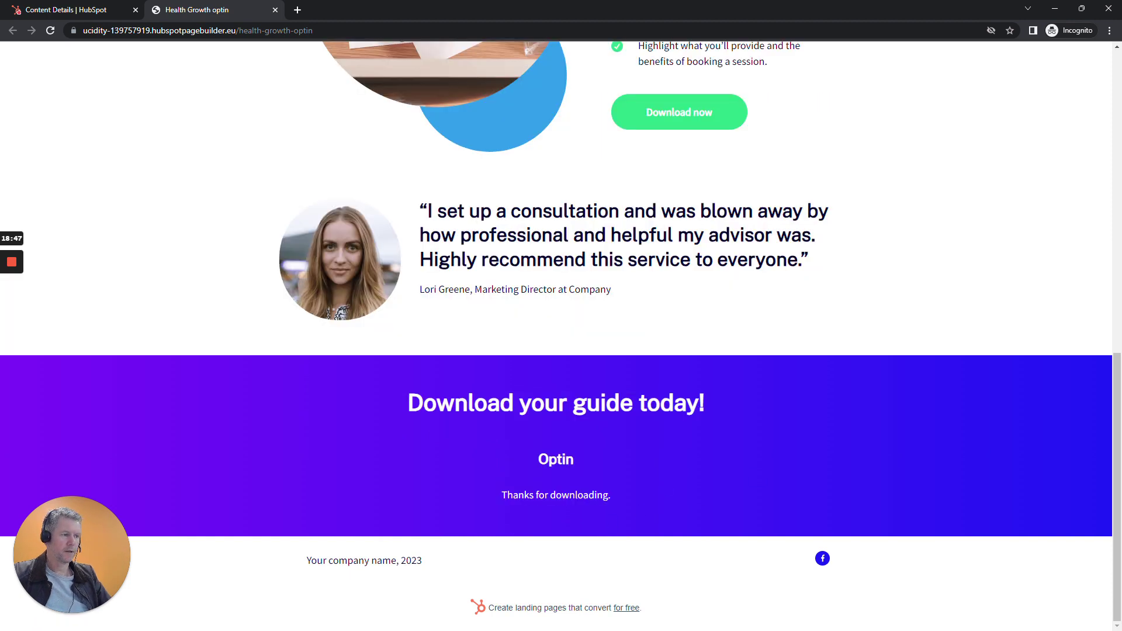
Check the thank-you confirmation, then return to the landing page details.
{"action": "left_click_drag", "start_coordinate": [500, 495], "coordinate": [626, 496]}
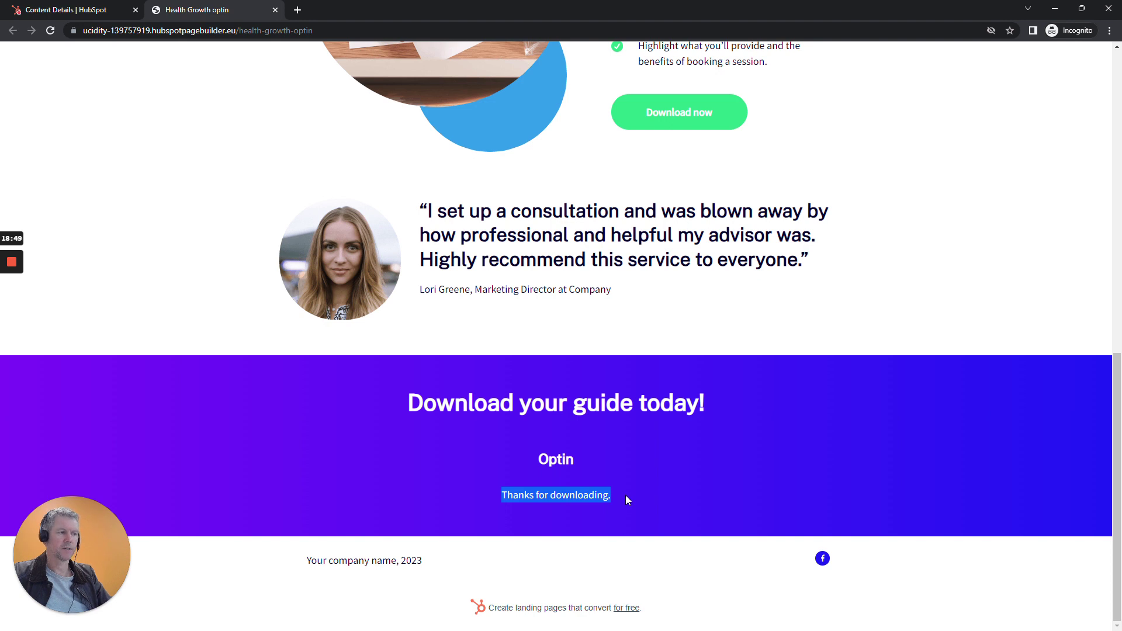
{"action": "left_click", "coordinate": [625, 496]}
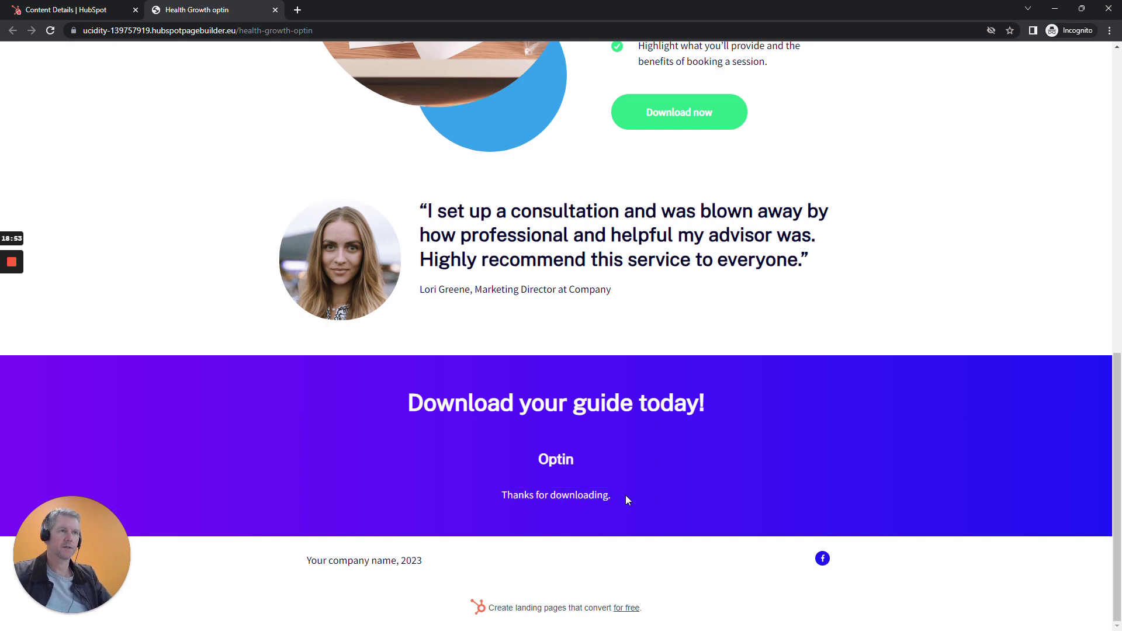
{"action": "scroll", "coordinate": [663, 362], "scroll_direction": "up", "scroll_amount": 15}
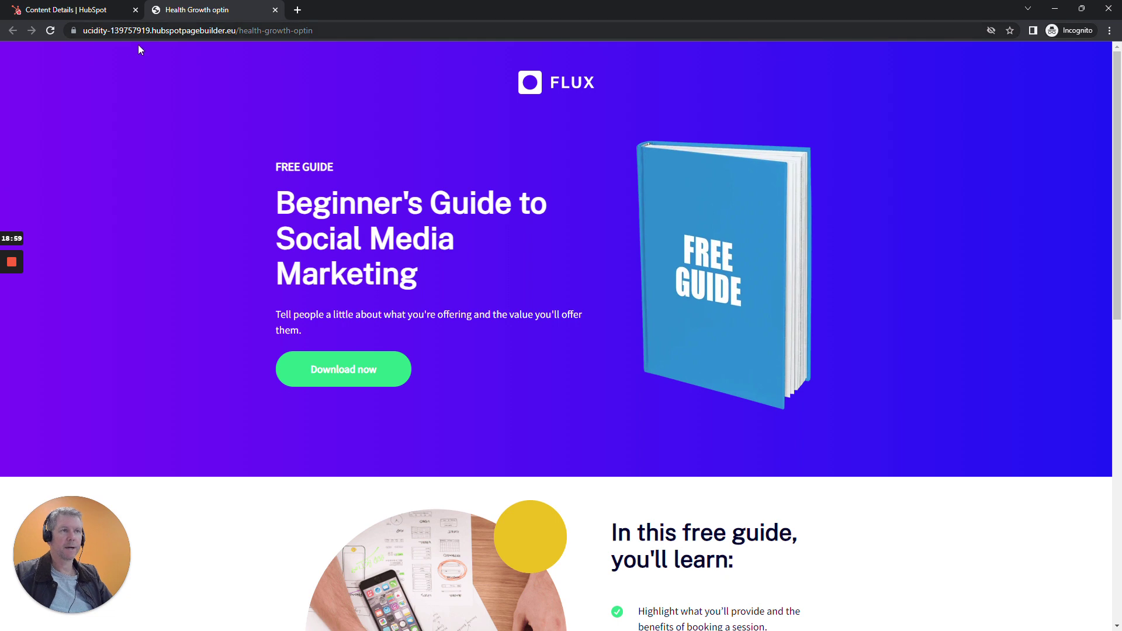
{"action": "left_click", "coordinate": [90, 5]}
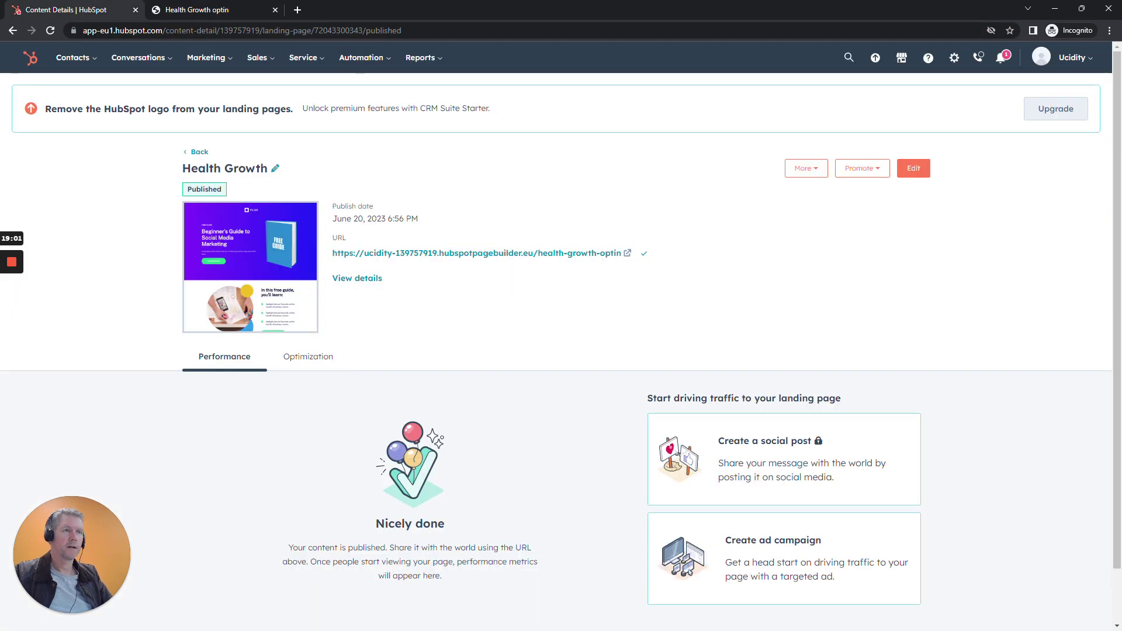
Open the new contact from All contacts and save its lifecycle stage as Marketing Qualified Lead.
{"action": "left_click", "coordinate": [73, 60]}
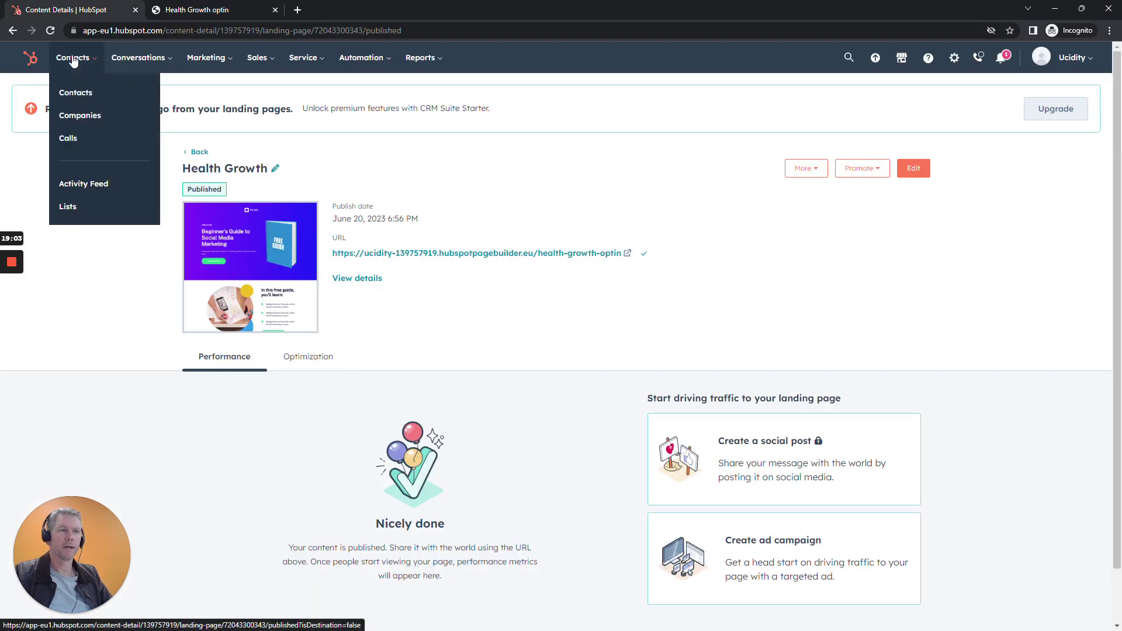
{"action": "left_click", "coordinate": [75, 94]}
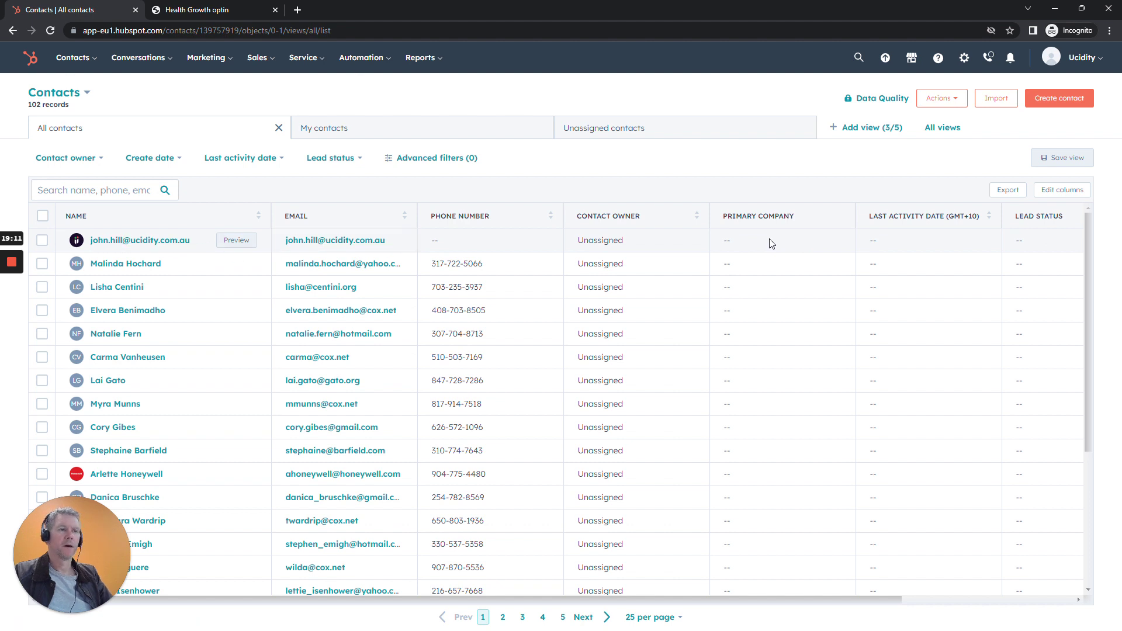
{"action": "left_click", "coordinate": [152, 242]}
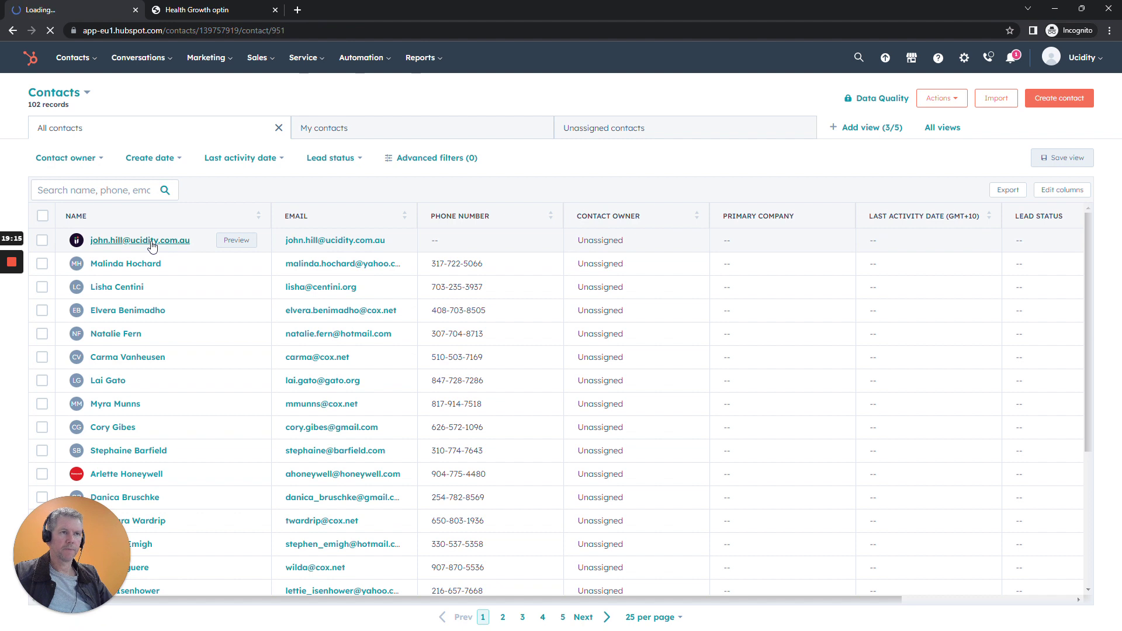
{"action": "scroll", "coordinate": [181, 371], "scroll_direction": "down", "scroll_amount": 2}
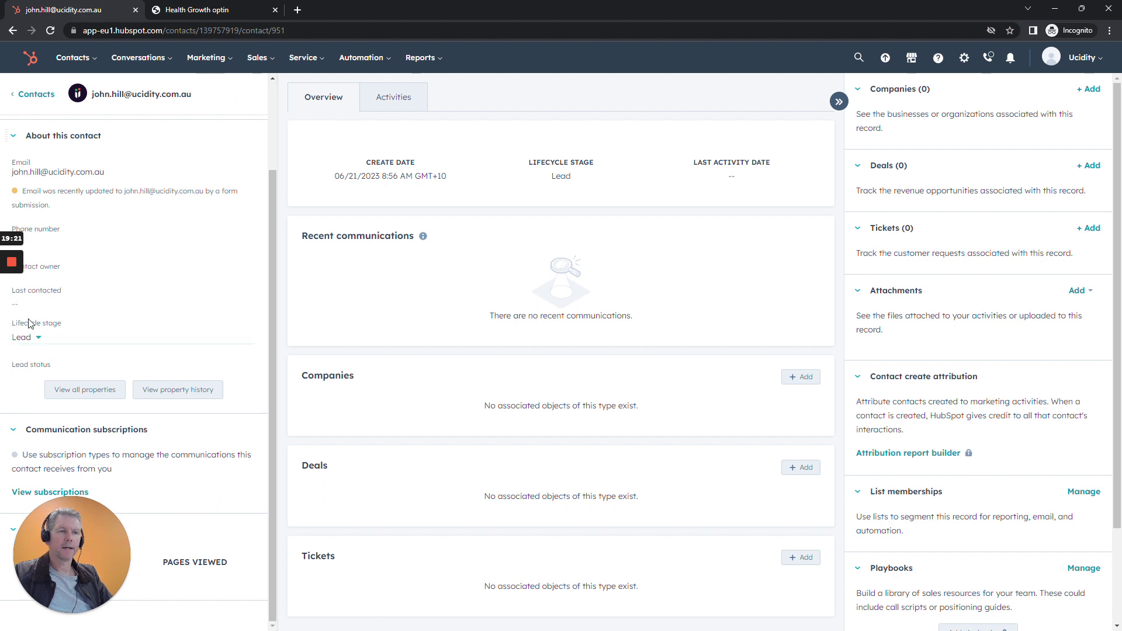
{"action": "left_click", "coordinate": [40, 342]}
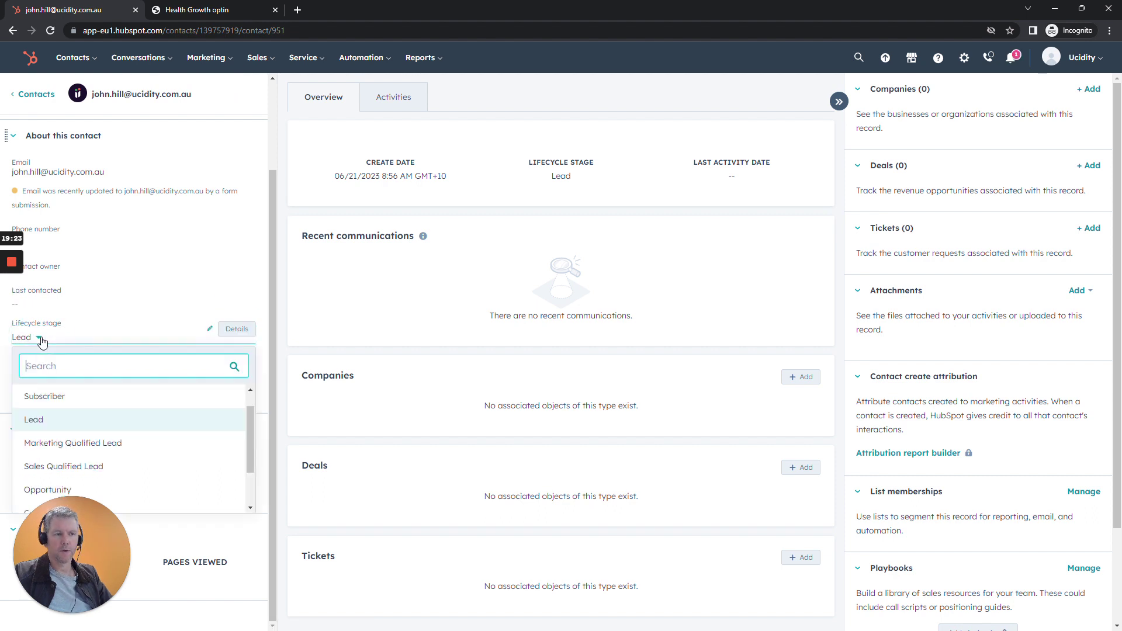
{"action": "left_click", "coordinate": [74, 452]}
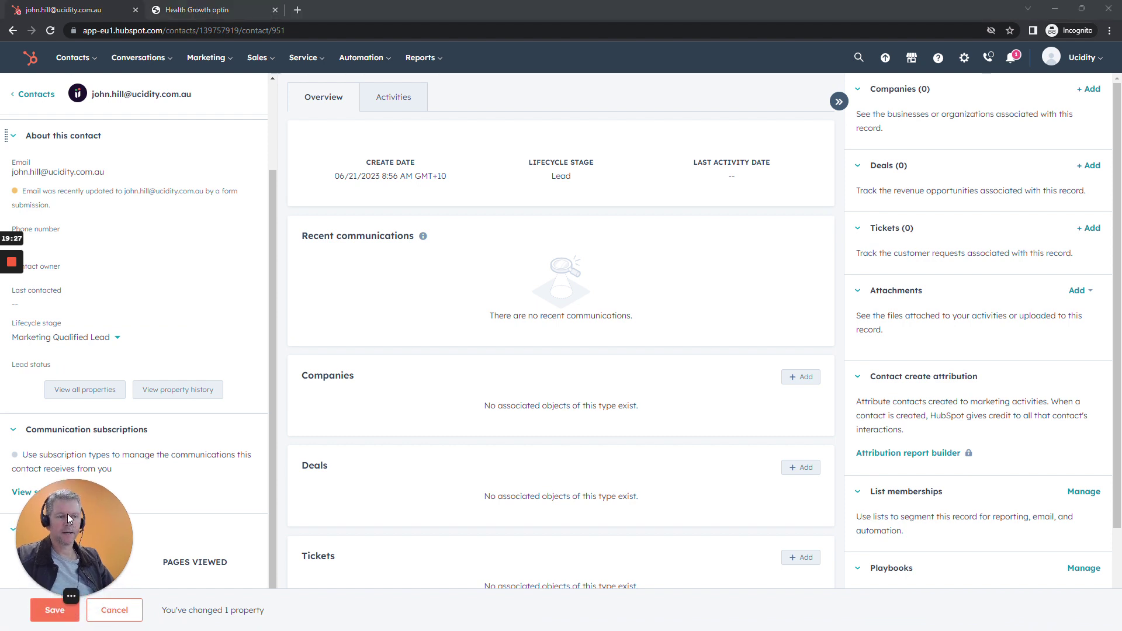
{"action": "left_click", "coordinate": [59, 611]}
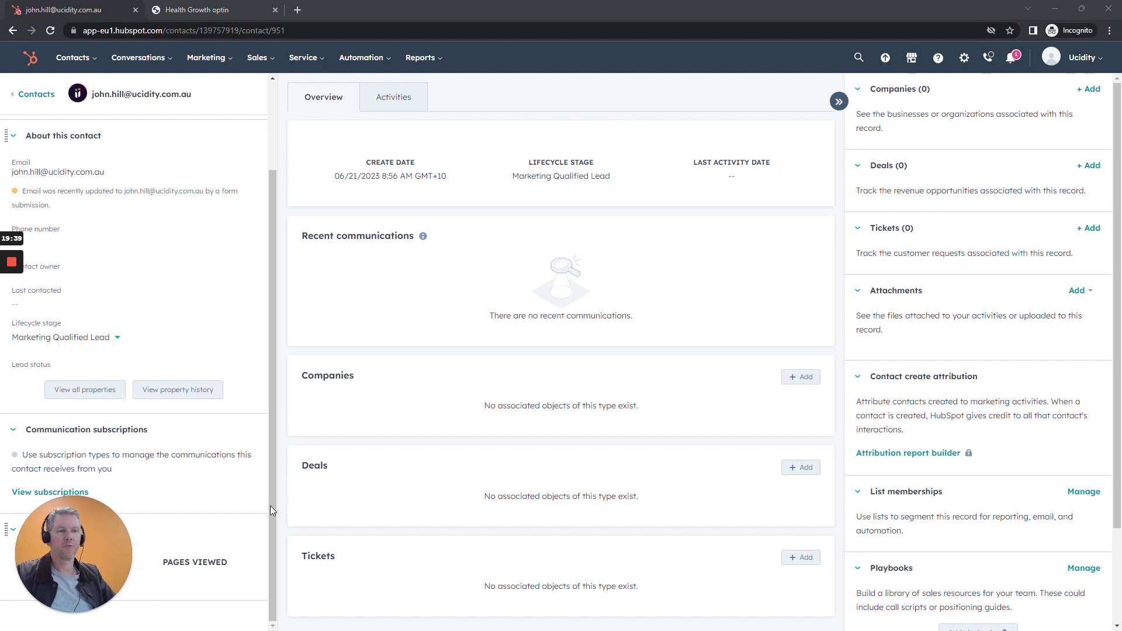
Open contact lists in a new tab and start a new list named 'Marketing Contact'.
{"action": "left_click", "coordinate": [73, 60]}
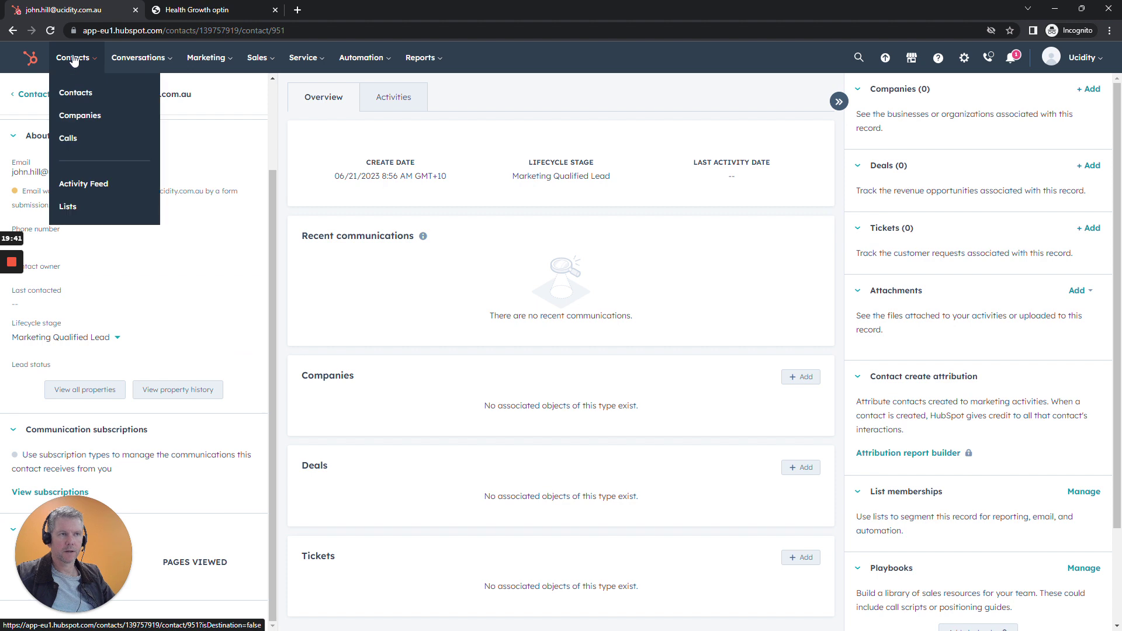
{"action": "right_click", "coordinate": [67, 212]}
{"action": "left_click", "coordinate": [105, 220]}
{"action": "left_click", "coordinate": [257, 57]}
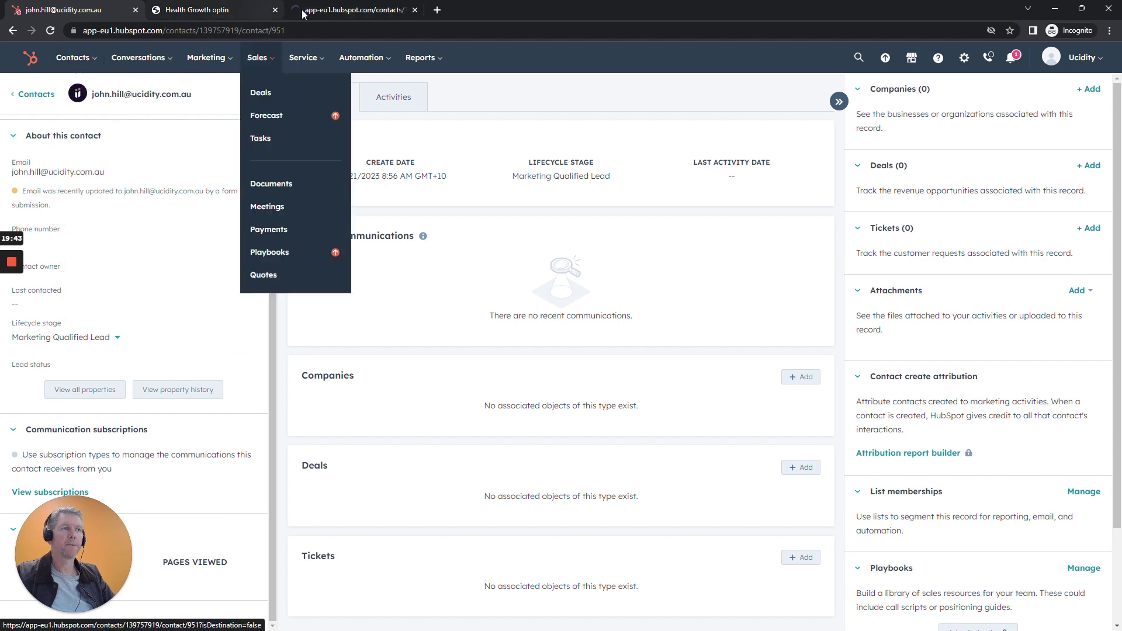
{"action": "left_click", "coordinate": [206, 57]}
{"action": "left_click", "coordinate": [194, 10]}
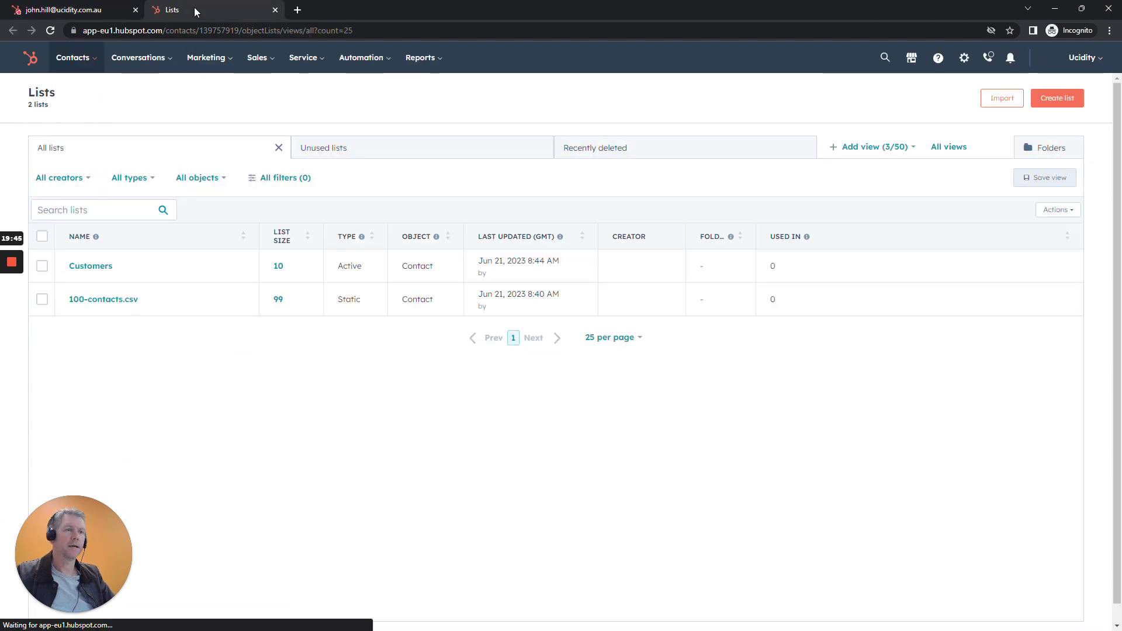
{"action": "left_click", "coordinate": [1053, 101]}
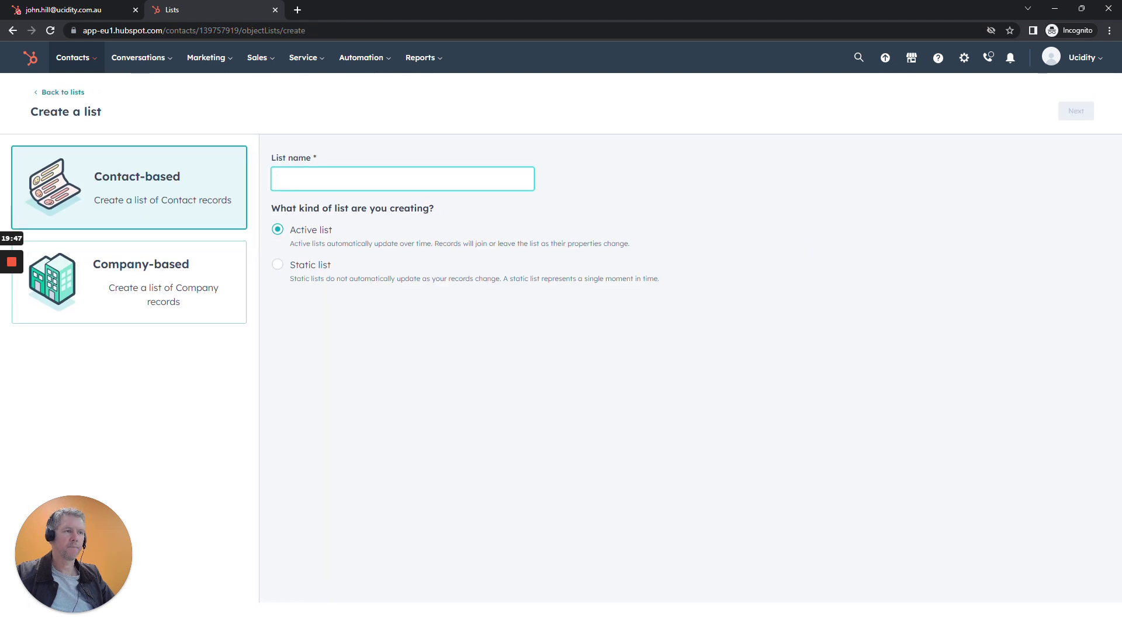
{"action": "type", "text": "Marketing C"}
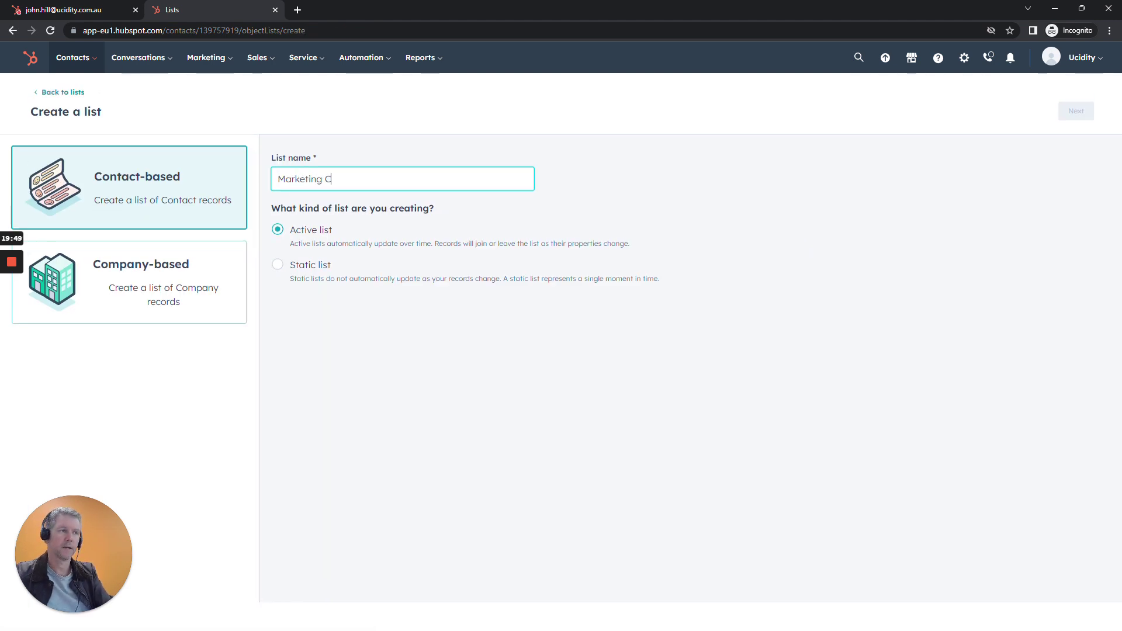
{"action": "type", "text": "ontact"}
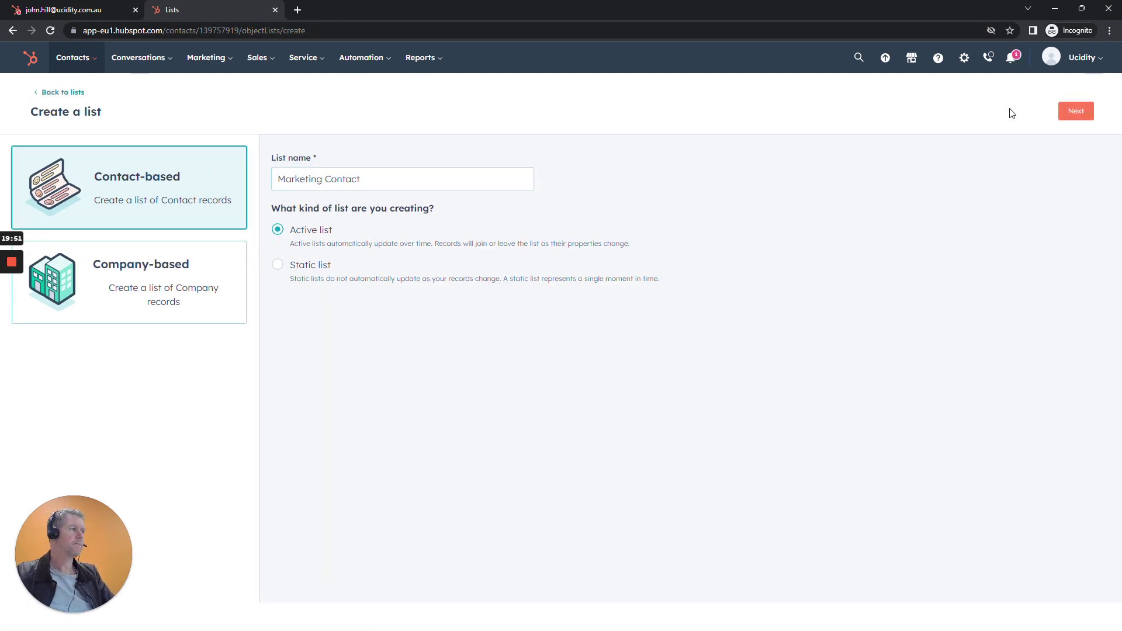
{"action": "left_click", "coordinate": [1074, 111]}
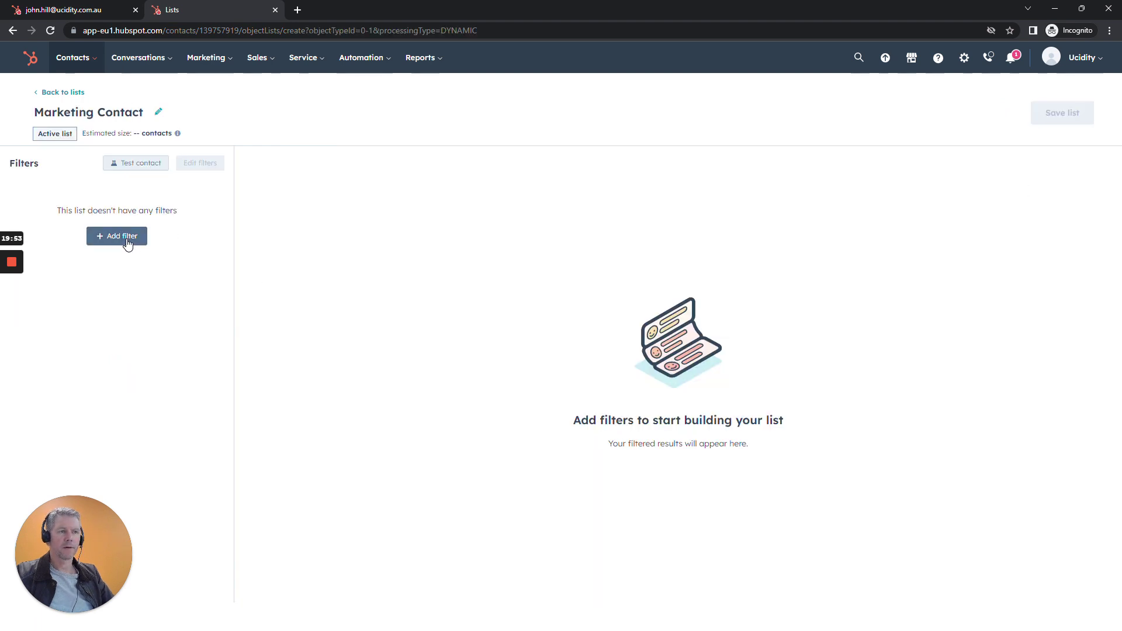
Filter the list on Lifecycle stage is Marketing Qualified Lead and save it.
{"action": "left_click", "coordinate": [115, 236]}
{"action": "left_click", "coordinate": [275, 262]}
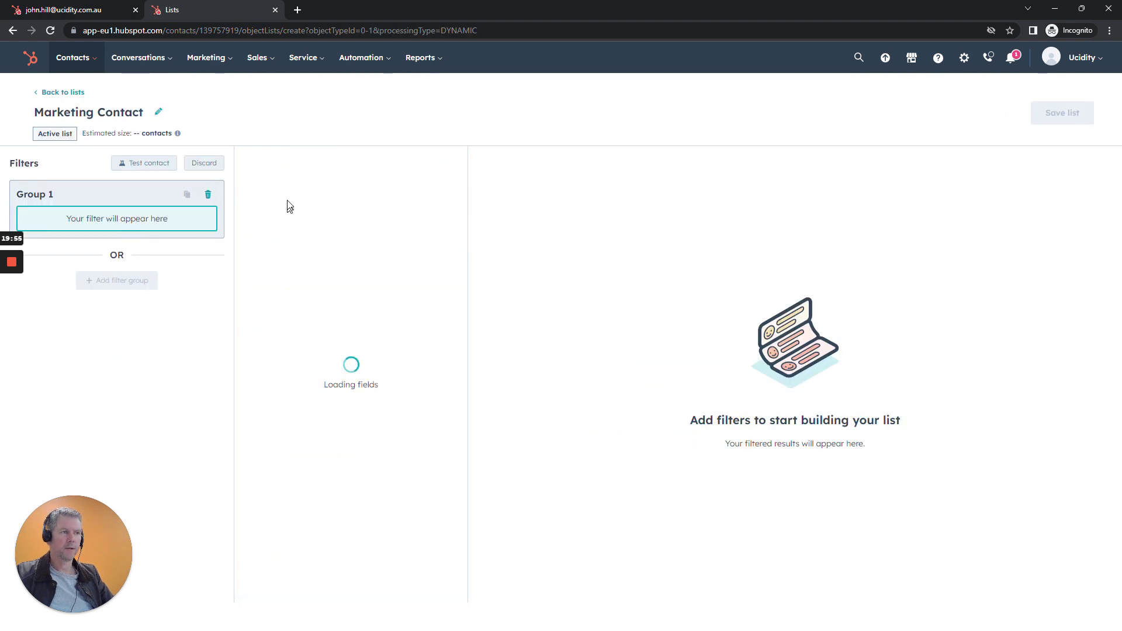
{"action": "type", "text": "l"}
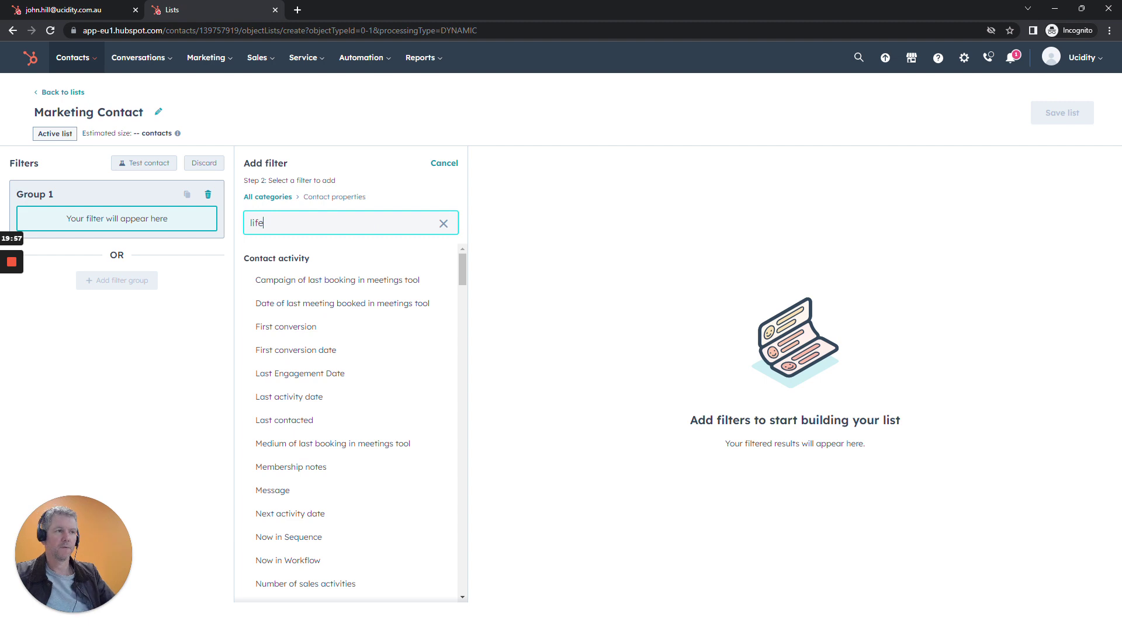
{"action": "type", "text": "ife"}
{"action": "left_click", "coordinate": [281, 304]}
{"action": "left_click", "coordinate": [290, 237]}
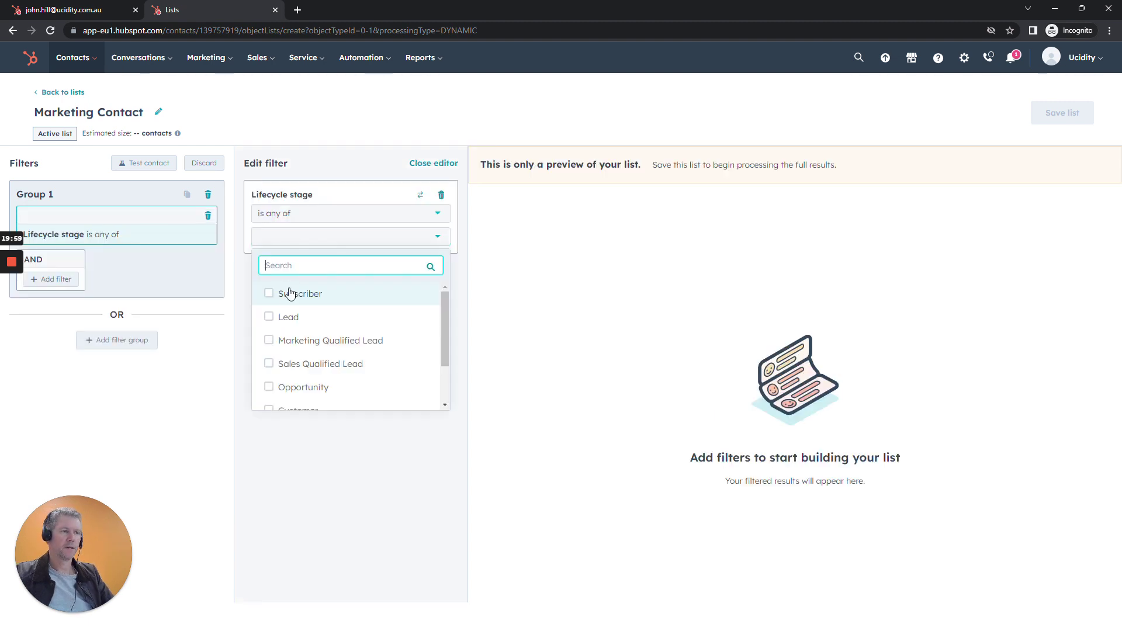
{"action": "left_click", "coordinate": [296, 342]}
{"action": "left_click", "coordinate": [326, 447]}
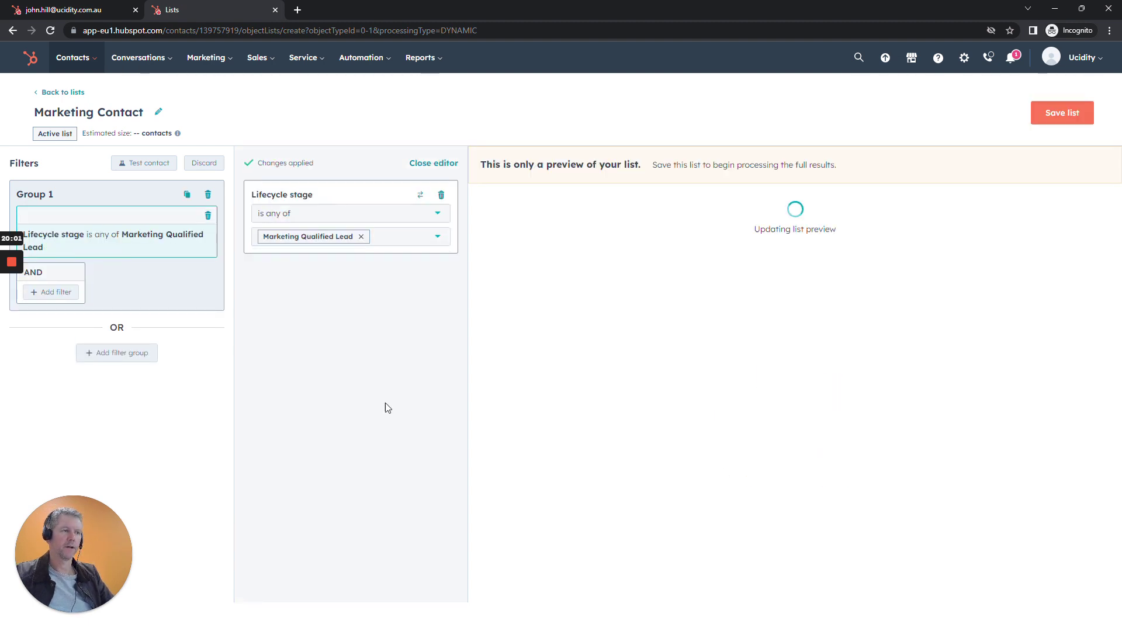
{"action": "left_click", "coordinate": [1052, 113]}
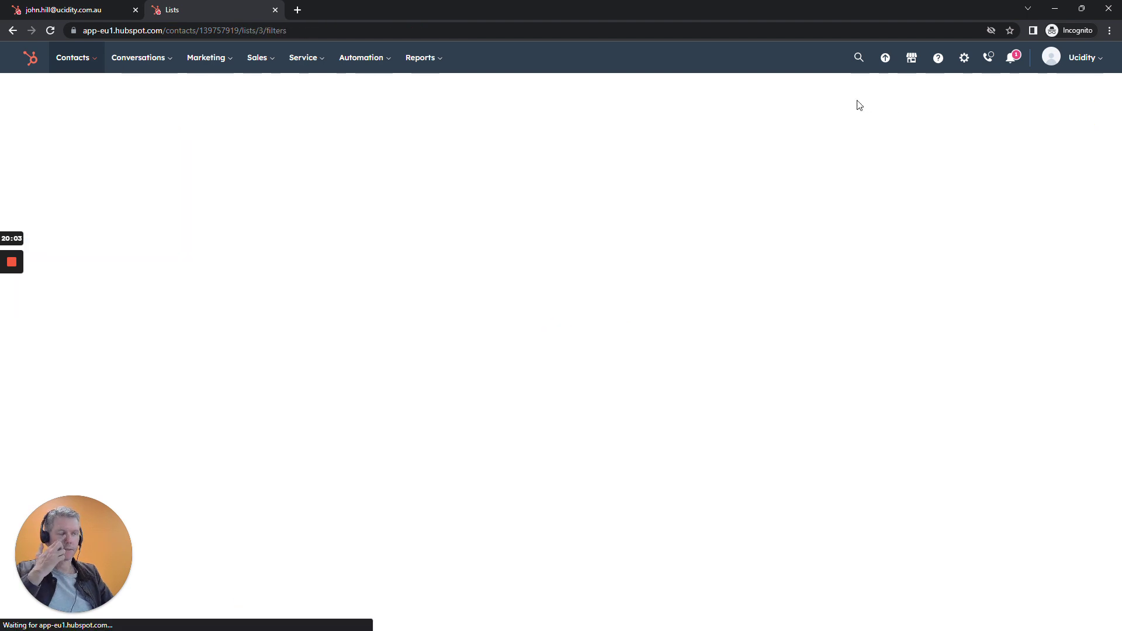
Go to the Lists overview, glance at the agenda slide, and come back to the lists.
{"action": "mouse_move", "coordinate": [87, 61]}
{"action": "left_click", "coordinate": [87, 96]}
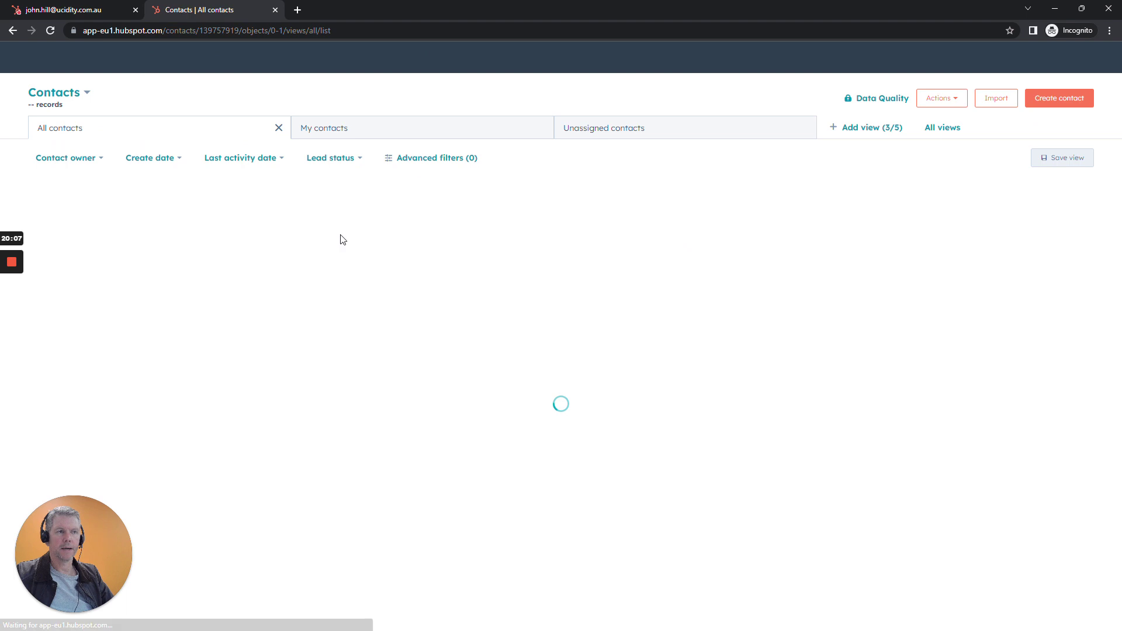
{"action": "mouse_move", "coordinate": [74, 67]}
{"action": "left_click", "coordinate": [66, 204]}
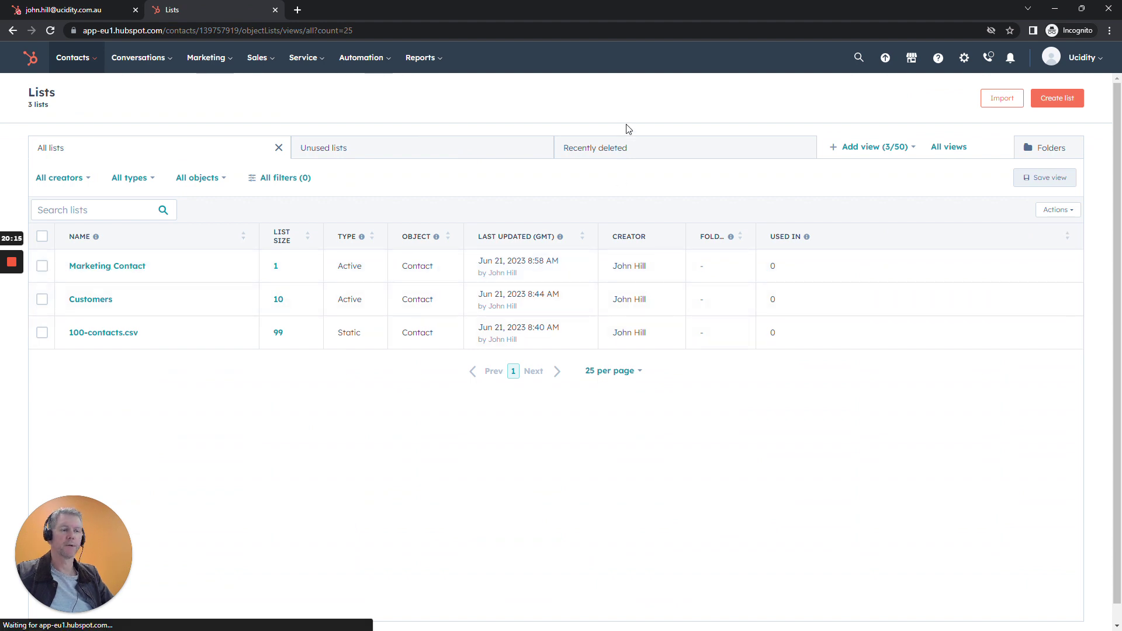
{"action": "key", "text": "alt+Tab"}
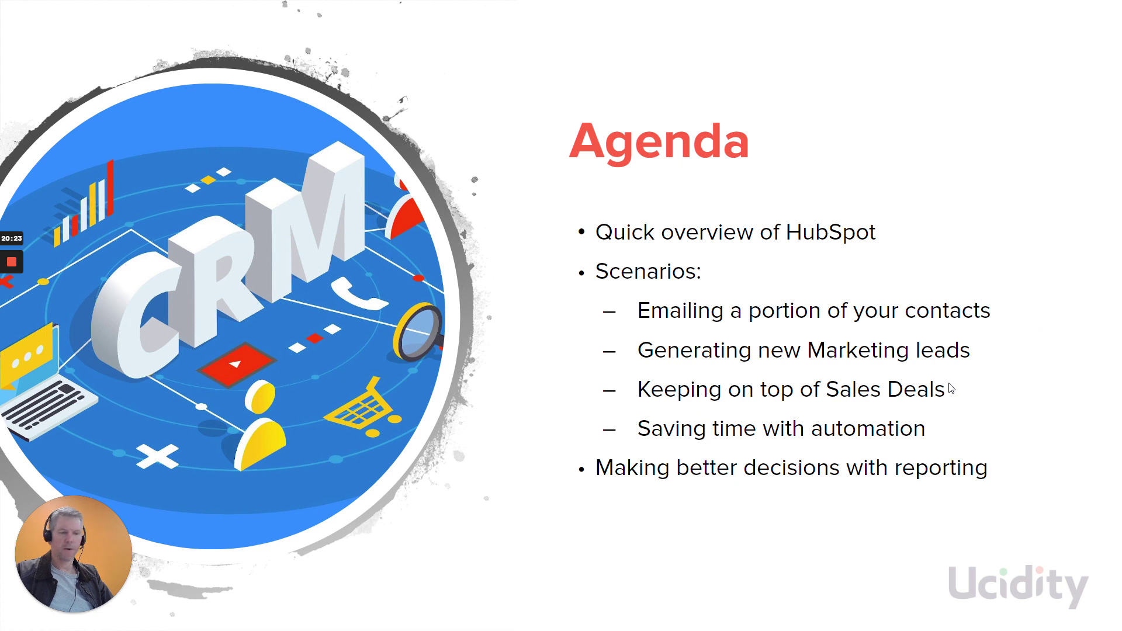
{"action": "key", "text": "alt+Tab"}
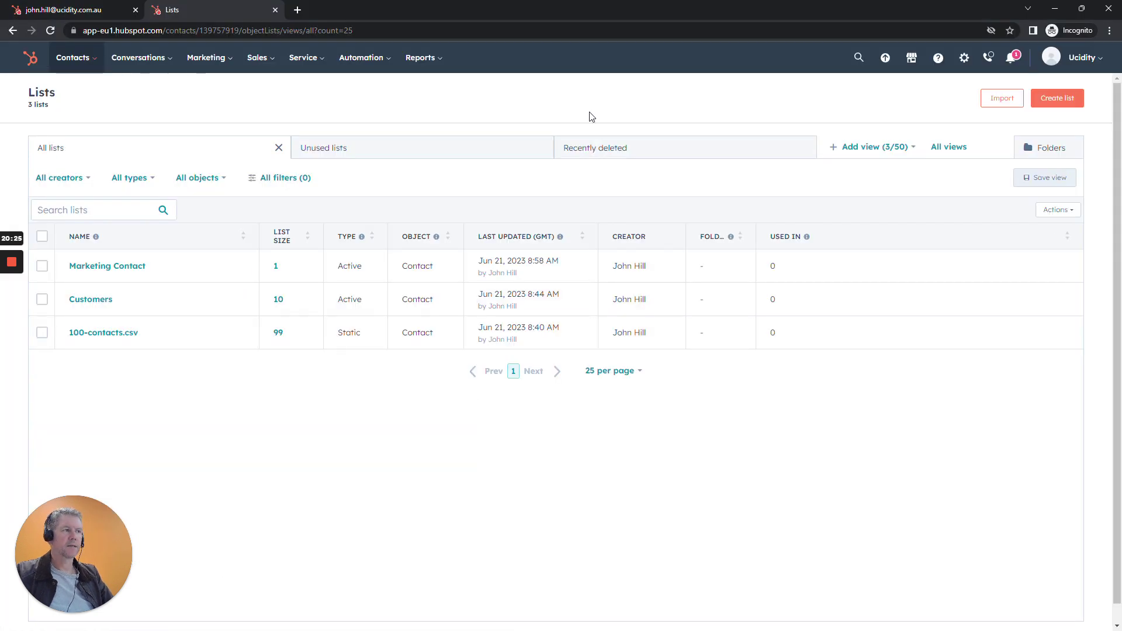
In the contact record header, fill in the contact's first and last name and save.
{"action": "left_click", "coordinate": [94, 9]}
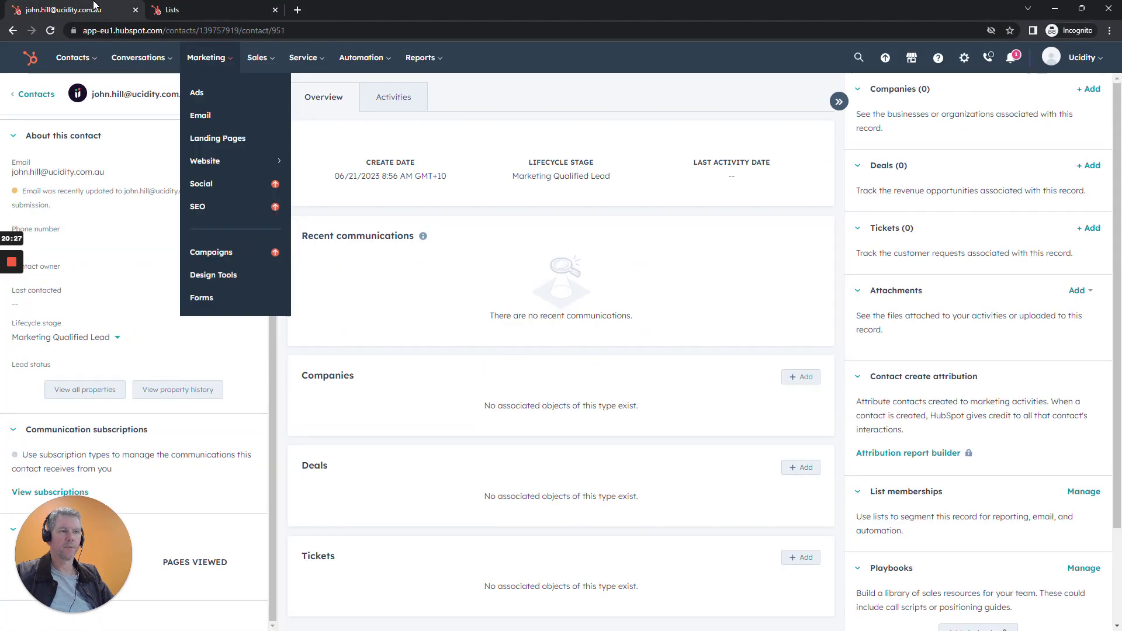
{"action": "scroll", "coordinate": [214, 260], "scroll_direction": "up", "scroll_amount": 3}
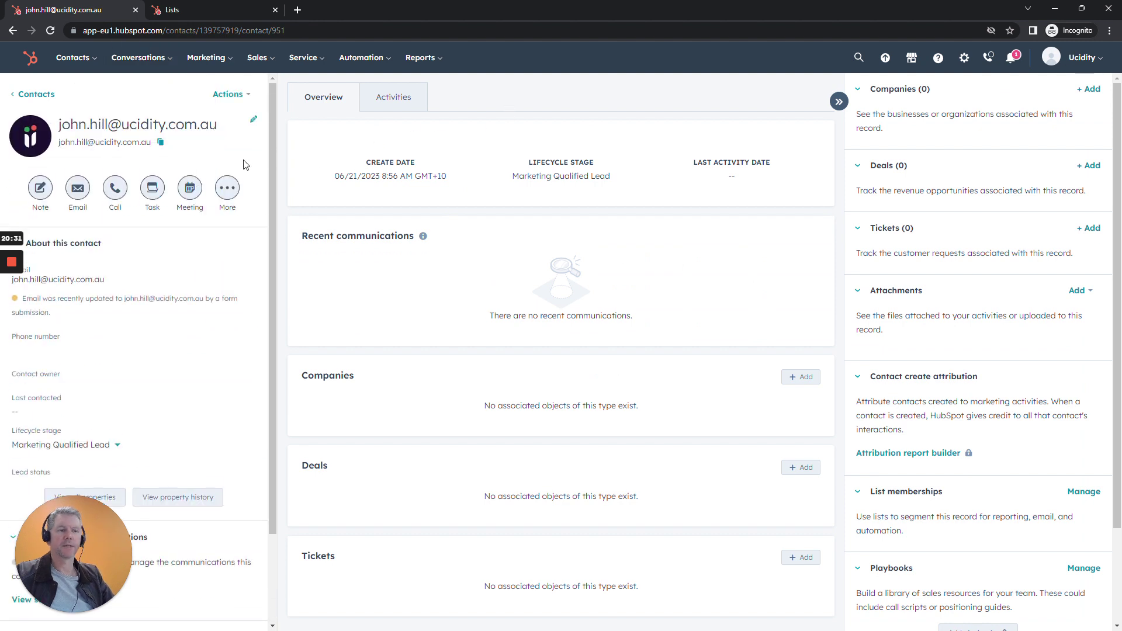
{"action": "left_click", "coordinate": [255, 121]}
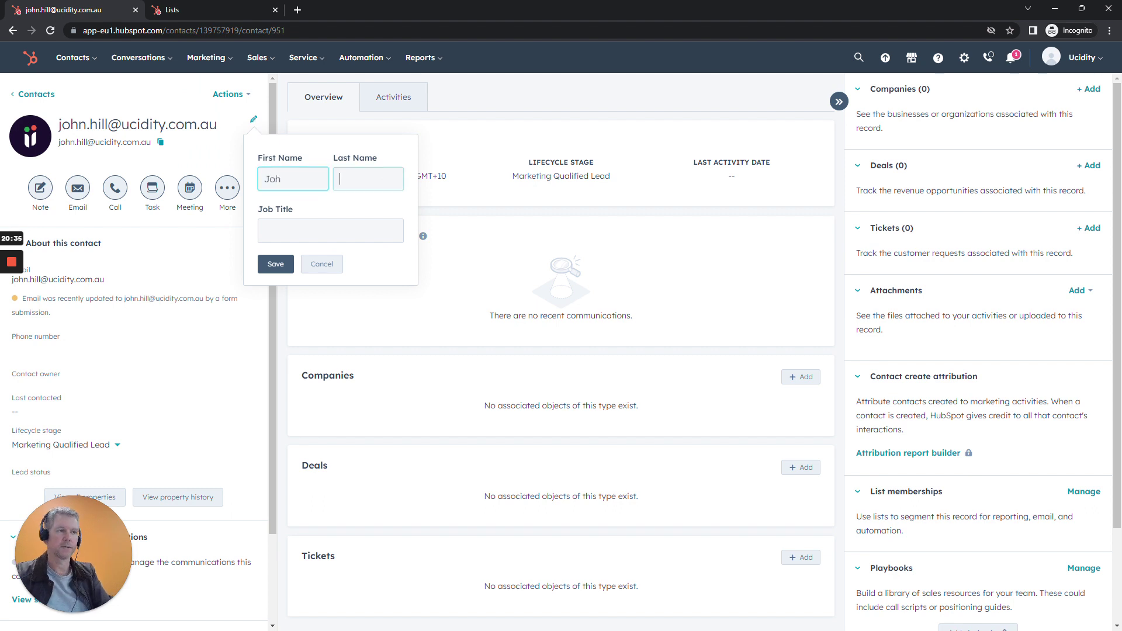
{"action": "left_click", "coordinate": [281, 179]}
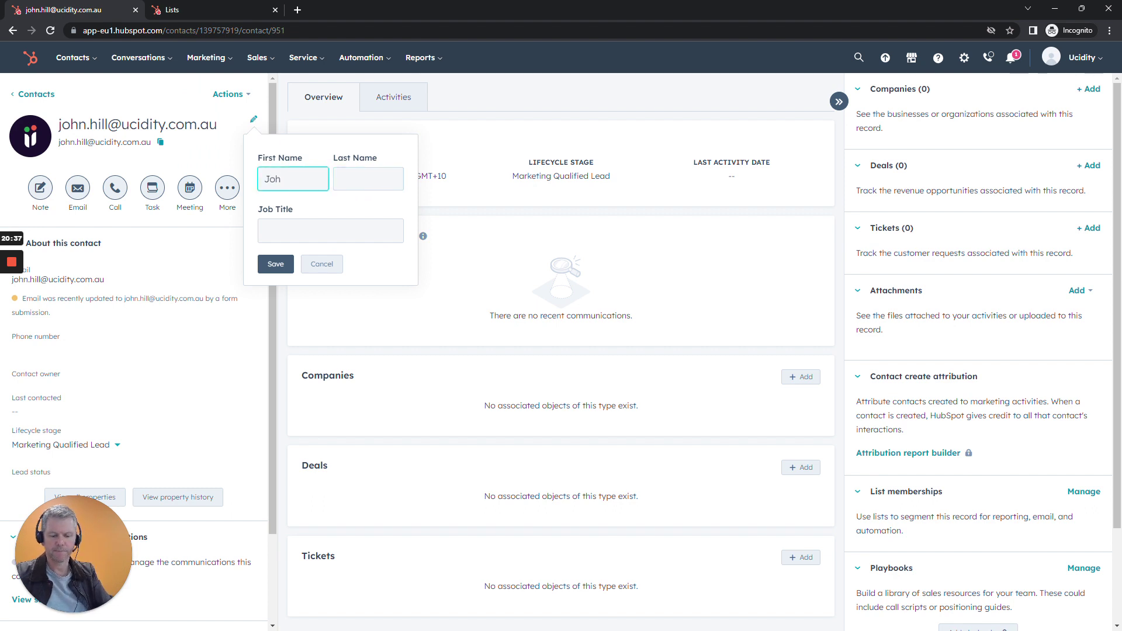
{"action": "key", "text": "Tab"}
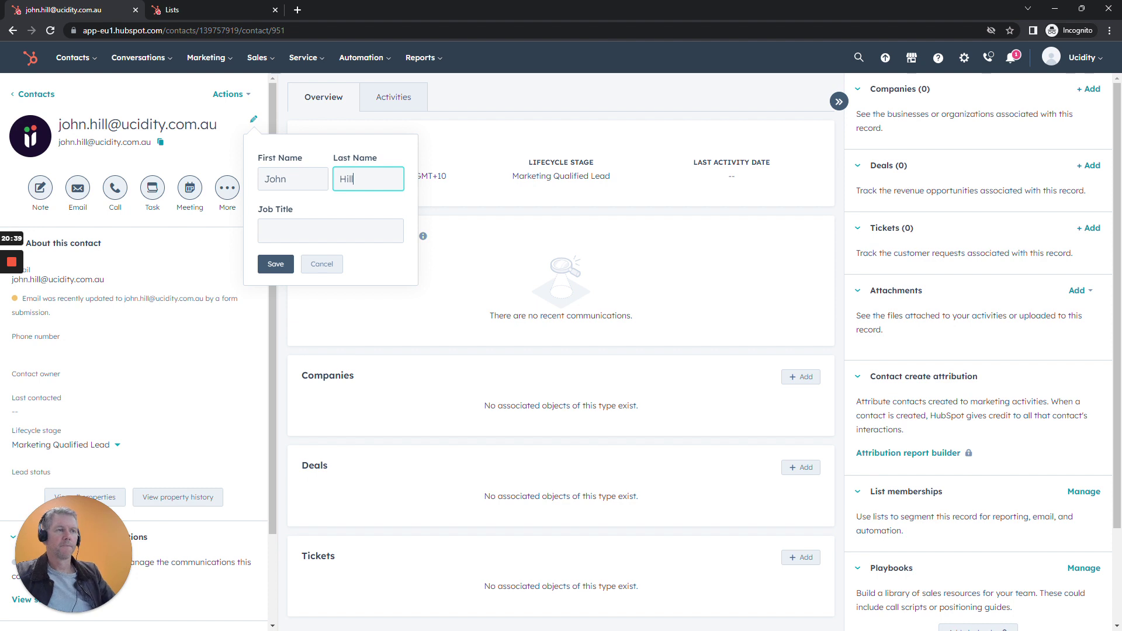
{"action": "left_click", "coordinate": [275, 263]}
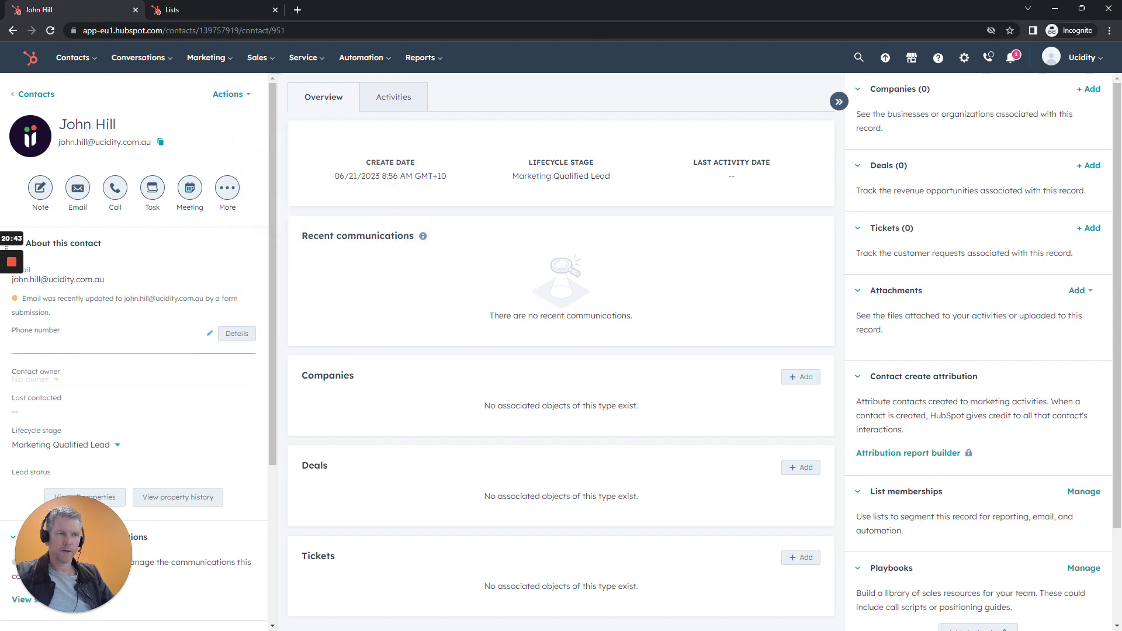
Enter the contact's phone number with the Australia +61 country code and save the record.
{"action": "left_click", "coordinate": [117, 342]}
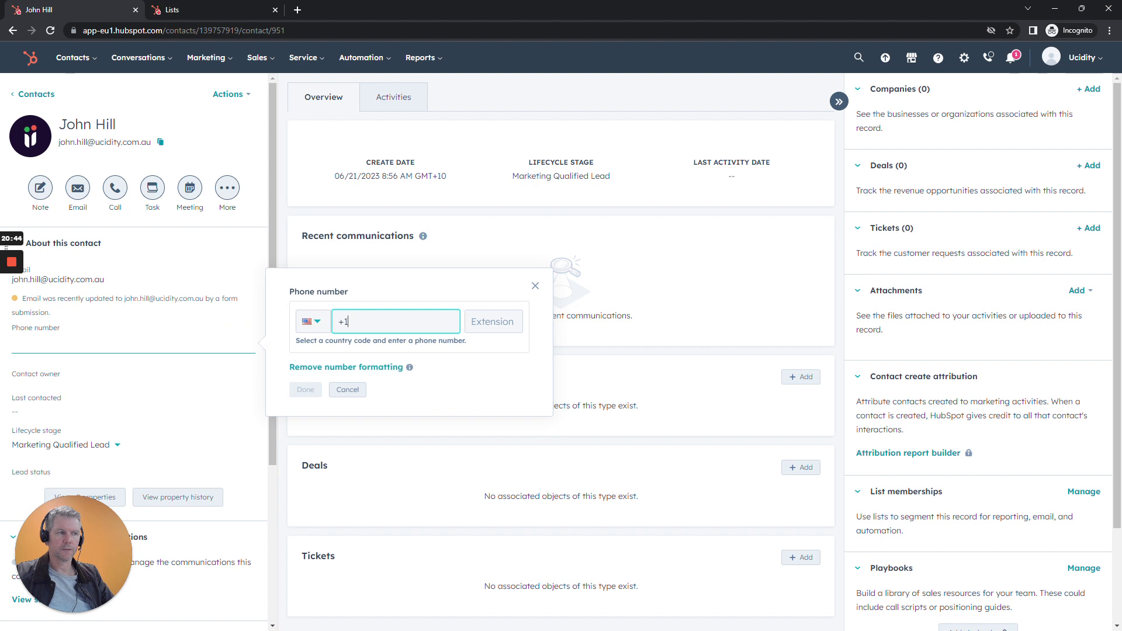
{"action": "left_click", "coordinate": [315, 323]}
{"action": "scroll", "coordinate": [382, 446], "scroll_direction": "up", "scroll_amount": 20}
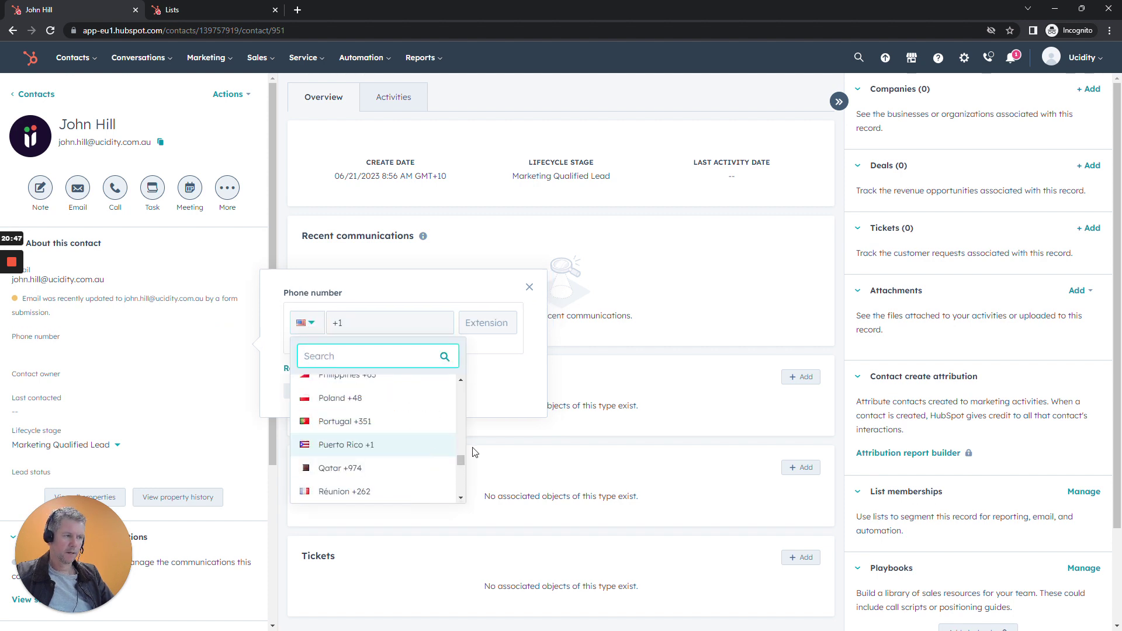
{"action": "scroll", "coordinate": [376, 430], "scroll_direction": "up", "scroll_amount": 20}
{"action": "scroll", "coordinate": [377, 431], "scroll_direction": "down", "scroll_amount": 3}
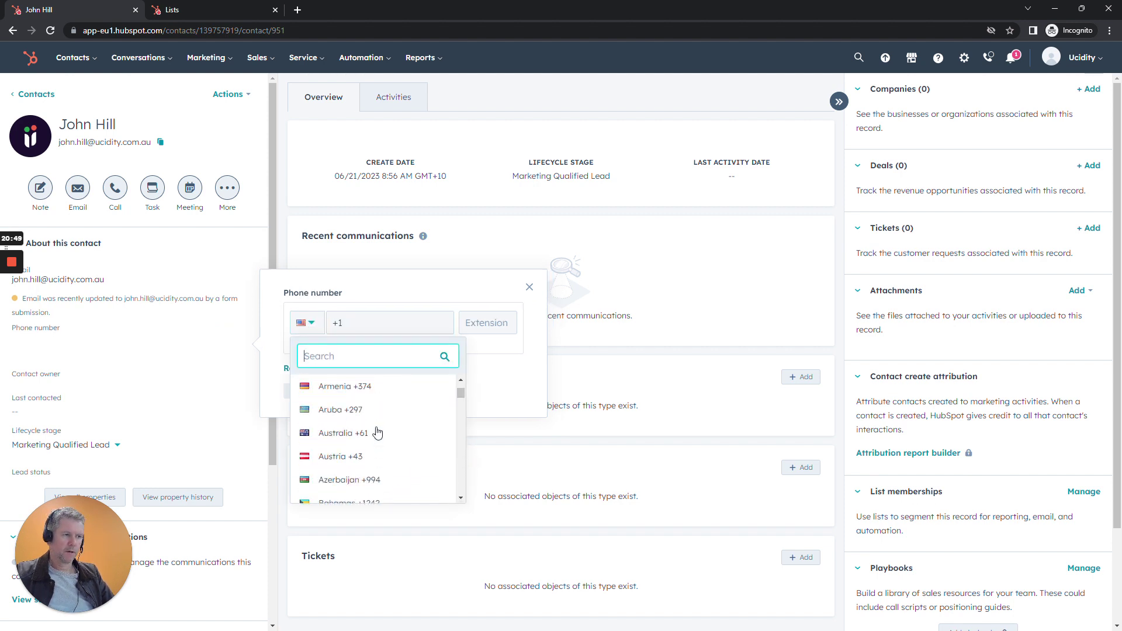
{"action": "left_click", "coordinate": [363, 468]}
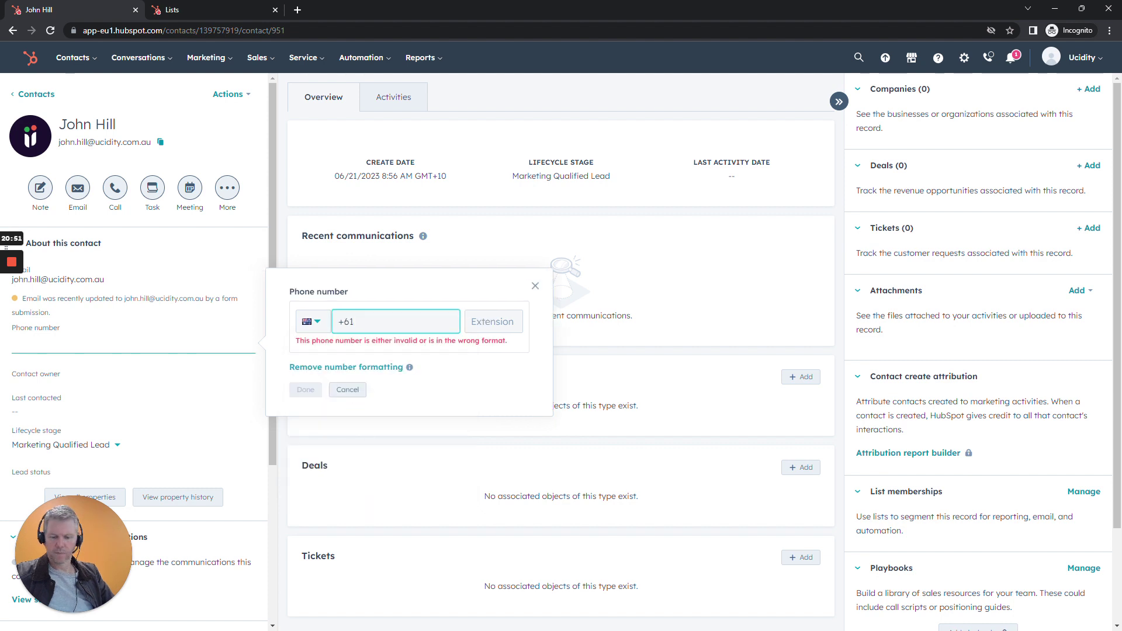
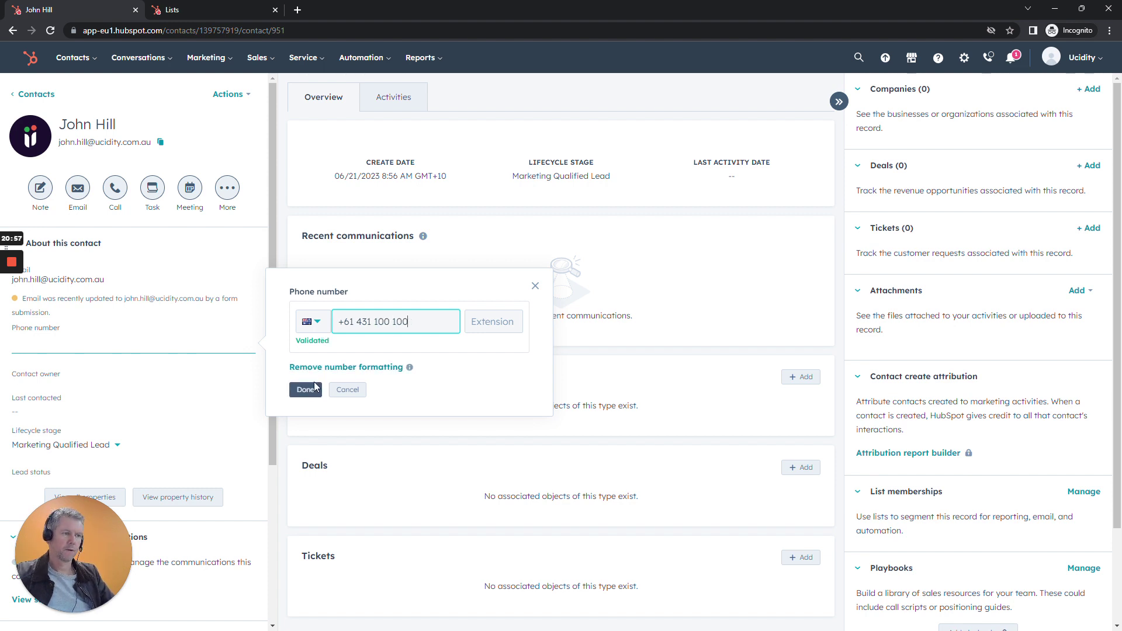
{"action": "left_click", "coordinate": [306, 390]}
{"action": "left_click_drag", "start_coordinate": [85, 604], "coordinate": [84, 582]}
{"action": "left_click", "coordinate": [55, 609]}
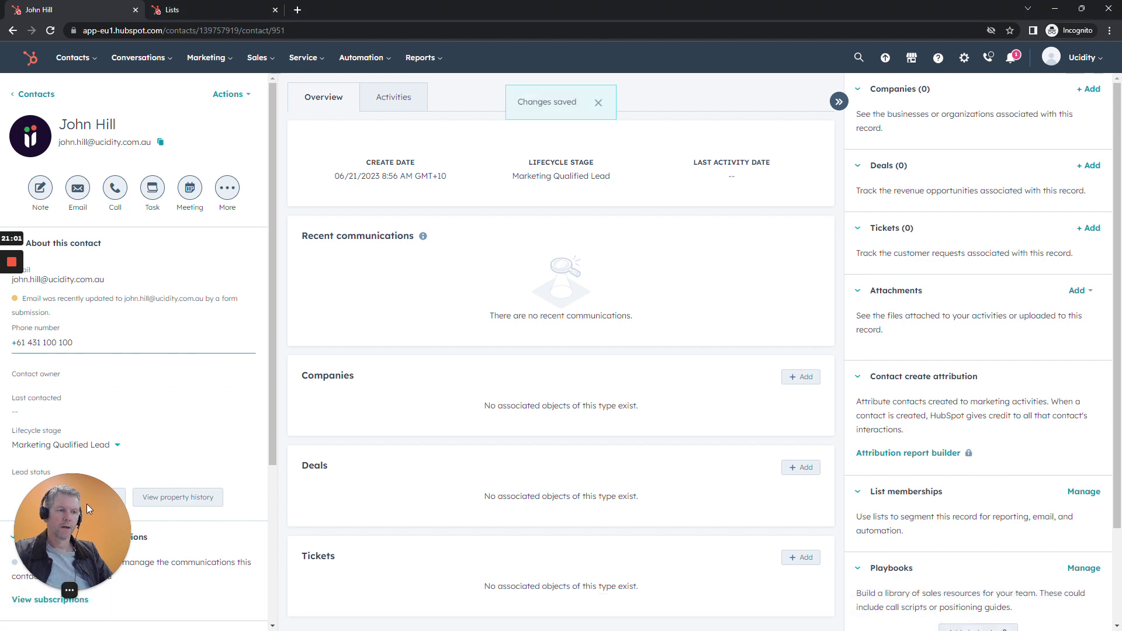
{"action": "left_click_drag", "start_coordinate": [82, 507], "coordinate": [93, 513]}
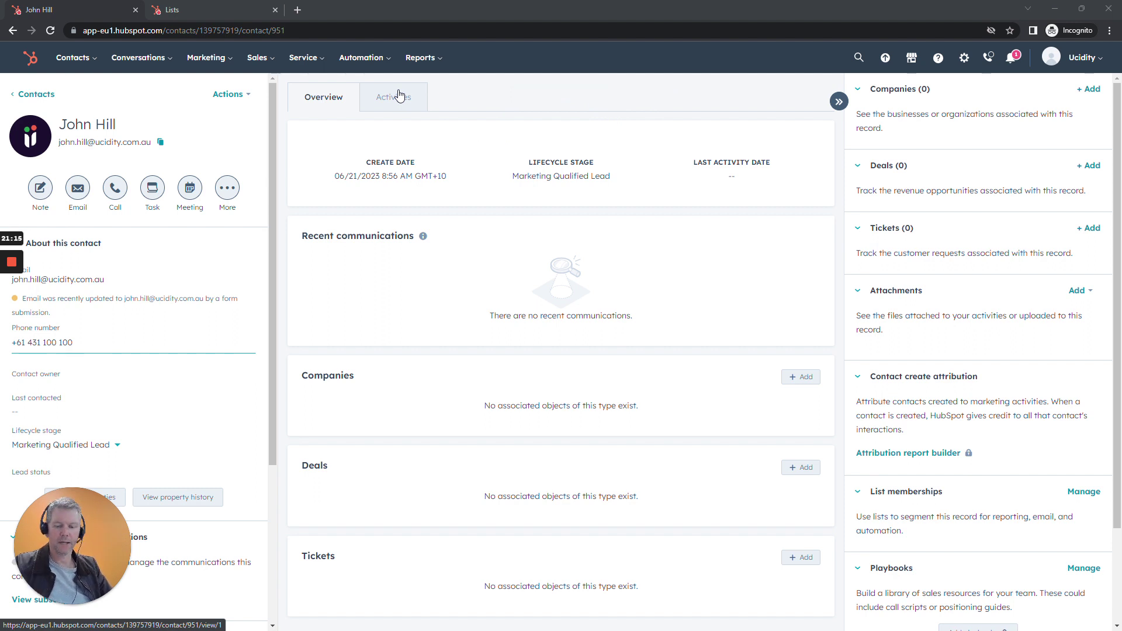
Review the Activities timeline, expanding the form submission to check its Became a lead date.
{"action": "left_click", "coordinate": [399, 95]}
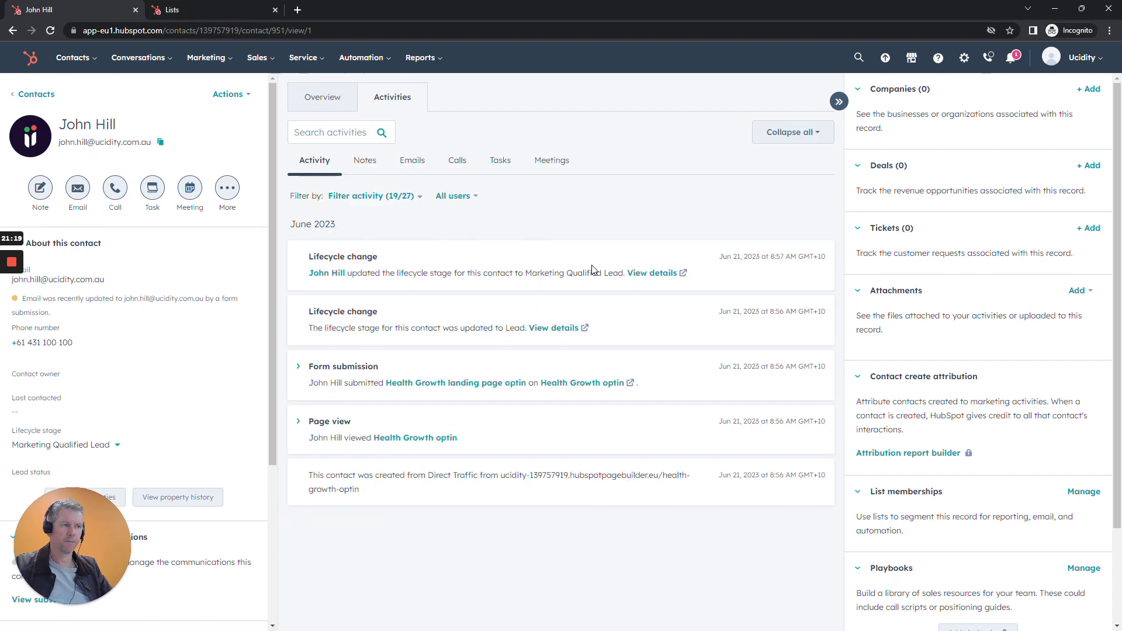
{"action": "left_click", "coordinate": [298, 367]}
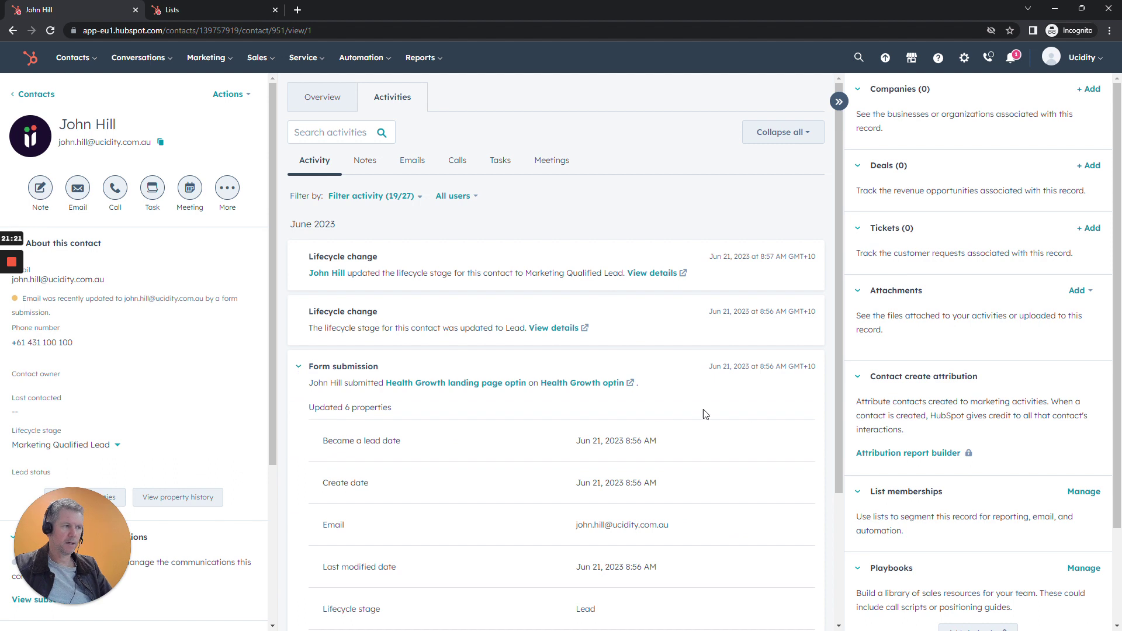
{"action": "scroll", "coordinate": [702, 413], "scroll_direction": "down", "scroll_amount": 3}
{"action": "scroll", "coordinate": [705, 413], "scroll_direction": "up", "scroll_amount": 1}
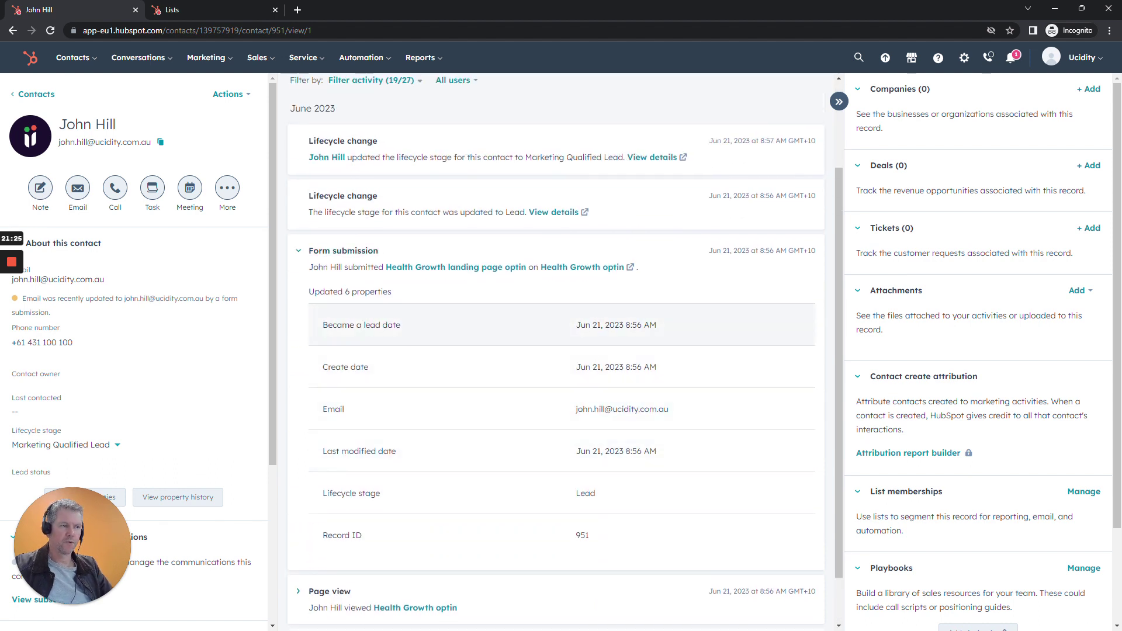
{"action": "left_click_drag", "start_coordinate": [322, 326], "coordinate": [681, 333]}
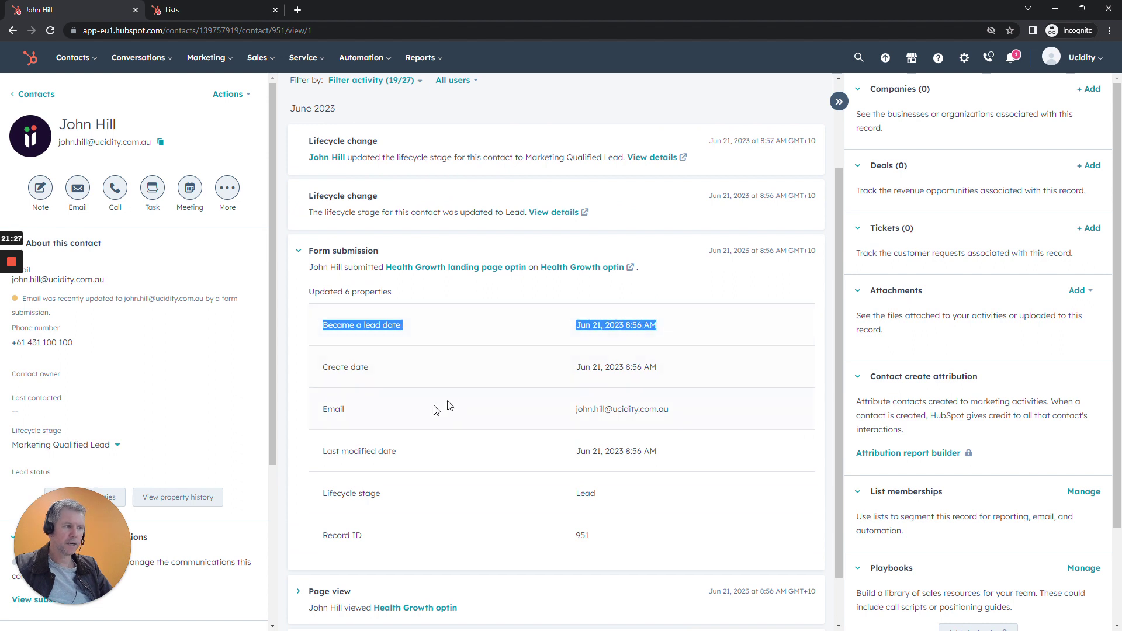
{"action": "left_click", "coordinate": [299, 252]}
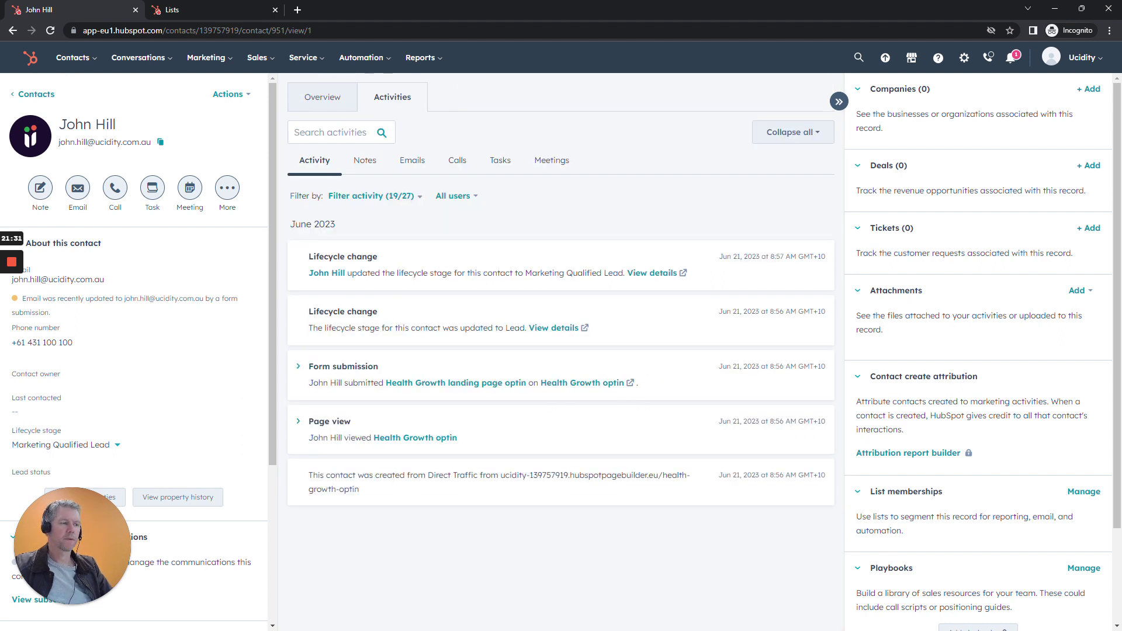
Save a note saying the contact is keen to know more about the XYZ product, with a follow-up task.
{"action": "left_click", "coordinate": [368, 167]}
{"action": "left_click", "coordinate": [803, 194]}
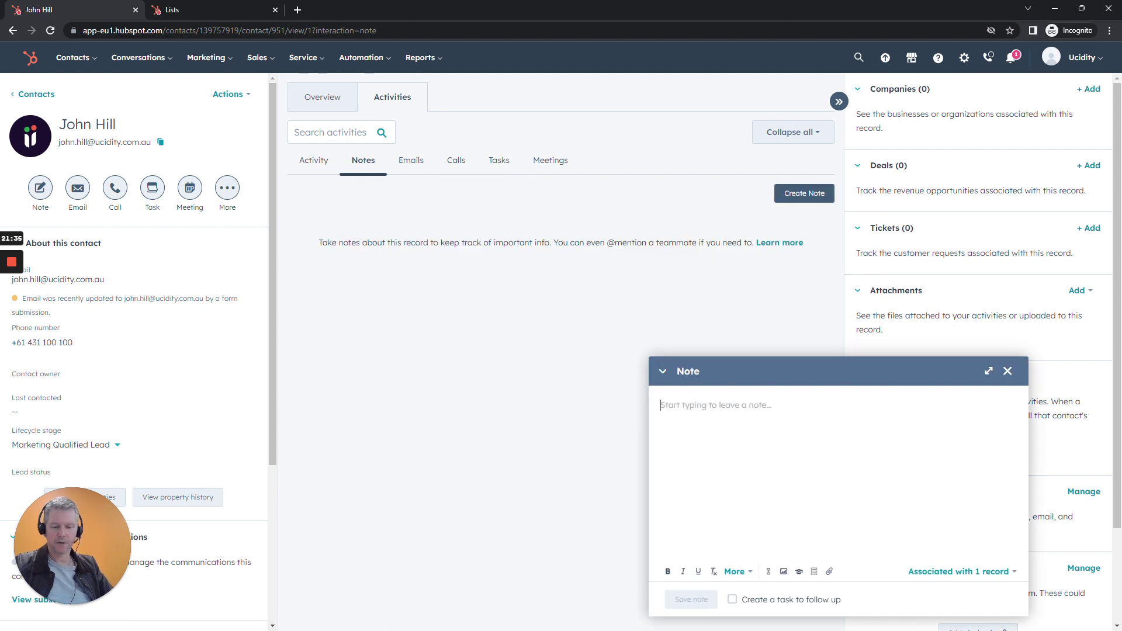
{"action": "type", "text": "Spoke with John, he's"}
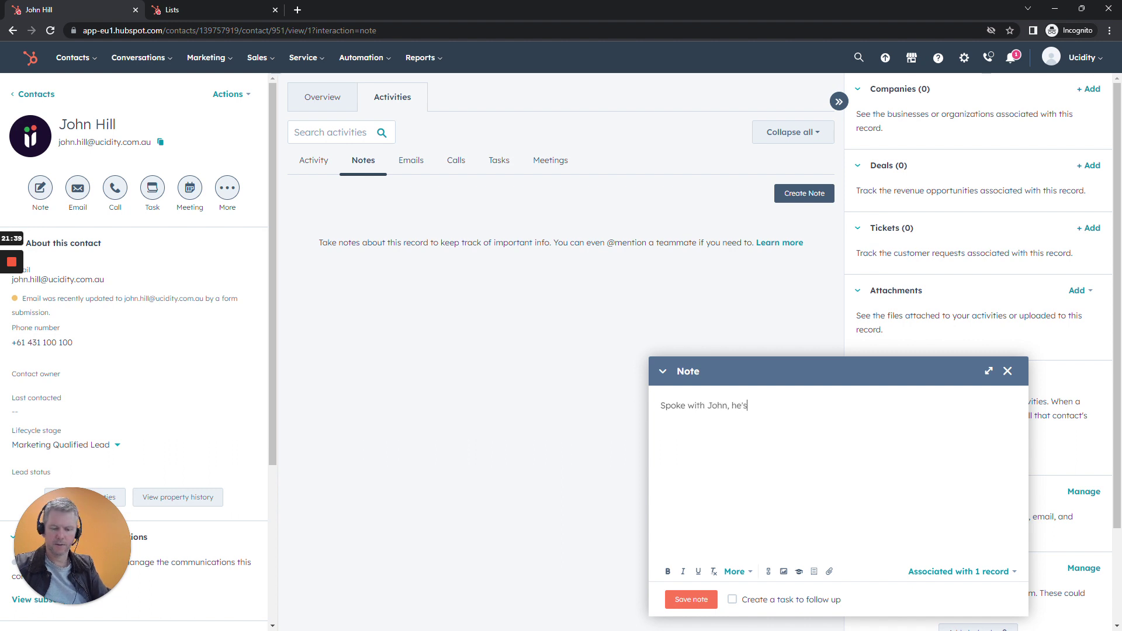
{"action": "type", "text": " keen to know more"}
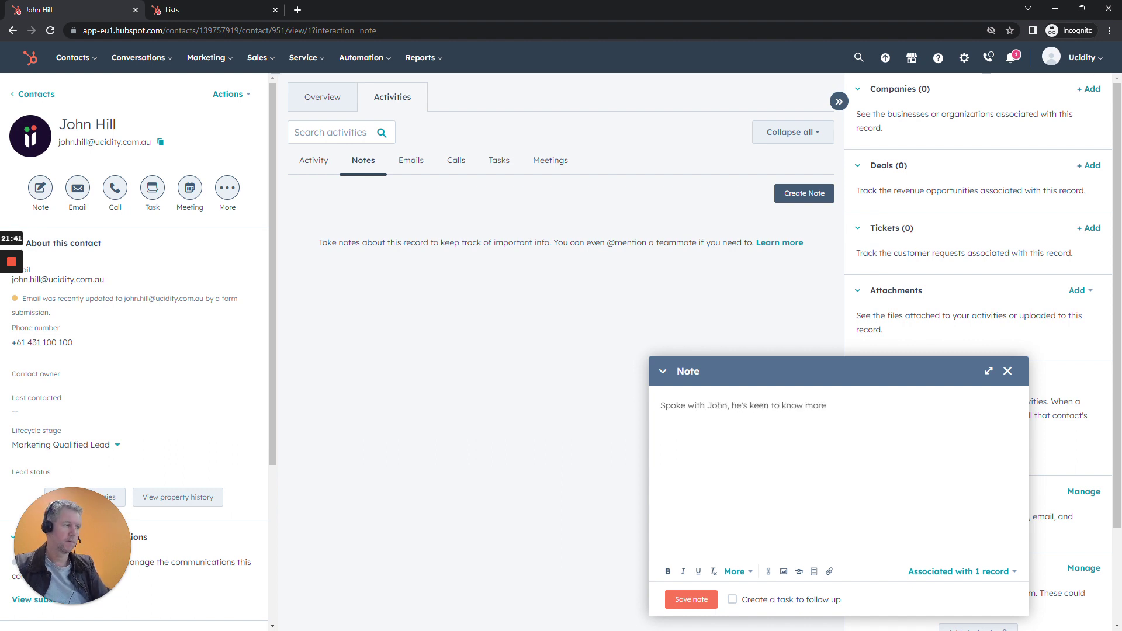
{"action": "type", "text": " about our XYZ product"}
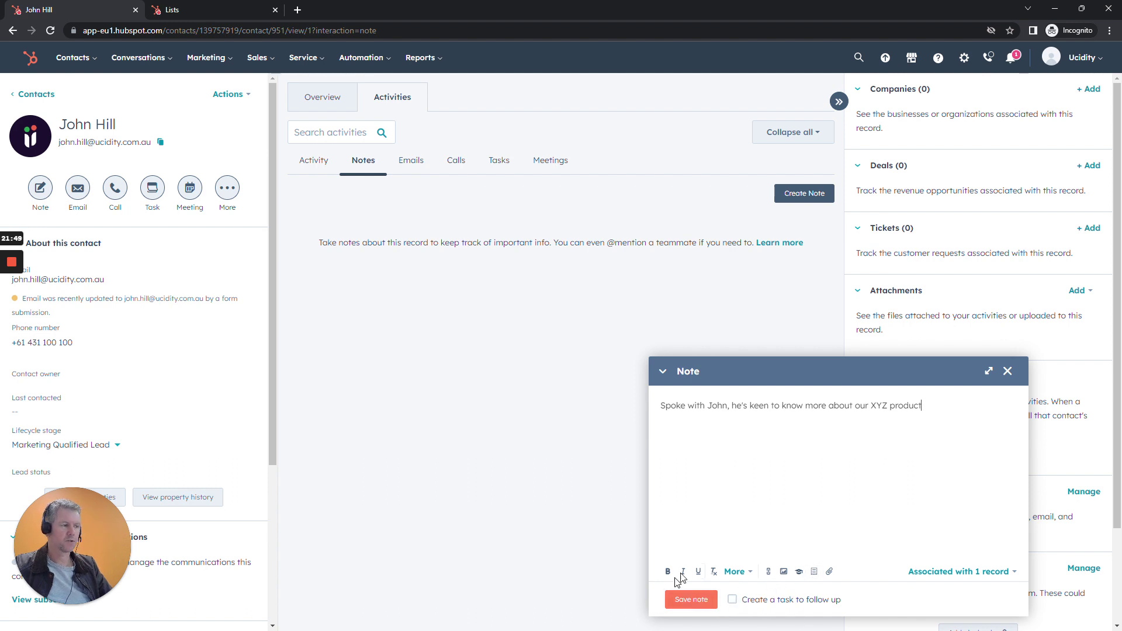
{"action": "left_click", "coordinate": [732, 600]}
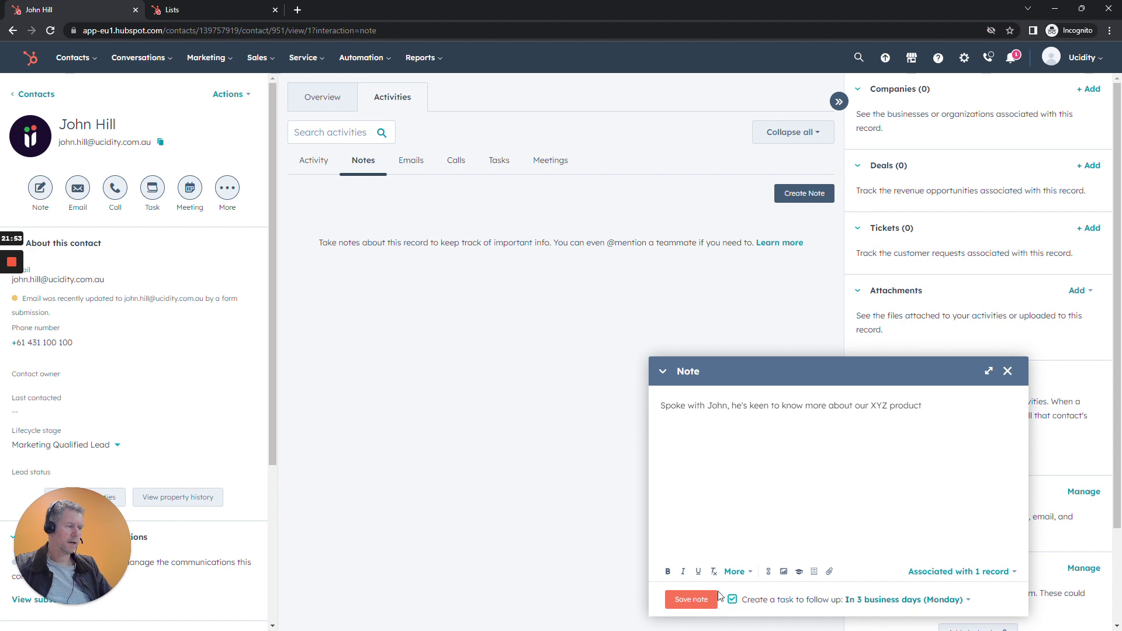
{"action": "left_click", "coordinate": [699, 602]}
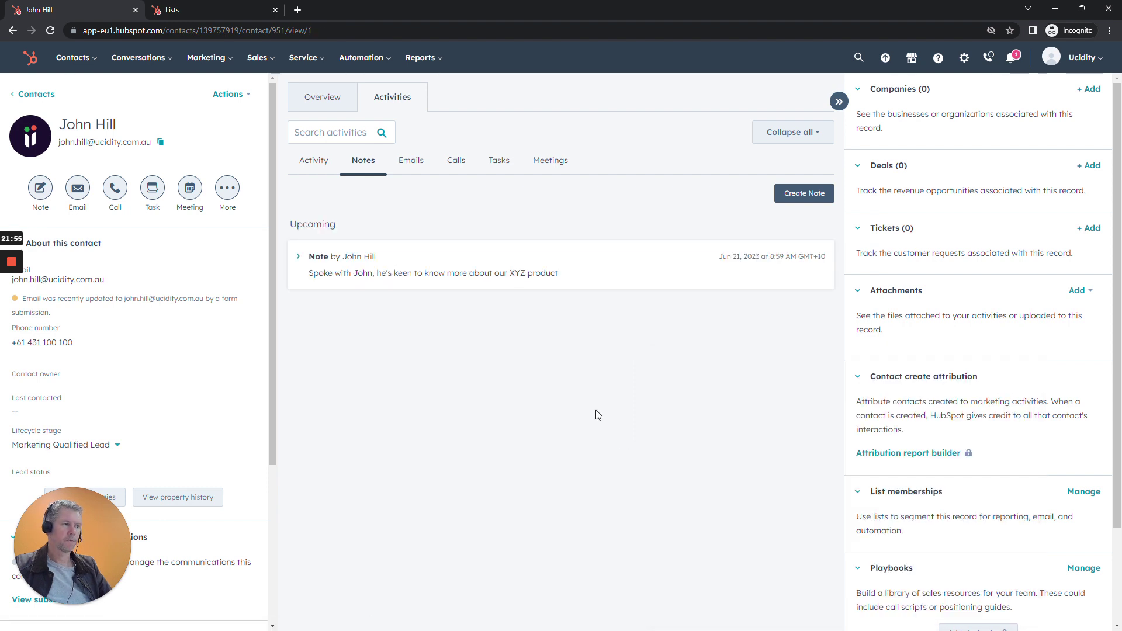
Expand the saved note and review its text.
{"action": "left_click", "coordinate": [298, 258]}
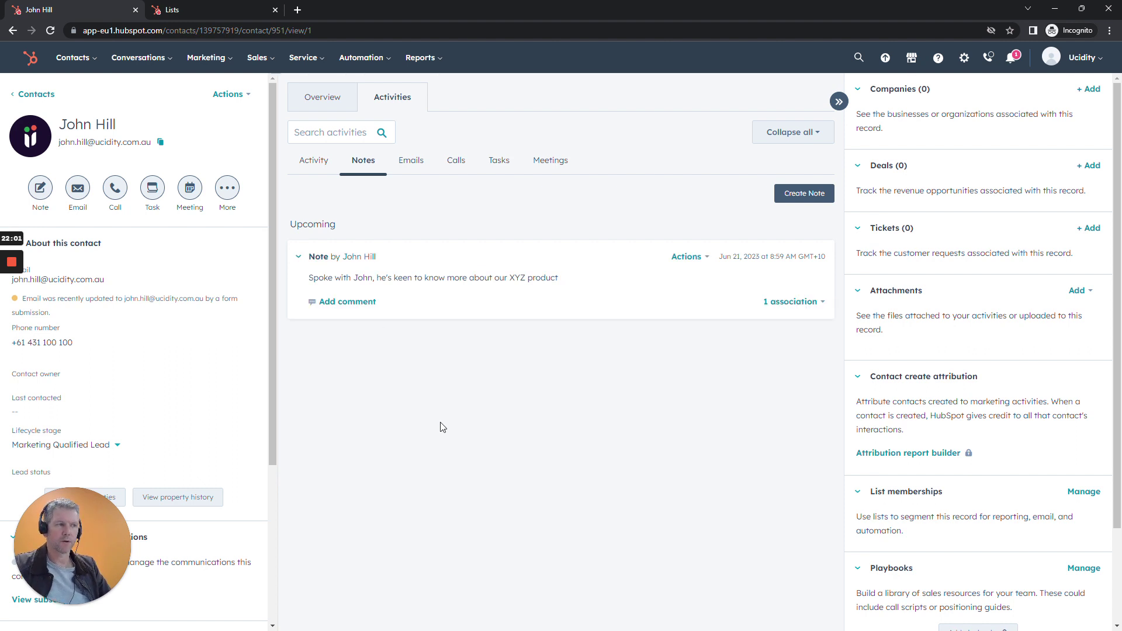
{"action": "left_click_drag", "start_coordinate": [309, 277], "coordinate": [558, 278]}
{"action": "left_click", "coordinate": [580, 417]}
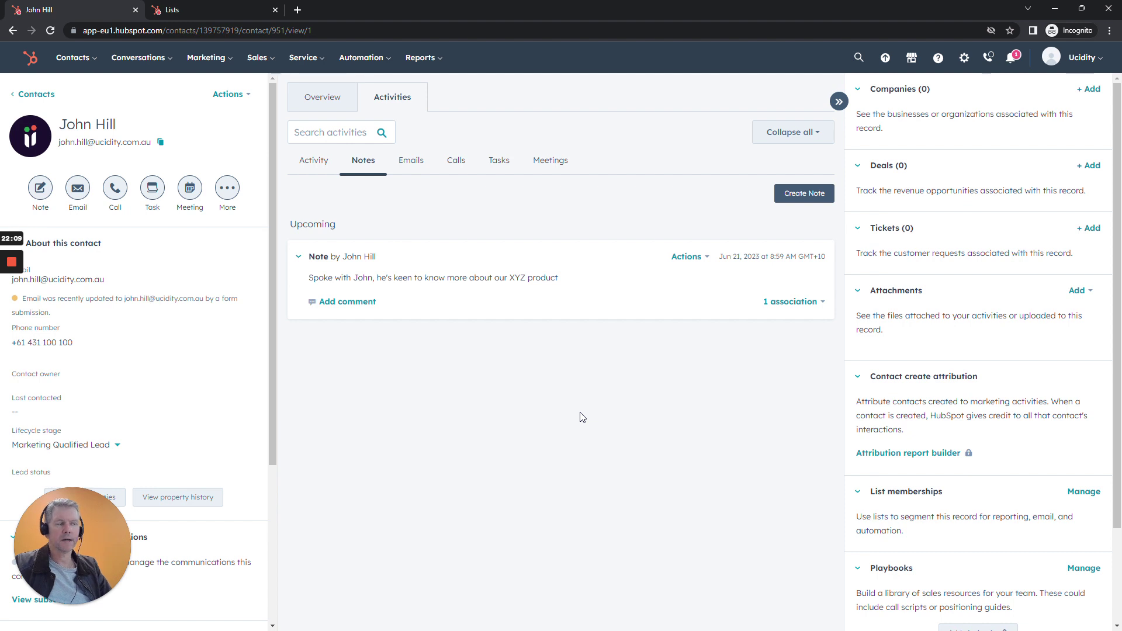
Check the Tasks sub-tab for the follow-up task, then view the Meetings sub-tab.
{"action": "left_click", "coordinate": [499, 164]}
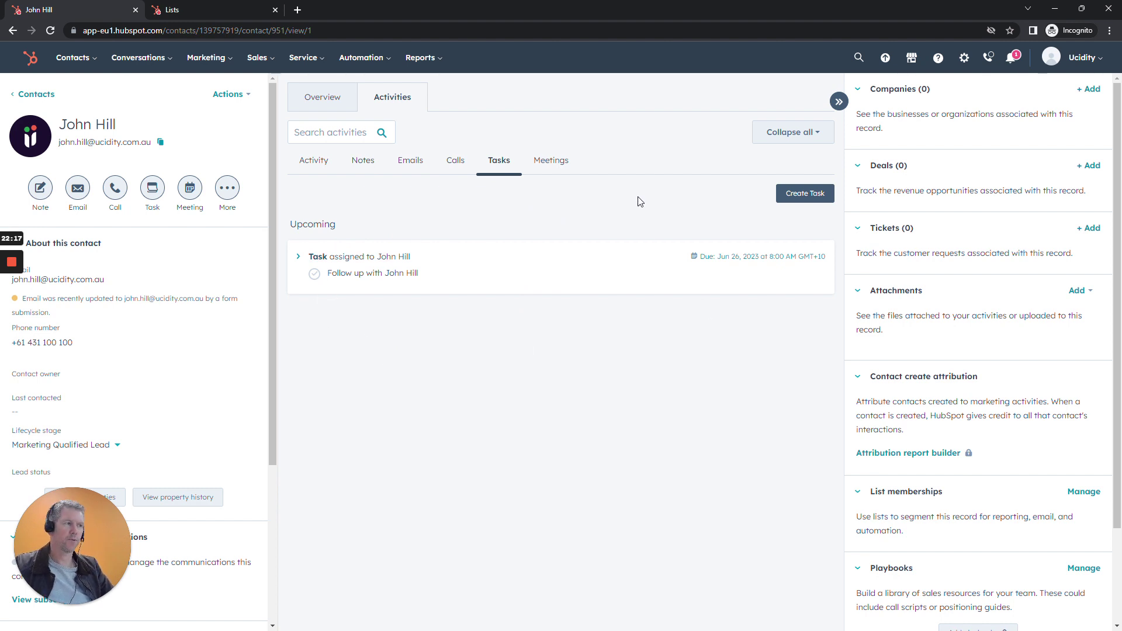
{"action": "left_click", "coordinate": [556, 164]}
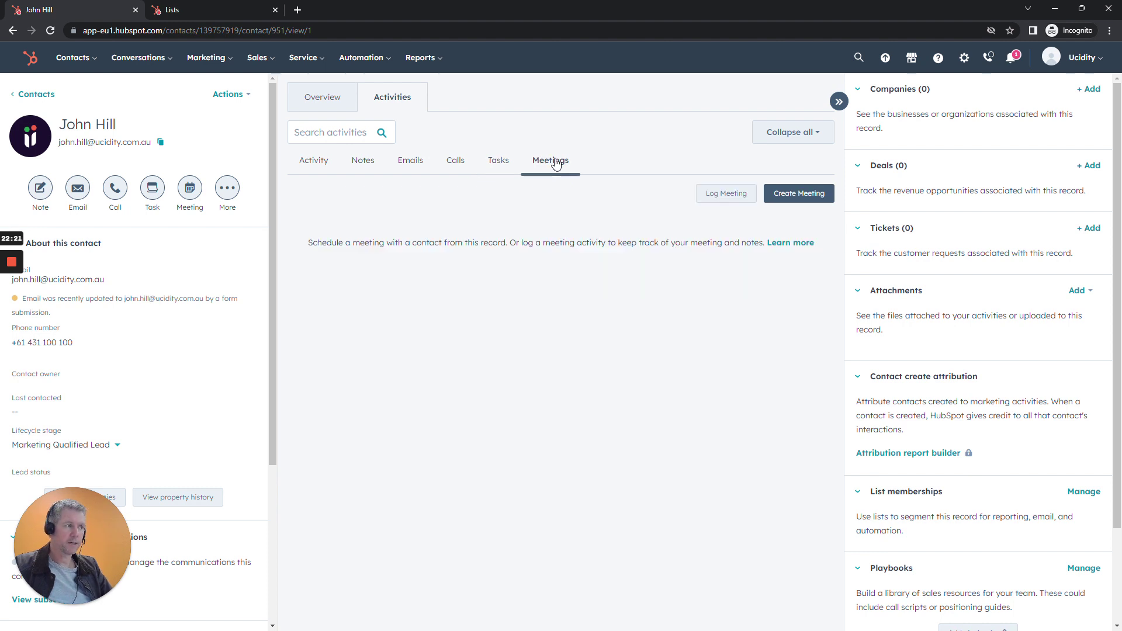
Log a meeting with outcome Scheduled, described as the first contact with the contact.
{"action": "left_click", "coordinate": [826, 196]}
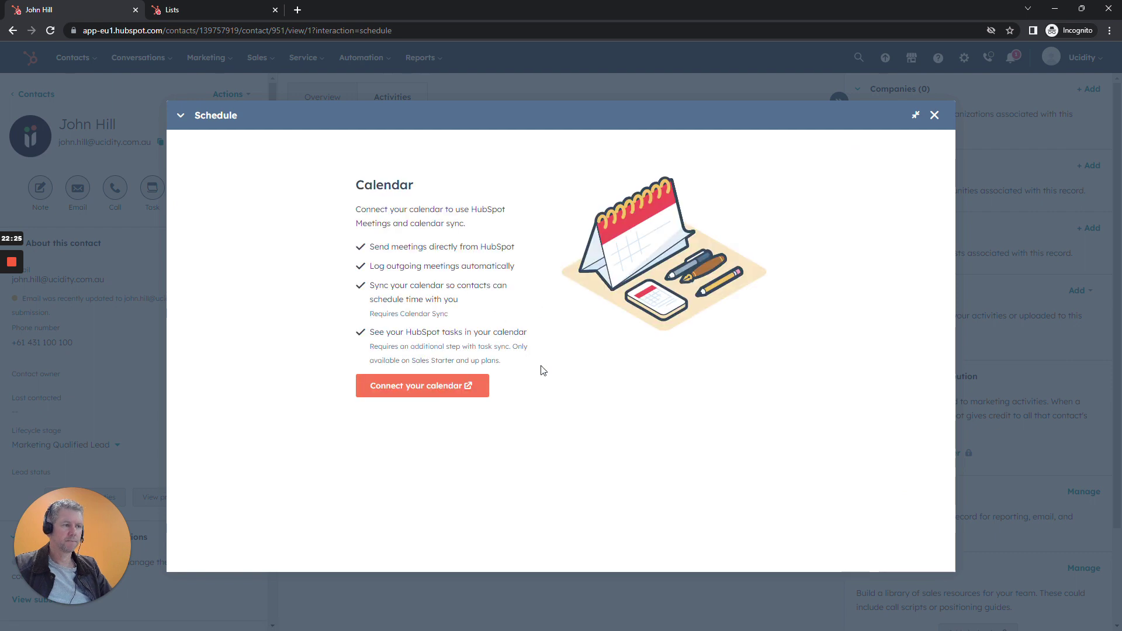
{"action": "left_click", "coordinate": [934, 116]}
{"action": "left_click", "coordinate": [729, 199]}
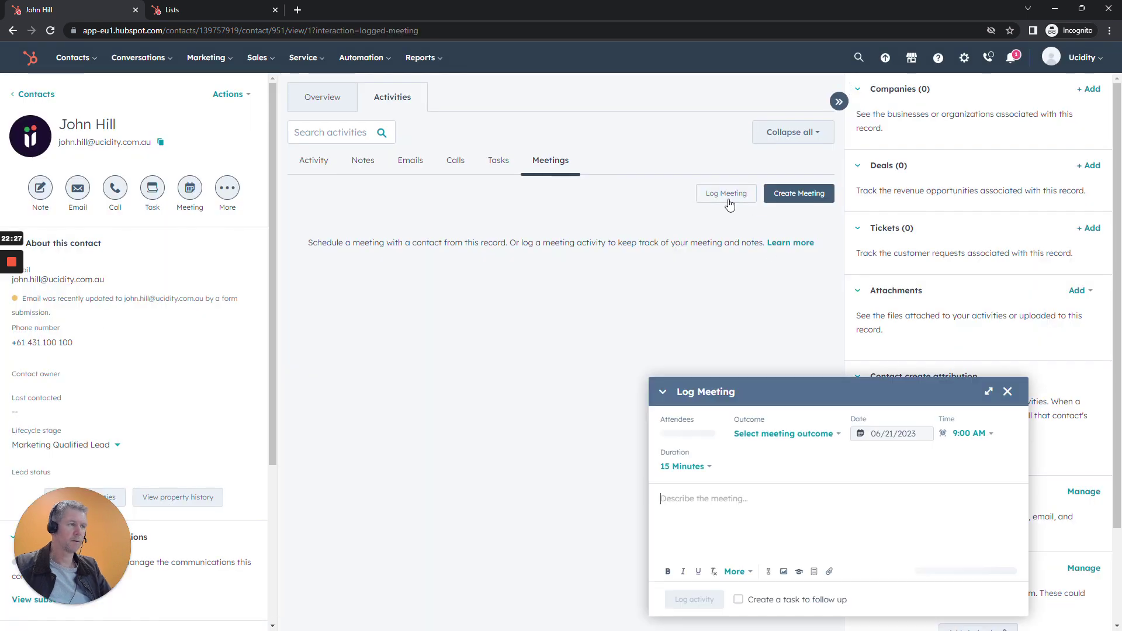
{"action": "left_click", "coordinate": [771, 435]}
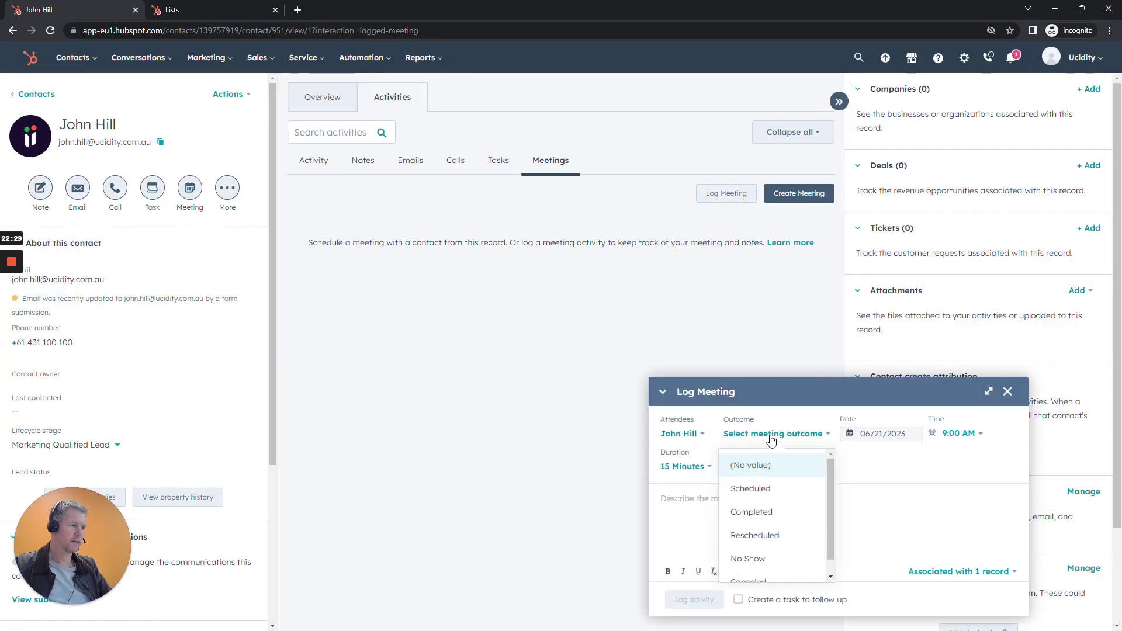
{"action": "left_click", "coordinate": [763, 491]}
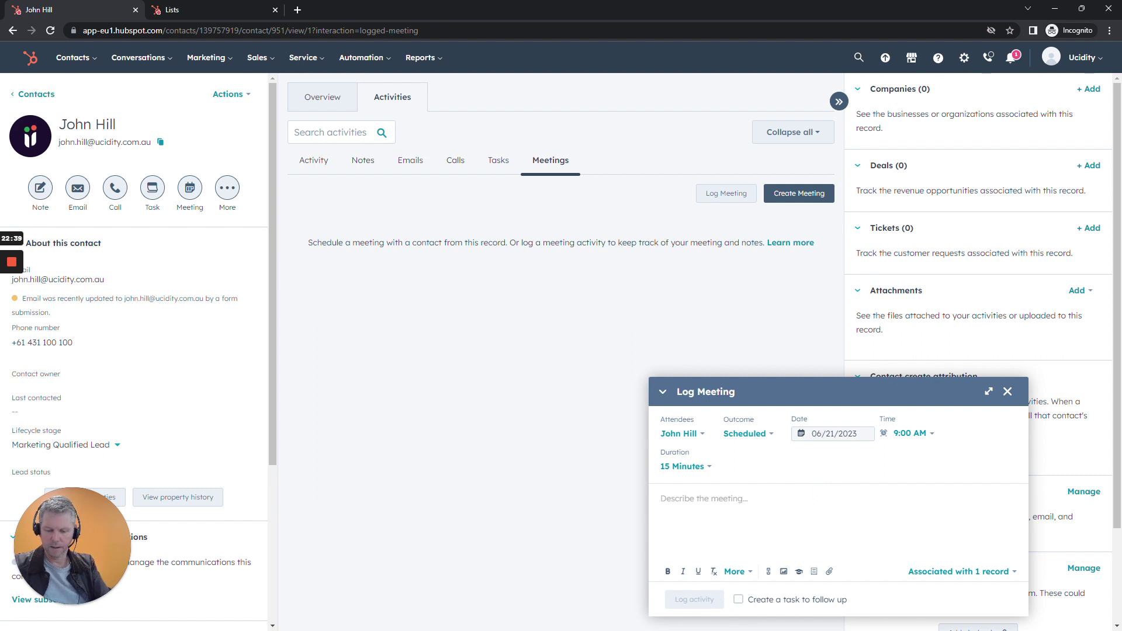
{"action": "type", "text": "First"}
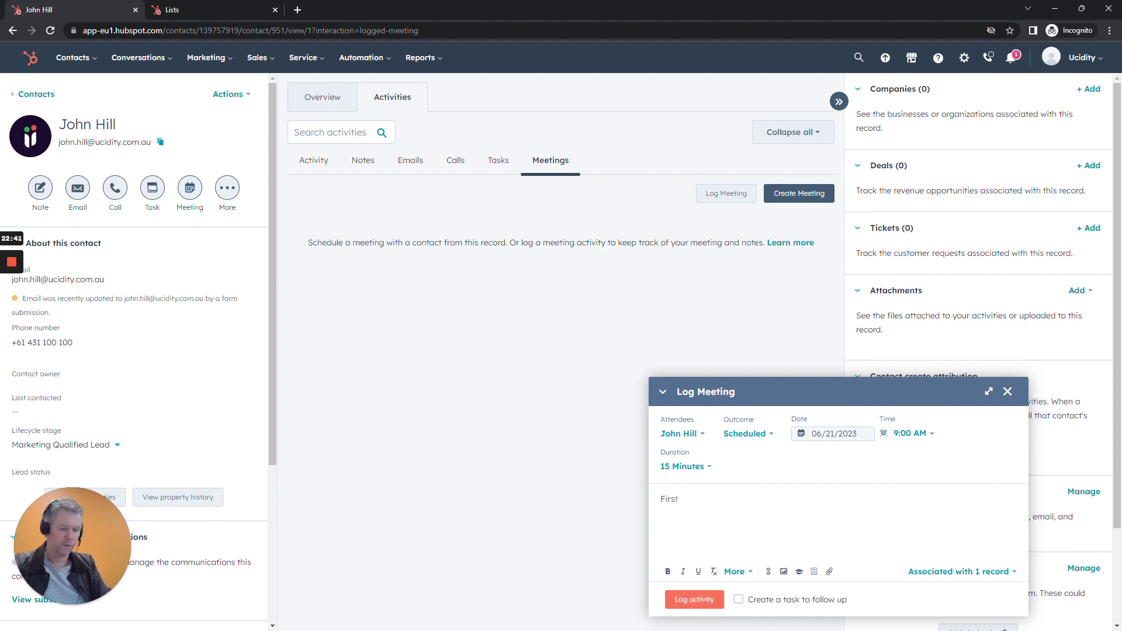
{"action": "type", "text": " contac"}
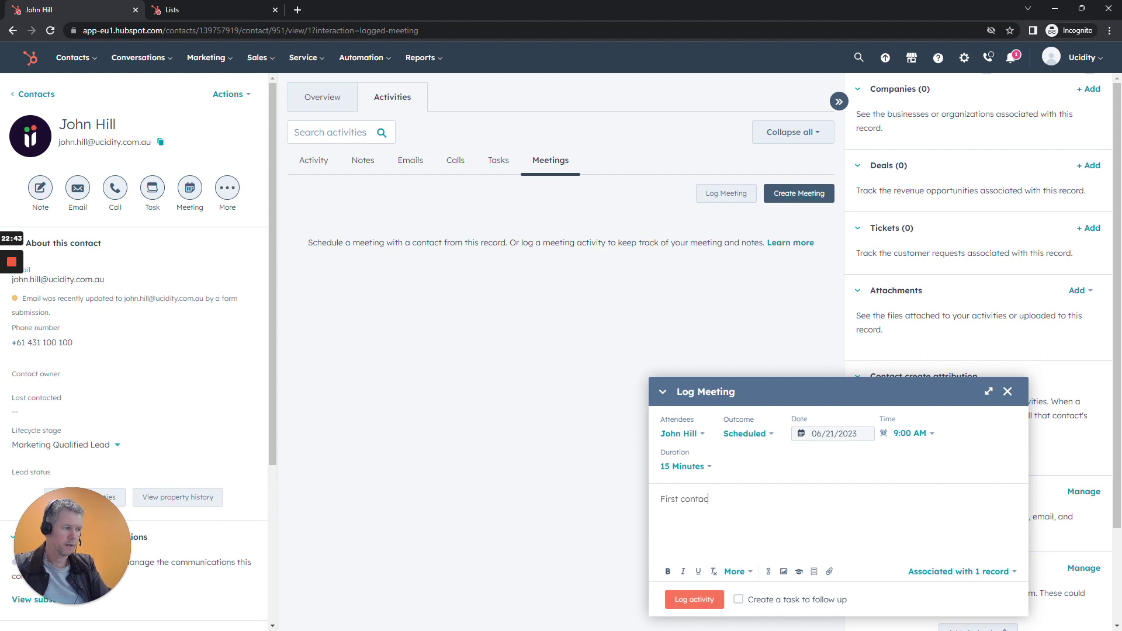
{"action": "type", "text": "t with John"}
{"action": "left_click", "coordinate": [694, 600]}
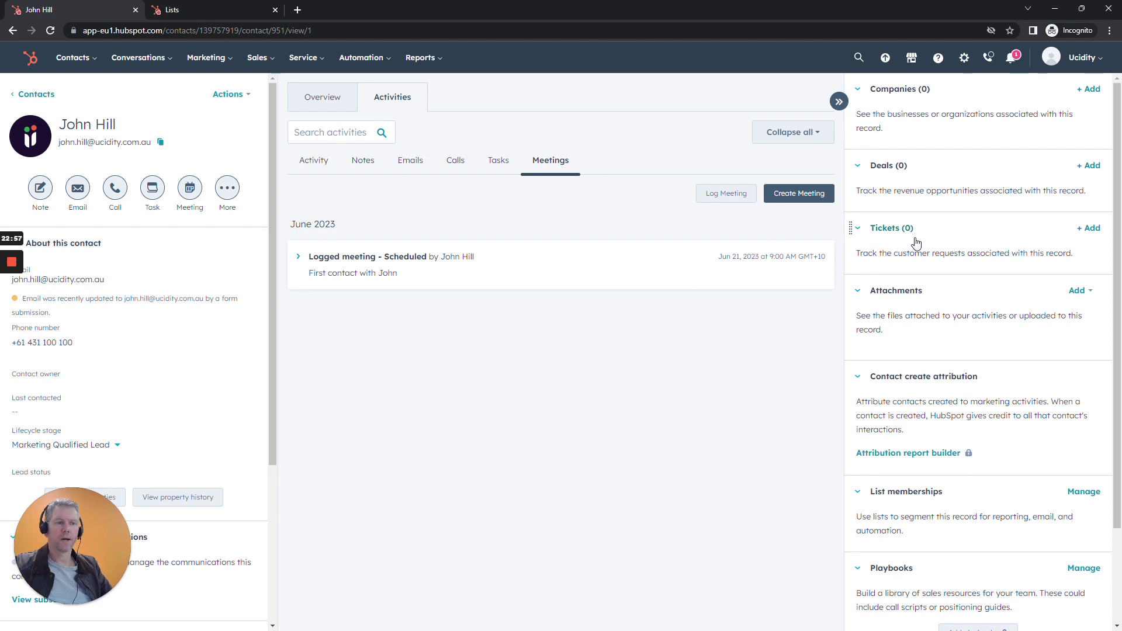
Create a deal for the contact named with 'XYZ' Product, in Sales Pipeline at Appointment Scheduled.
{"action": "left_click", "coordinate": [1087, 167]}
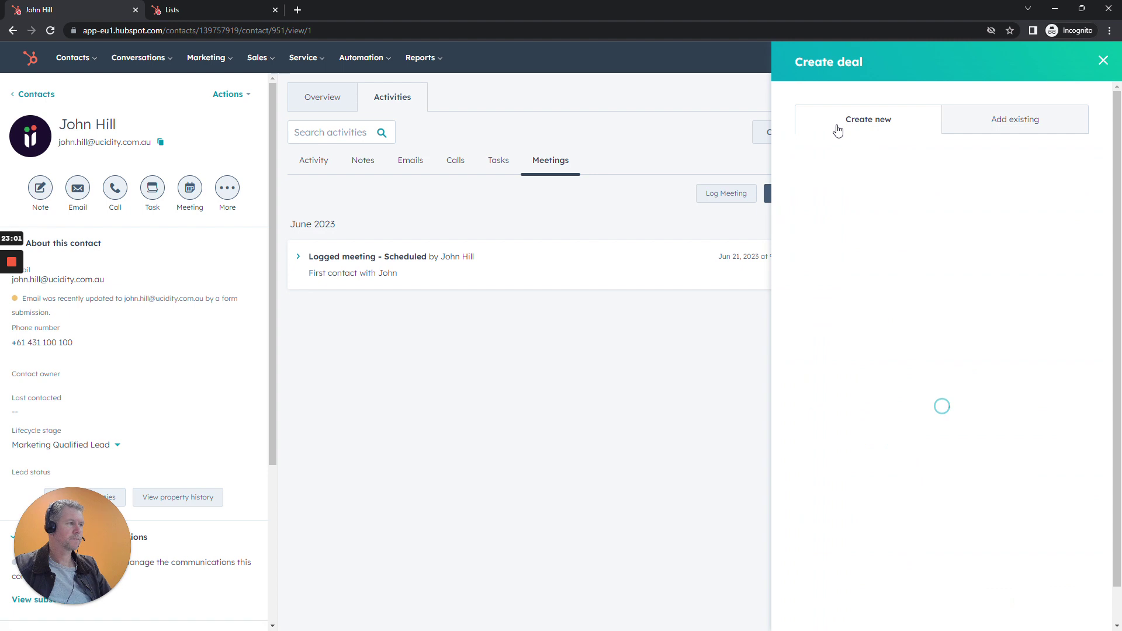
{"action": "left_click_drag", "start_coordinate": [891, 196], "coordinate": [848, 196]}
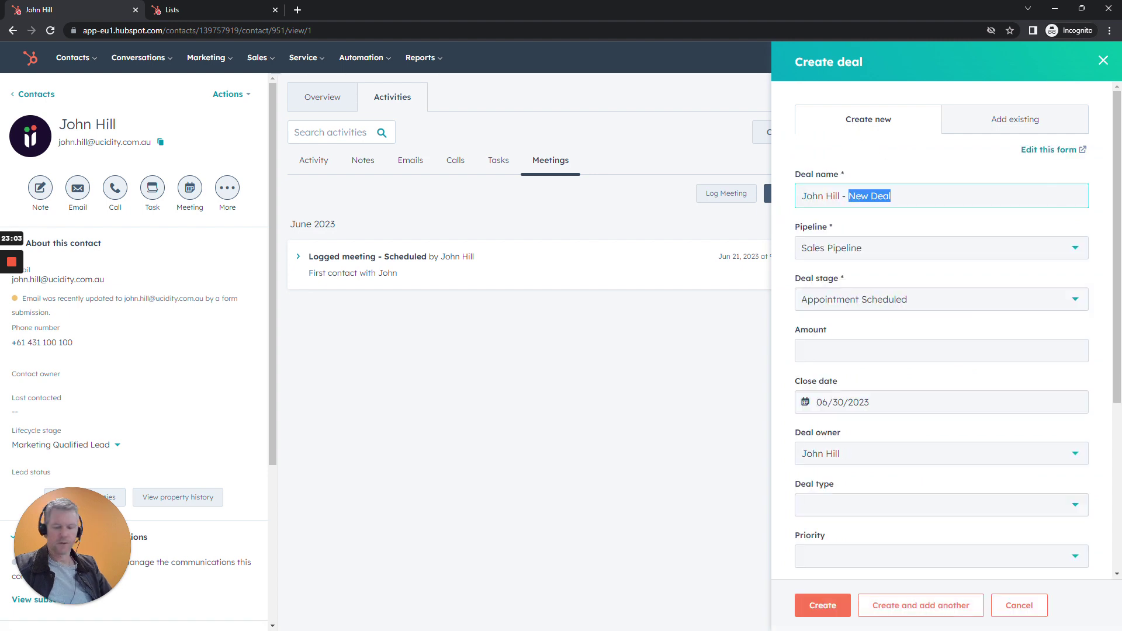
{"action": "type", "text": "XYZ"}
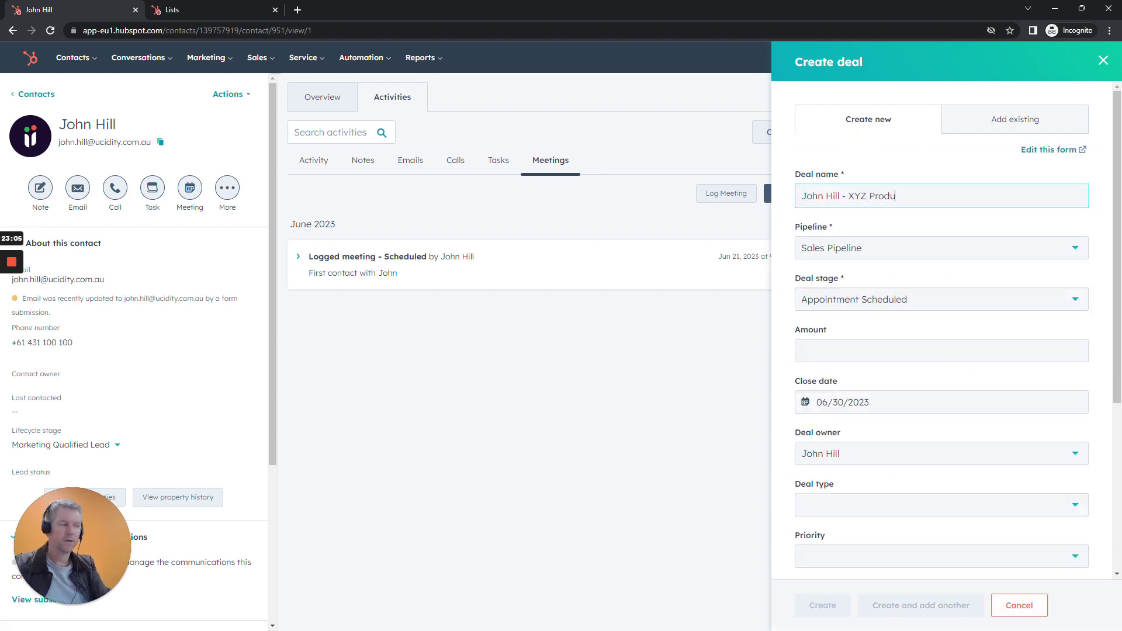
{"action": "scroll", "coordinate": [950, 315], "scroll_direction": "down", "scroll_amount": 5}
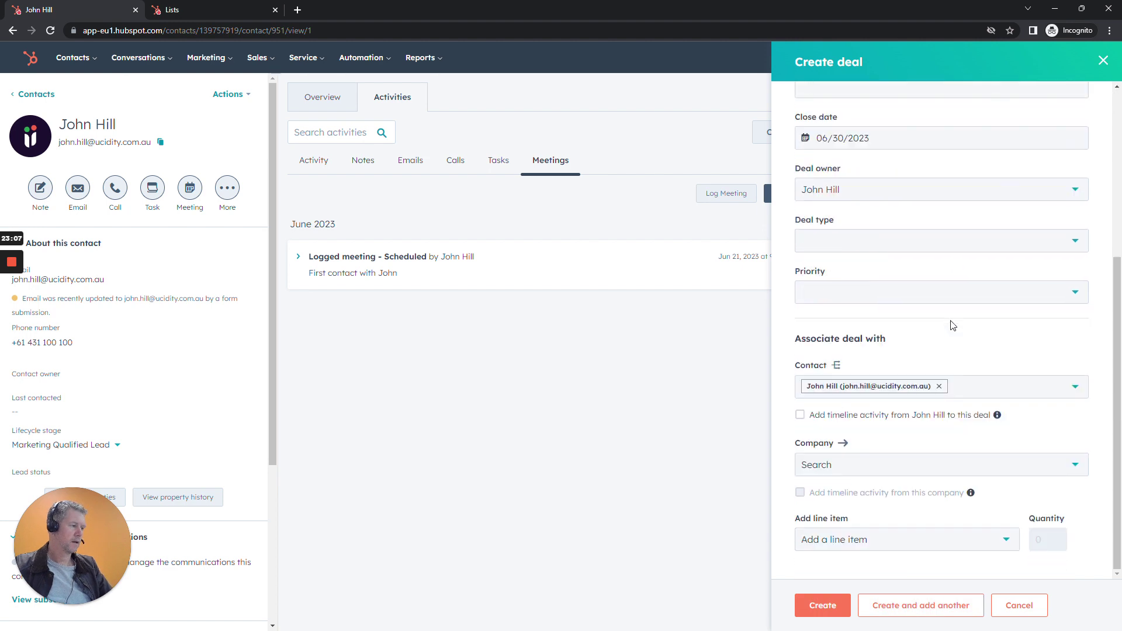
{"action": "left_click", "coordinate": [837, 604]}
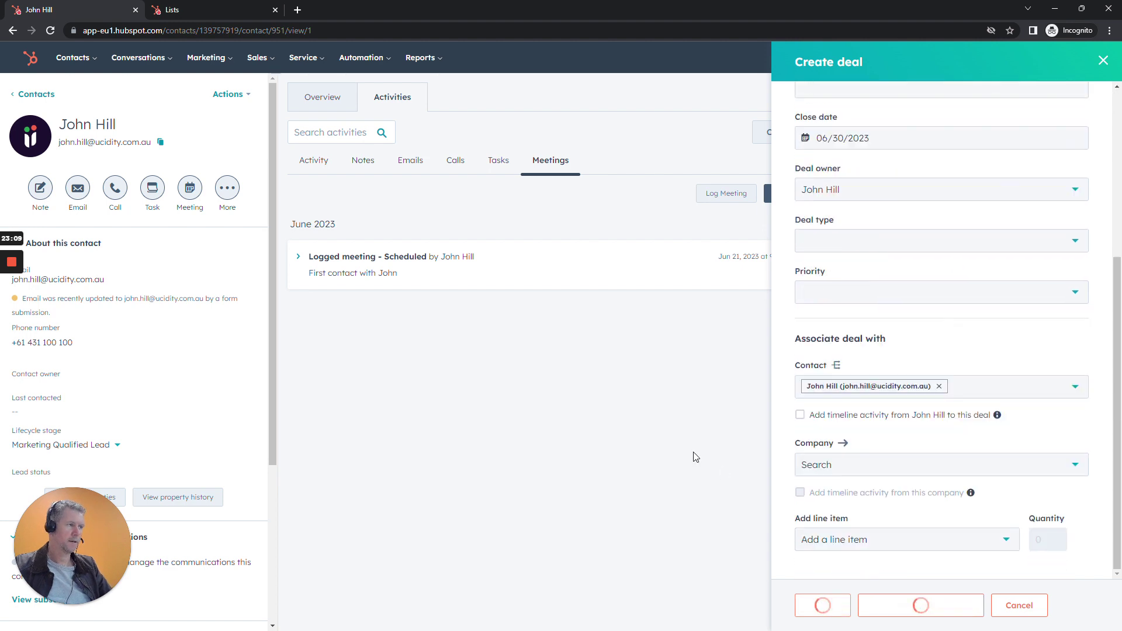
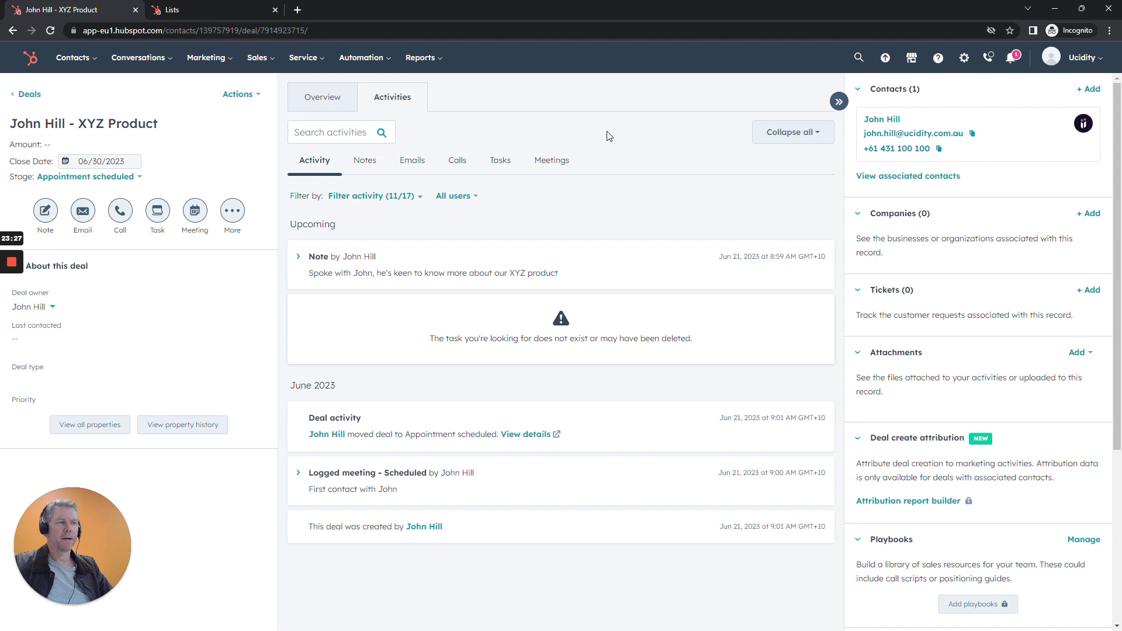
Open the Sales menu from the XYZ Product deal record.
{"action": "left_click", "coordinate": [261, 67]}
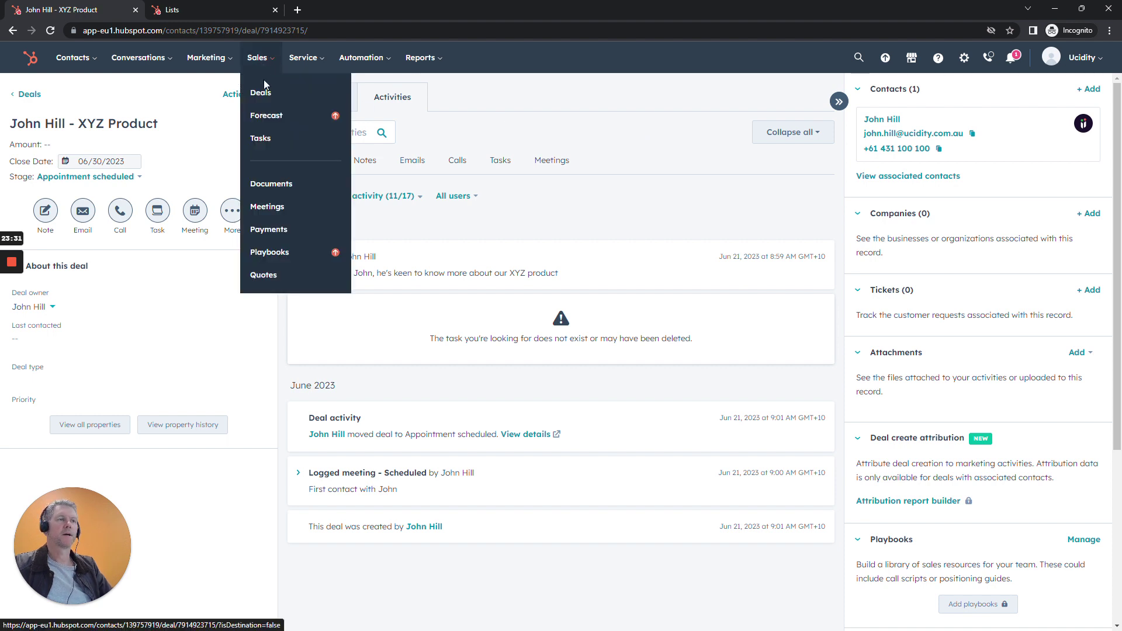
On the Deals board view, drag the XYZ Product deal into Qualified to Buy and reopen its record.
{"action": "left_click", "coordinate": [263, 94]}
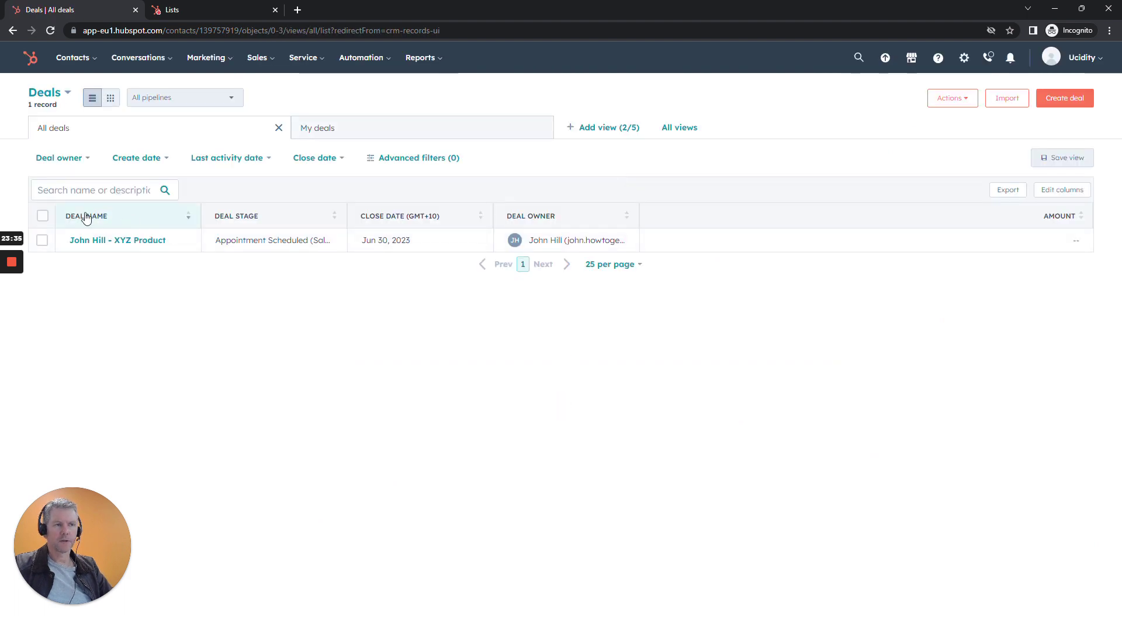
{"action": "left_click", "coordinate": [114, 103]}
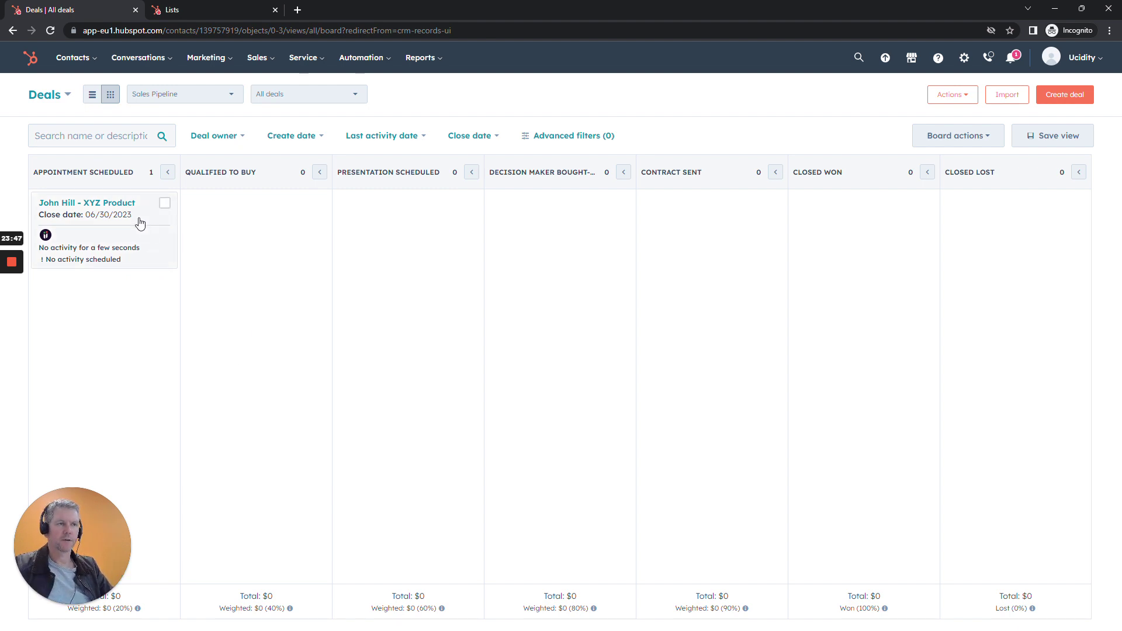
{"action": "left_click_drag", "start_coordinate": [141, 221], "coordinate": [294, 223]}
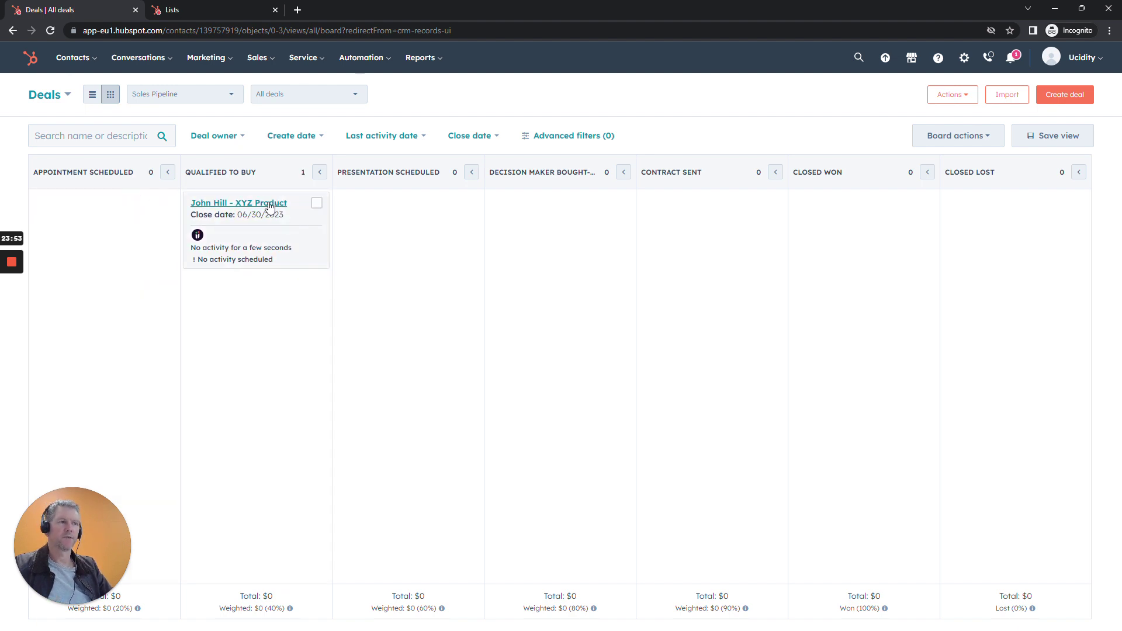
{"action": "left_click", "coordinate": [269, 204]}
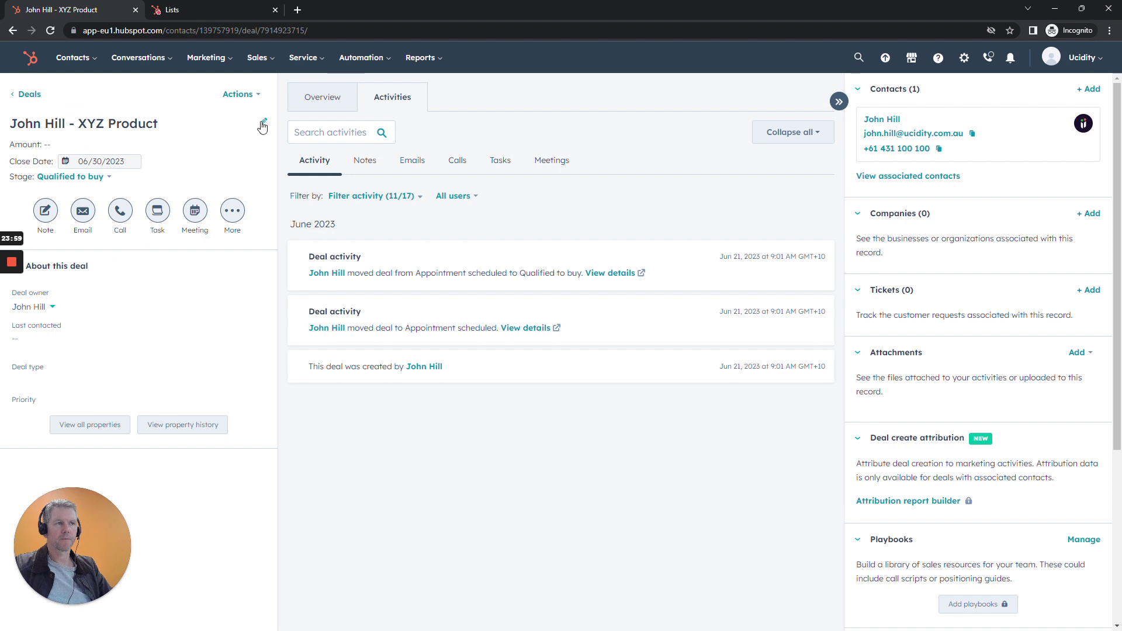
Set the XYZ Product deal amount to $5,000 and save it.
{"action": "left_click", "coordinate": [263, 121]}
{"action": "left_click", "coordinate": [277, 236]}
{"action": "type", "text": "5550.00"}
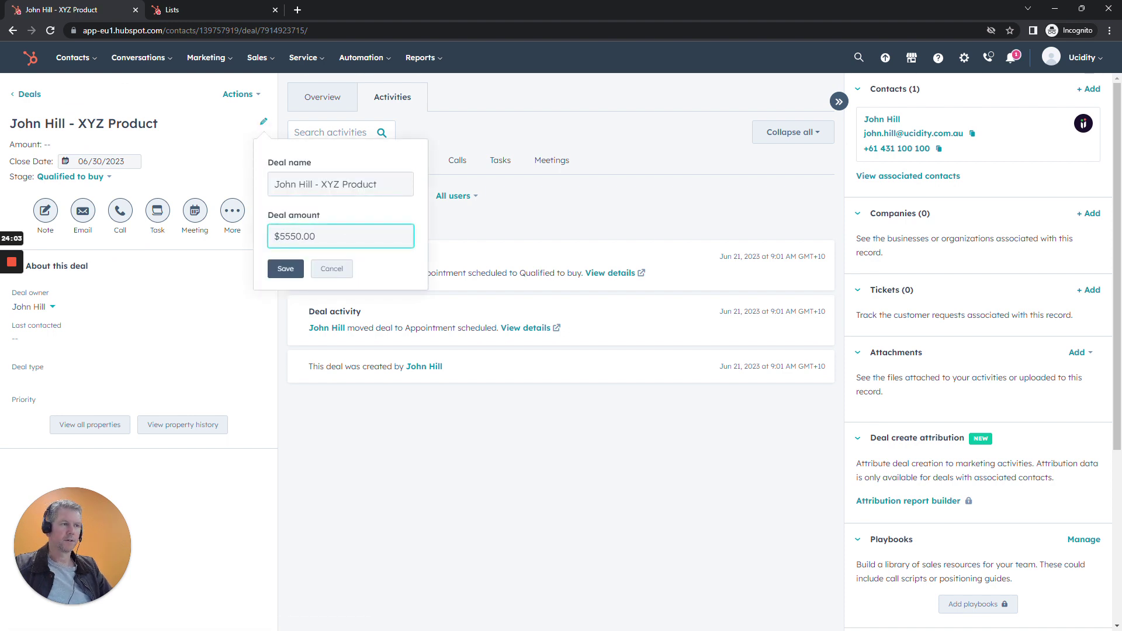
{"action": "key", "text": "BackSpace"}
{"action": "key", "text": "BackSpace"}
{"action": "key", "text": "BackSpace"}
{"action": "type", "text": "500"}
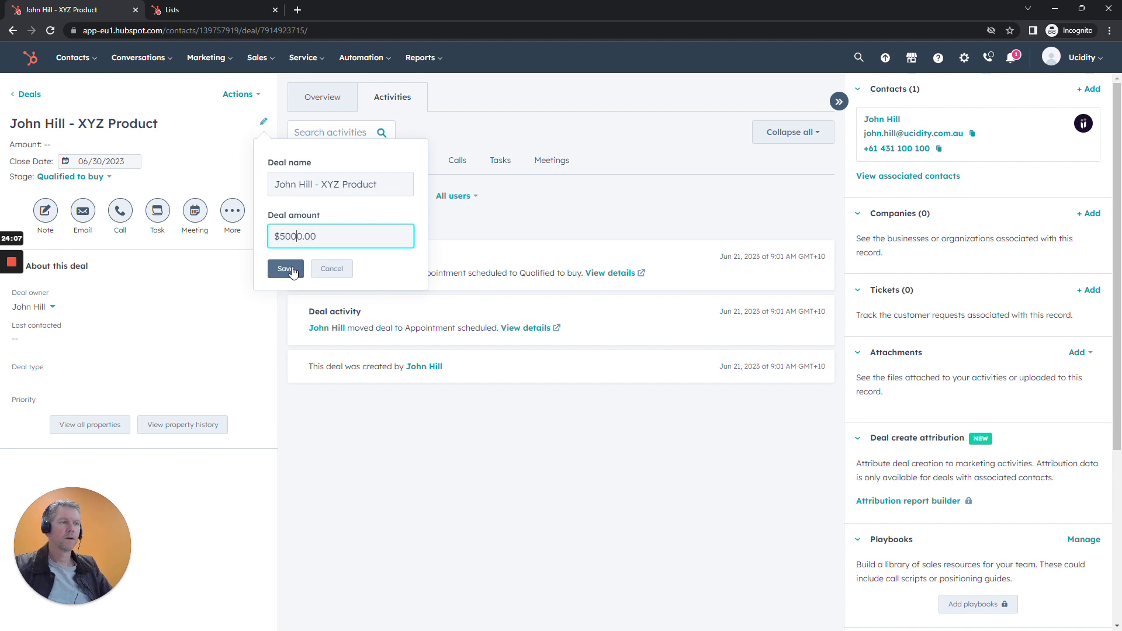
{"action": "left_click", "coordinate": [287, 270]}
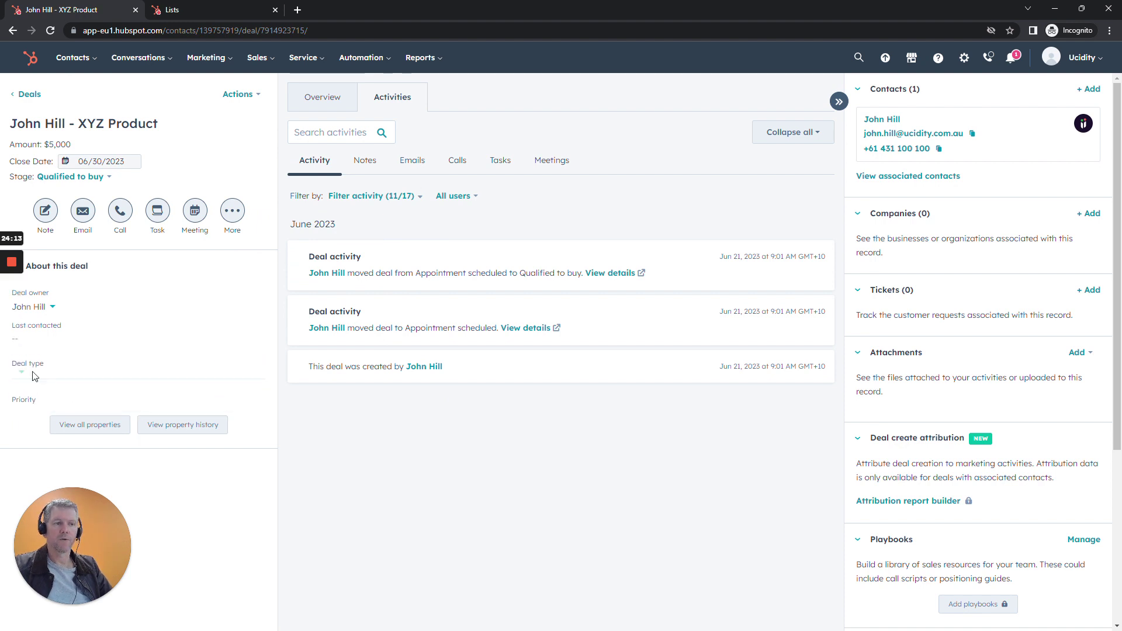
Save the deal type as New Business, then go back to the deals board.
{"action": "left_click", "coordinate": [36, 375]}
{"action": "left_click", "coordinate": [45, 420]}
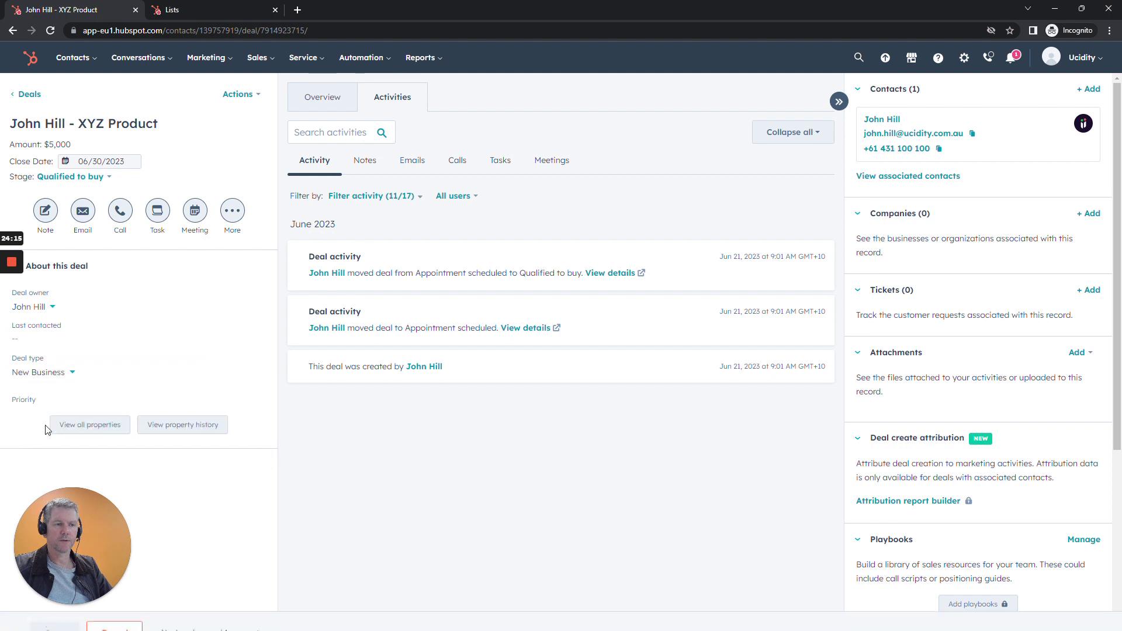
{"action": "left_click_drag", "start_coordinate": [92, 512], "coordinate": [96, 465]}
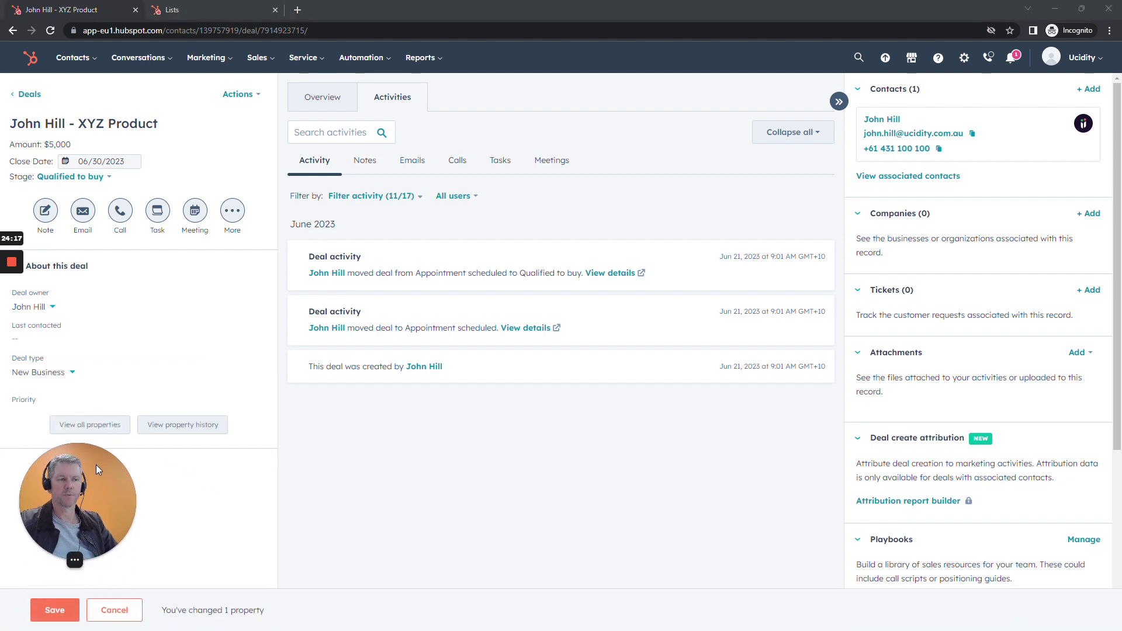
{"action": "left_click", "coordinate": [55, 609]}
{"action": "left_click_drag", "start_coordinate": [91, 467], "coordinate": [90, 500]}
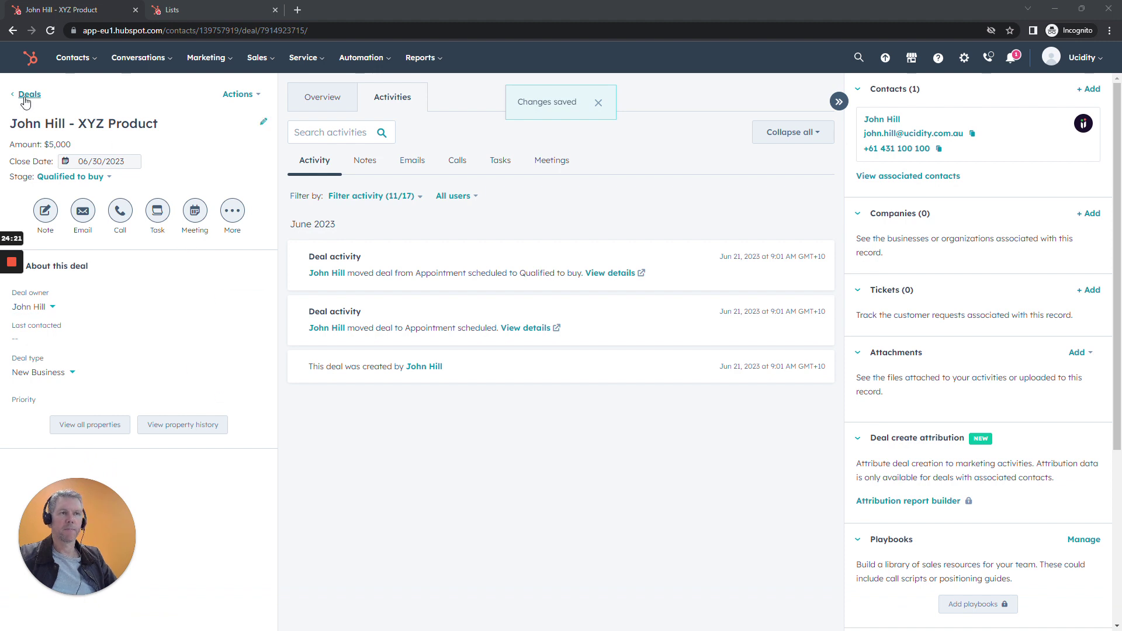
{"action": "left_click", "coordinate": [27, 94]}
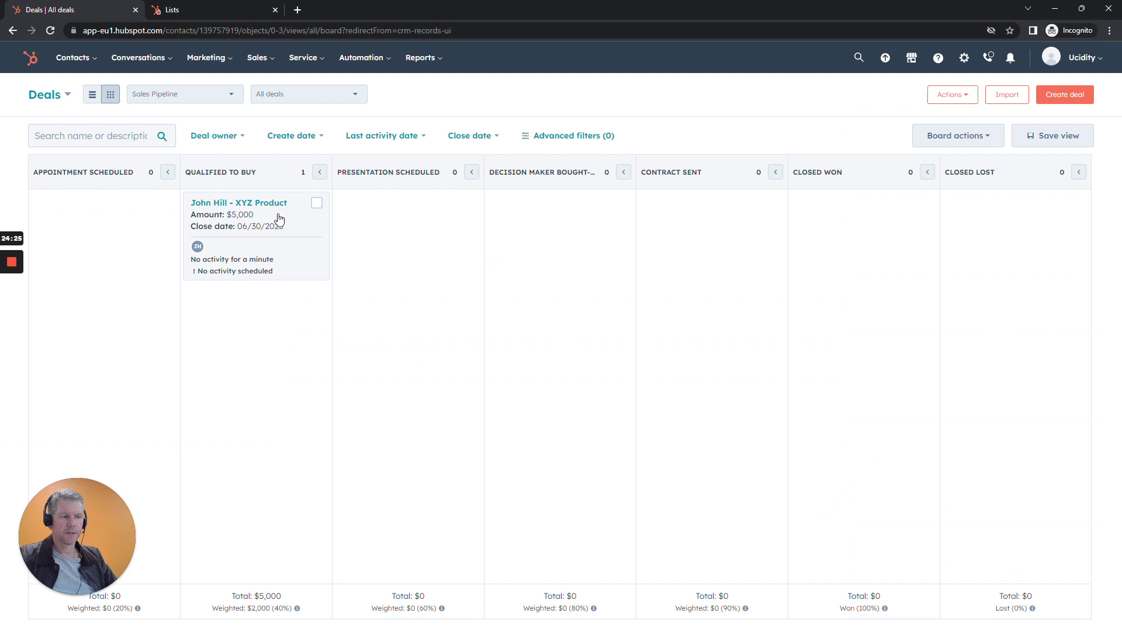
Check the Qualified to Buy totals ($5,000, $2,000 weighted), then switch to the Lists tab.
{"action": "left_click", "coordinate": [296, 250]}
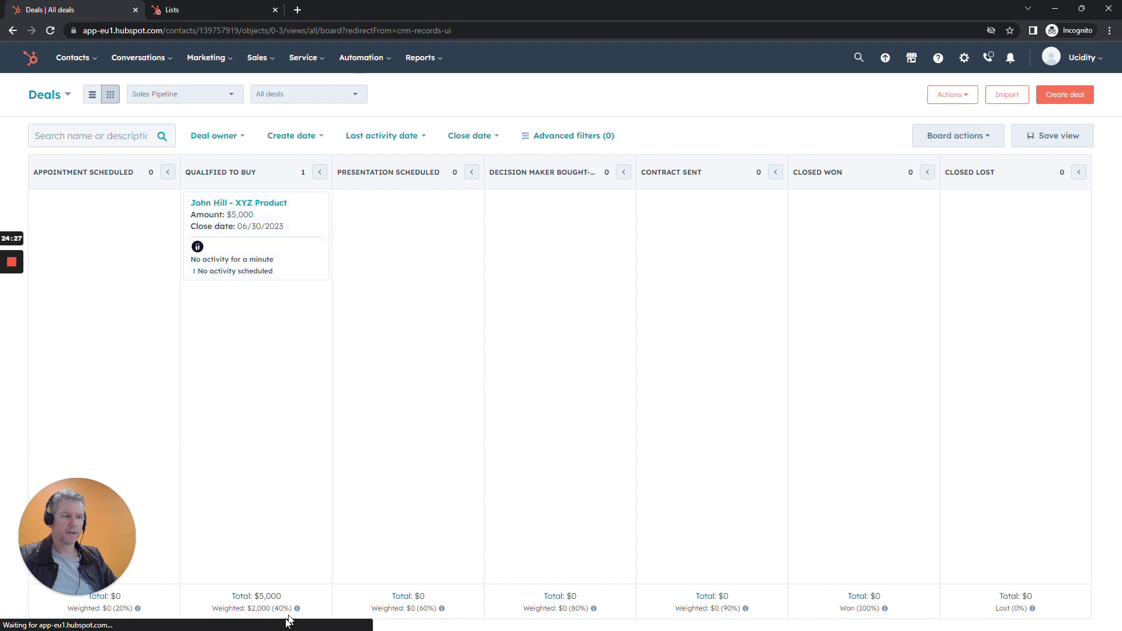
{"action": "triple_click", "coordinate": [248, 599]}
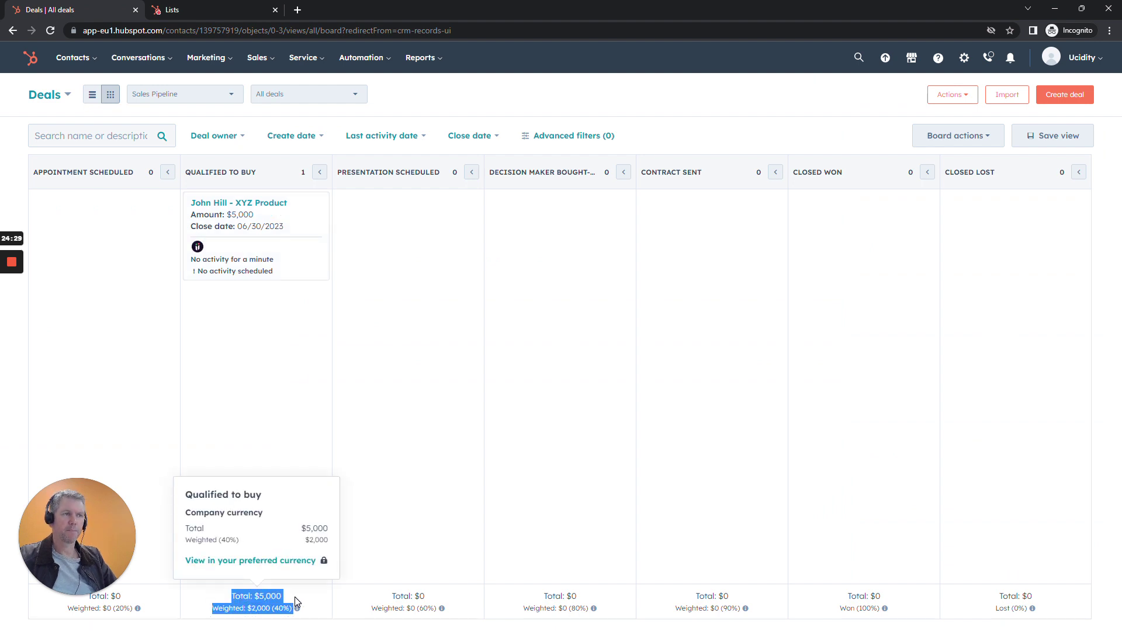
{"action": "left_click", "coordinate": [298, 599]}
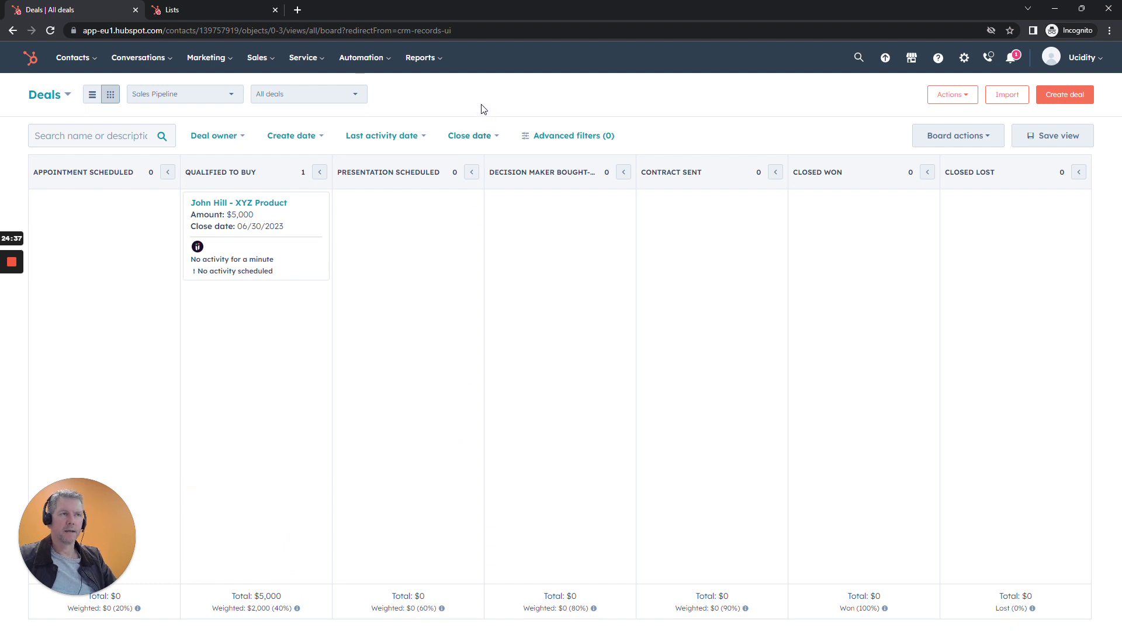
{"action": "left_click", "coordinate": [154, 8]}
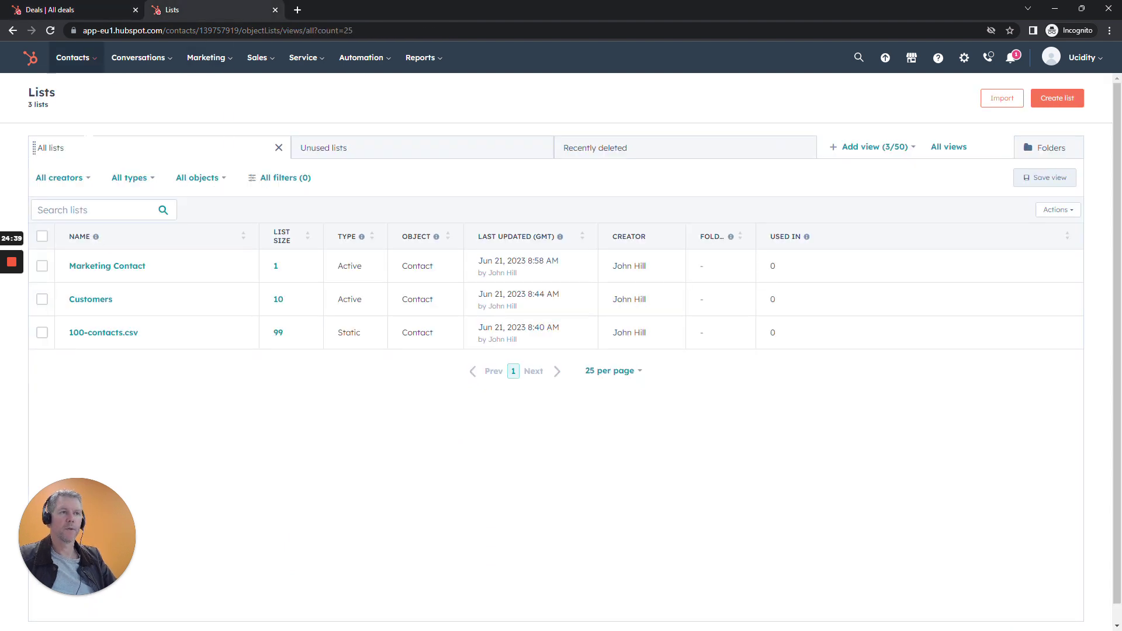
Open the second contact's record from the contacts list and start a new deal.
{"action": "mouse_move", "coordinate": [75, 61]}
{"action": "left_click", "coordinate": [76, 96]}
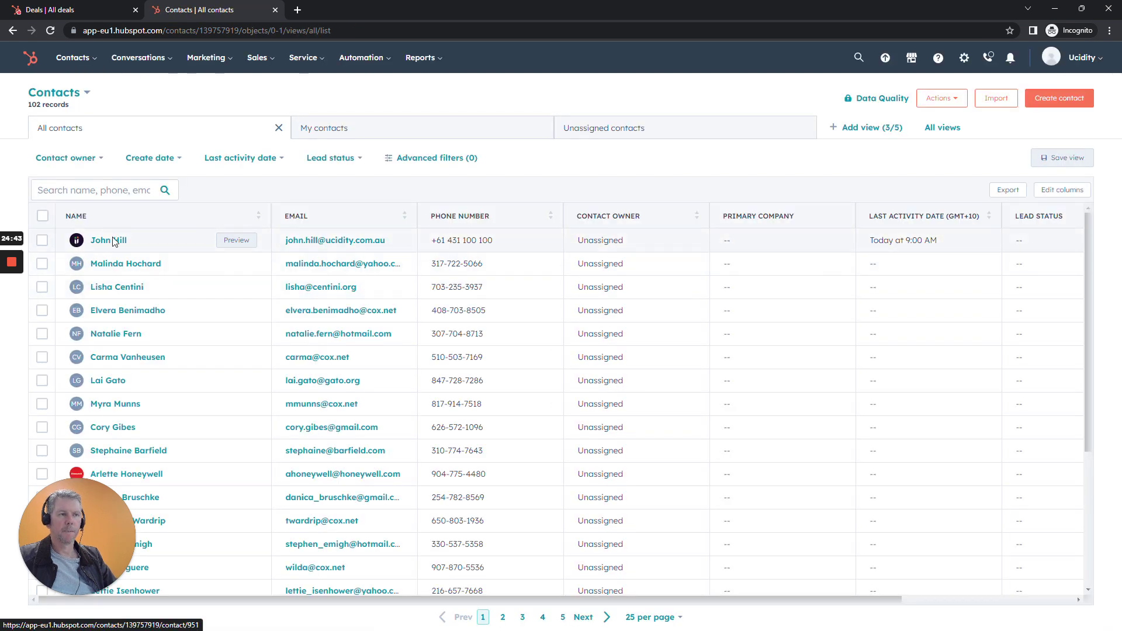
{"action": "left_click", "coordinate": [131, 264]}
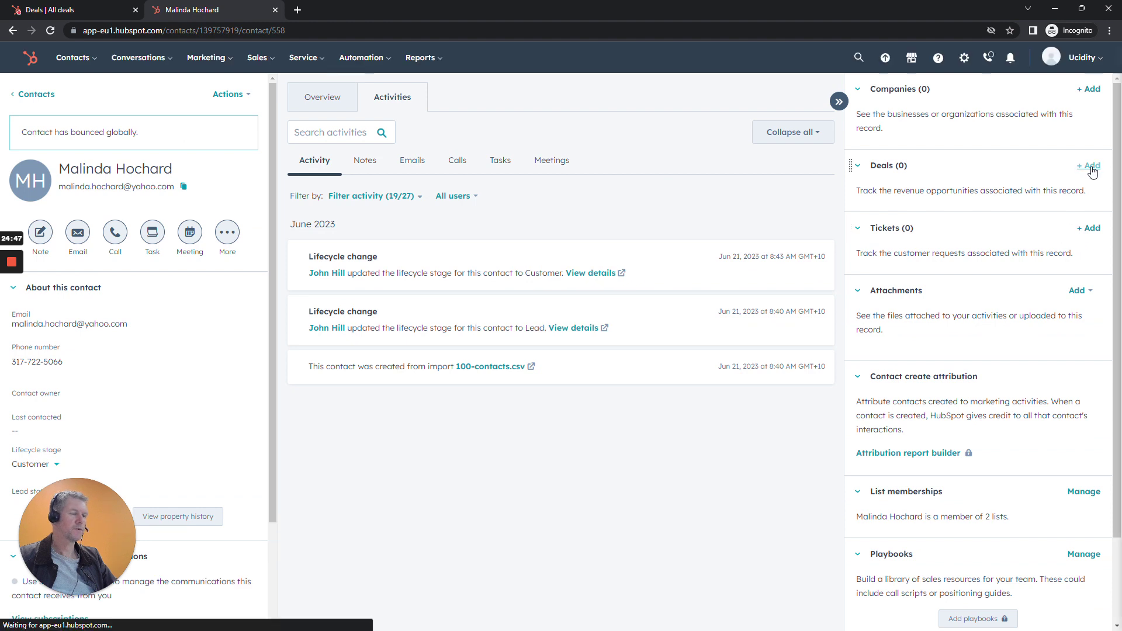
{"action": "left_click", "coordinate": [1090, 168]}
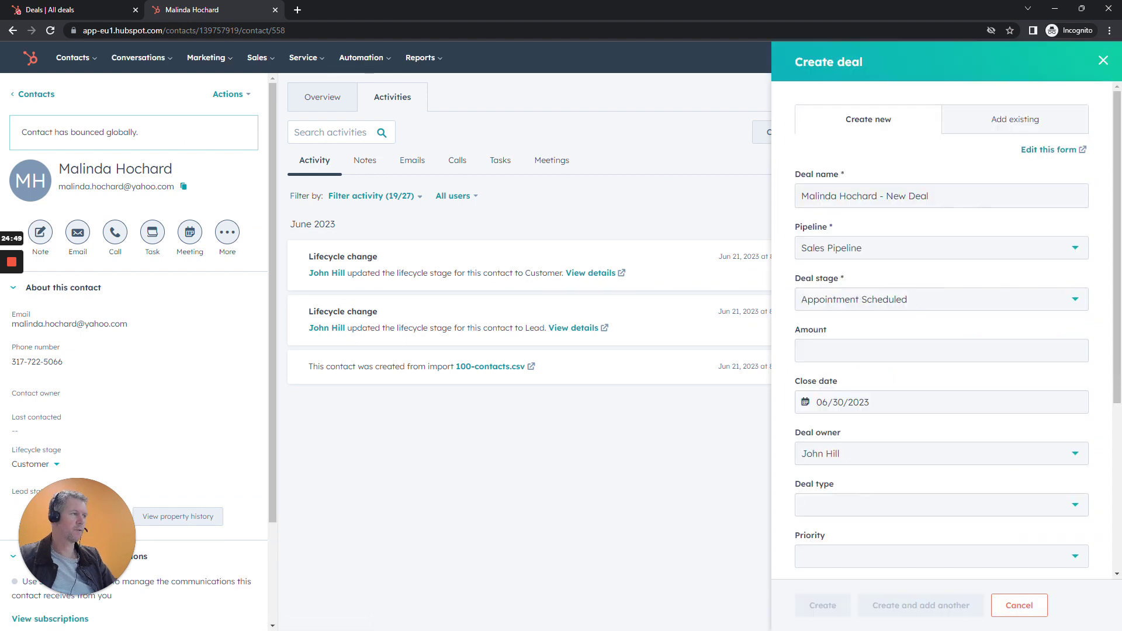
Name the deal 'ABC Product' with a $15,000 amount and create it.
{"action": "left_click_drag", "start_coordinate": [886, 196], "coordinate": [930, 197]}
{"action": "type", "text": "ABC Product"}
{"action": "left_click", "coordinate": [872, 351]}
{"action": "type", "text": "150000"}
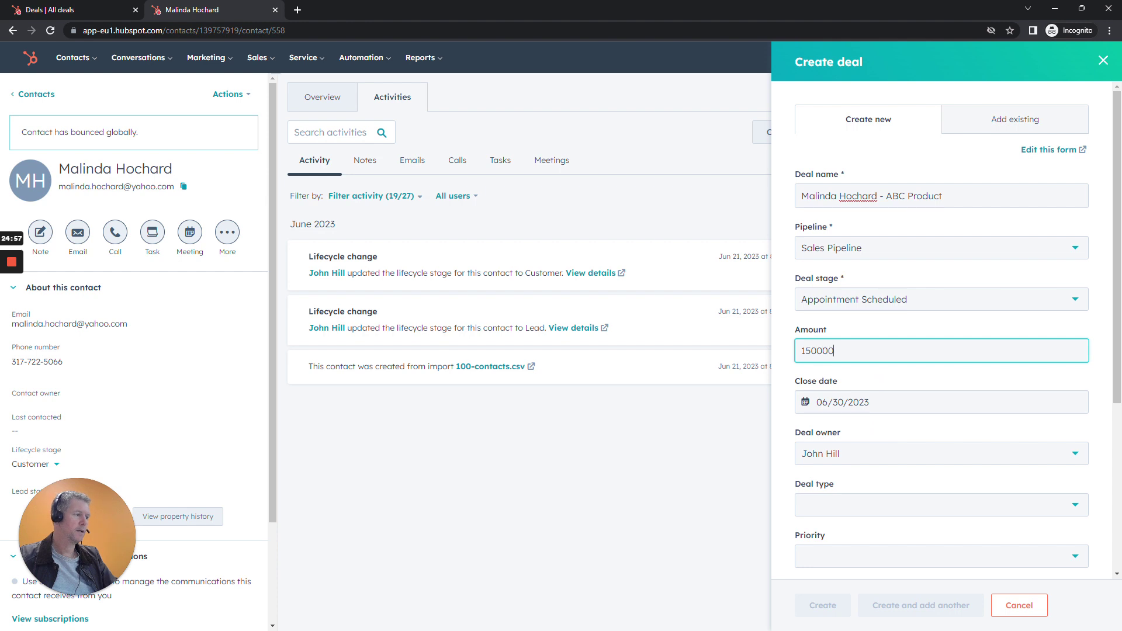
{"action": "key", "text": "Tab"}
{"action": "left_click", "coordinate": [873, 351]}
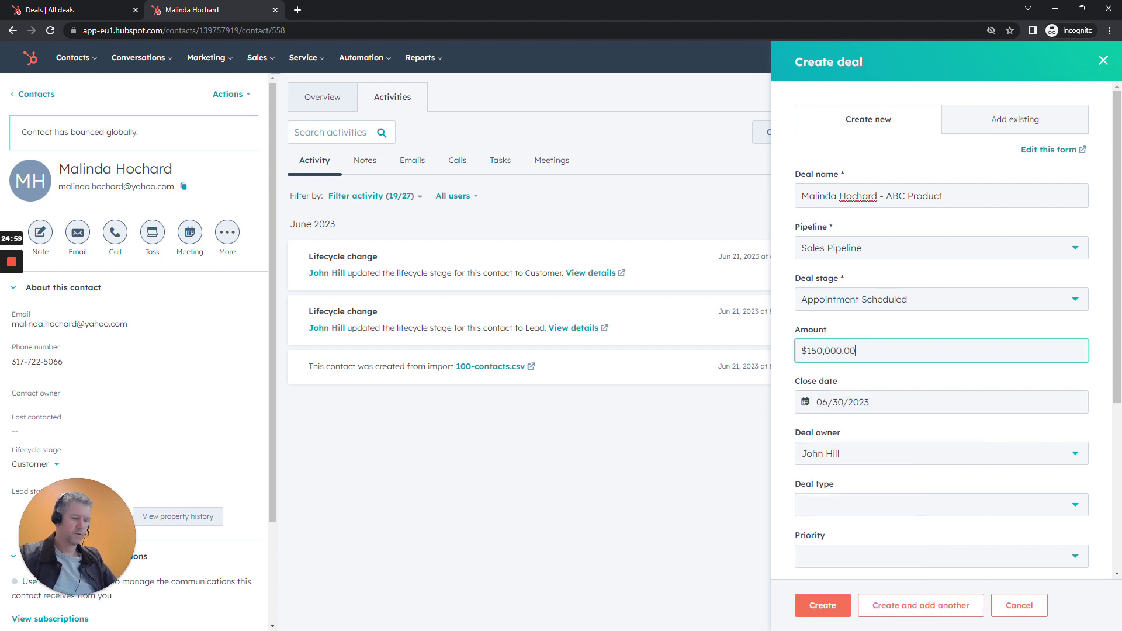
{"action": "key", "text": "BackSpace"}
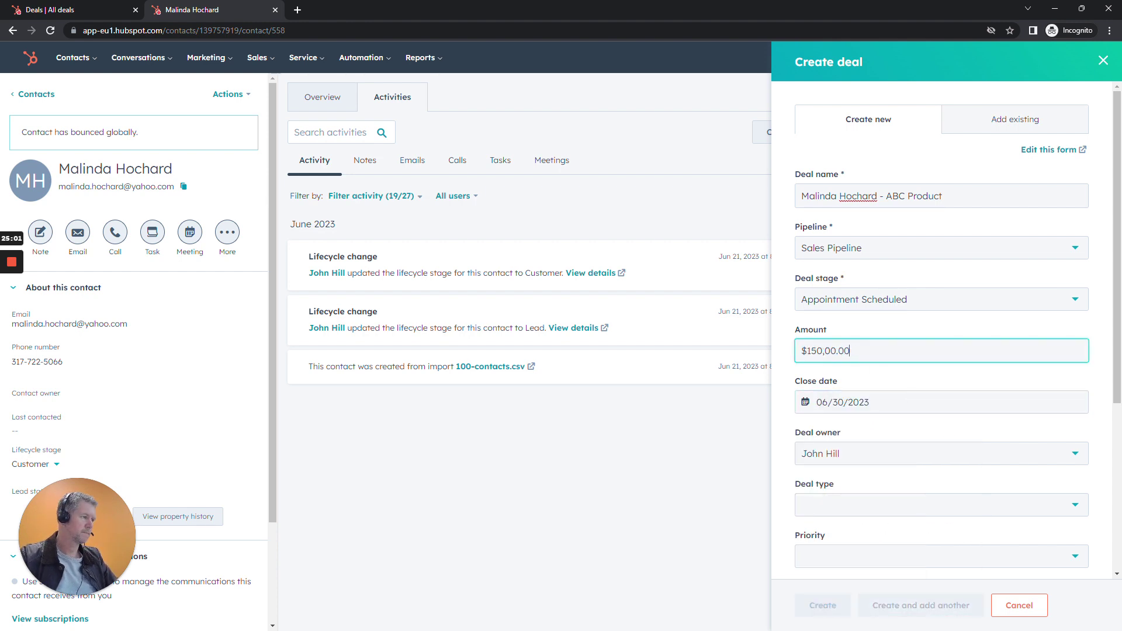
{"action": "scroll", "coordinate": [879, 547], "scroll_direction": "down", "scroll_amount": 3}
{"action": "left_click", "coordinate": [824, 605]}
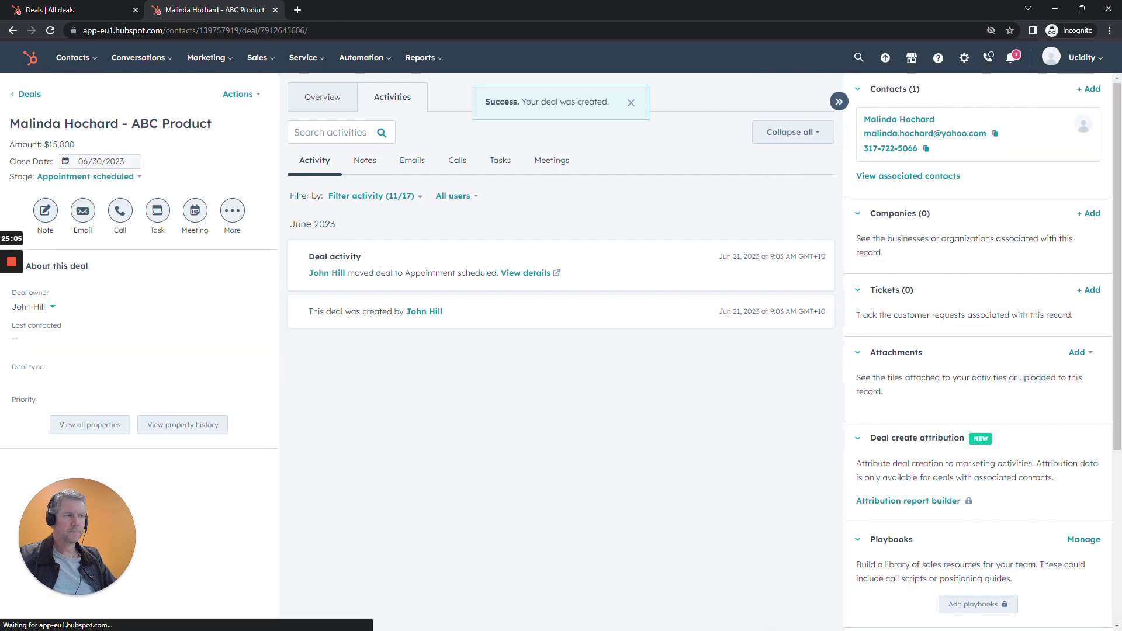
Reload the deals board and drag the ABC Product deal into Qualified to Buy.
{"action": "left_click", "coordinate": [76, 10]}
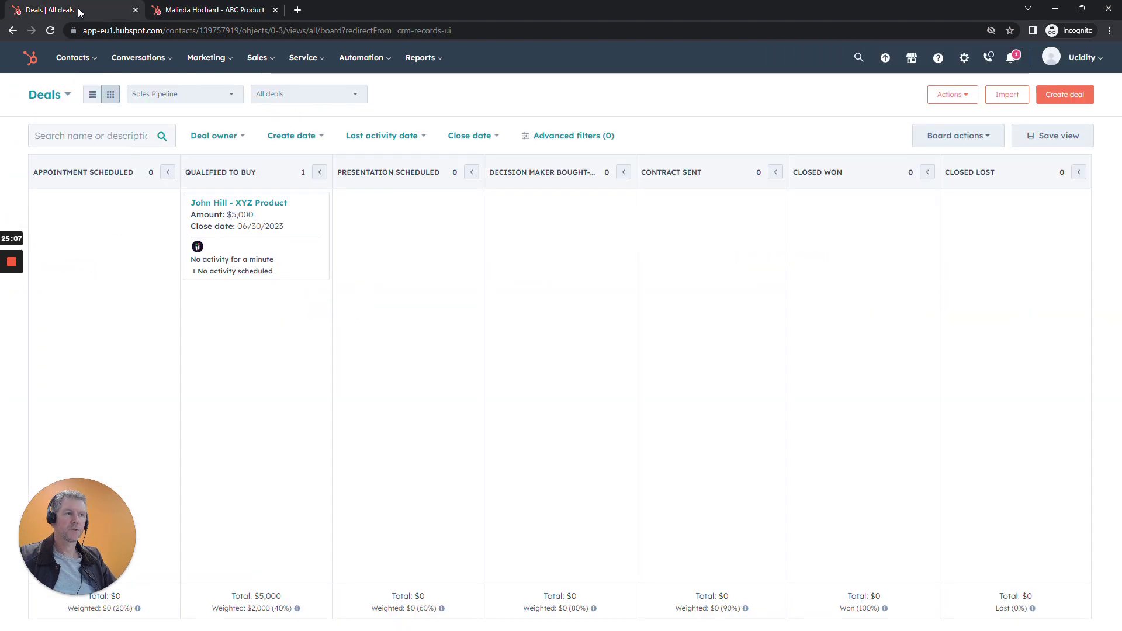
{"action": "left_click", "coordinate": [50, 30]}
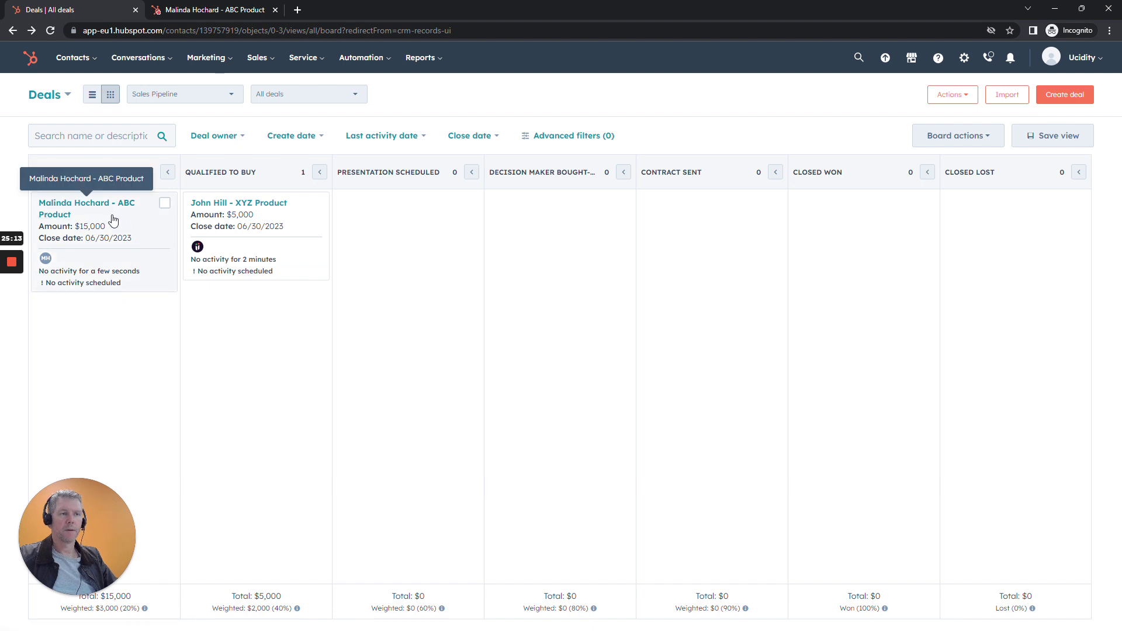
{"action": "left_click_drag", "start_coordinate": [120, 226], "coordinate": [262, 224]}
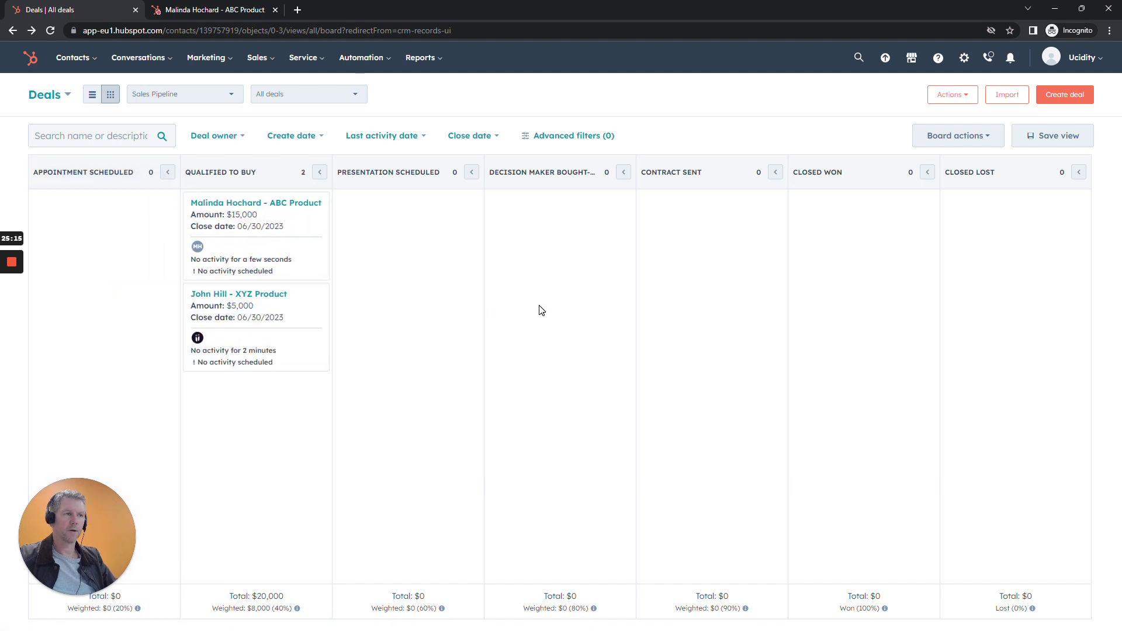
Point out the Qualified to Buy totals: $20,000 total and $8,000 weighted.
{"action": "mouse_move", "coordinate": [231, 595]}
{"action": "left_click_drag", "start_coordinate": [229, 596], "coordinate": [292, 597]}
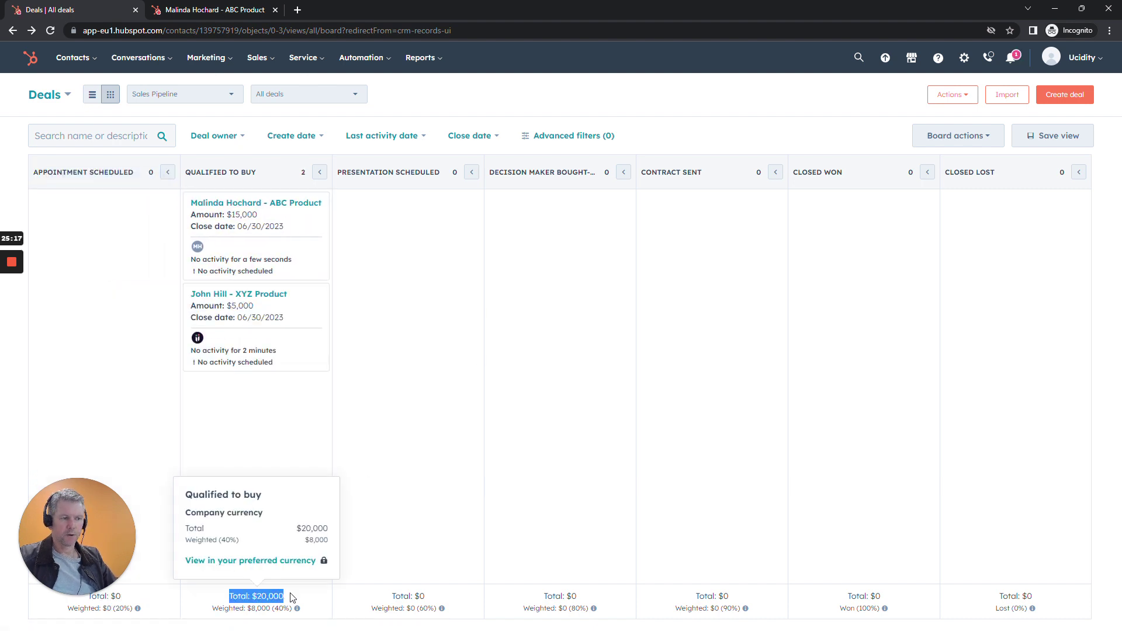
{"action": "left_click", "coordinate": [294, 597]}
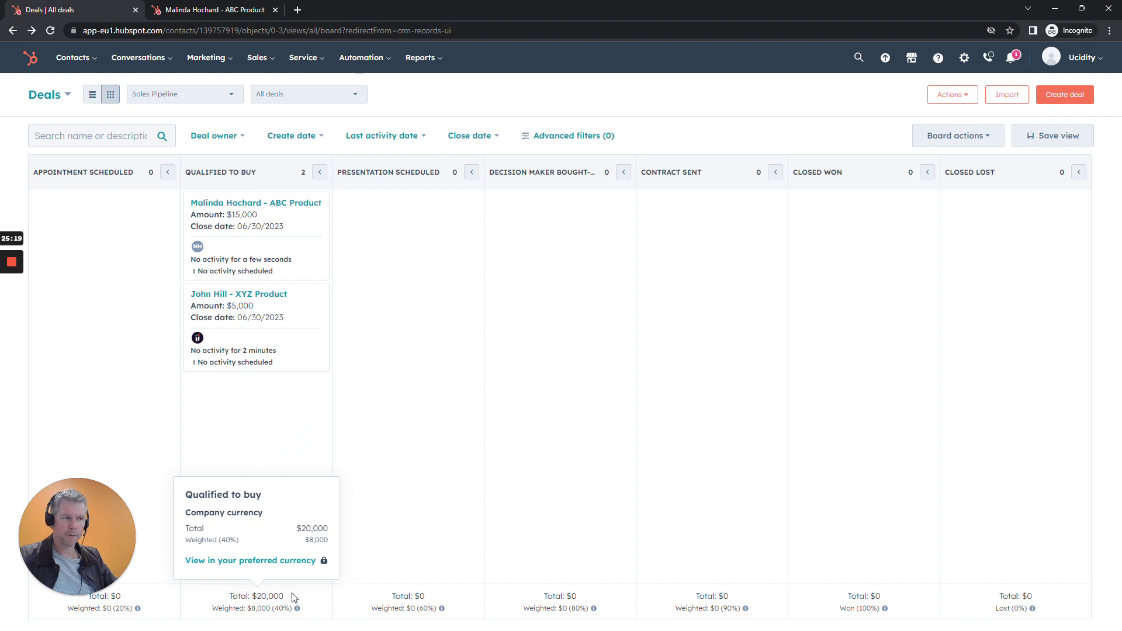
{"action": "left_click_drag", "start_coordinate": [212, 610], "coordinate": [296, 609]}
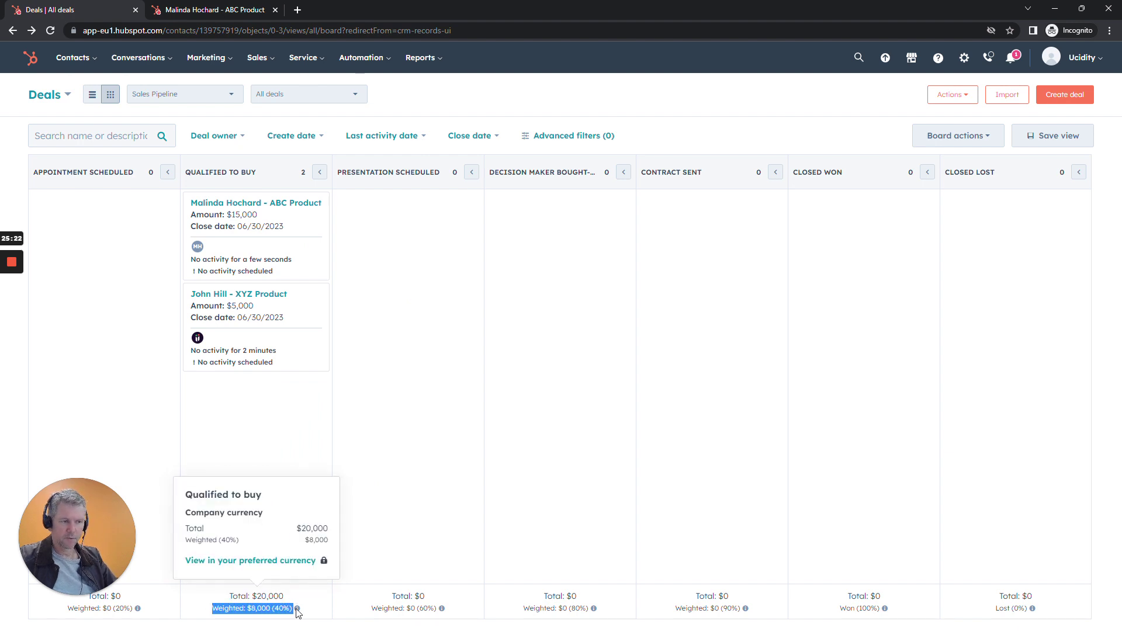
{"action": "left_click", "coordinate": [345, 610]}
{"action": "left_click_drag", "start_coordinate": [261, 174], "coordinate": [185, 177]}
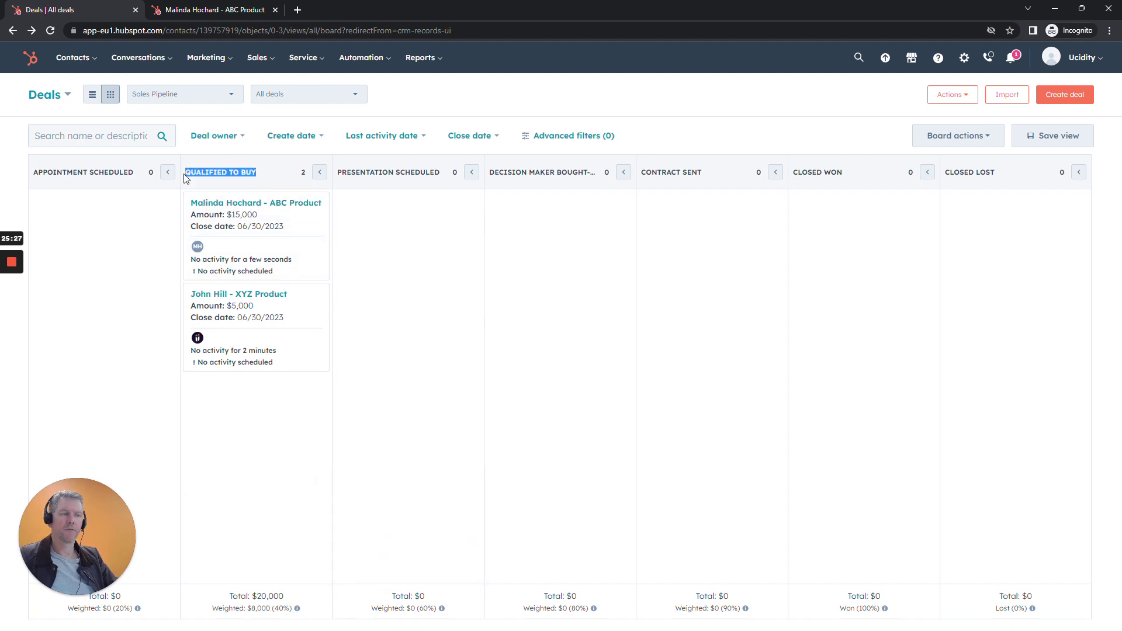
{"action": "left_click", "coordinate": [557, 112]}
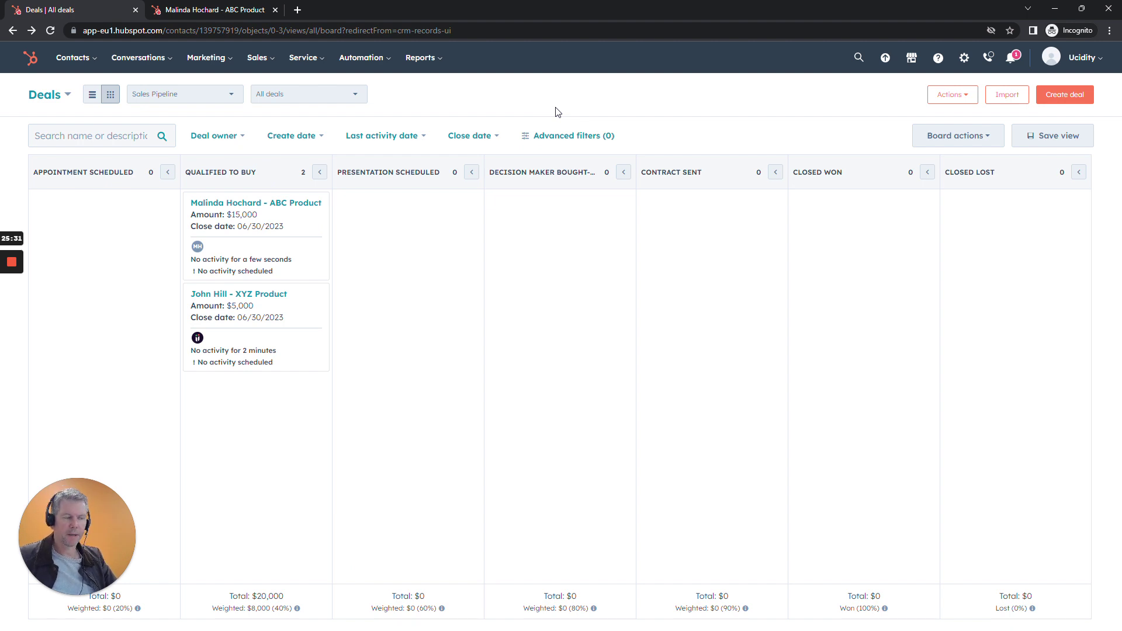
{"action": "mouse_move", "coordinate": [245, 615]}
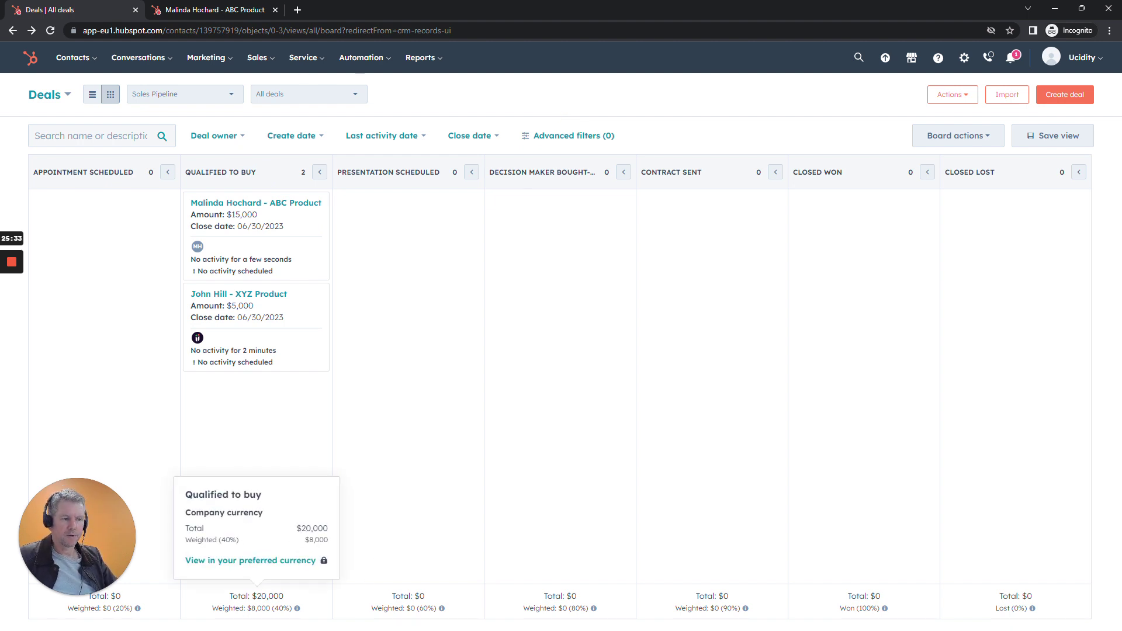
{"action": "left_click_drag", "start_coordinate": [248, 608], "coordinate": [267, 608]}
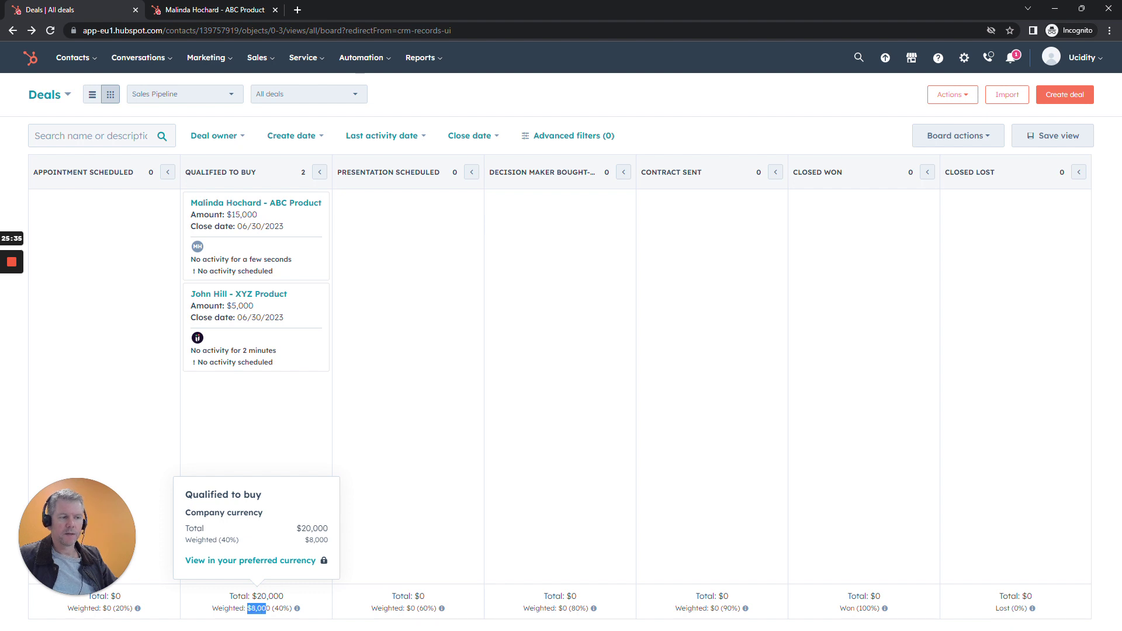
{"action": "left_click", "coordinate": [269, 609]}
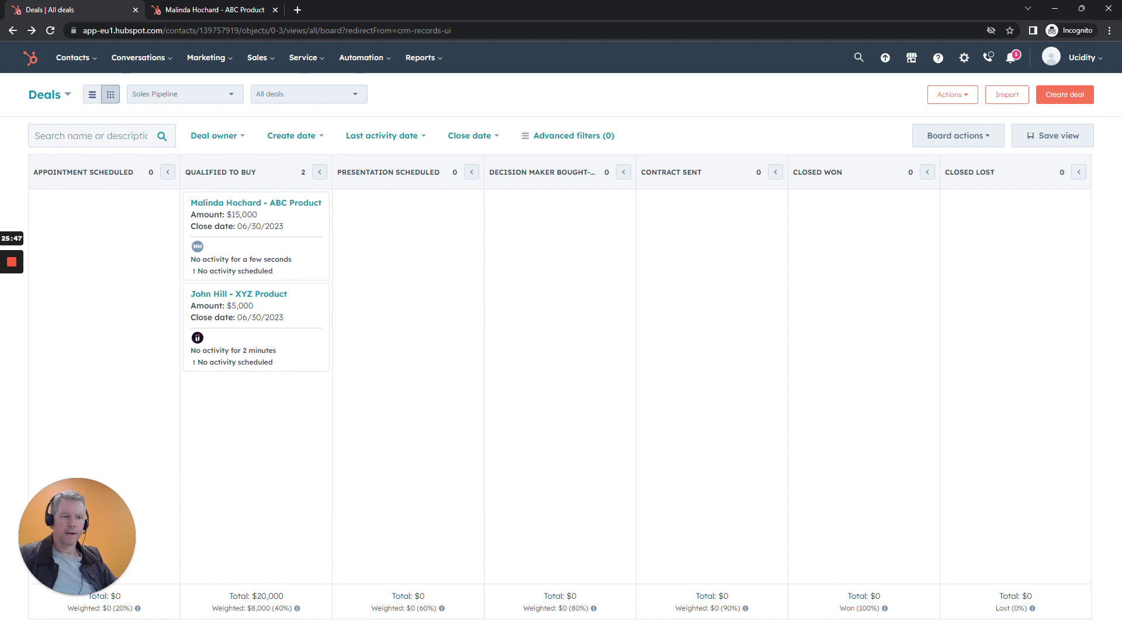
{"action": "left_click_drag", "start_coordinate": [213, 608], "coordinate": [267, 608]}
{"action": "left_click", "coordinate": [406, 532]}
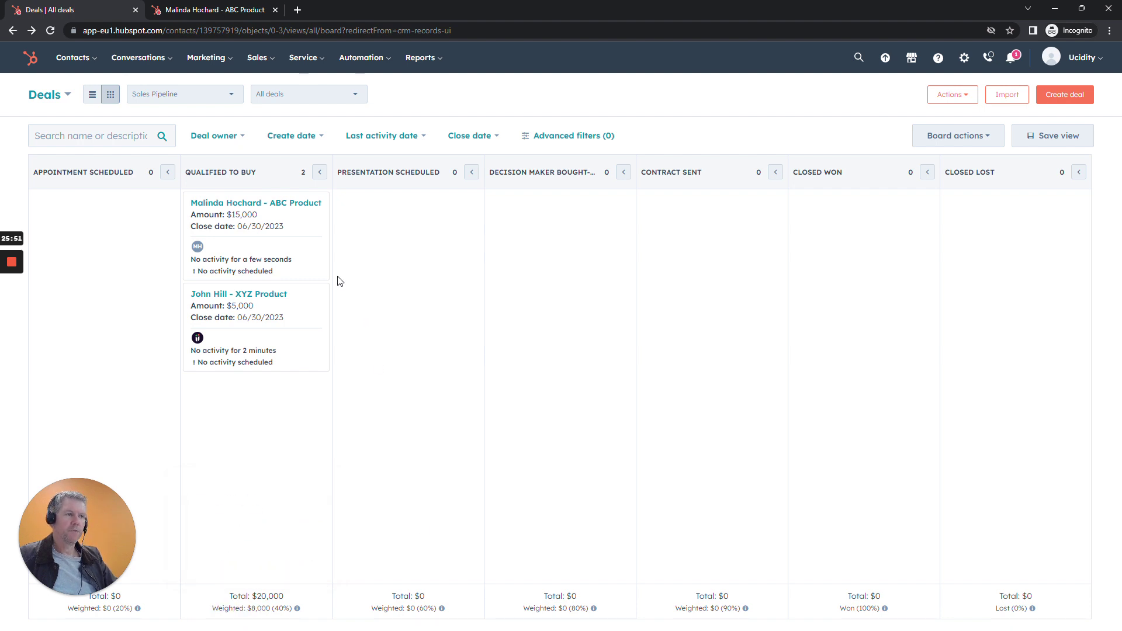
Drag ABC Product into Decision Maker Bought-In and note its 80% probability, $12,000 weighted.
{"action": "left_click_drag", "start_coordinate": [306, 248], "coordinate": [605, 254]}
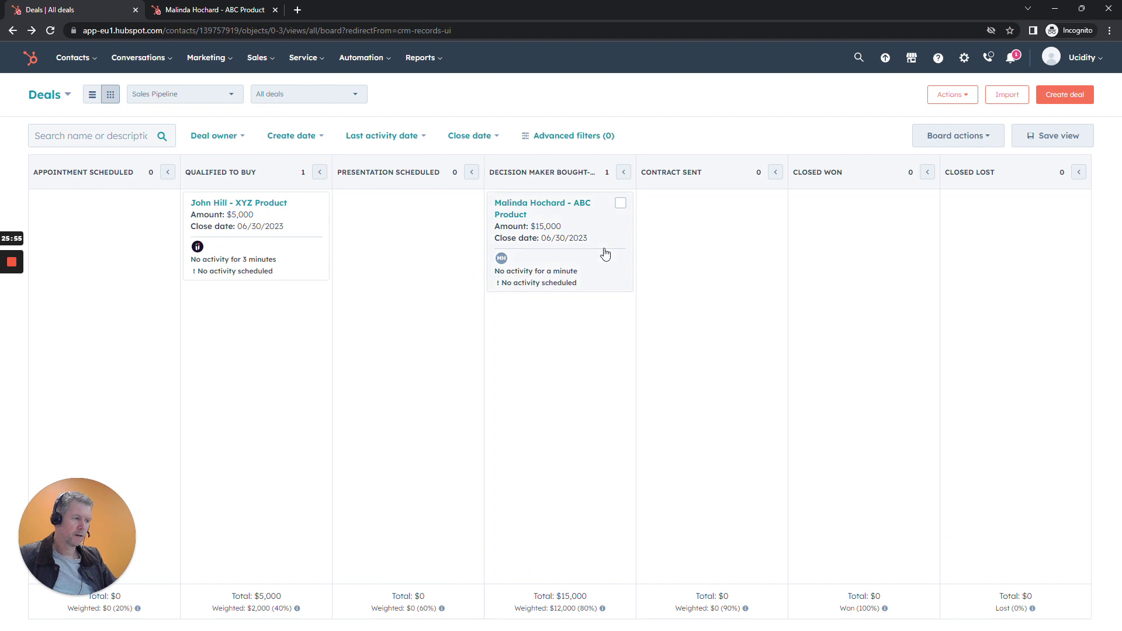
{"action": "mouse_move", "coordinate": [582, 611]}
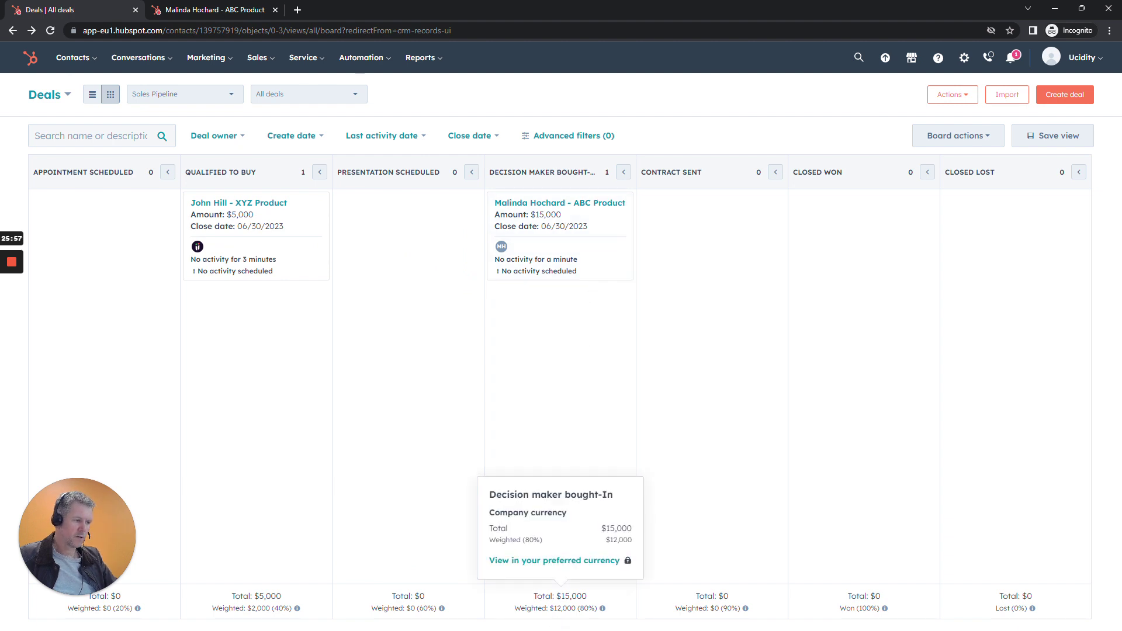
{"action": "left_click_drag", "start_coordinate": [577, 608], "coordinate": [594, 609]}
{"action": "left_click", "coordinate": [593, 609]}
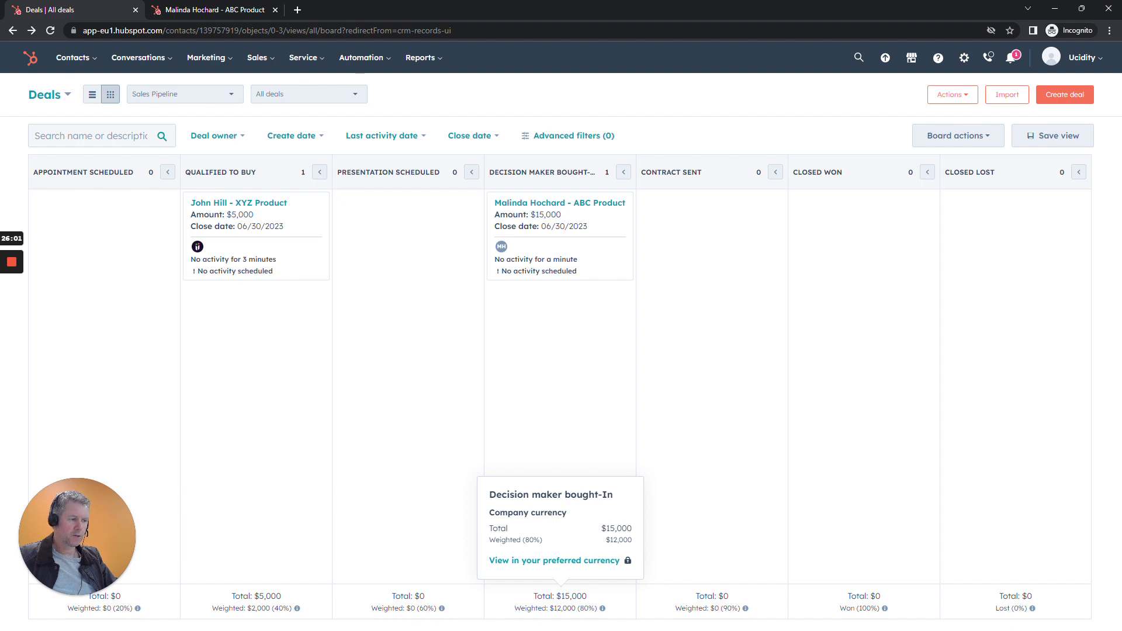
{"action": "left_click_drag", "start_coordinate": [549, 609], "coordinate": [577, 609]}
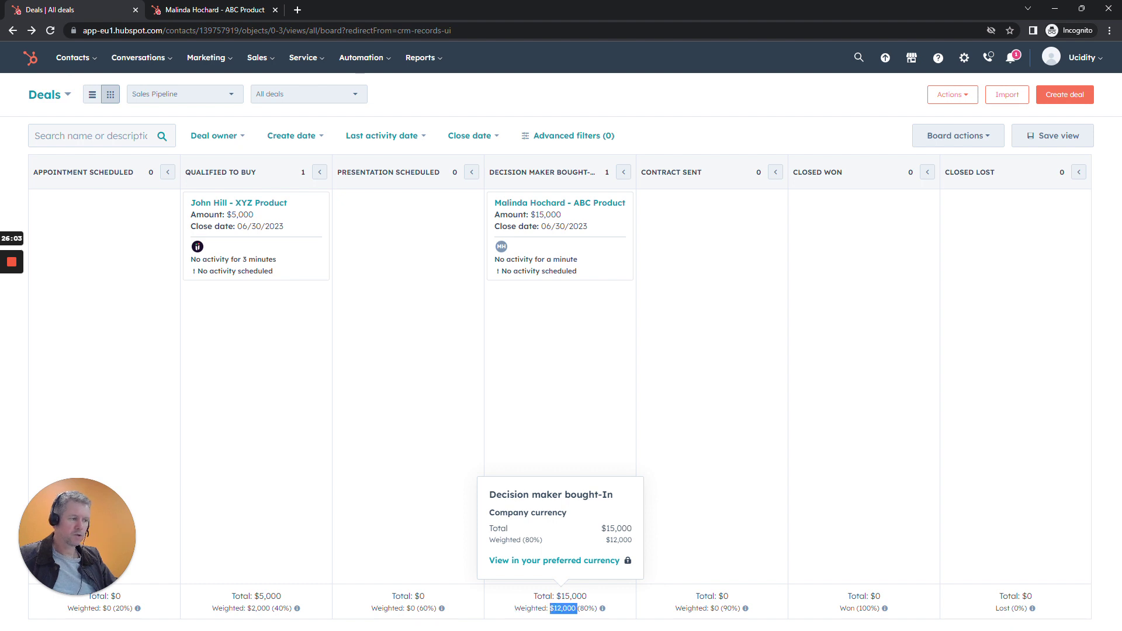
{"action": "left_click", "coordinate": [577, 612]}
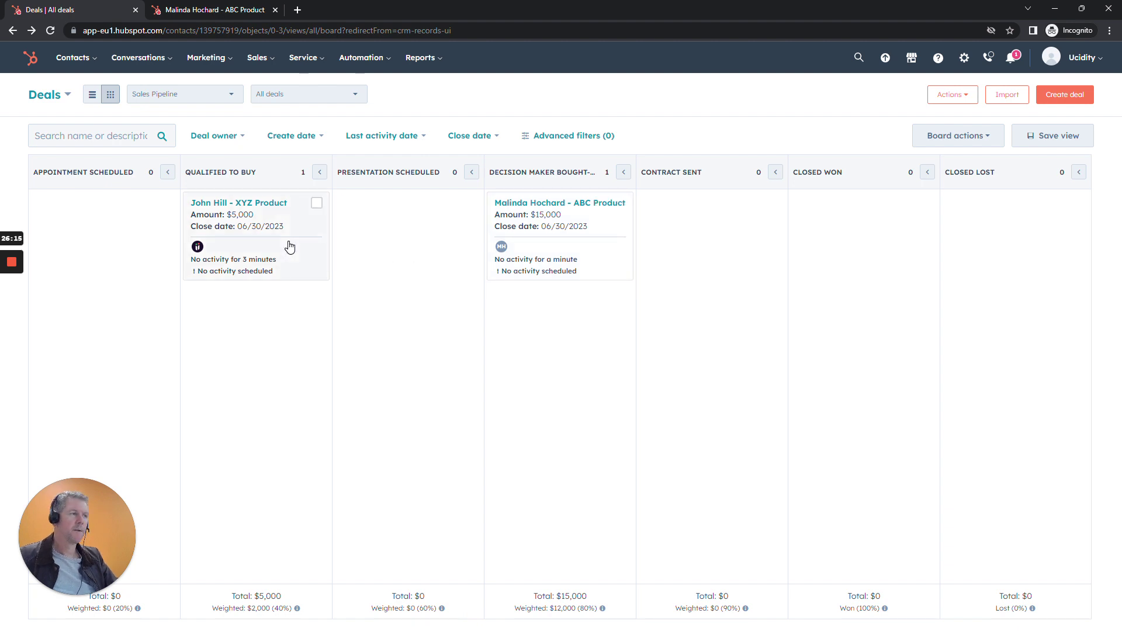
Drag XYZ Product into Closed Won, dismiss the congratulations popup, and note the $5,000 total.
{"action": "left_click_drag", "start_coordinate": [289, 247], "coordinate": [888, 286]}
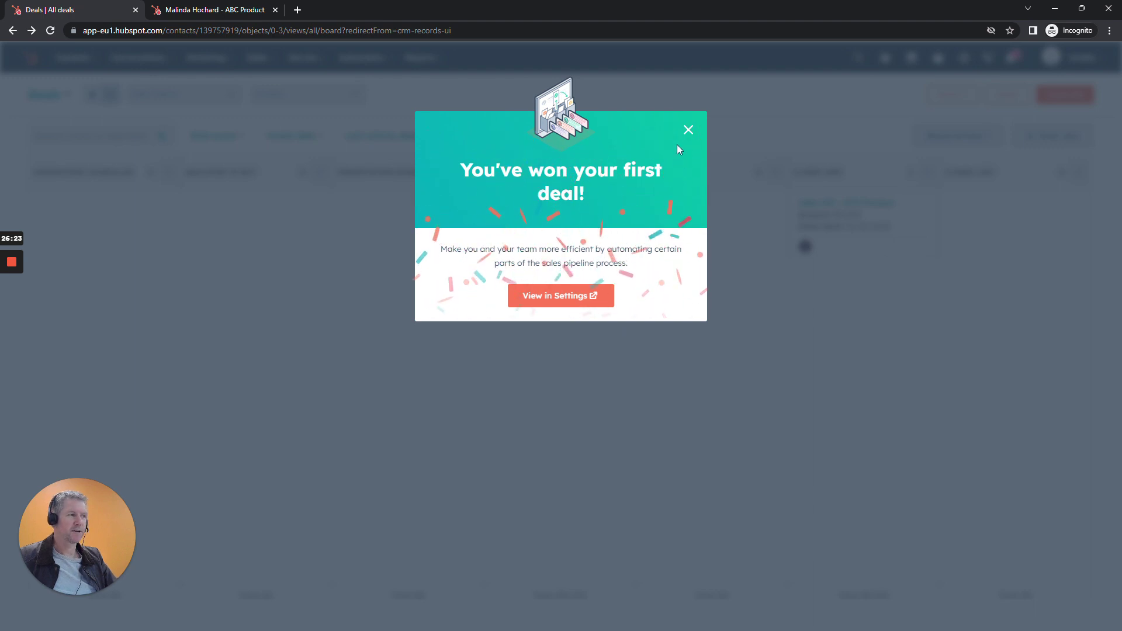
{"action": "left_click", "coordinate": [689, 131]}
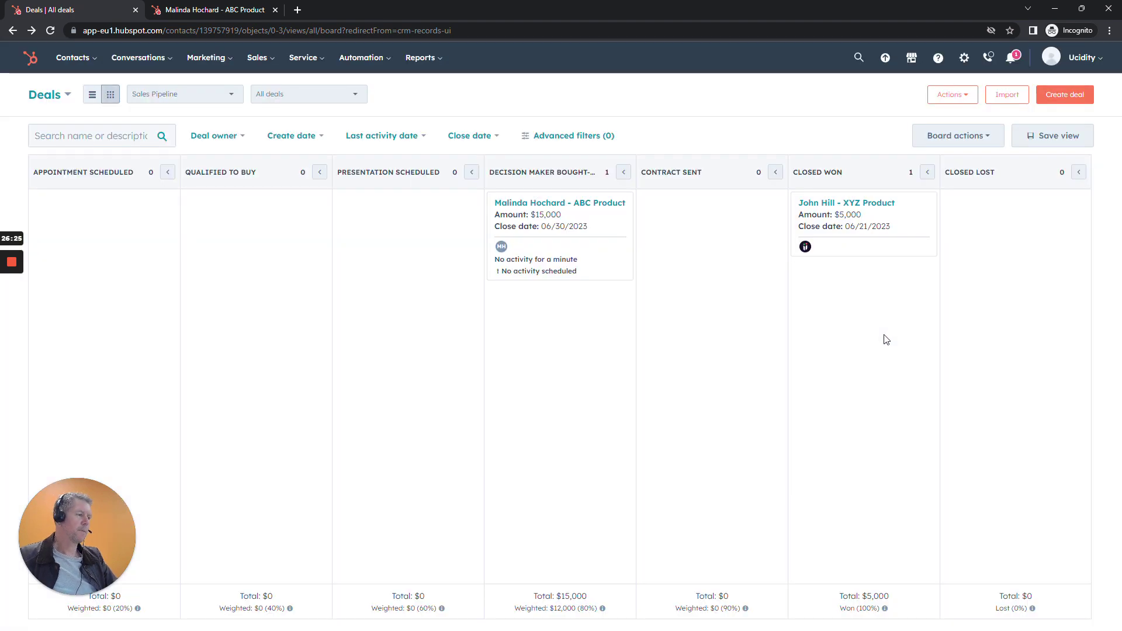
{"action": "mouse_move", "coordinate": [884, 608]}
{"action": "left_click_drag", "start_coordinate": [840, 596], "coordinate": [907, 598]}
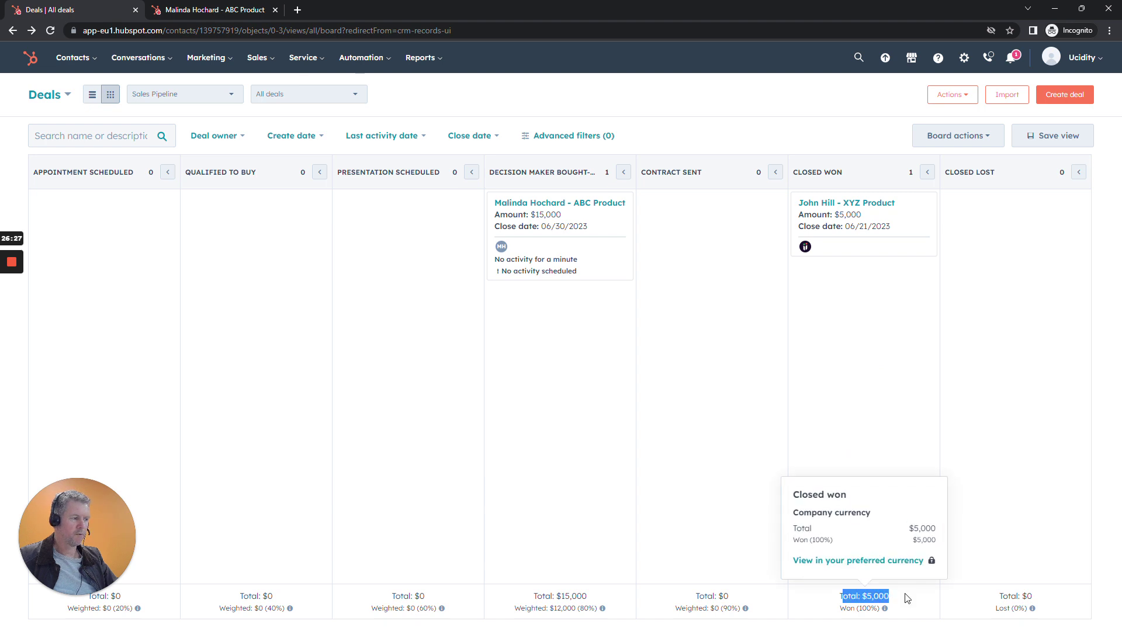
{"action": "left_click", "coordinate": [907, 598]}
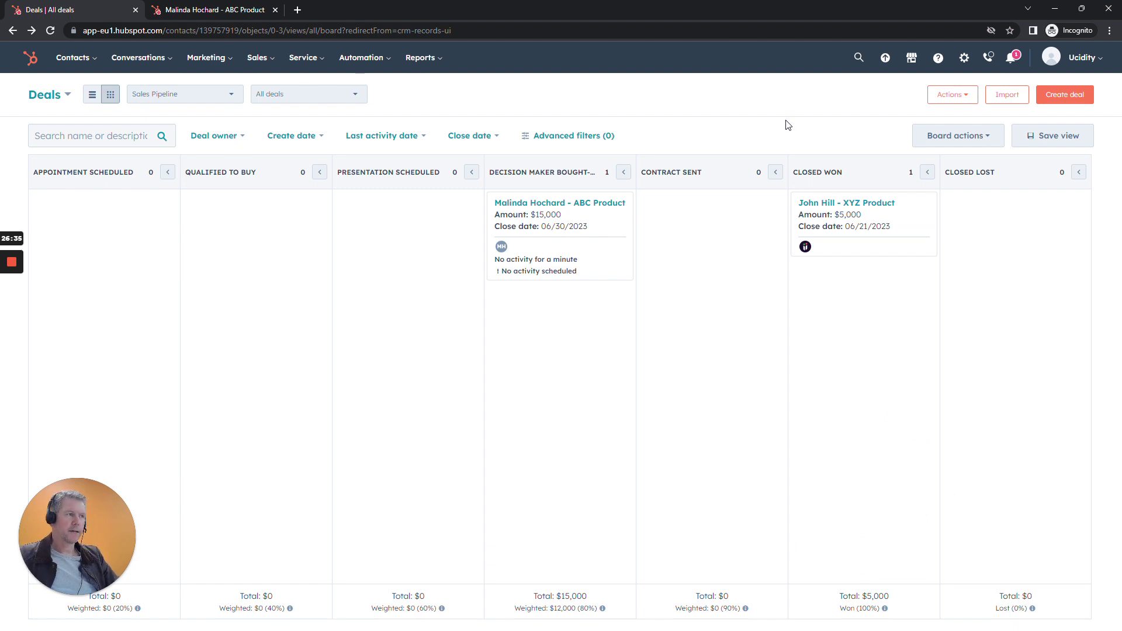
On the ABC Product deal, create a task to book a meeting with the contact, reminding at due time.
{"action": "left_click", "coordinate": [598, 237]}
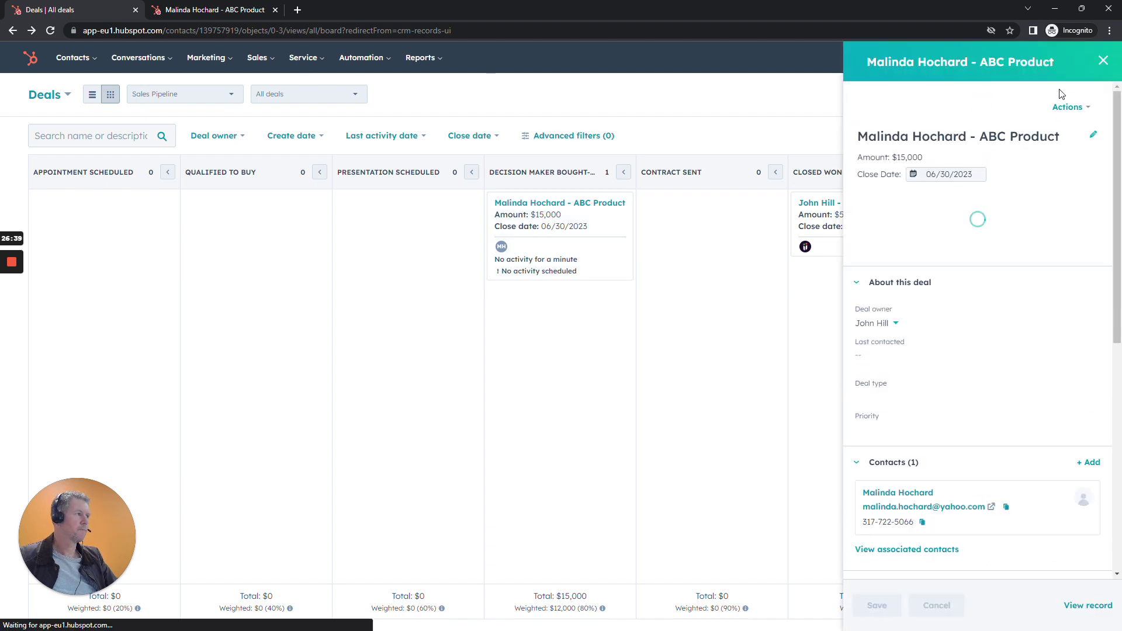
{"action": "left_click", "coordinate": [1086, 605]}
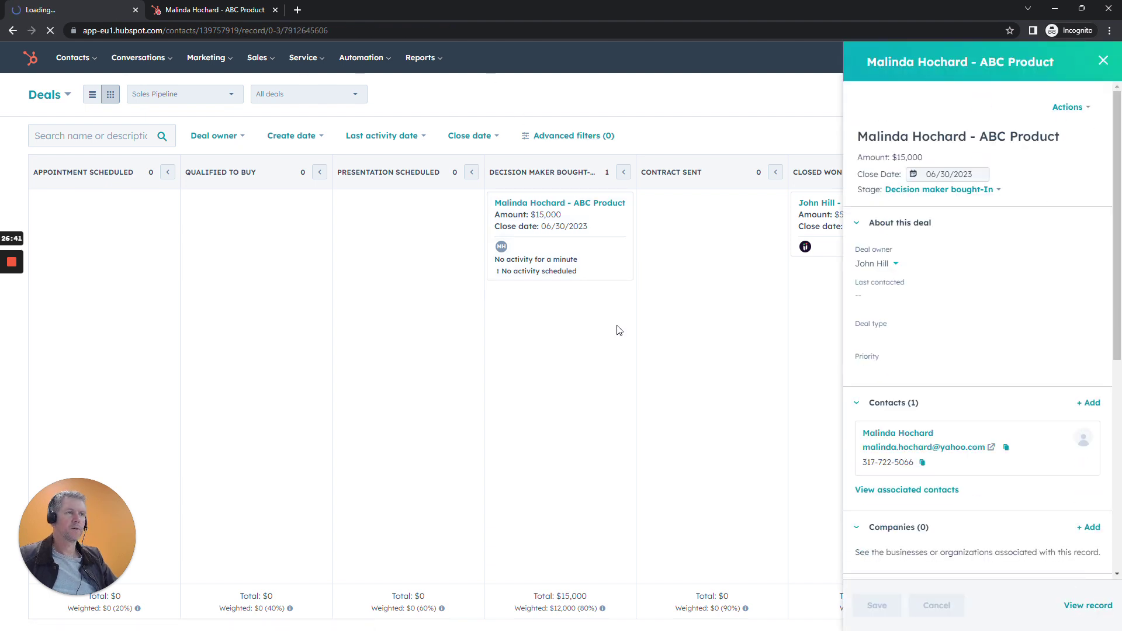
{"action": "left_click", "coordinate": [500, 160]}
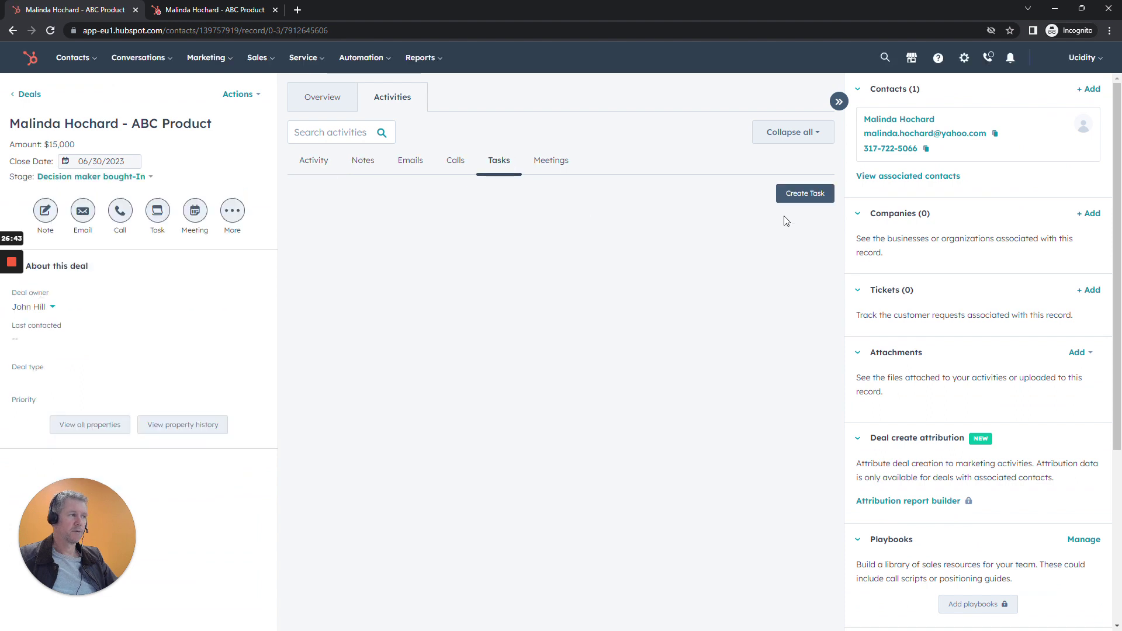
{"action": "left_click", "coordinate": [787, 196]}
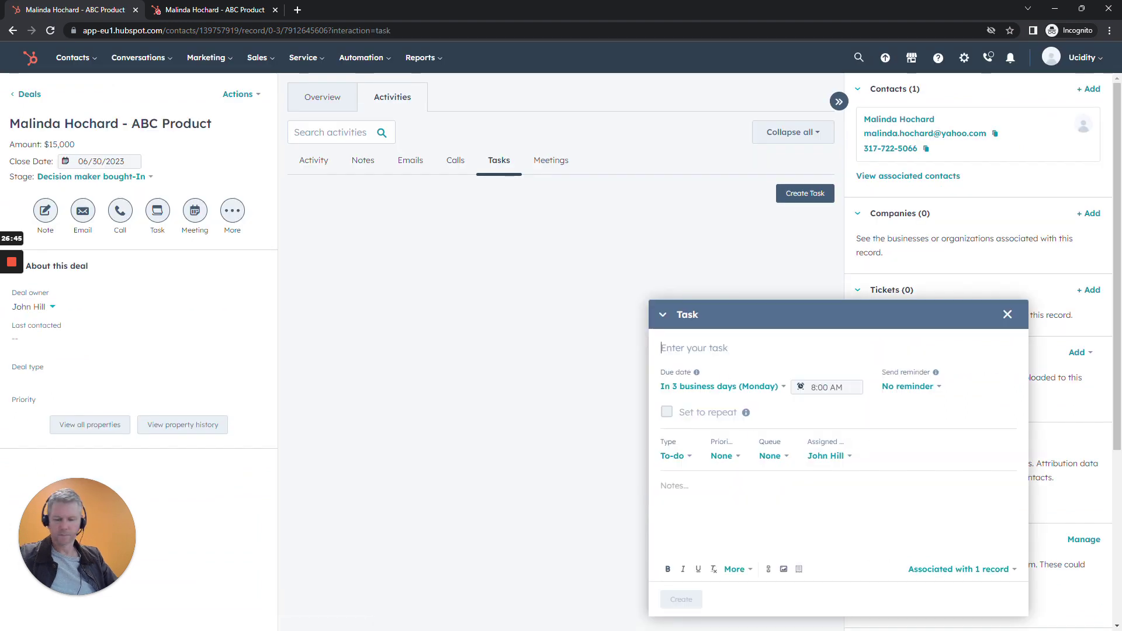
{"action": "type", "text": "Book a "}
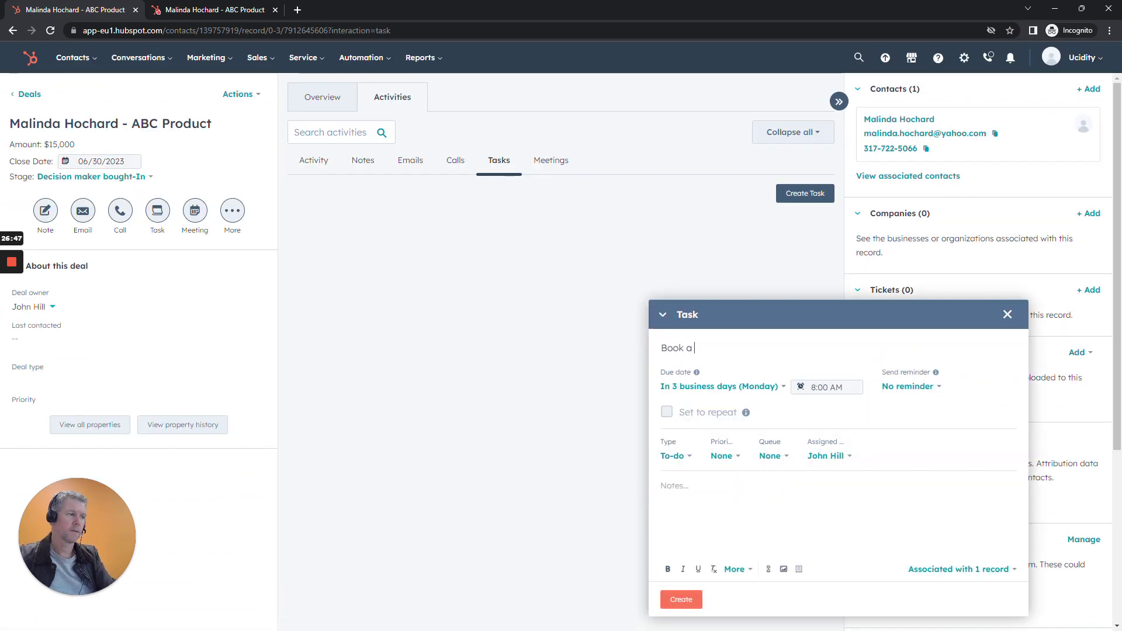
{"action": "type", "text": "meetn"}
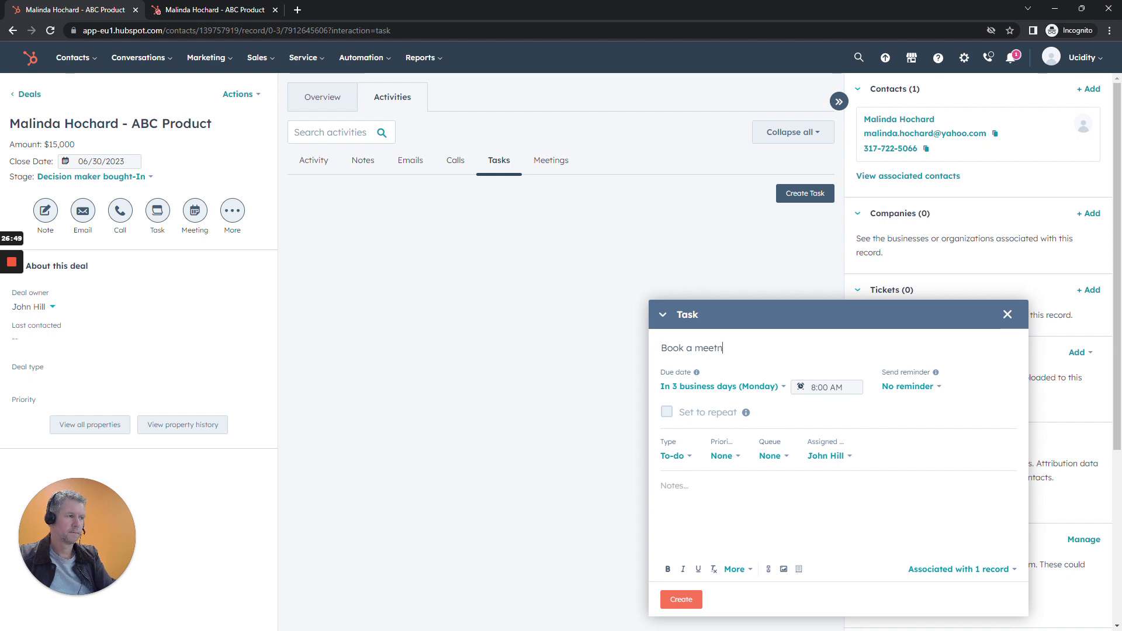
{"action": "key", "text": "BackSpace"}
{"action": "type", "text": "ing with Malinda"}
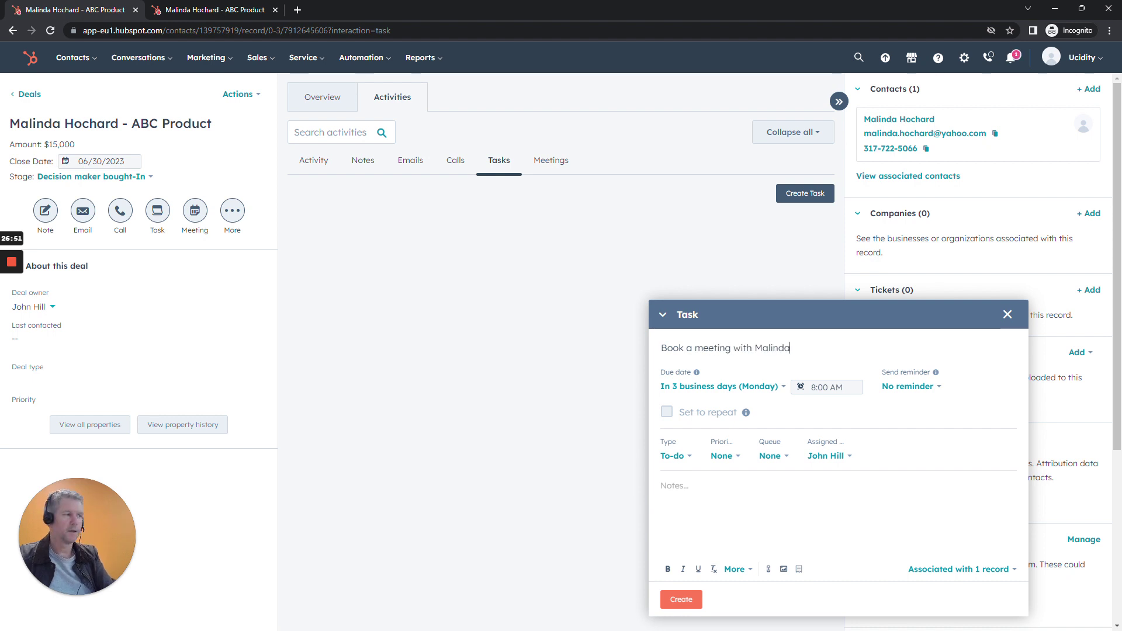
{"action": "left_click", "coordinate": [899, 387]}
{"action": "left_click", "coordinate": [902, 441]}
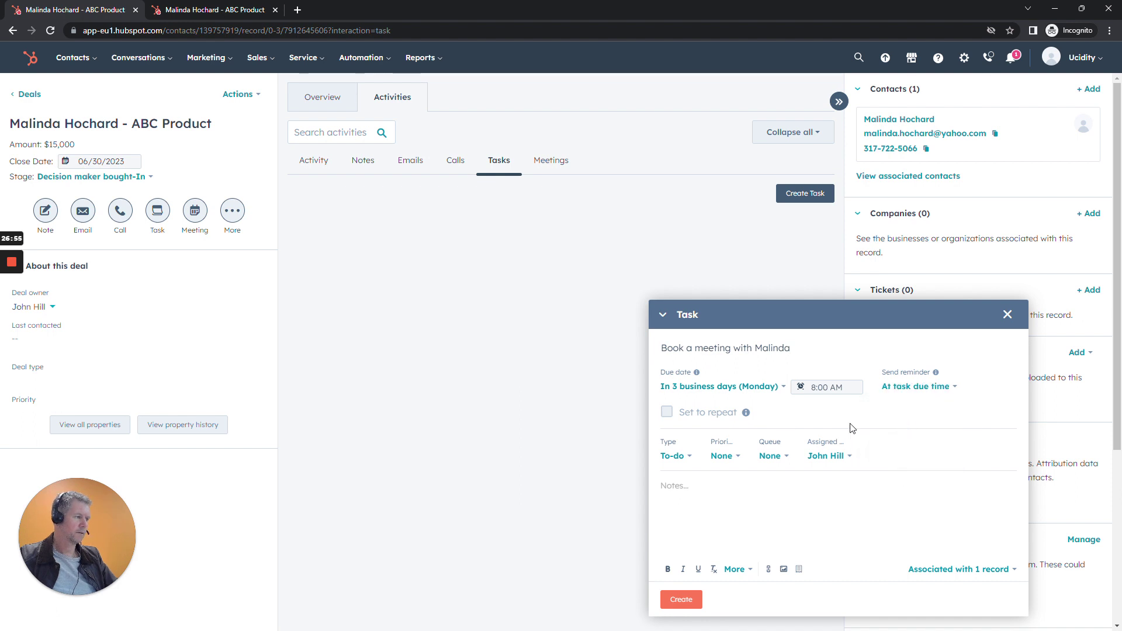
{"action": "left_click", "coordinate": [676, 601]}
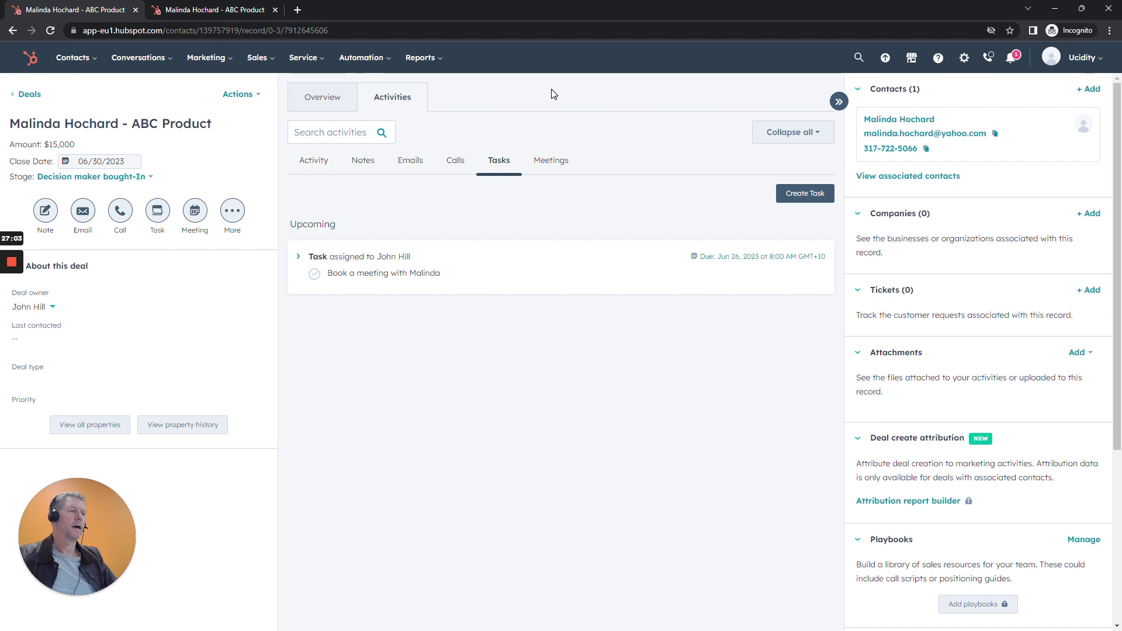
{"action": "mouse_move", "coordinate": [257, 63]}
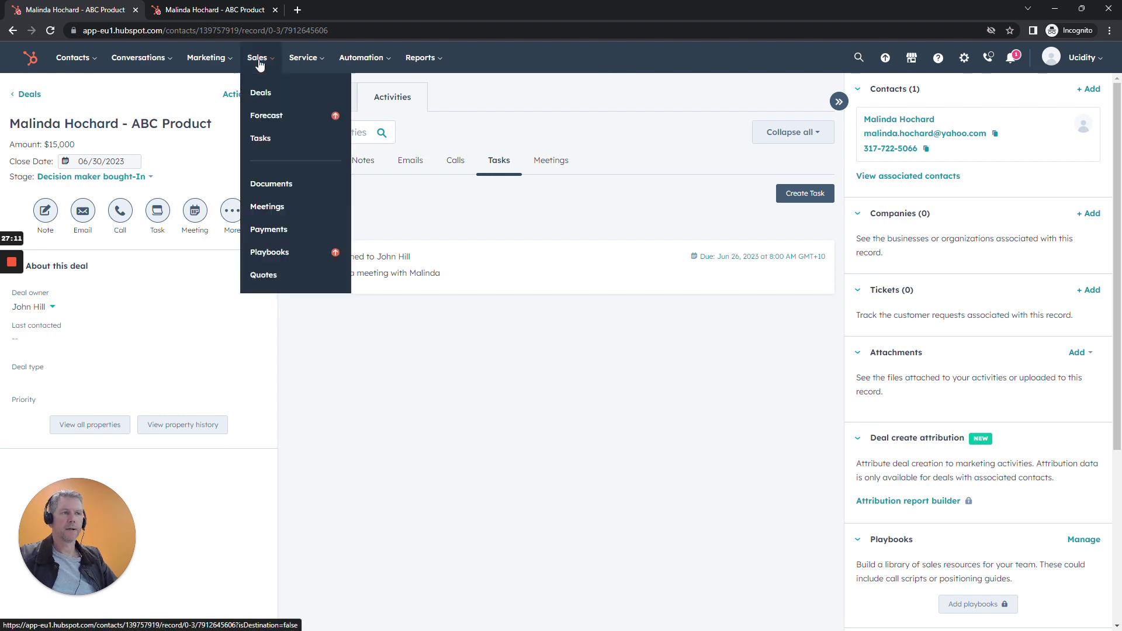
Open the Tasks list, skip the tour, view Overdue then Upcoming tasks, and return to the slideshow.
{"action": "left_click", "coordinate": [275, 143]}
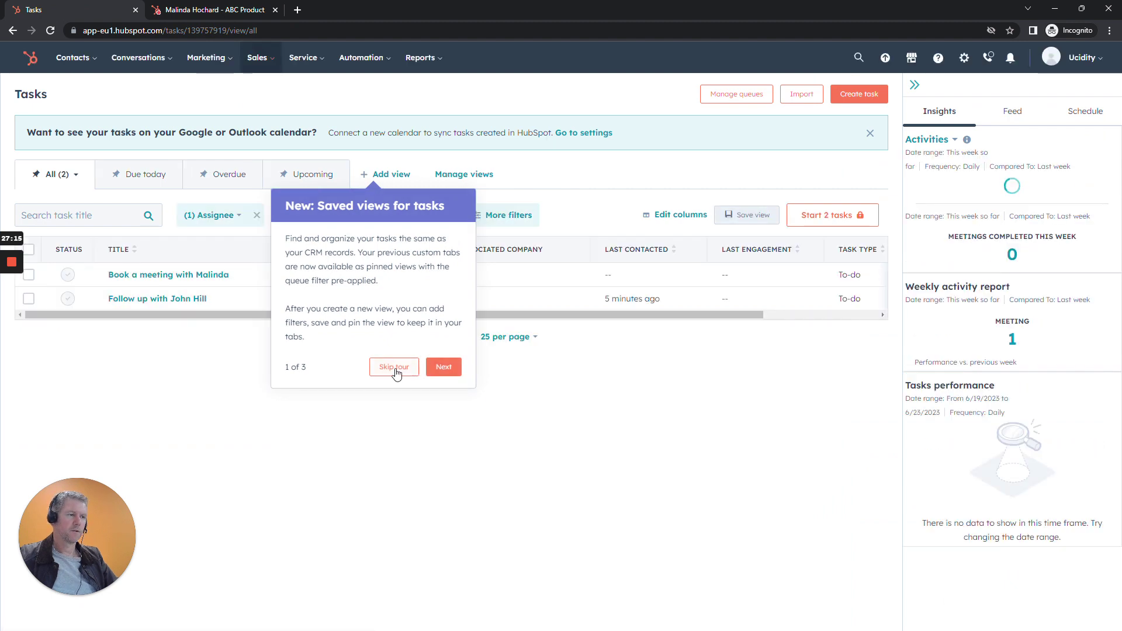
{"action": "left_click", "coordinate": [391, 366]}
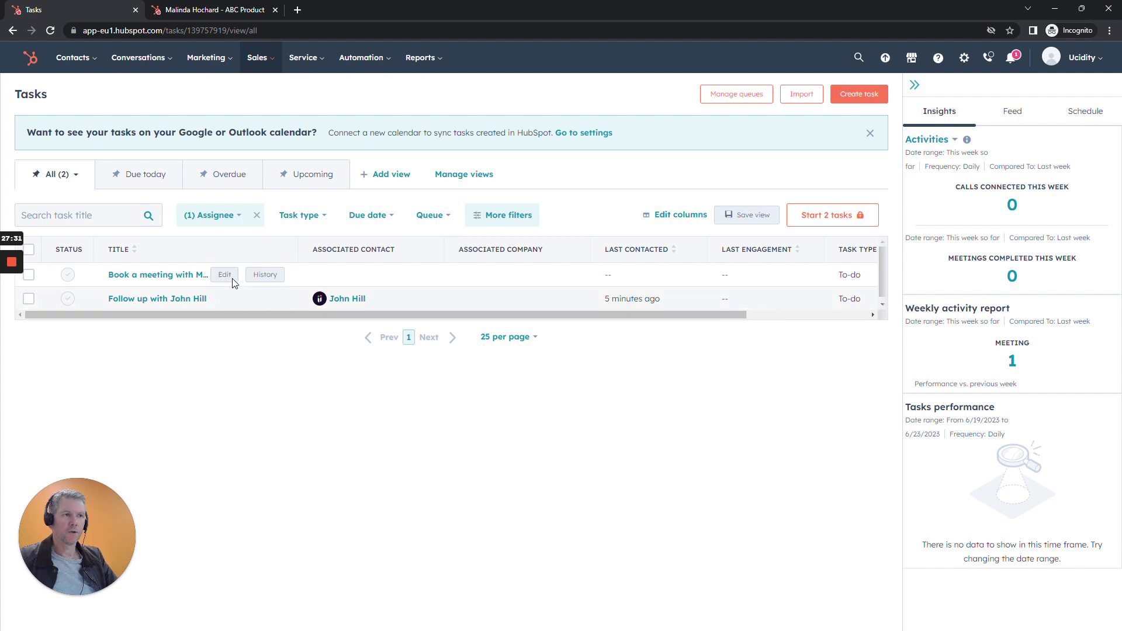
{"action": "left_click", "coordinate": [237, 178]}
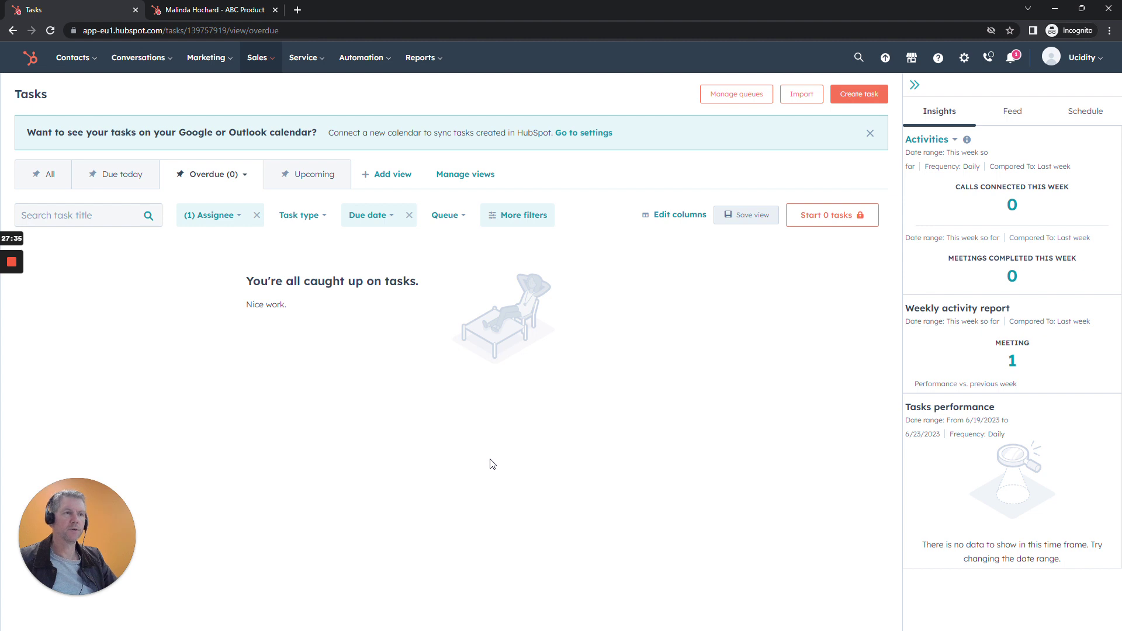
{"action": "left_click", "coordinate": [311, 178]}
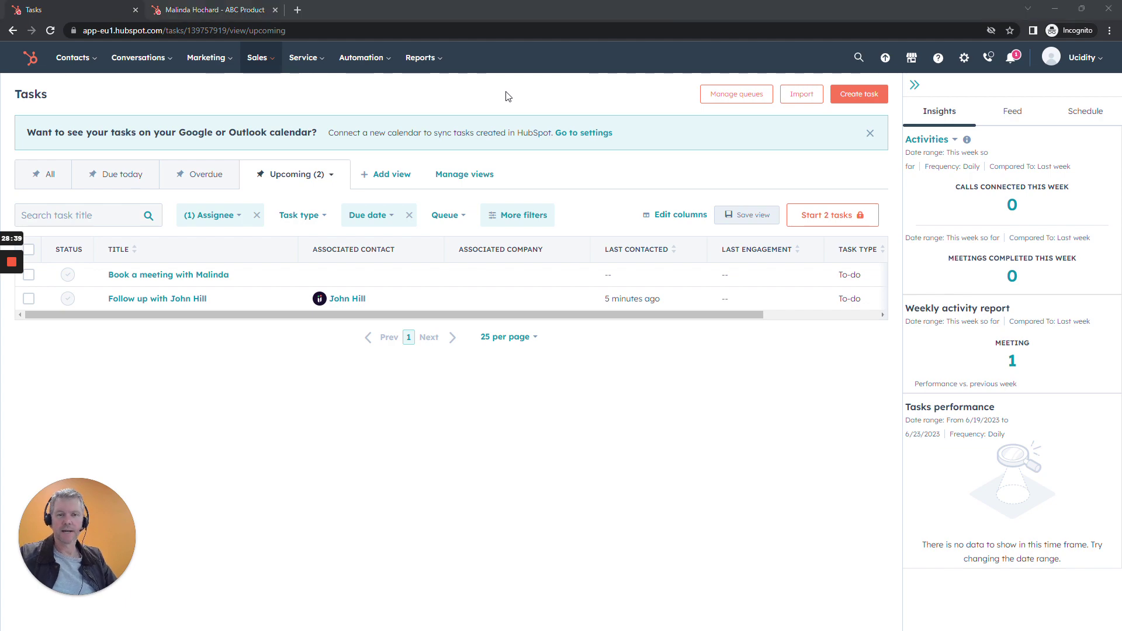
{"action": "key", "text": "alt+Tab"}
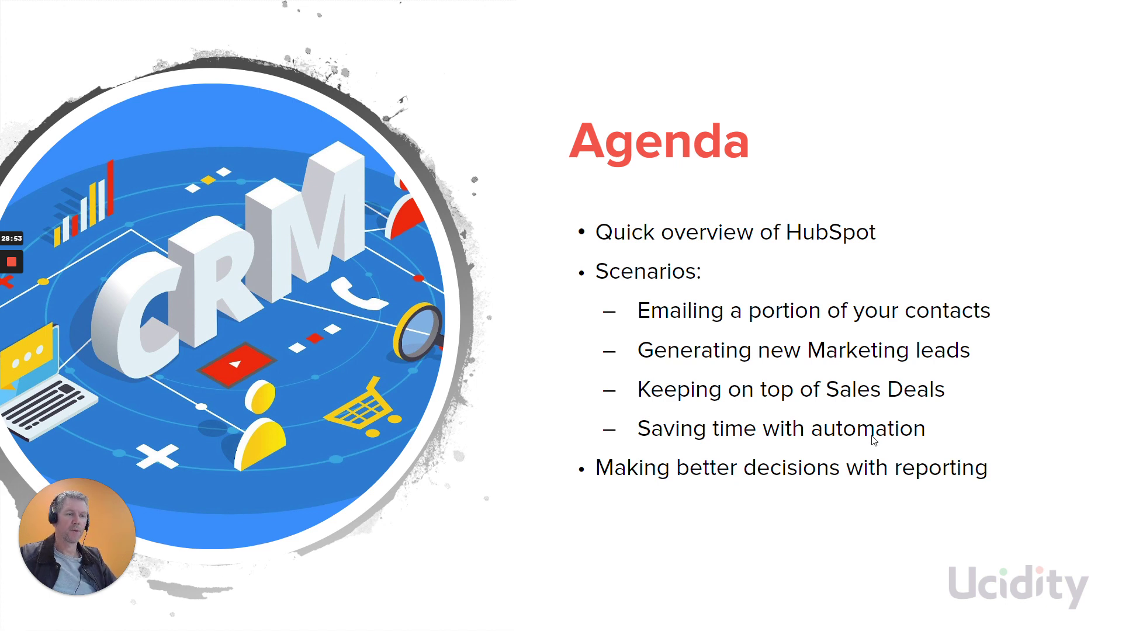
Switch from the Agenda slideshow back to HubSpot and open the Marketing menu.
{"action": "mouse_move", "coordinate": [14, 284]}
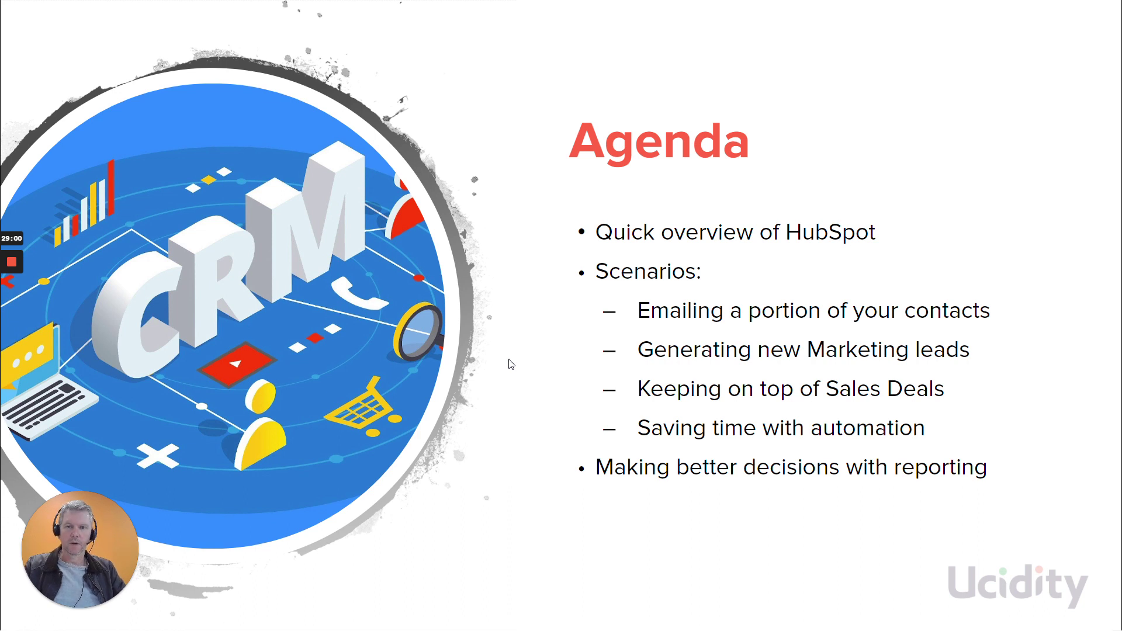
{"action": "key", "text": "alt+Tab"}
{"action": "left_click", "coordinate": [208, 57]}
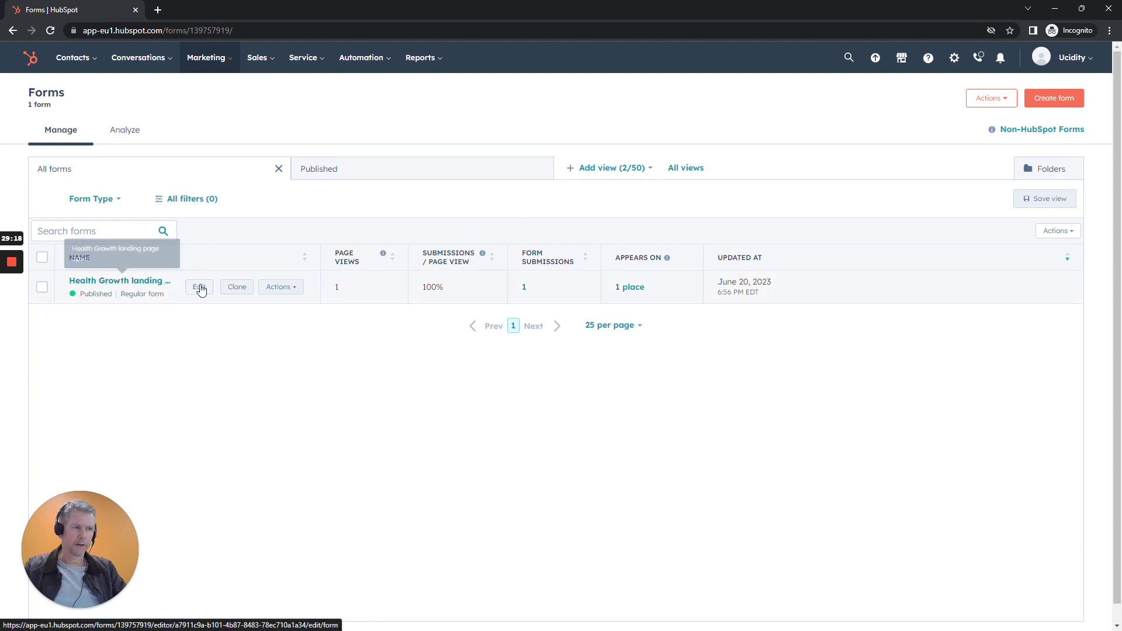
From the Health Growth optin form's Automation settings, create the recommended follow-up email workflow.
{"action": "left_click", "coordinate": [198, 287]}
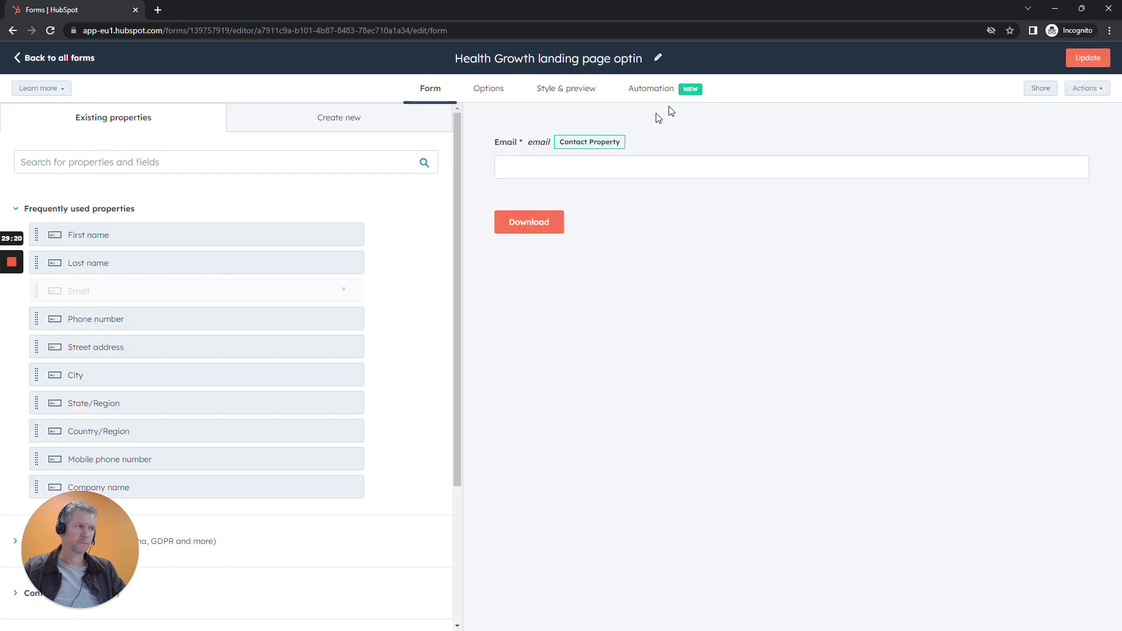
{"action": "left_click", "coordinate": [667, 97]}
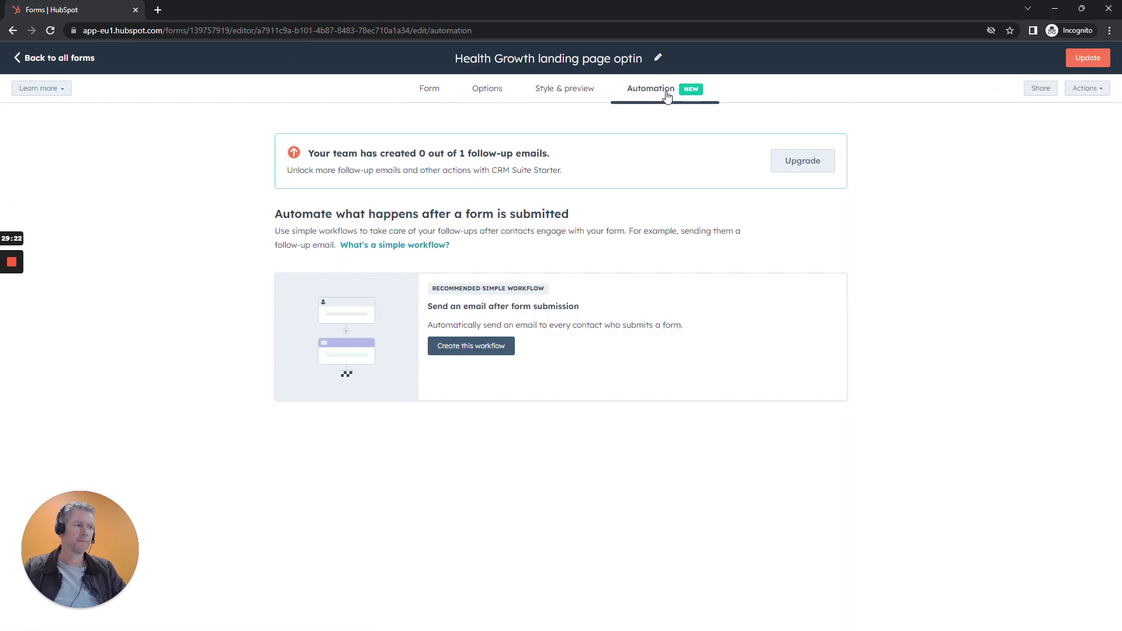
{"action": "left_click", "coordinate": [475, 351]}
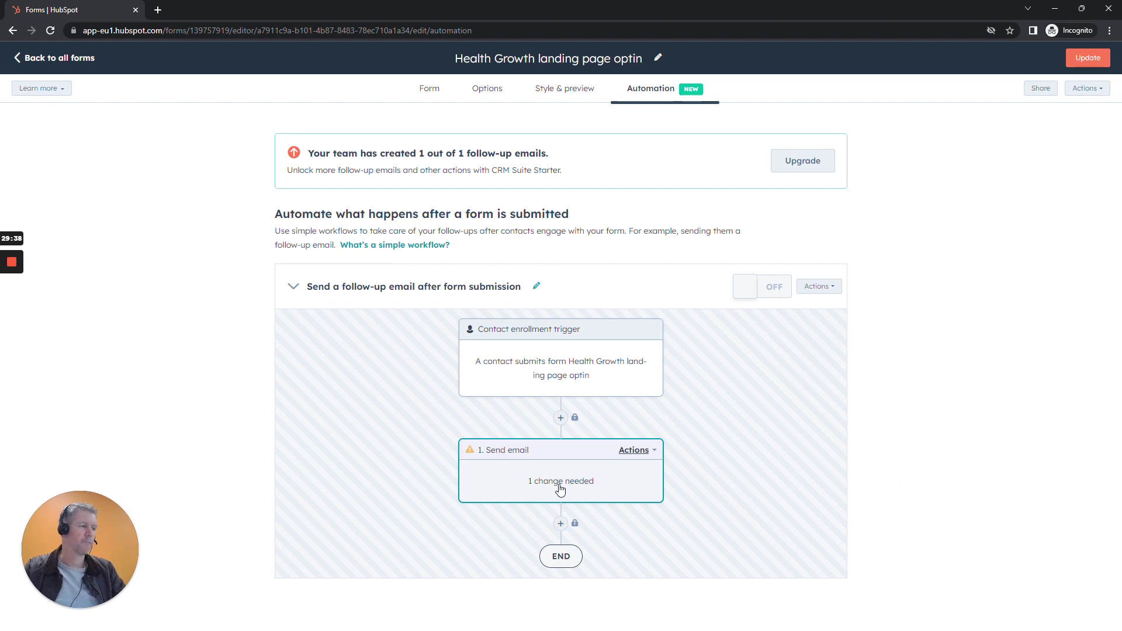
Create a new workflow email named 'Health Growth optin' from 'Ucidity' with the company sender address.
{"action": "left_click", "coordinate": [560, 490]}
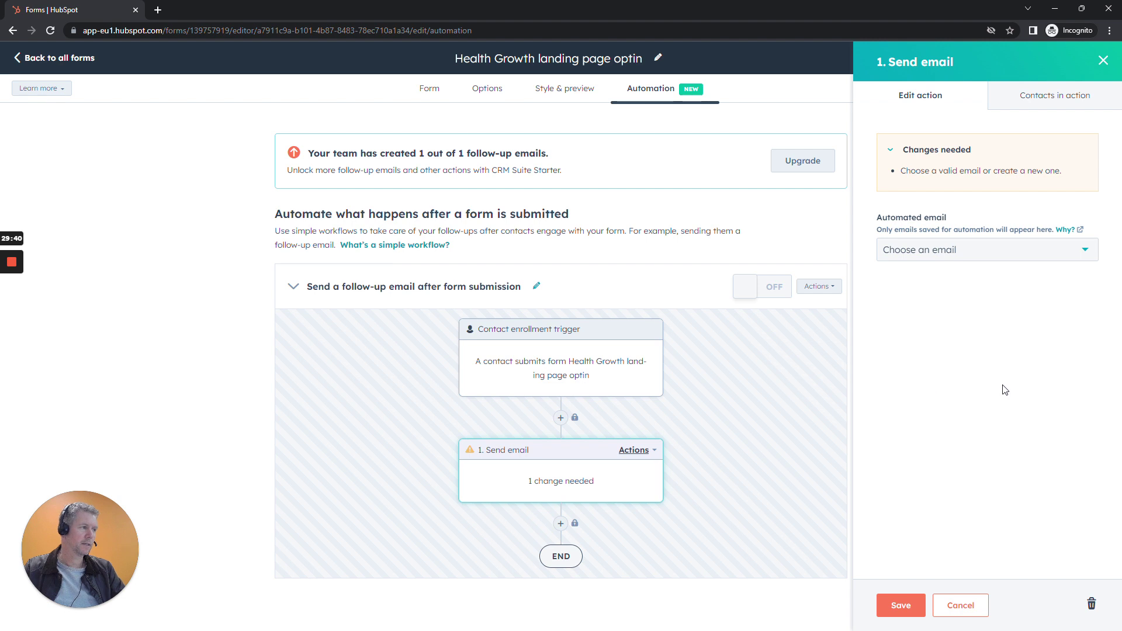
{"action": "left_click", "coordinate": [974, 251]}
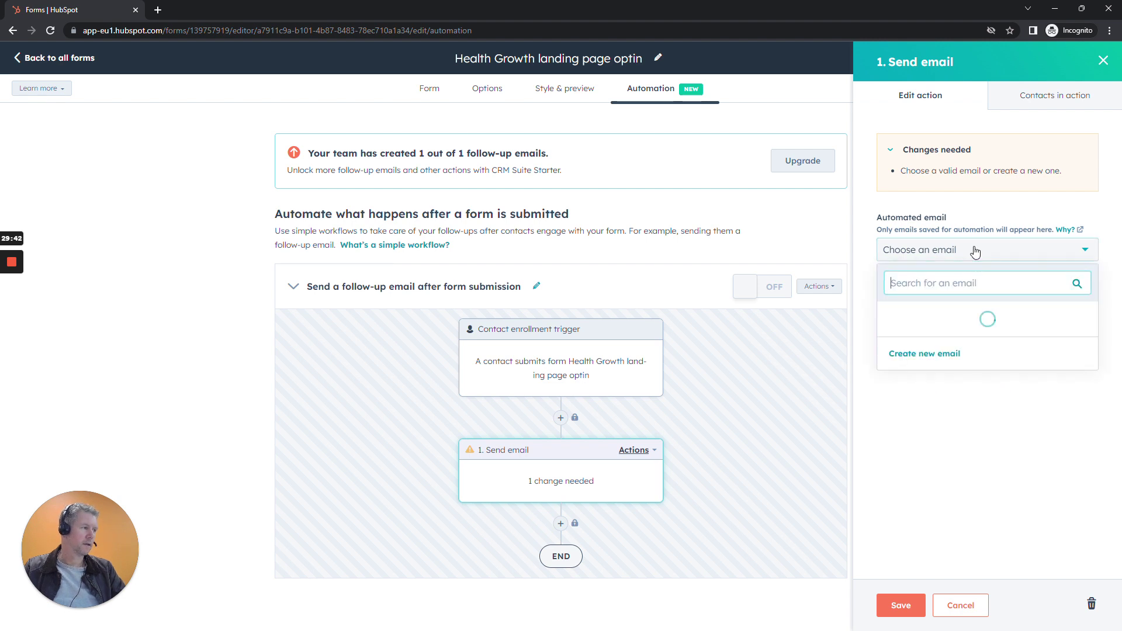
{"action": "left_click", "coordinate": [937, 349]}
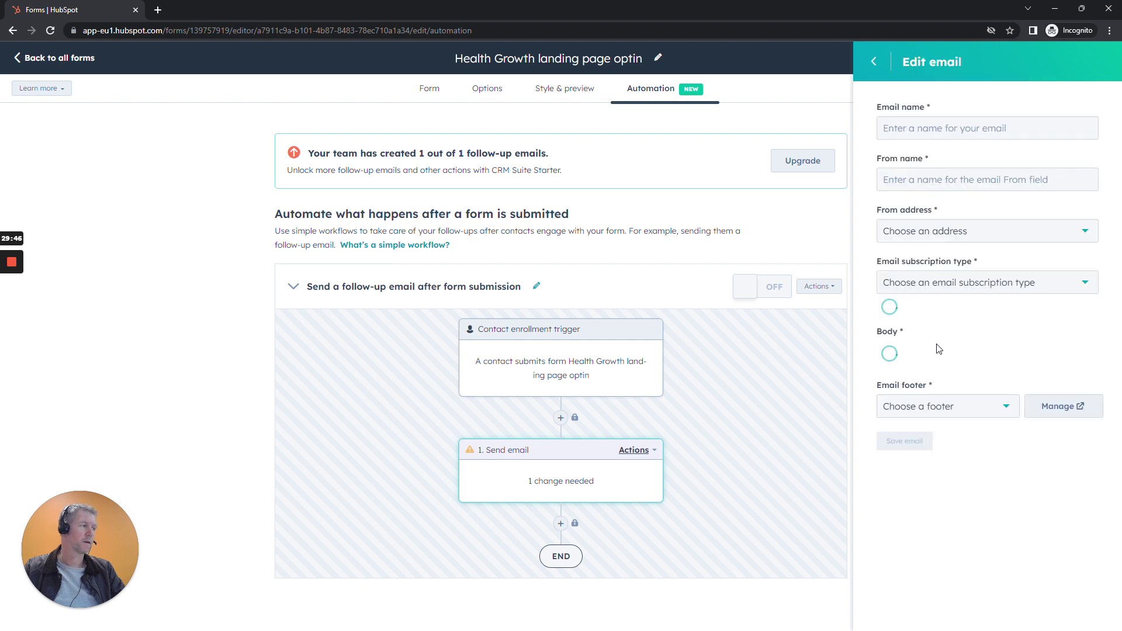
{"action": "left_click", "coordinate": [929, 130]}
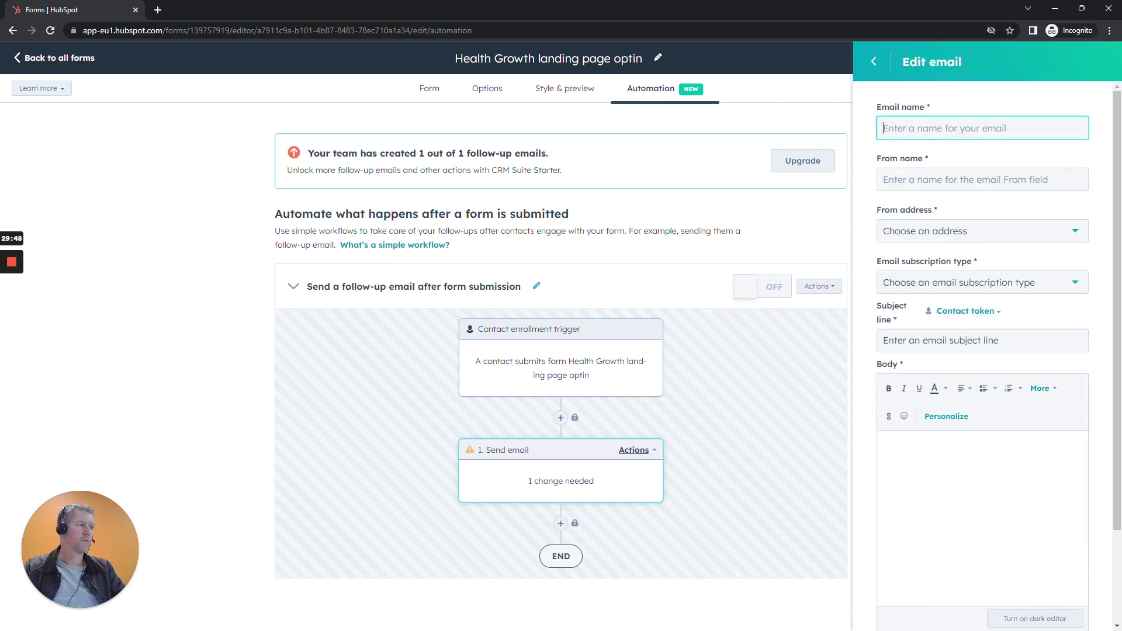
{"action": "type", "text": "Heal"}
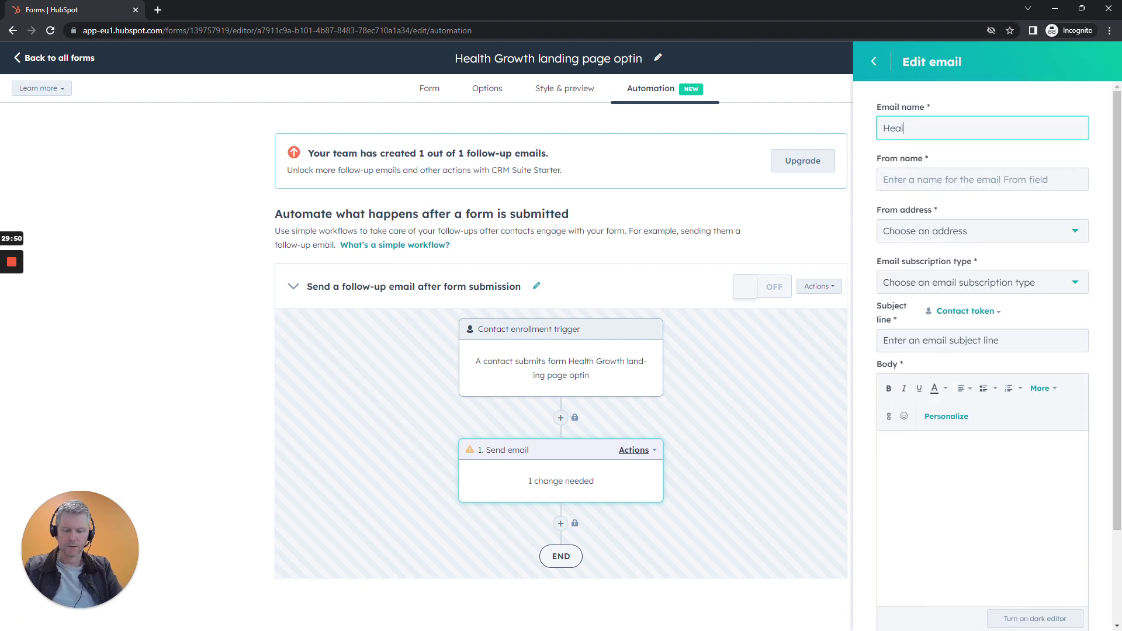
{"action": "type", "text": "th Gr"}
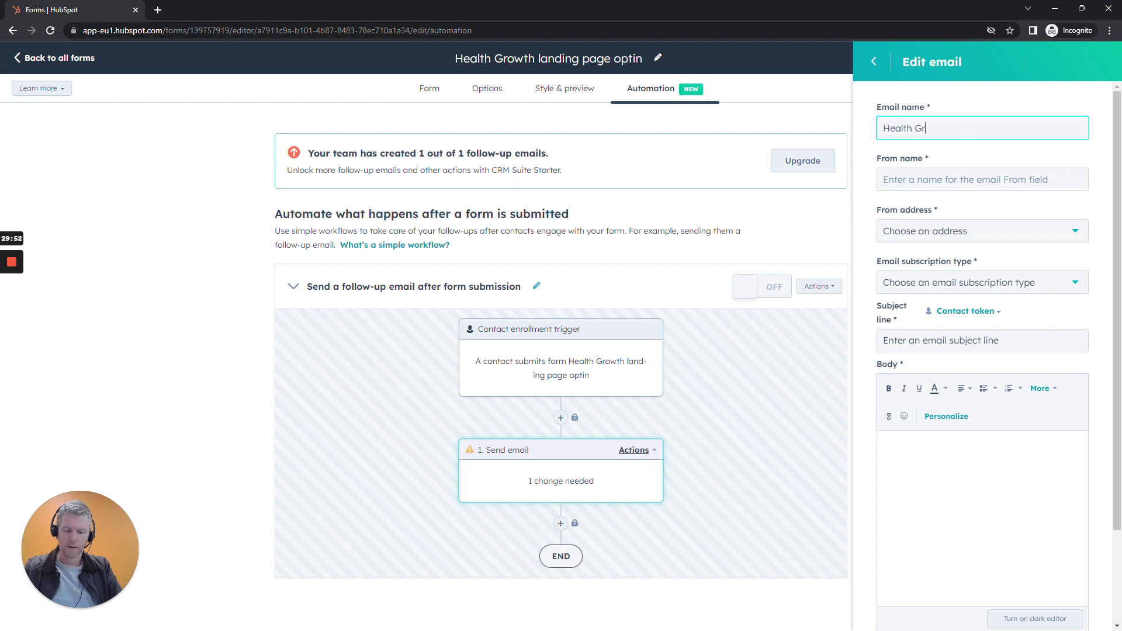
{"action": "type", "text": "owth optin"}
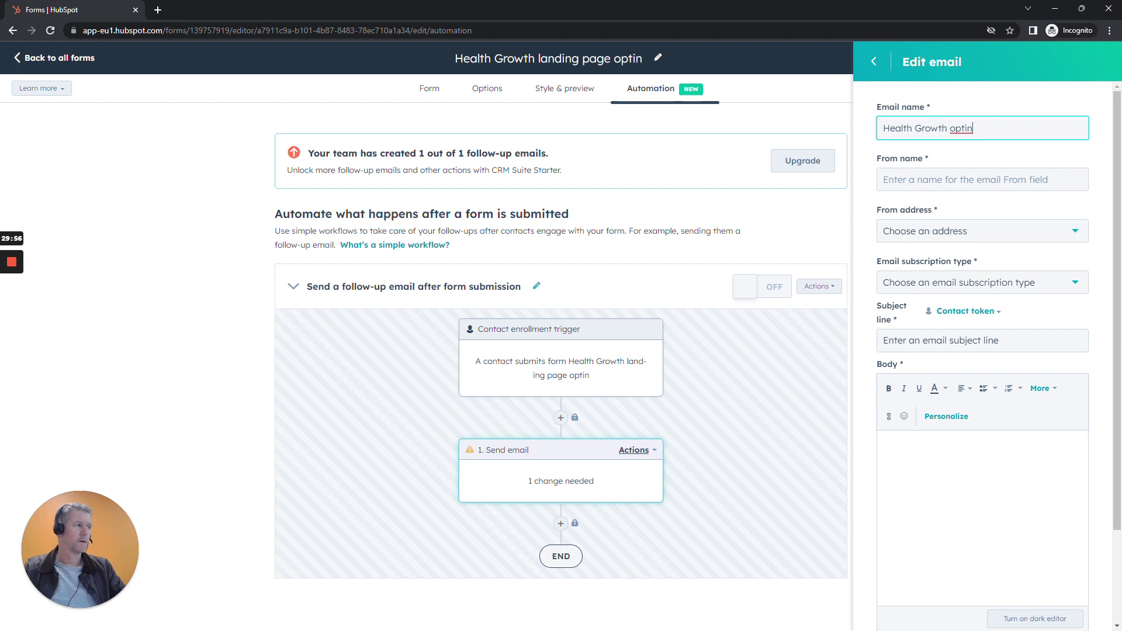
{"action": "left_click", "coordinate": [931, 178]}
{"action": "type", "text": "Ucidity"}
{"action": "key", "text": "Tab"}
{"action": "left_click", "coordinate": [929, 233]}
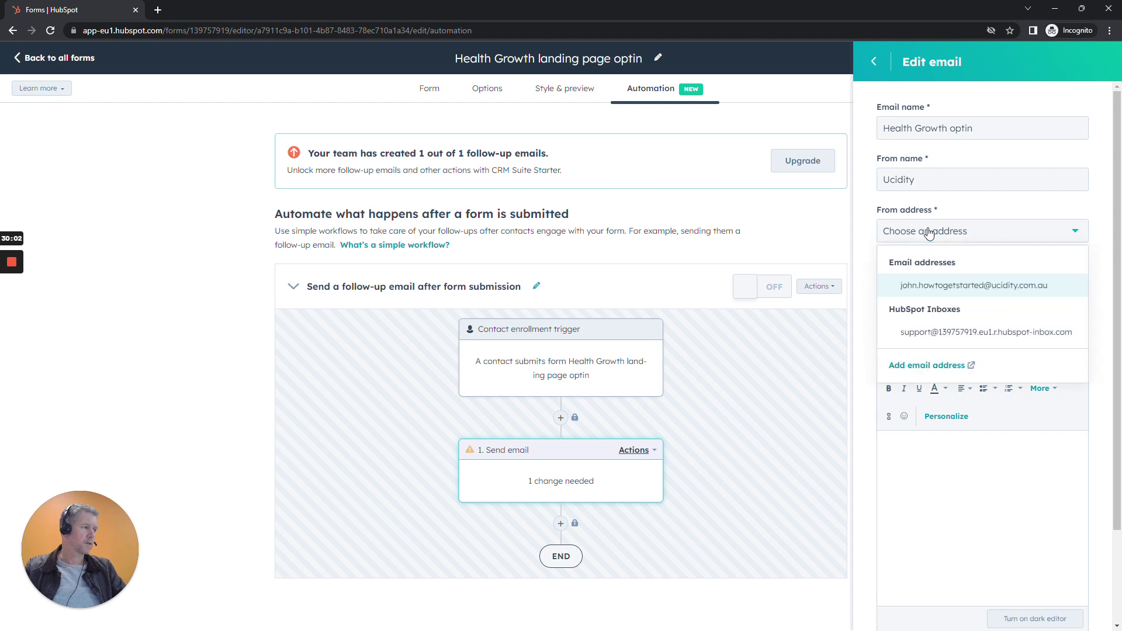
{"action": "left_click", "coordinate": [937, 285]}
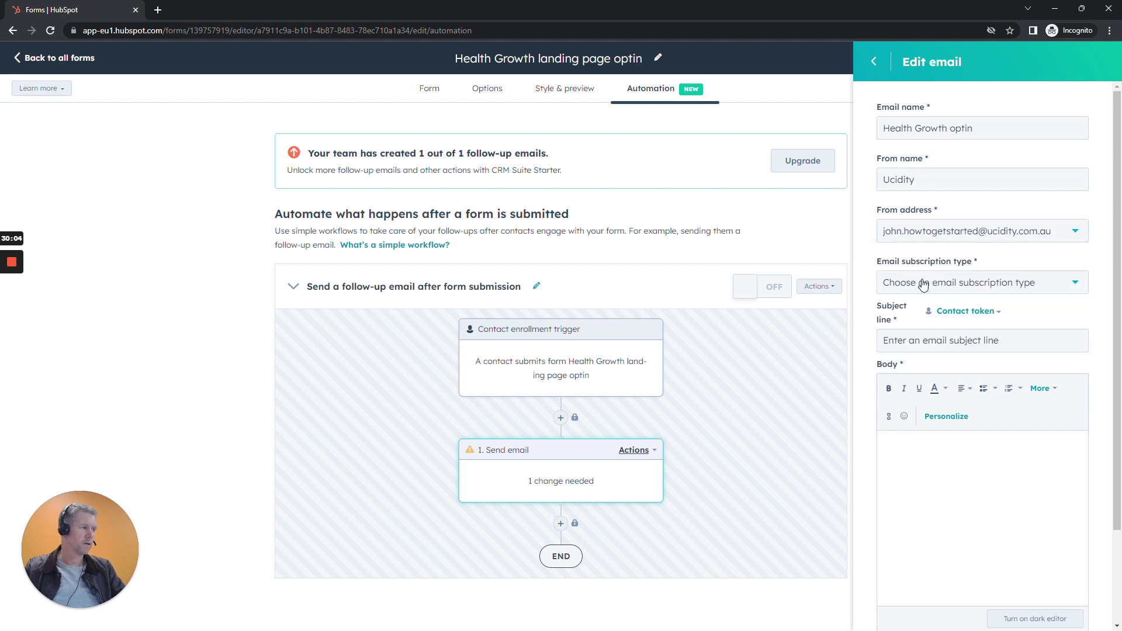
Start adding a new email subscription type and select its description text.
{"action": "left_click", "coordinate": [923, 285]}
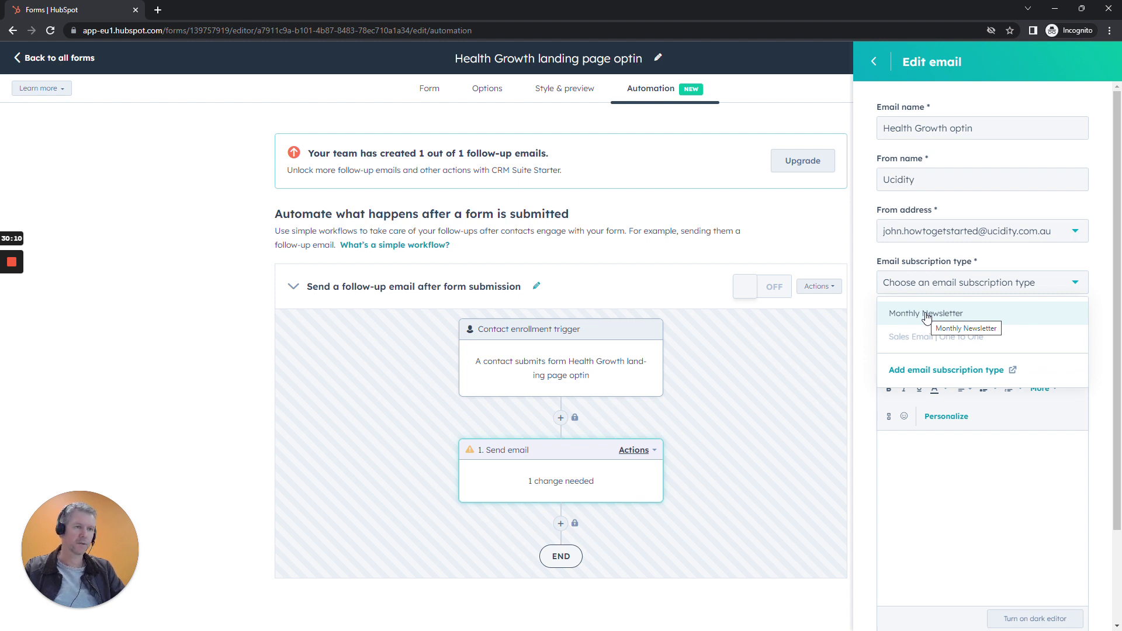
{"action": "left_click", "coordinate": [17, 301]}
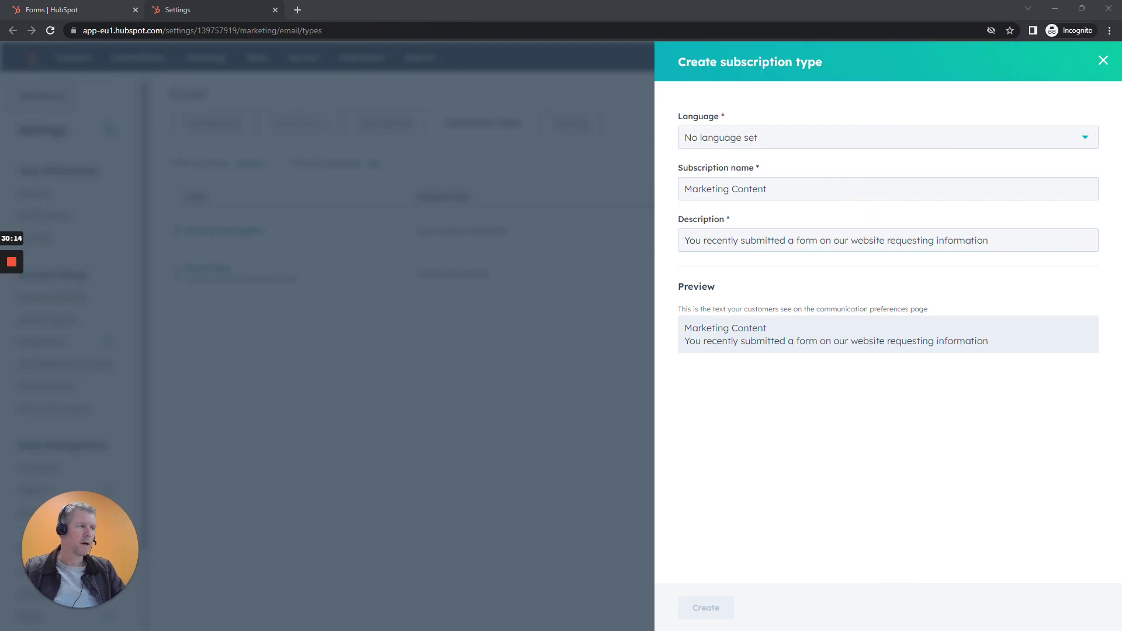
{"action": "left_click_drag", "start_coordinate": [685, 240], "coordinate": [989, 240]}
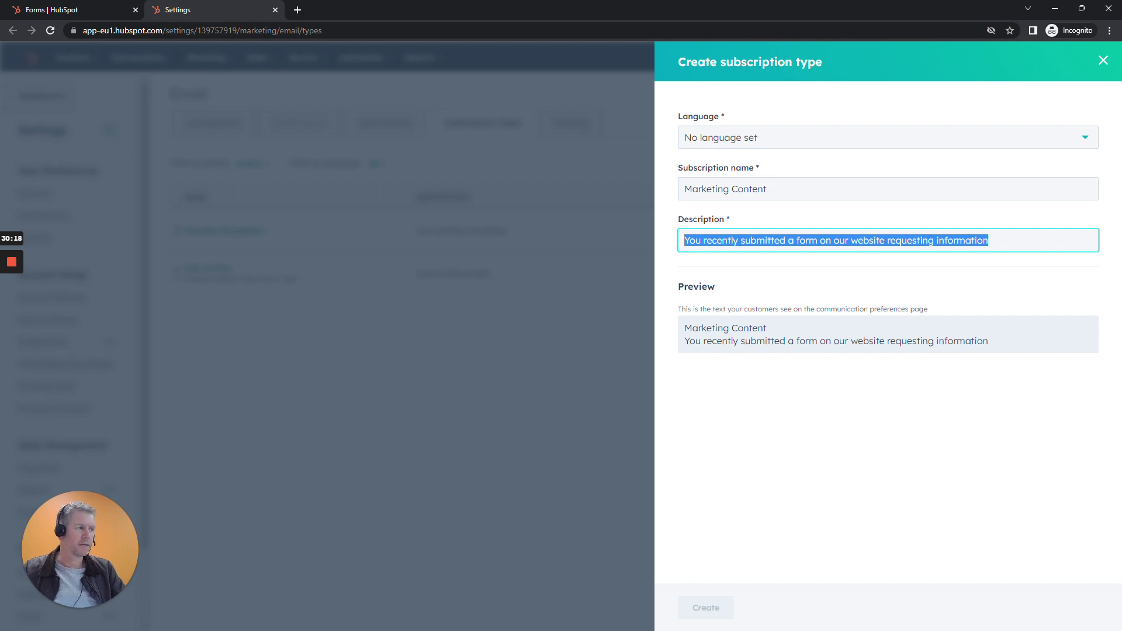
Set the Marketing Content subscription language to English, create it, and return to the Forms tab.
{"action": "left_click", "coordinate": [965, 440]}
{"action": "left_click_drag", "start_coordinate": [684, 240], "coordinate": [988, 240]}
{"action": "left_click", "coordinate": [960, 373]}
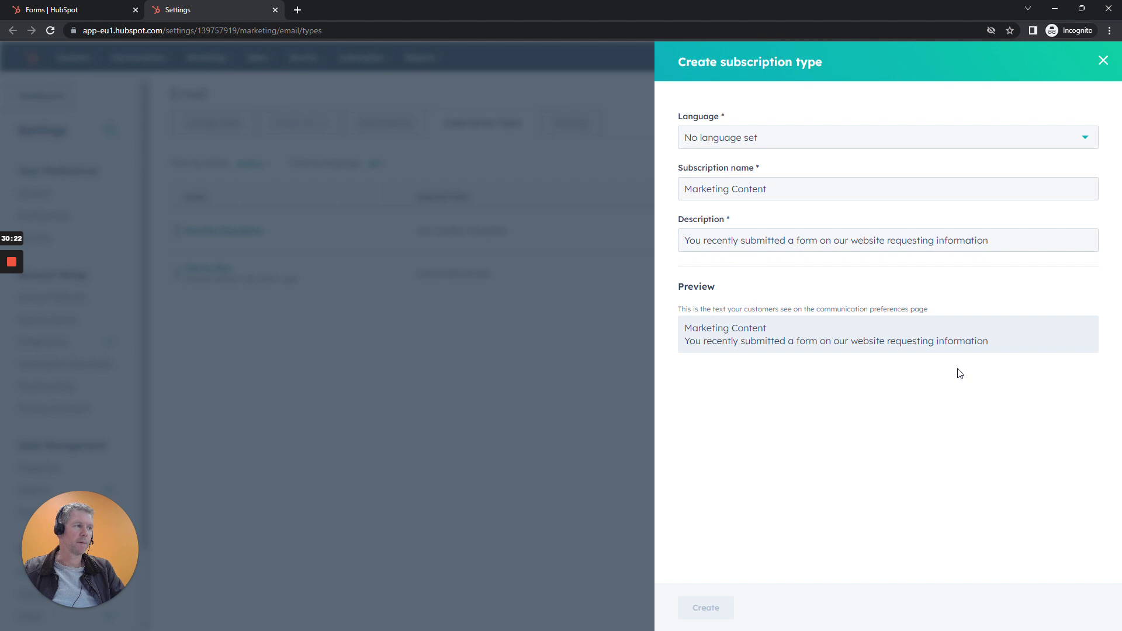
{"action": "left_click", "coordinate": [799, 151]}
{"action": "type", "text": "eng"}
{"action": "key", "text": "Down"}
{"action": "key", "text": "Return"}
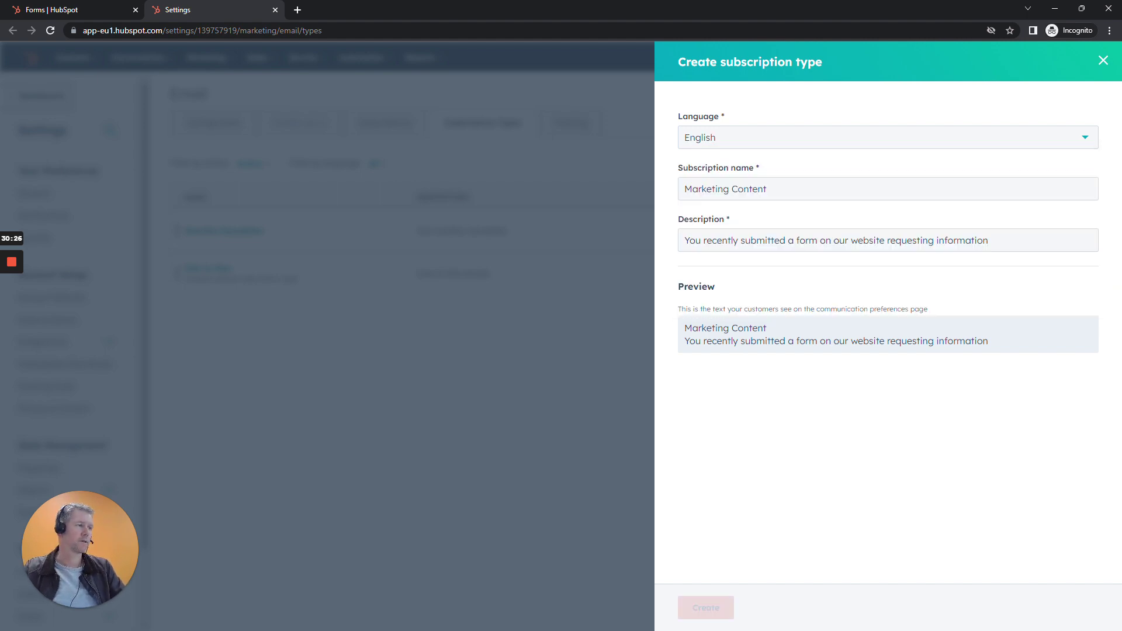
{"action": "left_click", "coordinate": [704, 613]}
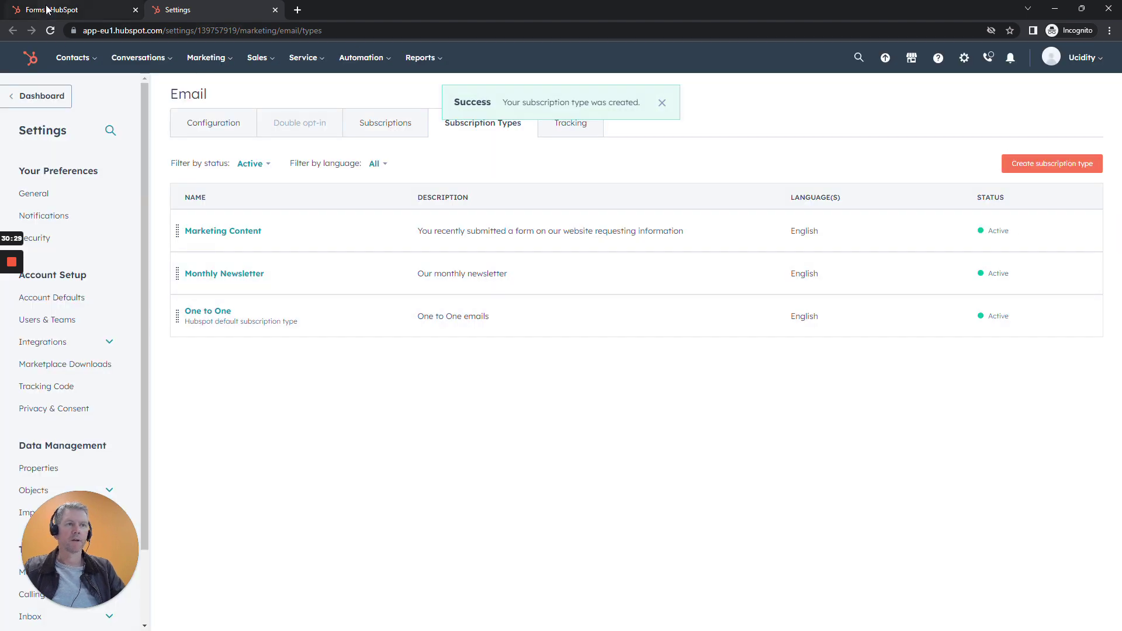
{"action": "left_click", "coordinate": [48, 8]}
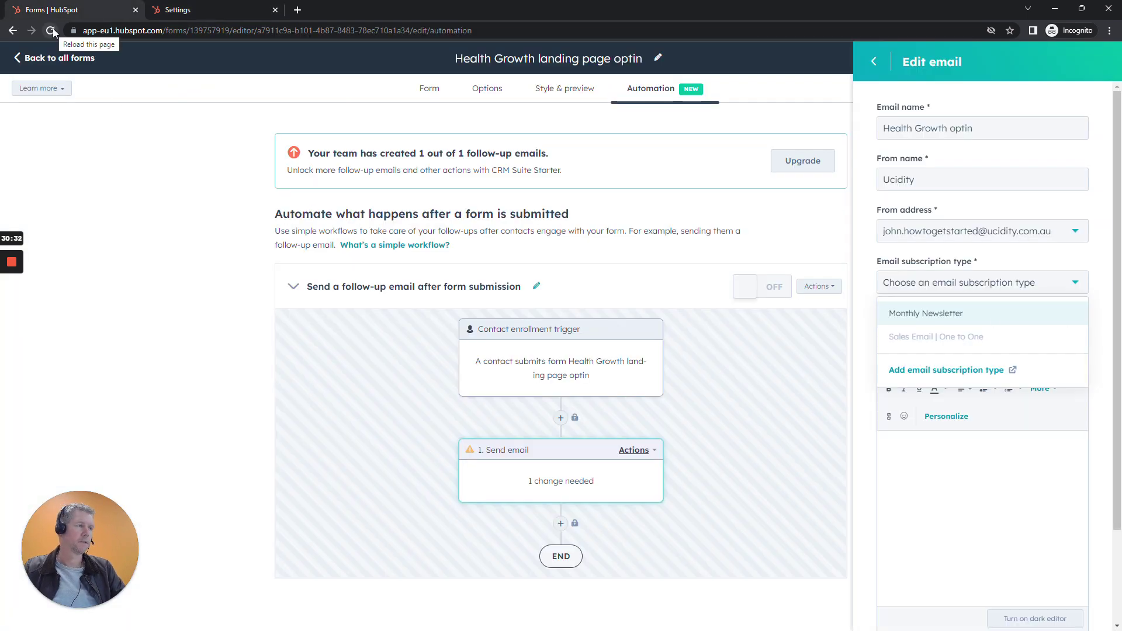
Reload the form page and start a new email from the send-email step again.
{"action": "left_click", "coordinate": [51, 31]}
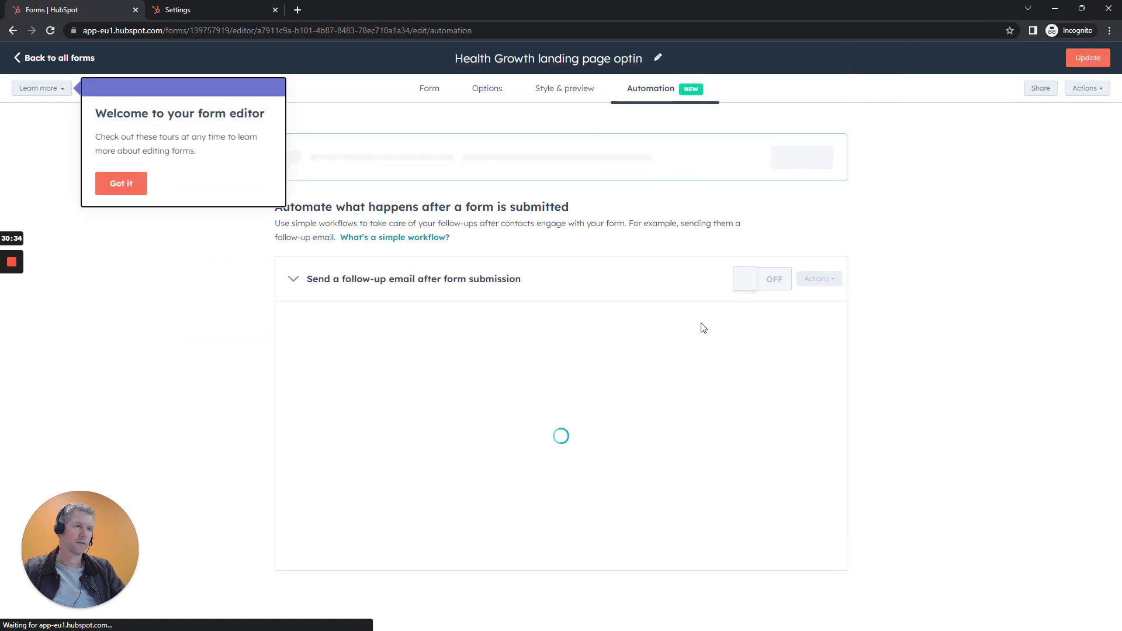
{"action": "left_click", "coordinate": [121, 183]}
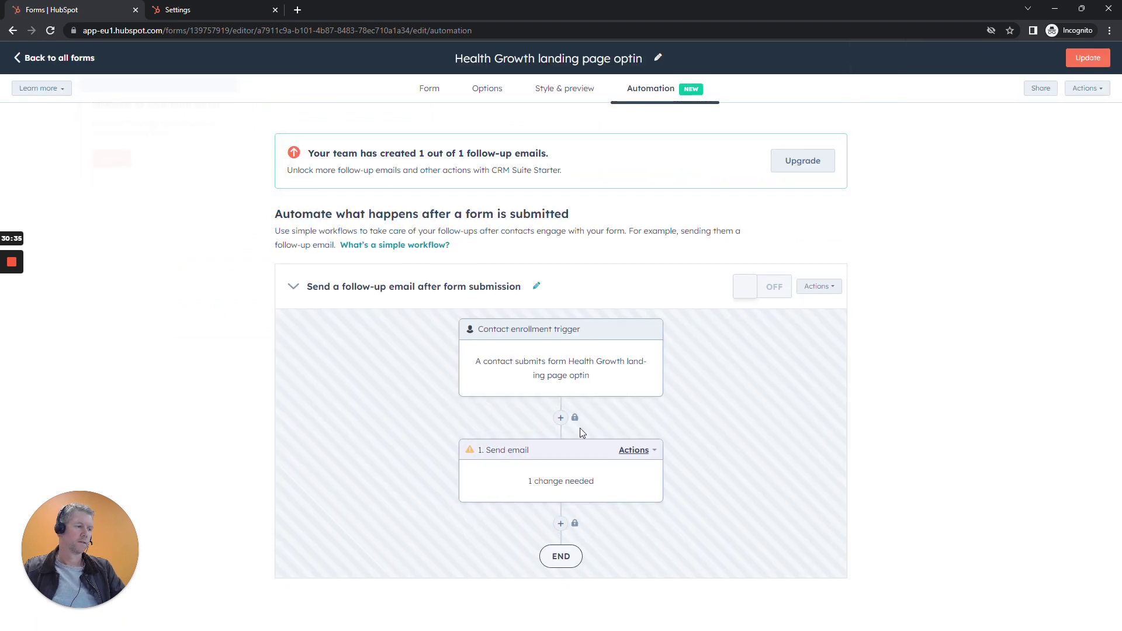
{"action": "left_click", "coordinate": [561, 477]}
{"action": "left_click", "coordinate": [970, 251]}
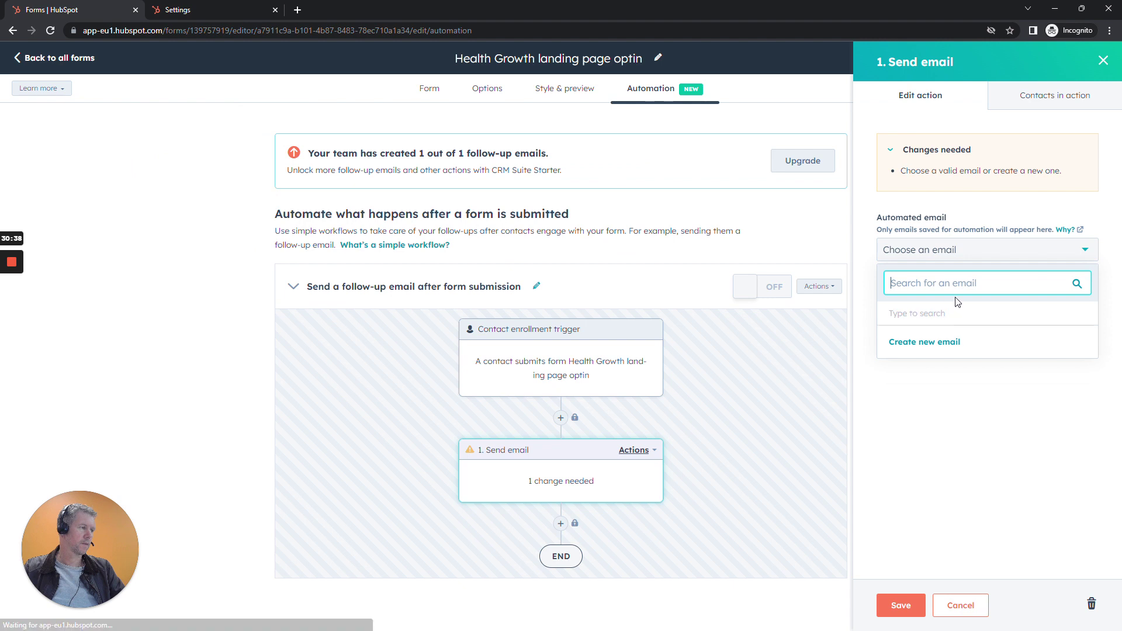
{"action": "left_click", "coordinate": [934, 344]}
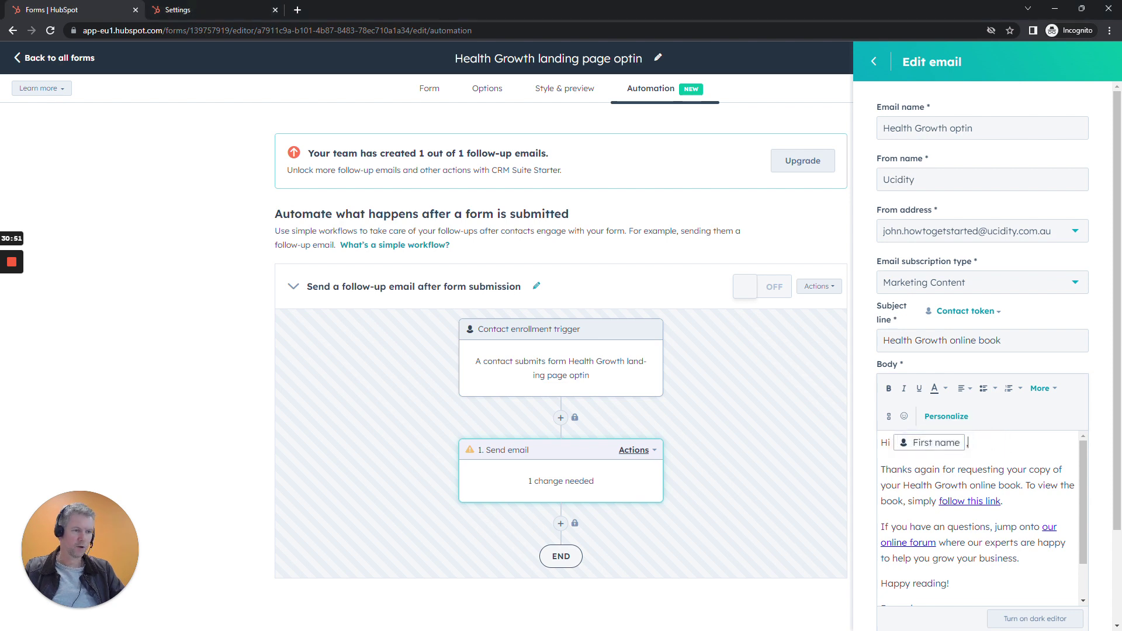
Personalise the email greeting with the First name token, trying and then removing Last name.
{"action": "left_click", "coordinate": [949, 416]}
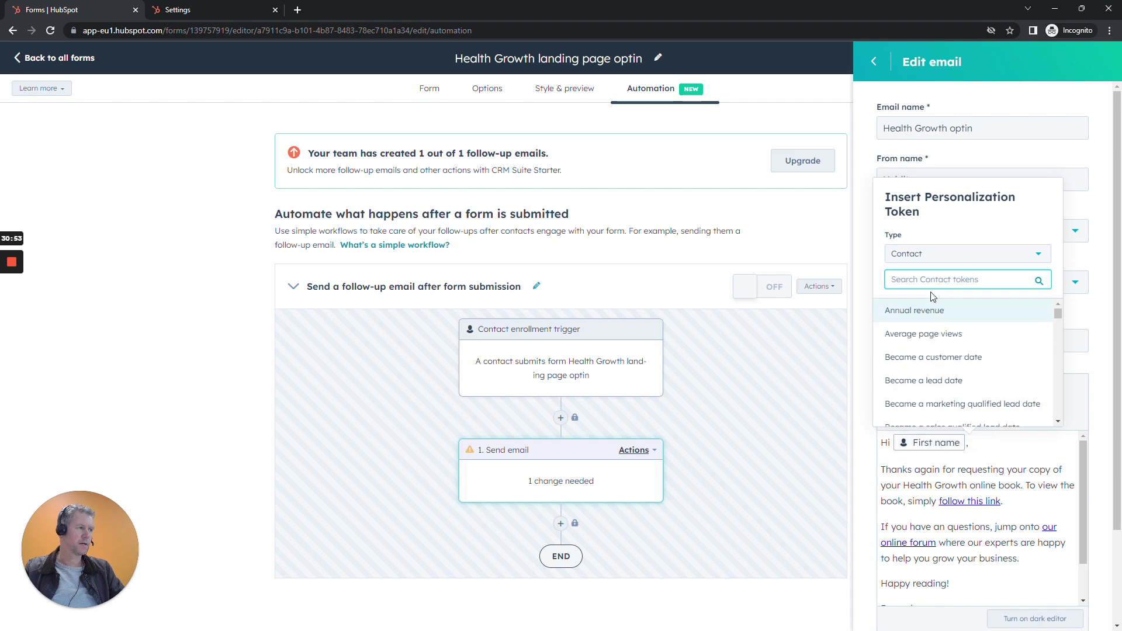
{"action": "scroll", "coordinate": [974, 355], "scroll_direction": "down", "scroll_amount": 20}
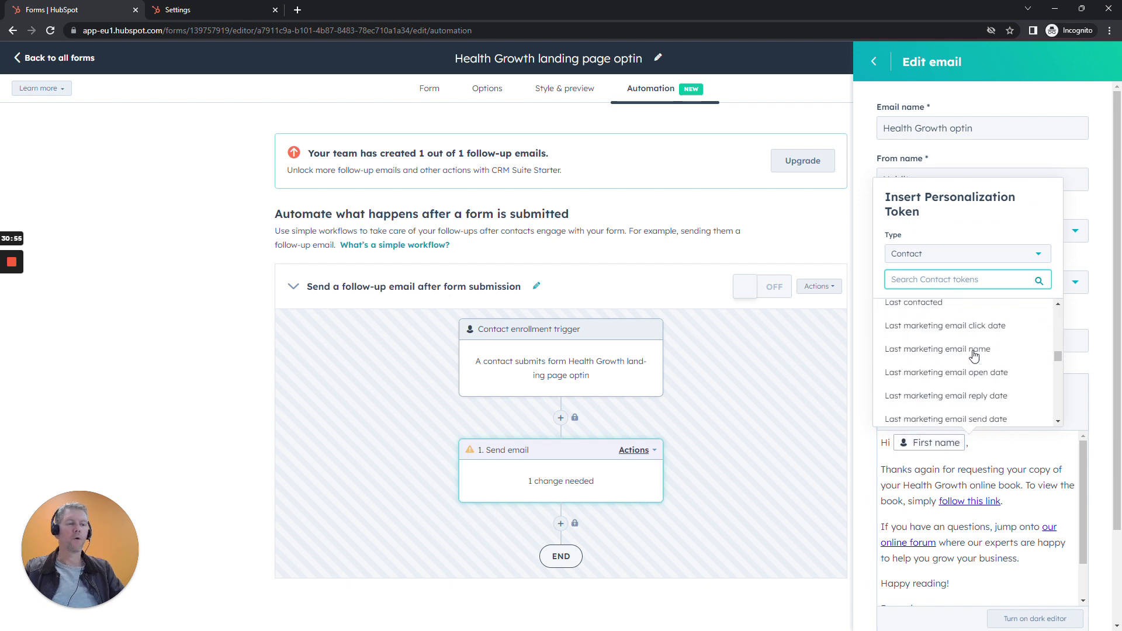
{"action": "scroll", "coordinate": [974, 355], "scroll_direction": "up", "scroll_amount": 20}
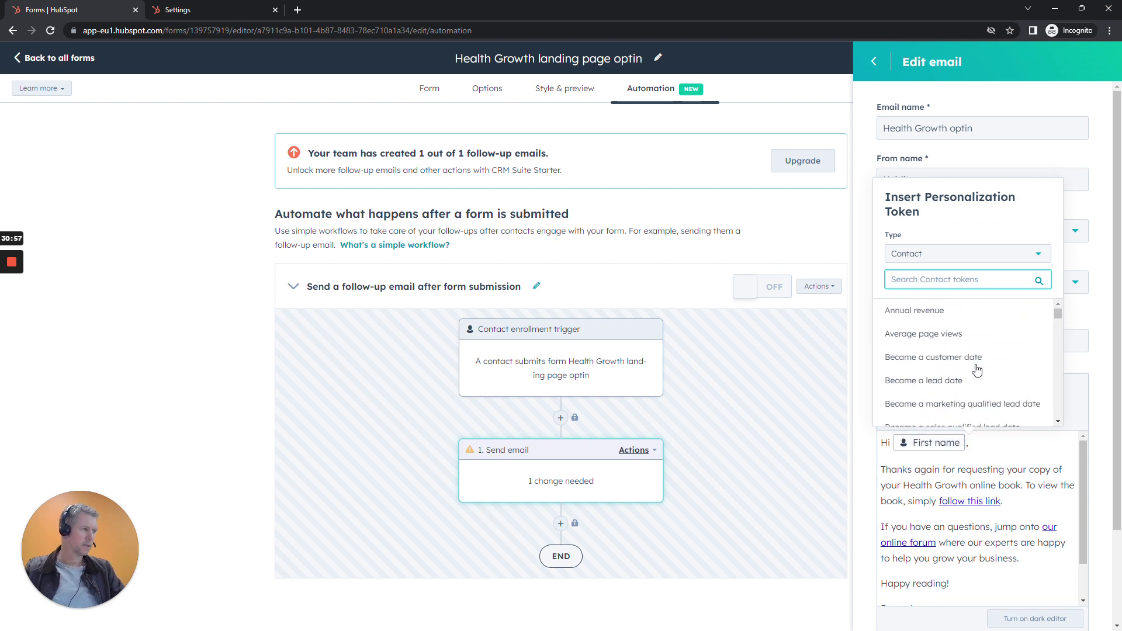
{"action": "type", "text": "Last"}
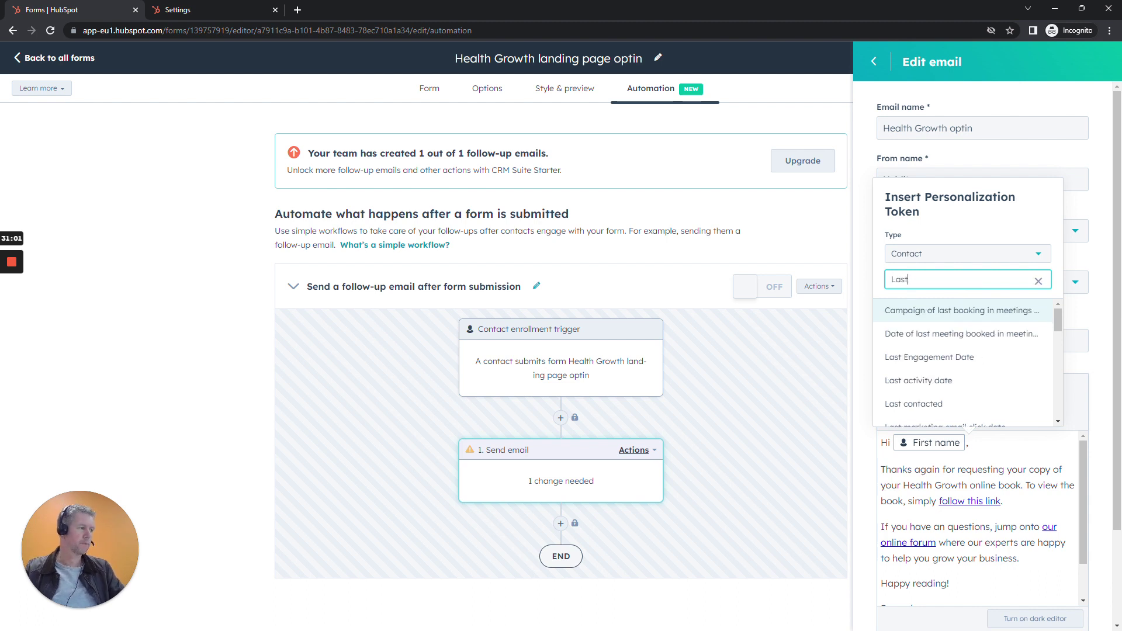
{"action": "type", "text": " na"}
{"action": "left_click", "coordinate": [902, 415]}
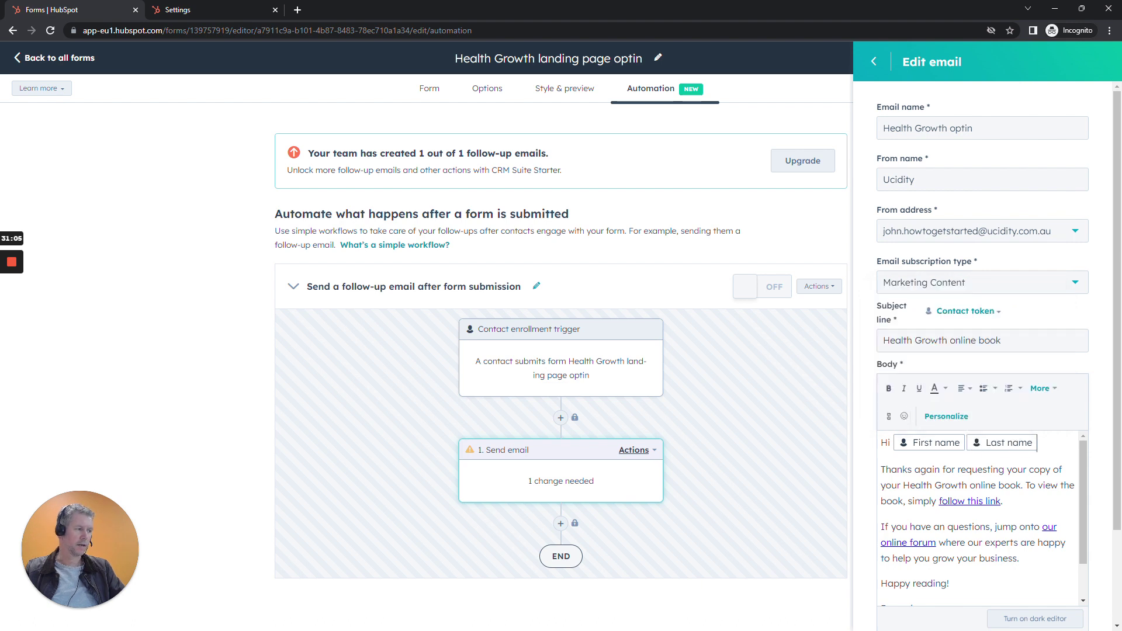
{"action": "key", "text": "BackSpace"}
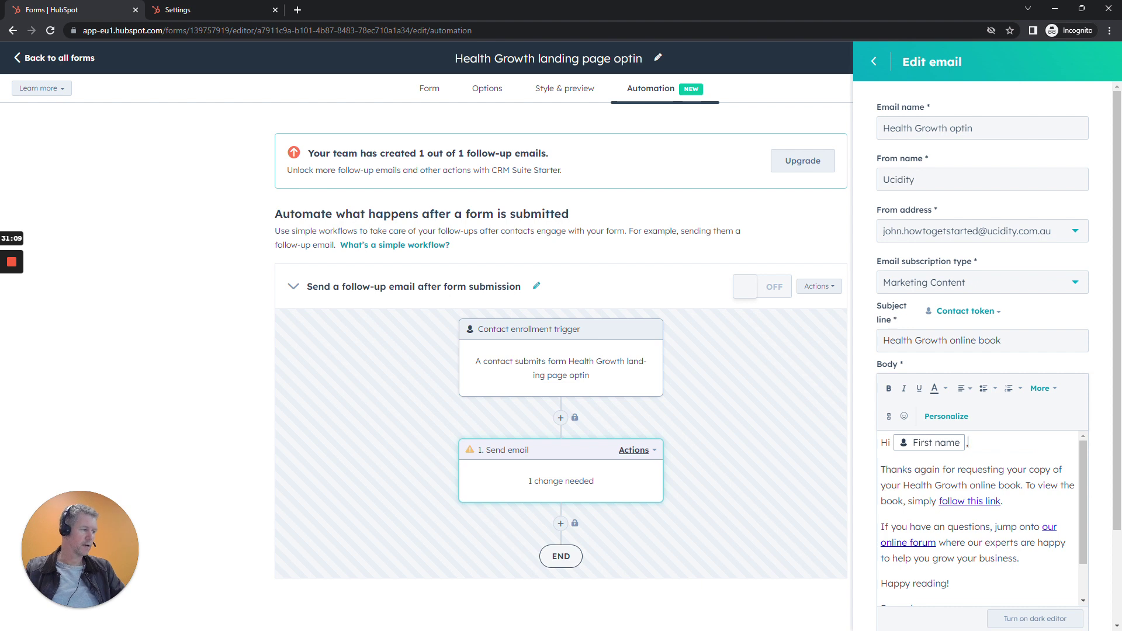
Open the email footer settings from the footer dropdown's Manage link.
{"action": "scroll", "coordinate": [1094, 502], "scroll_direction": "down", "scroll_amount": 2}
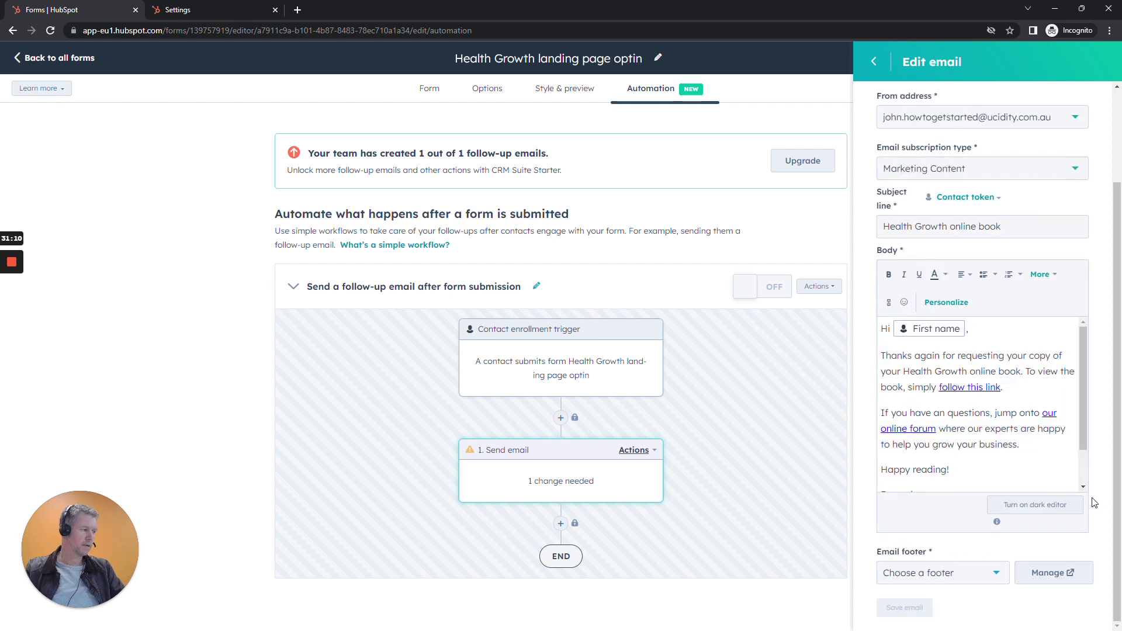
{"action": "left_click", "coordinate": [973, 575]}
{"action": "left_click", "coordinate": [1055, 607]}
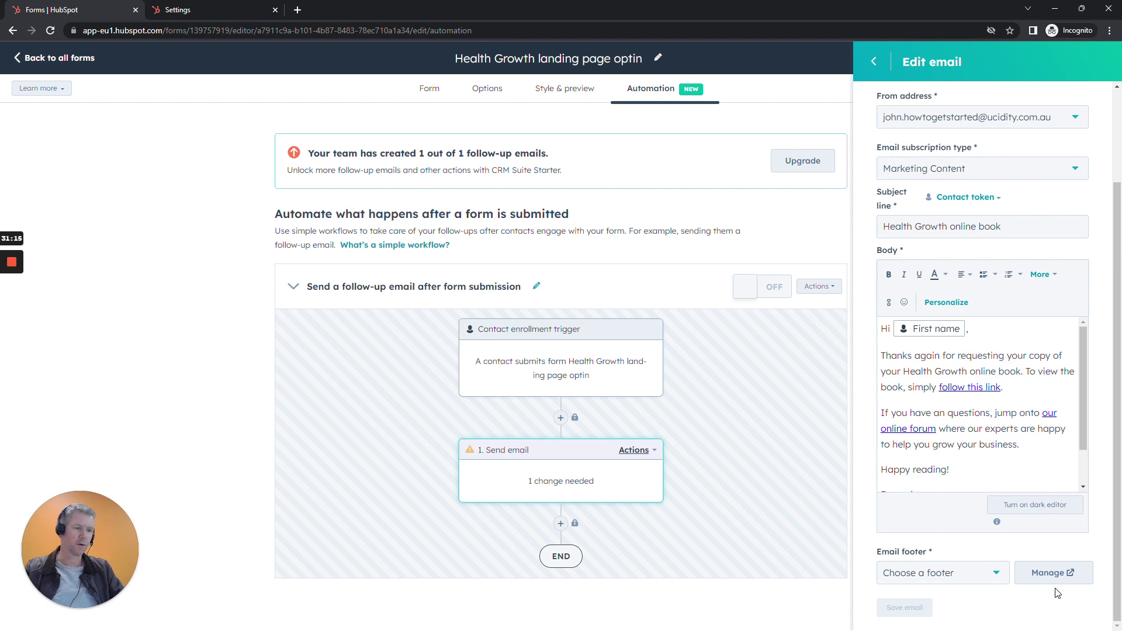
{"action": "left_click", "coordinate": [1050, 572]}
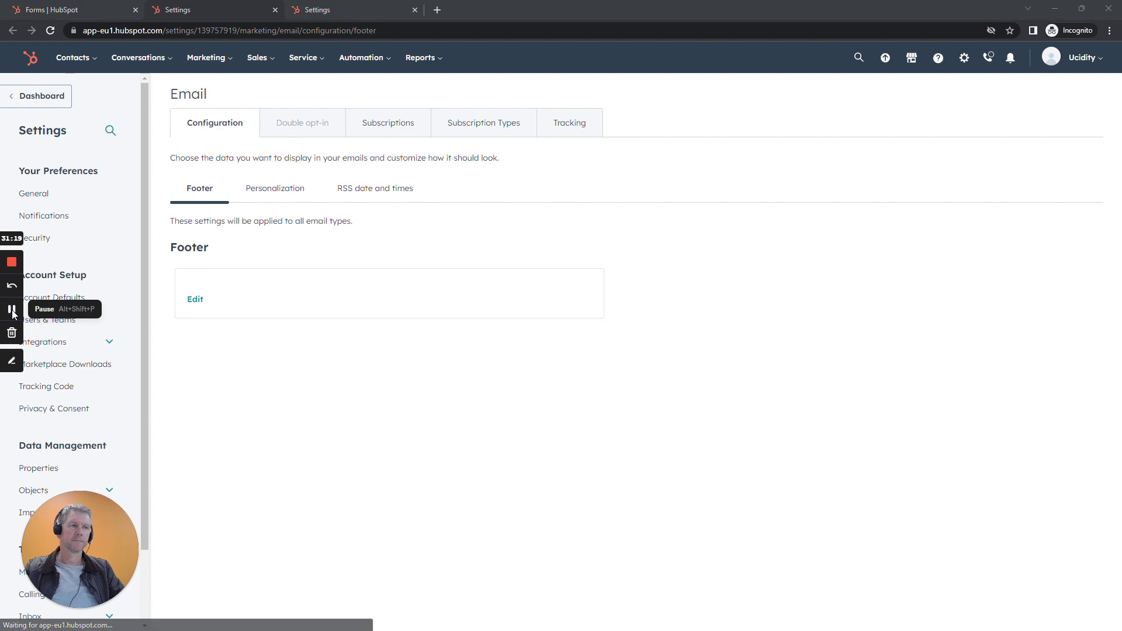
Save and confirm the default footer's company address, then return to the Forms tab.
{"action": "left_click", "coordinate": [195, 313]}
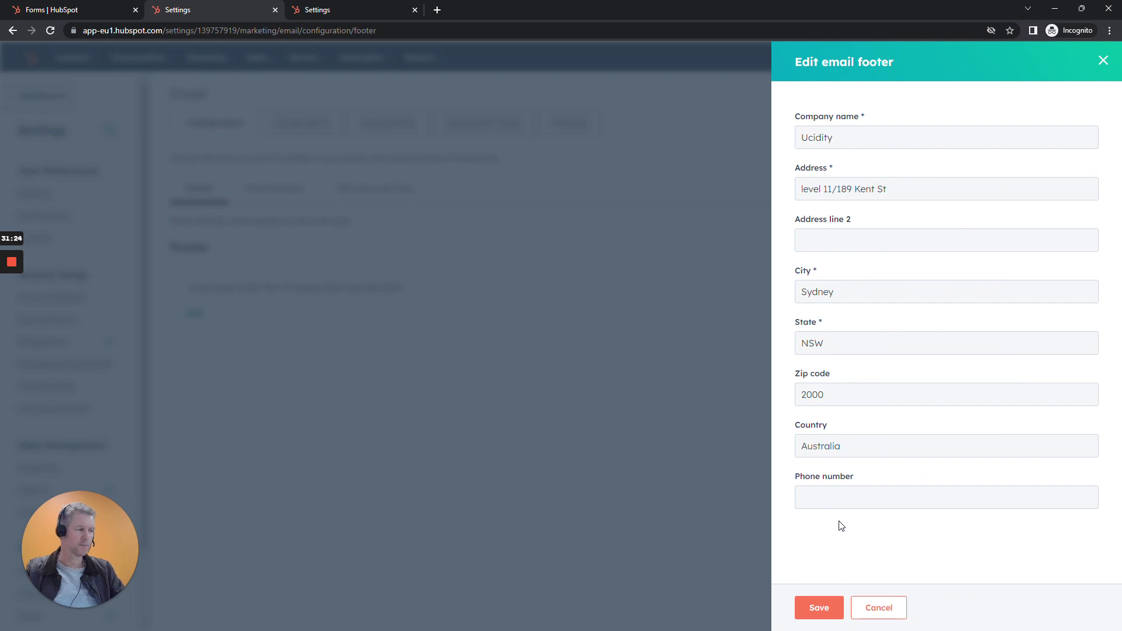
{"action": "left_click", "coordinate": [828, 610]}
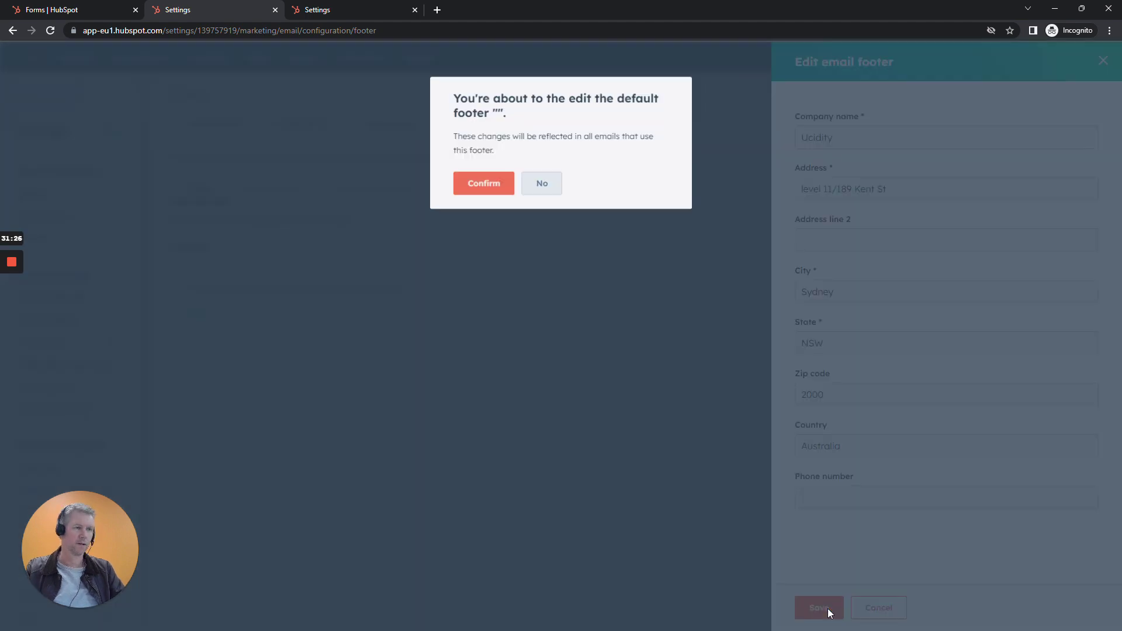
{"action": "left_click", "coordinate": [498, 184]}
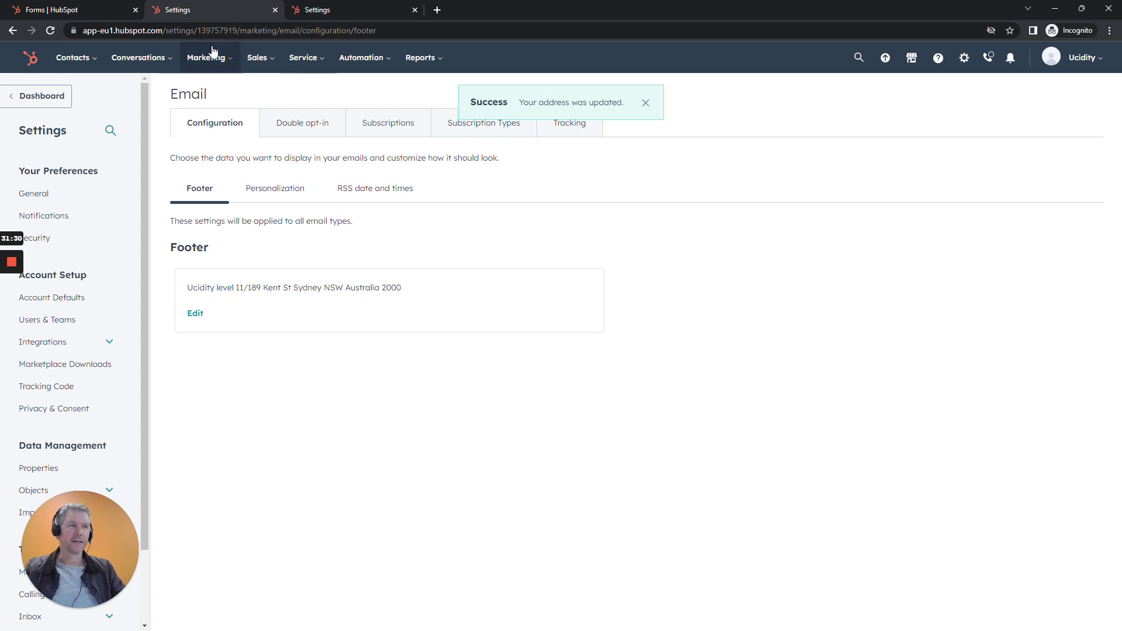
{"action": "left_click", "coordinate": [93, 9]}
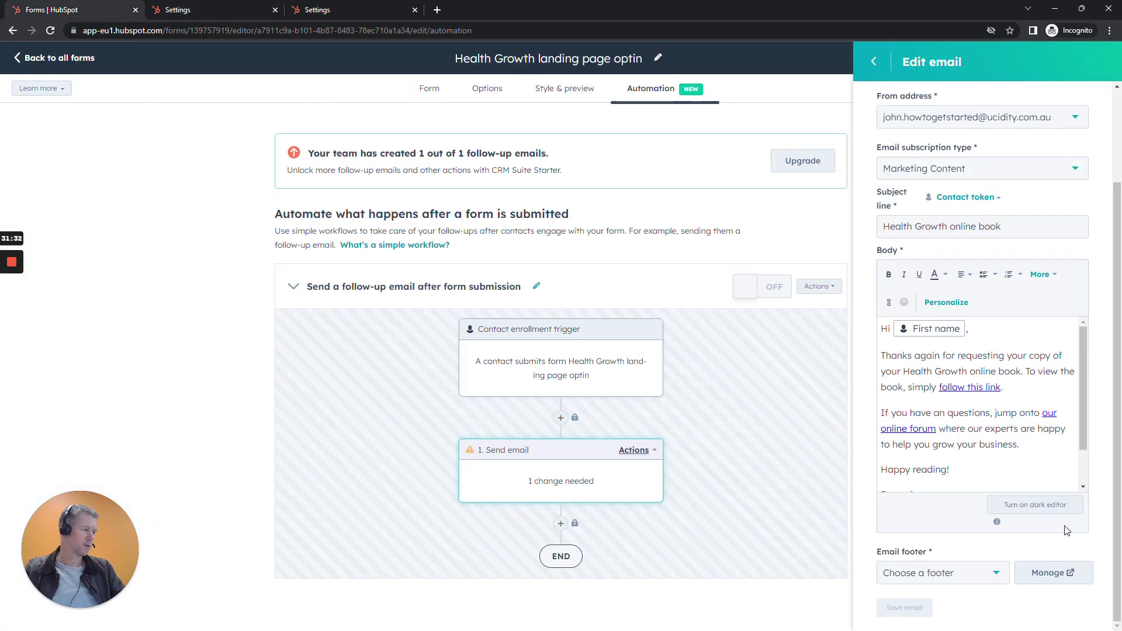
Give the follow-up email the (default) footer and save the email.
{"action": "left_click", "coordinate": [995, 575]}
{"action": "left_click", "coordinate": [993, 572]}
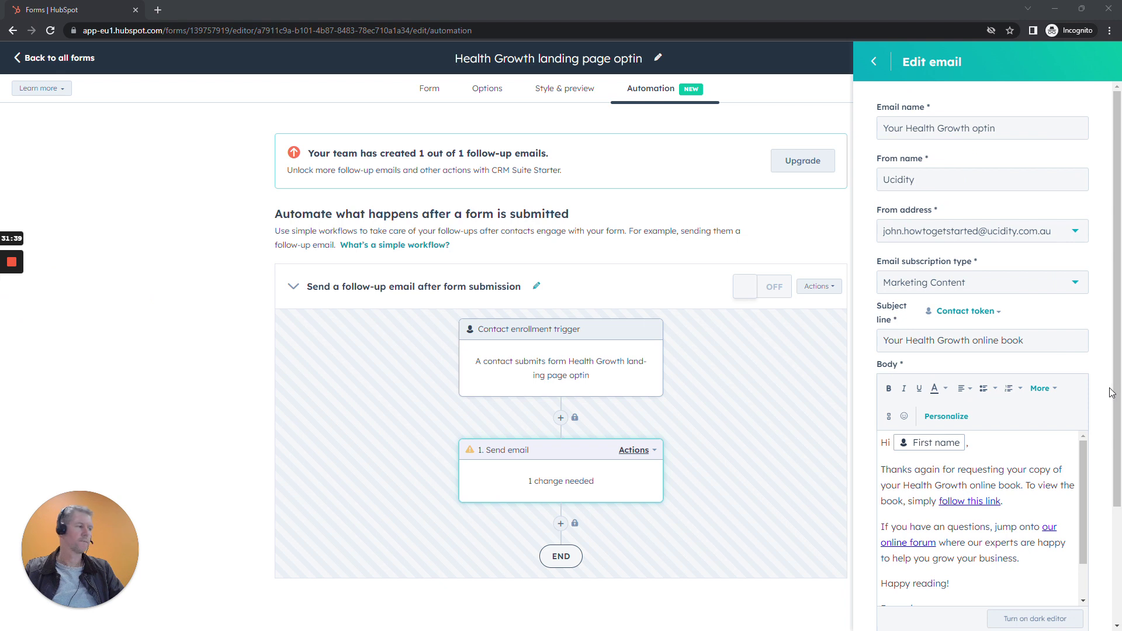
{"action": "scroll", "coordinate": [1104, 403], "scroll_direction": "down", "scroll_amount": 3}
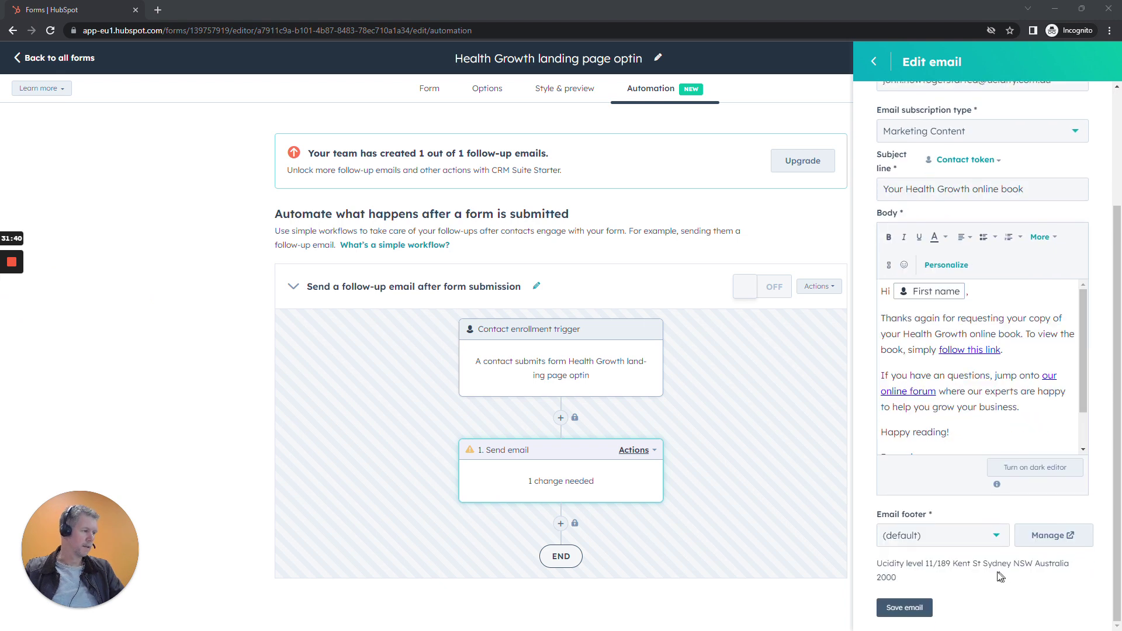
{"action": "left_click", "coordinate": [914, 534]}
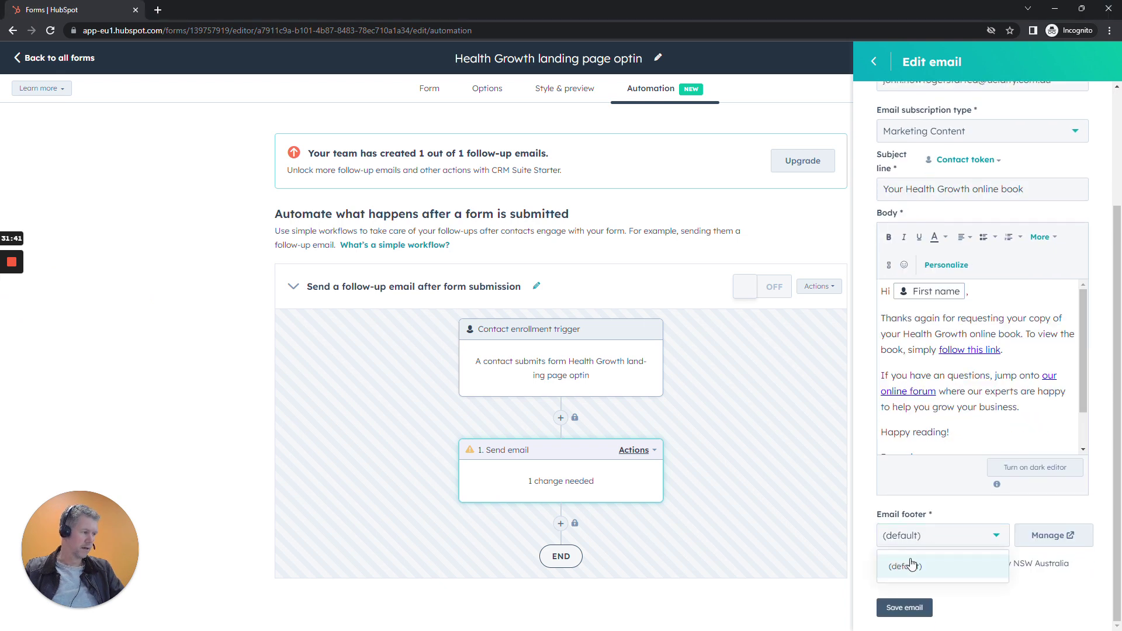
{"action": "left_click", "coordinate": [1099, 570]}
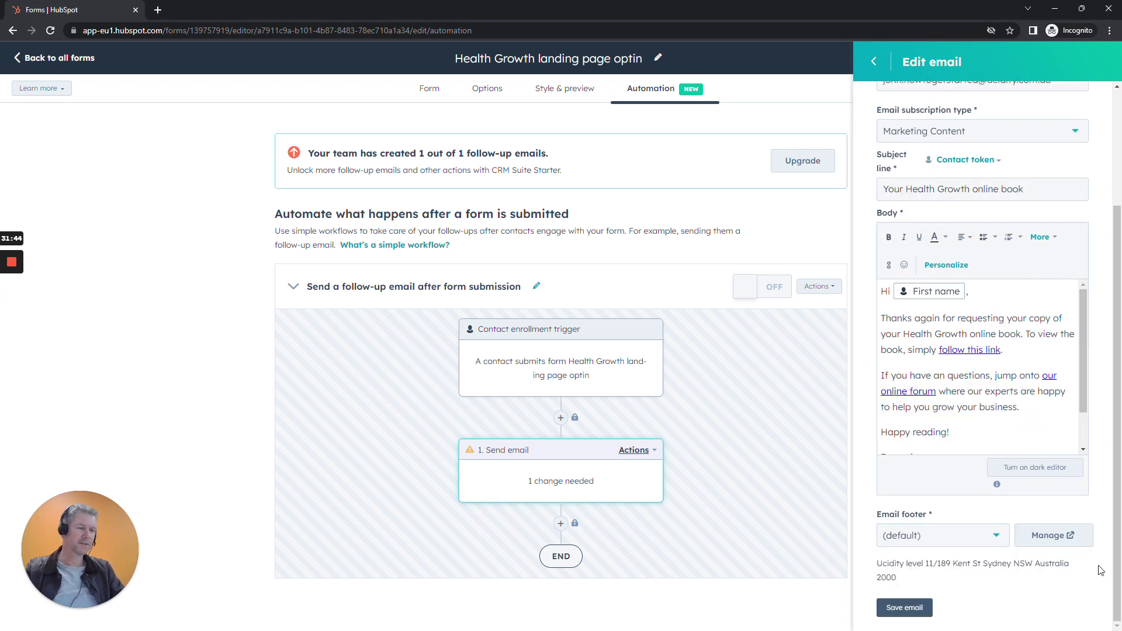
{"action": "left_click", "coordinate": [904, 608]}
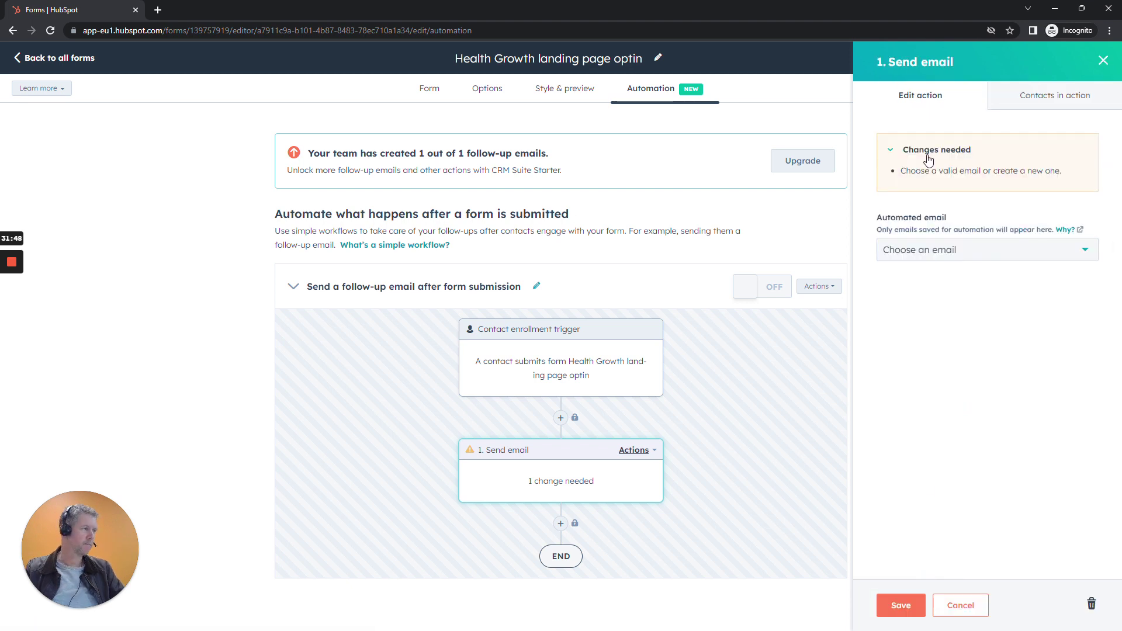
Use the 'Your Health Growth optin' email in the send step and turn the workflow on.
{"action": "left_click", "coordinate": [942, 251]}
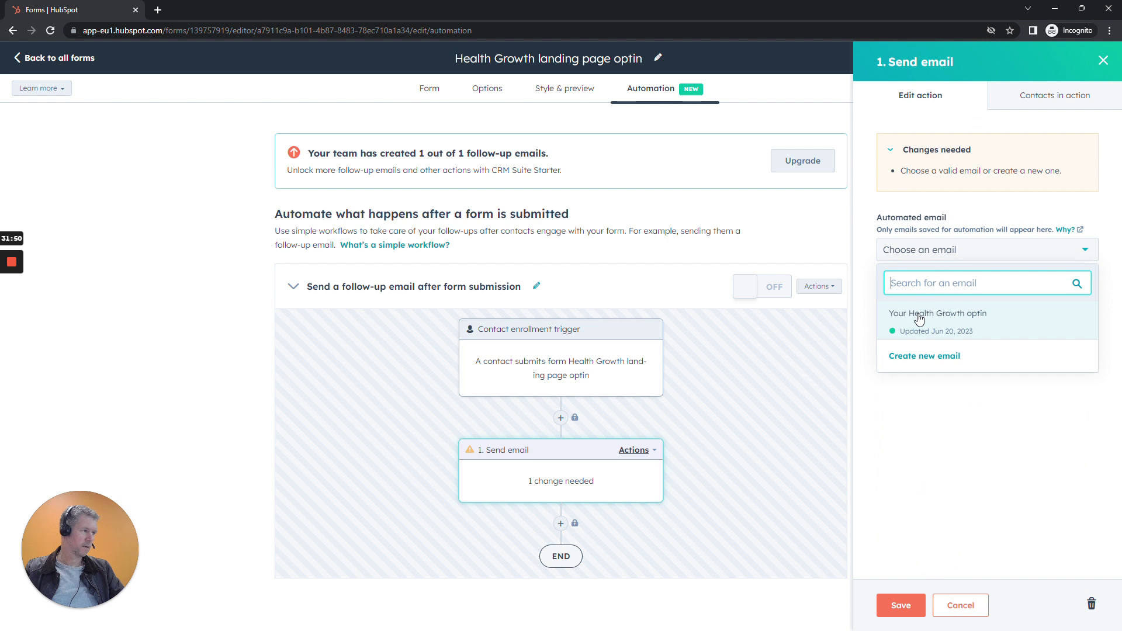
{"action": "left_click", "coordinate": [918, 319]}
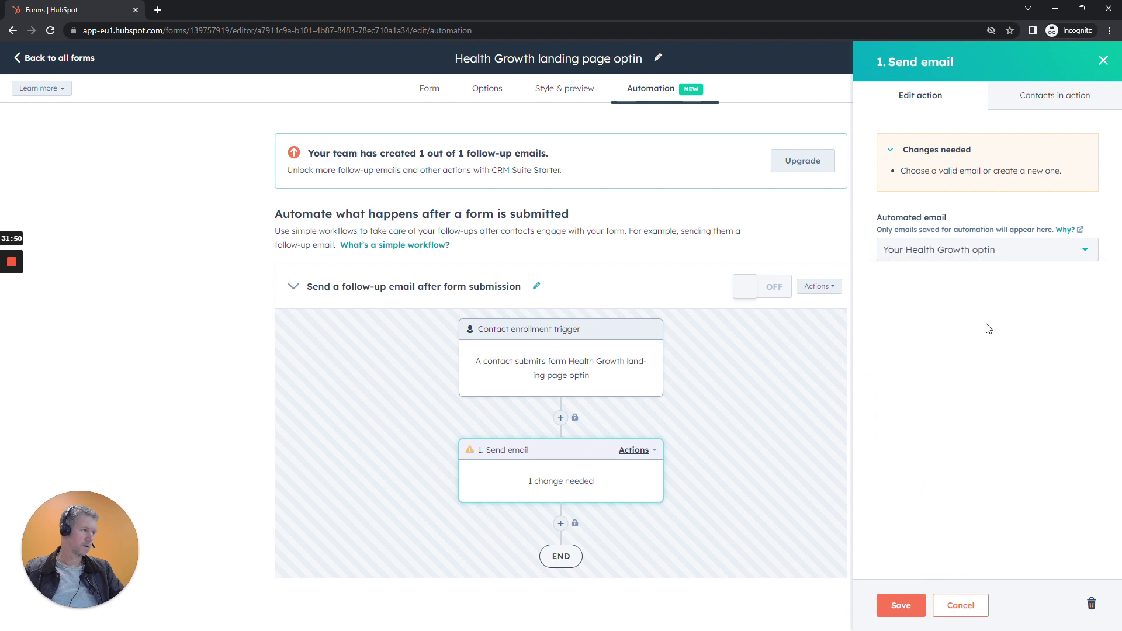
{"action": "left_click", "coordinate": [895, 610]}
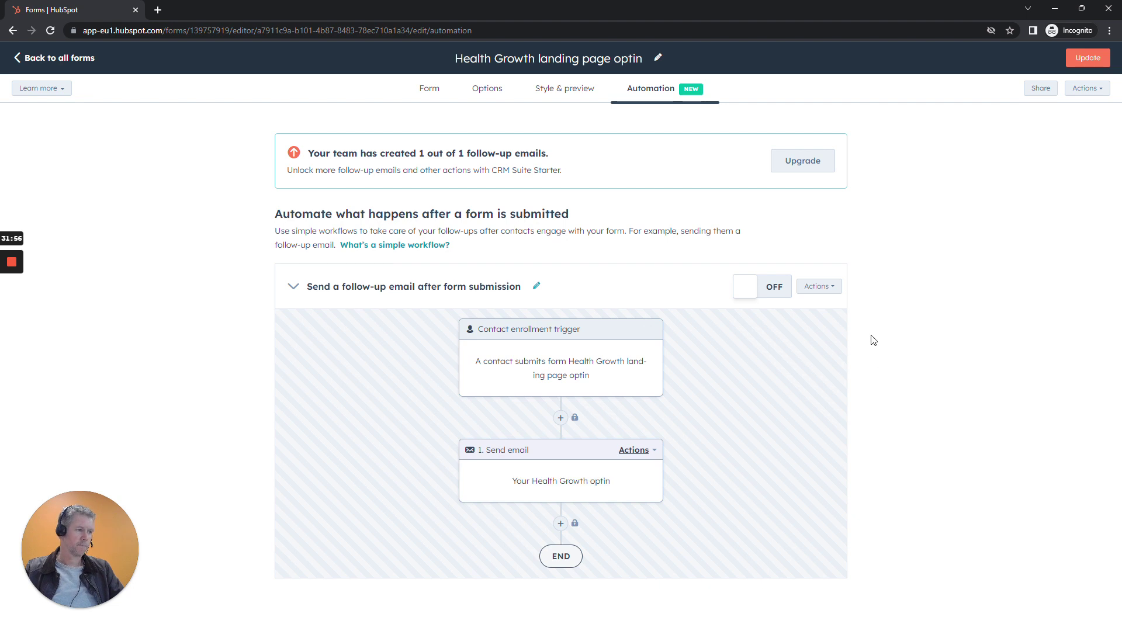
{"action": "left_click", "coordinate": [778, 290]}
{"action": "left_click", "coordinate": [478, 169]}
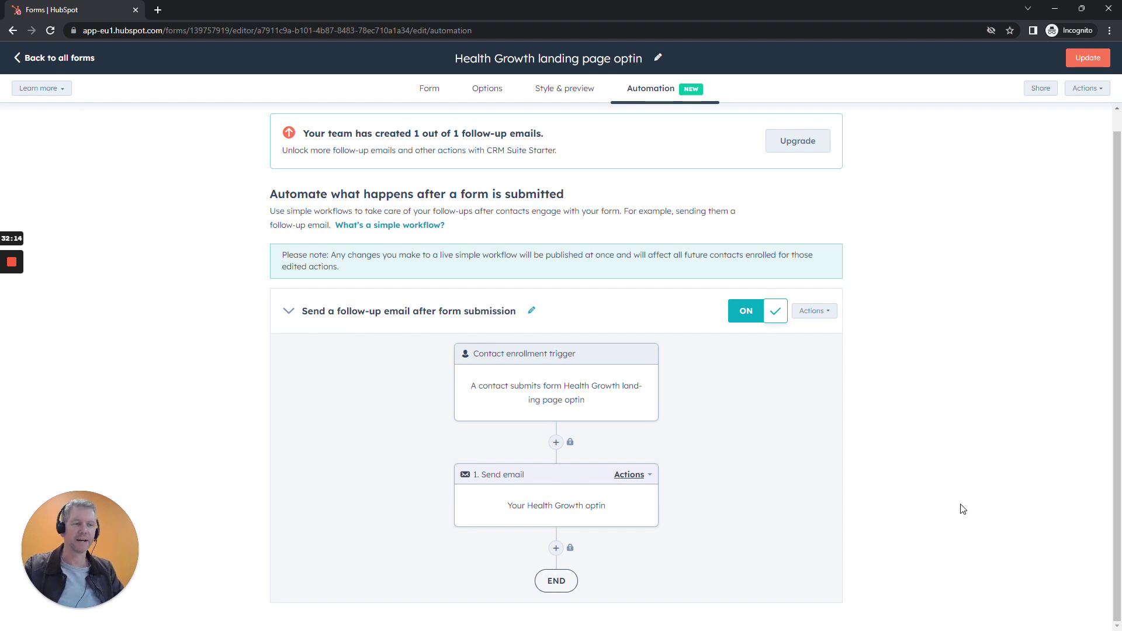
Update and publish the Health Growth optin form, then switch to the Closed won deal workflow.
{"action": "left_click", "coordinate": [1079, 63]}
{"action": "left_click", "coordinate": [882, 606]}
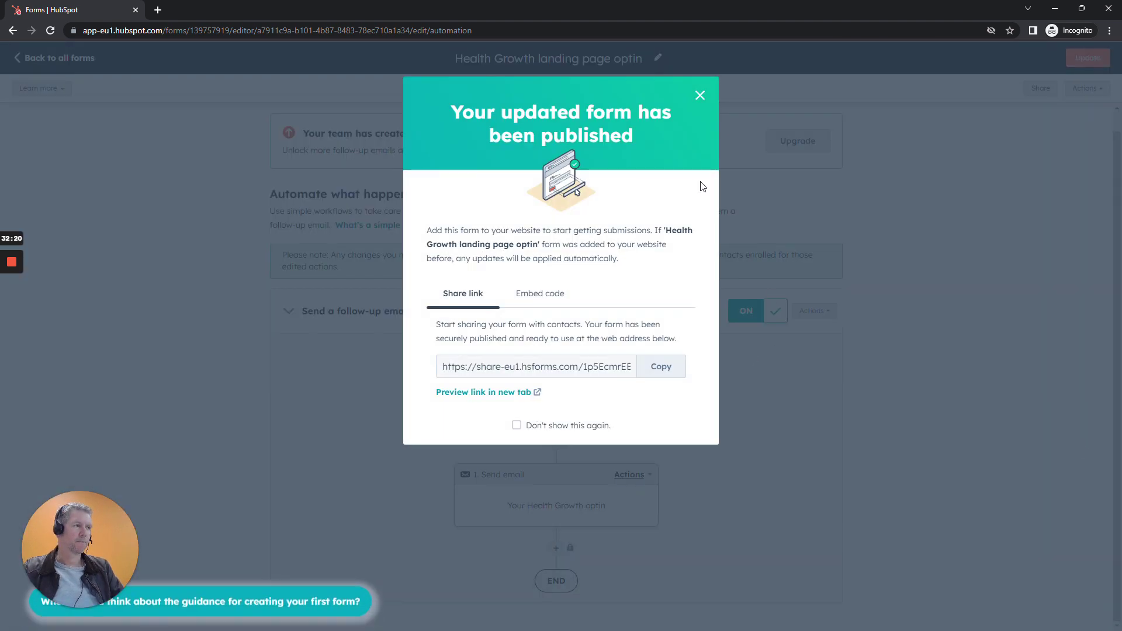
{"action": "left_click", "coordinate": [700, 95]}
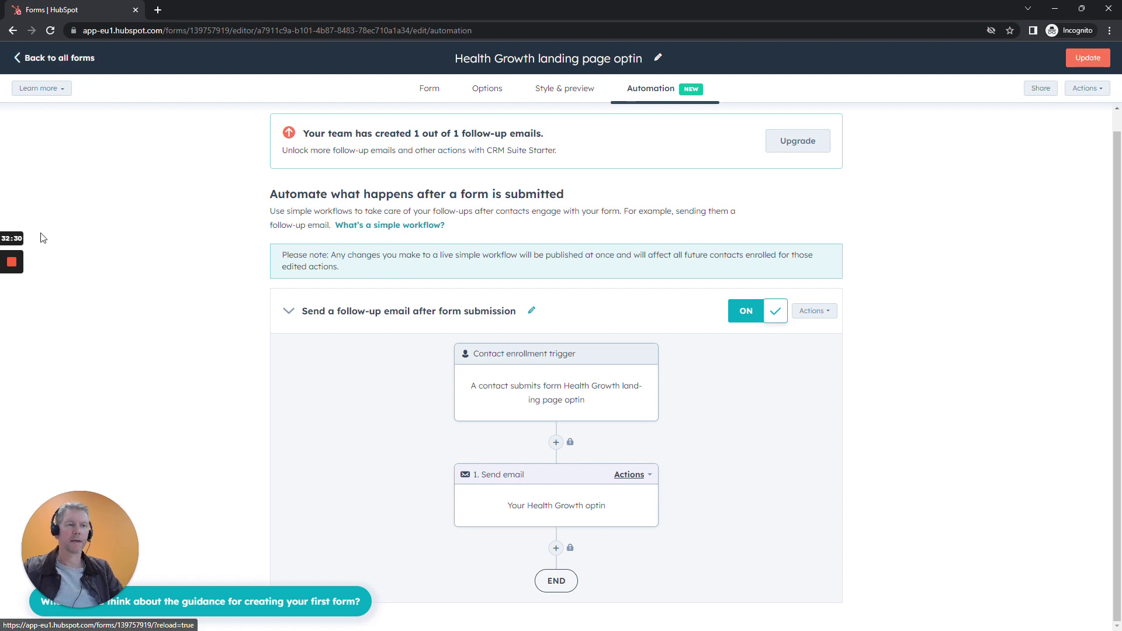
{"action": "left_click", "coordinate": [12, 310]}
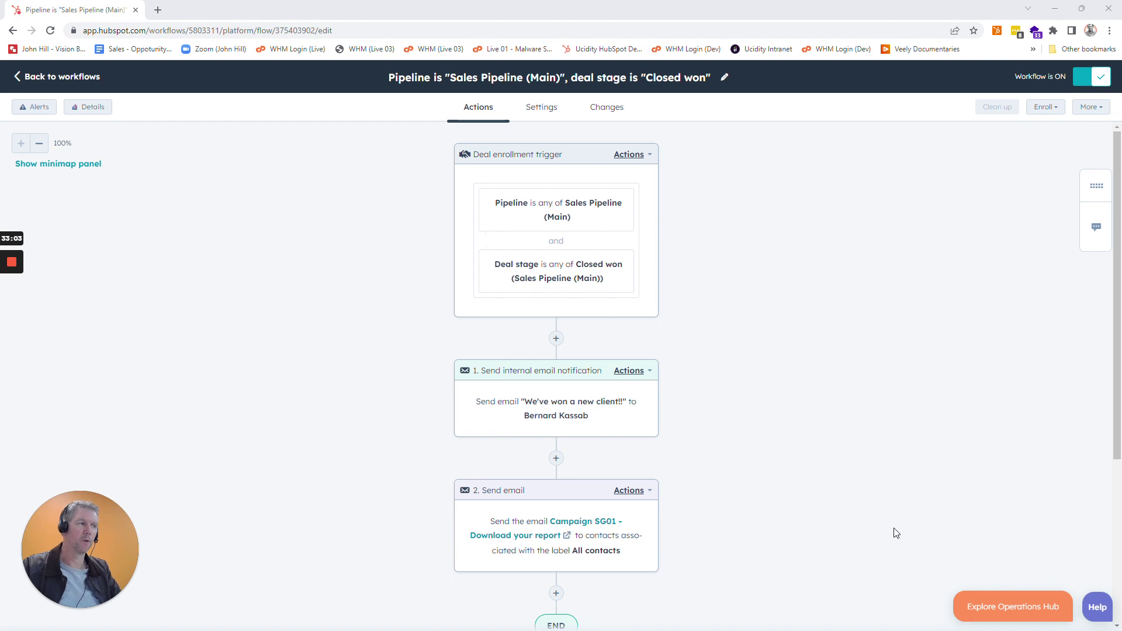
Browse all action types for a new step after the second email, then return to workflows.
{"action": "scroll", "coordinate": [891, 532], "scroll_direction": "down", "scroll_amount": 4}
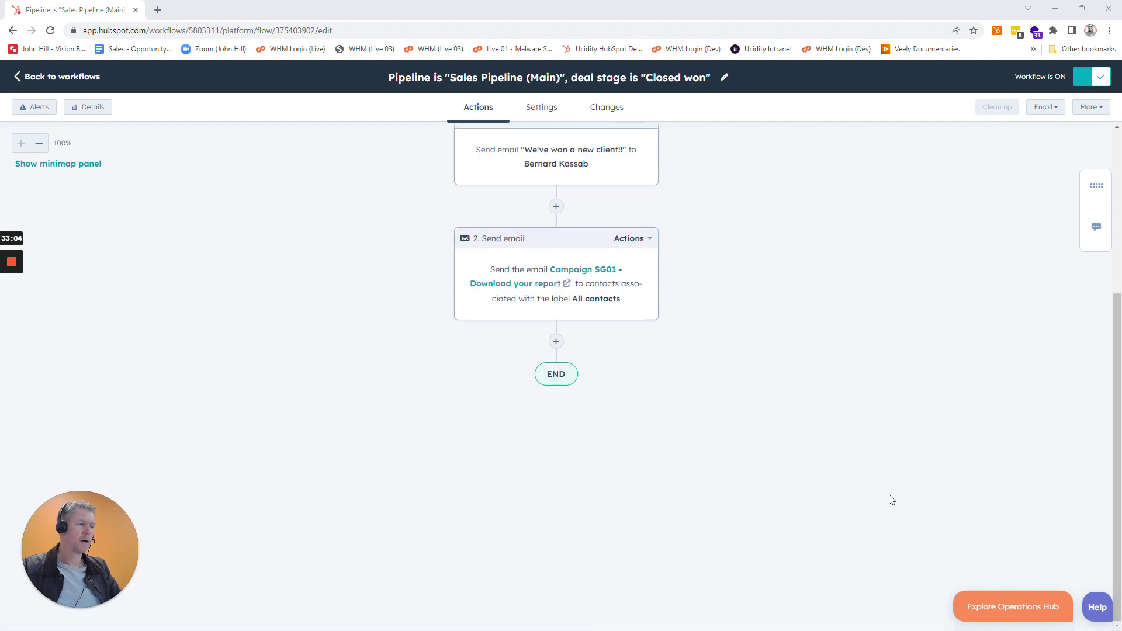
{"action": "left_click", "coordinate": [557, 342]}
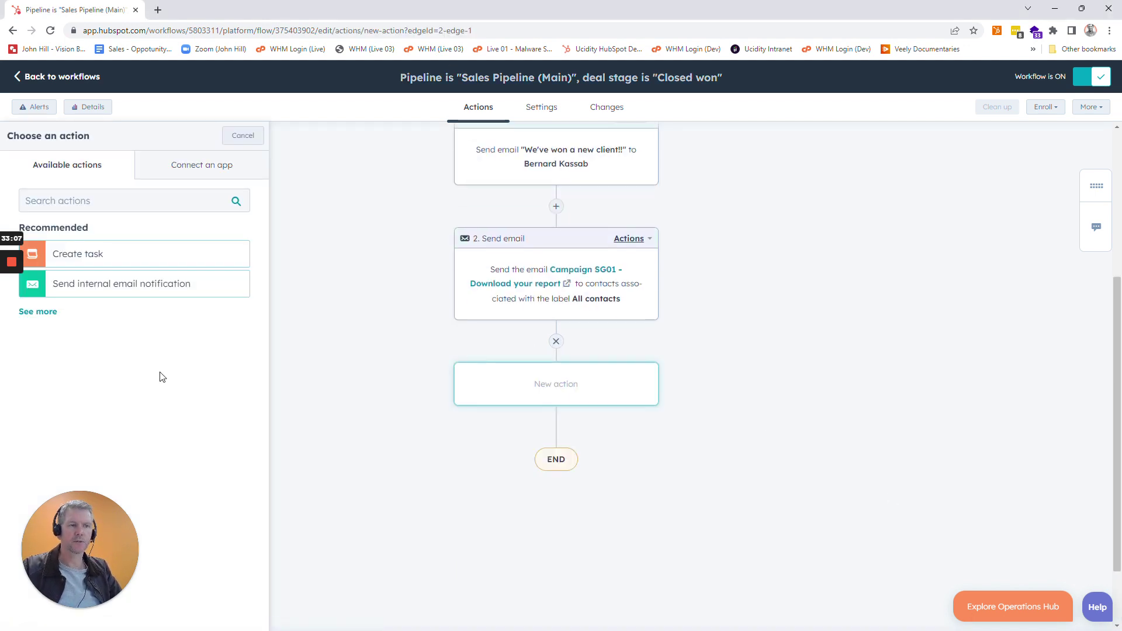
{"action": "left_click", "coordinate": [38, 311]}
{"action": "scroll", "coordinate": [246, 353], "scroll_direction": "down", "scroll_amount": 5}
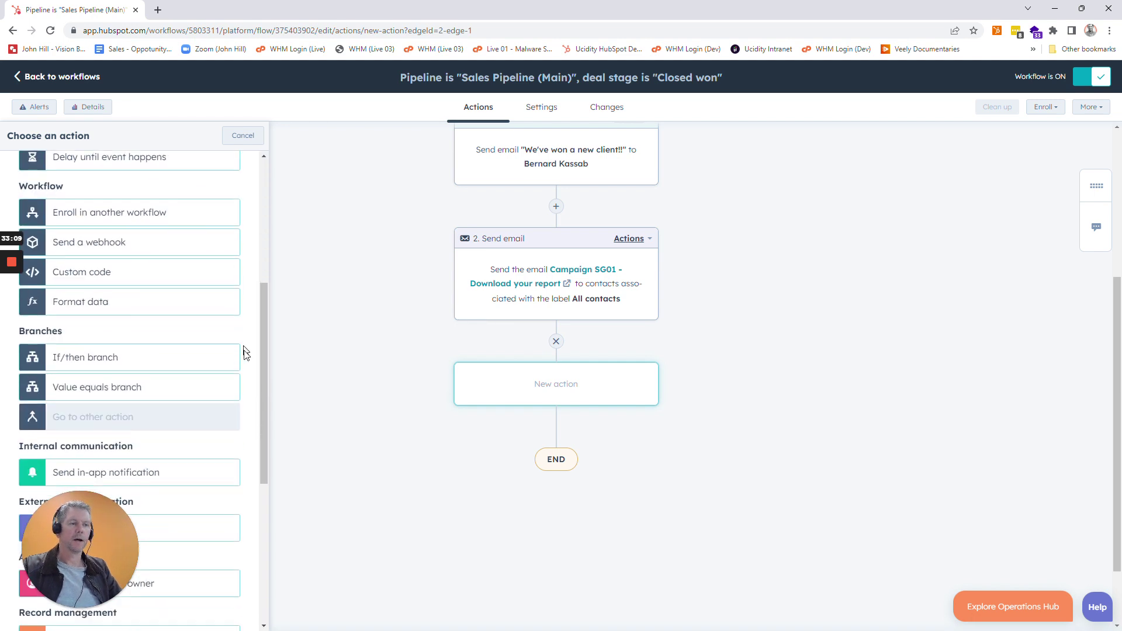
{"action": "scroll", "coordinate": [246, 353], "scroll_direction": "down", "scroll_amount": 5}
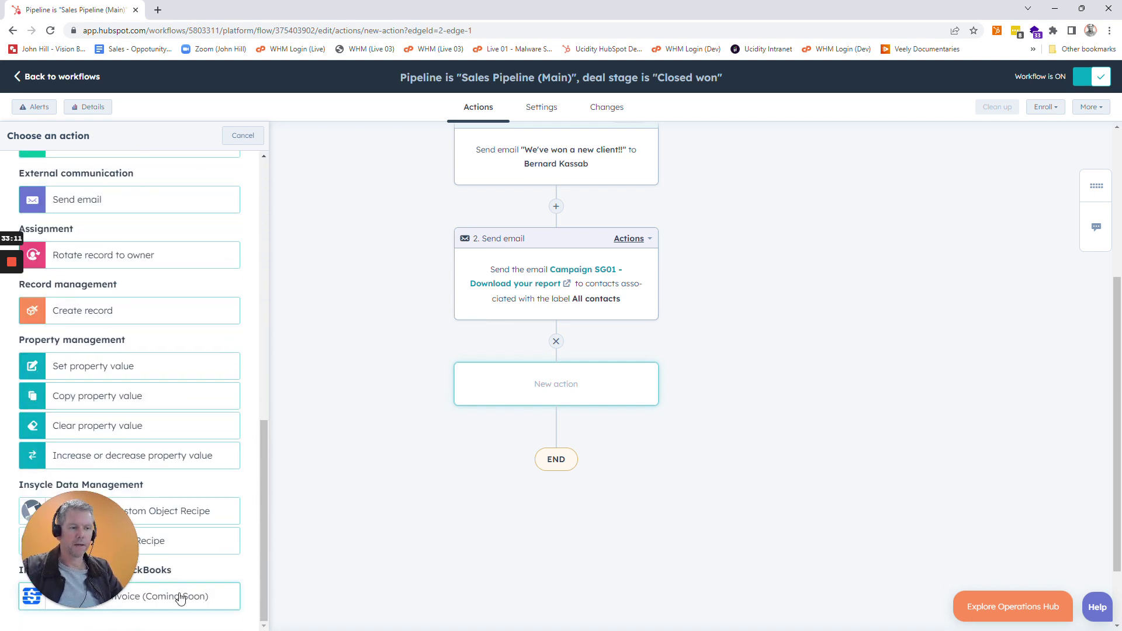
{"action": "scroll", "coordinate": [210, 541], "scroll_direction": "up", "scroll_amount": 1}
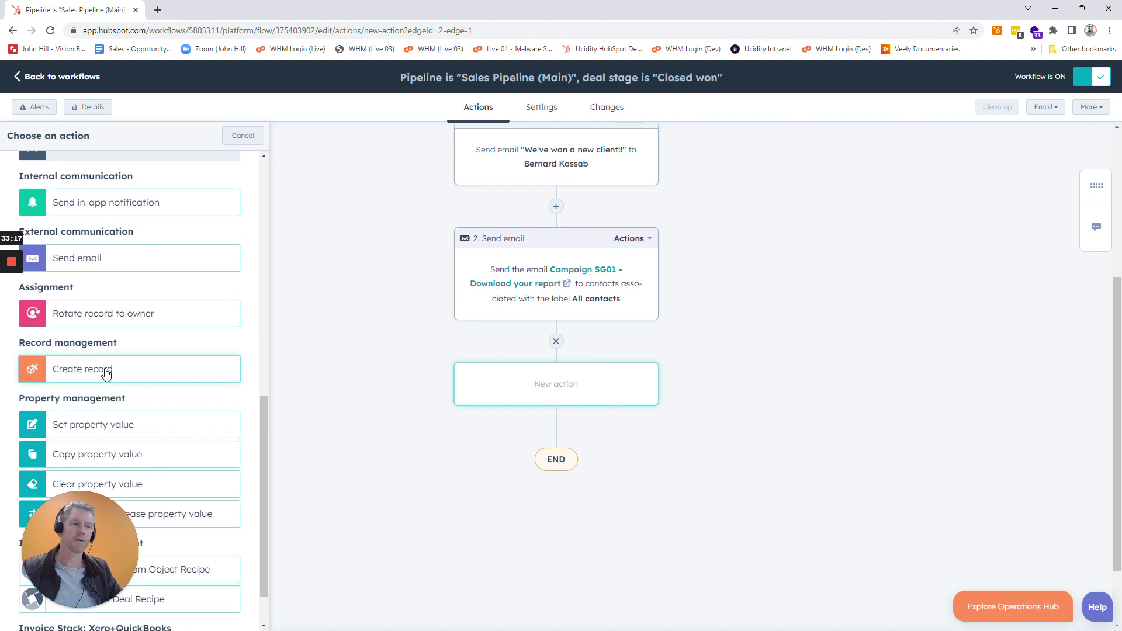
{"action": "scroll", "coordinate": [202, 393], "scroll_direction": "up", "scroll_amount": 1}
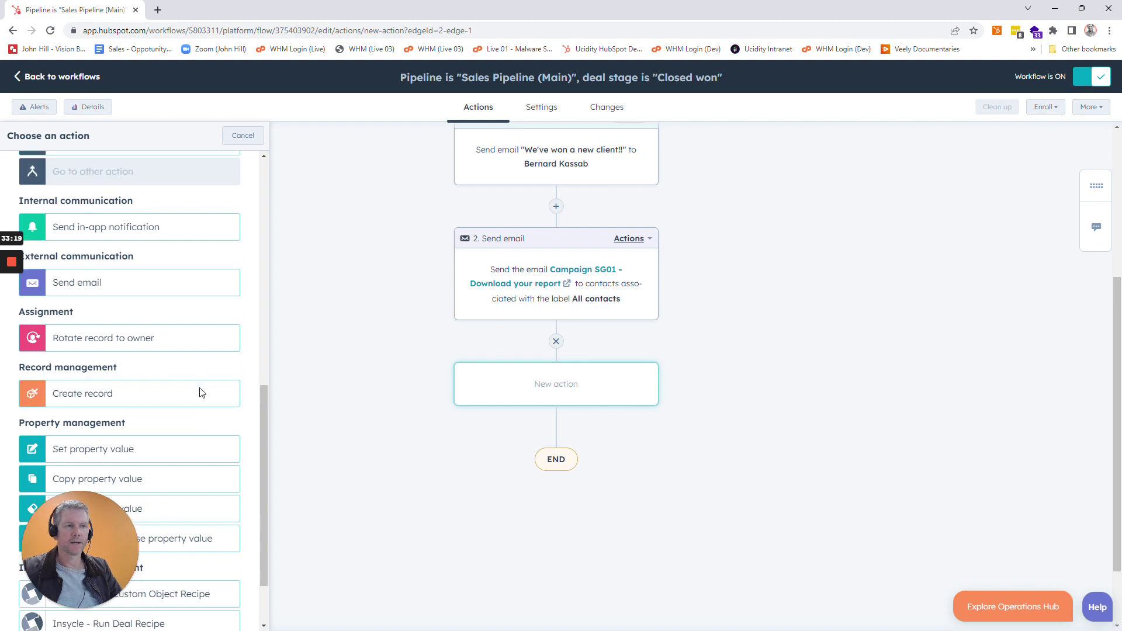
{"action": "scroll", "coordinate": [202, 394], "scroll_direction": "up", "scroll_amount": 12}
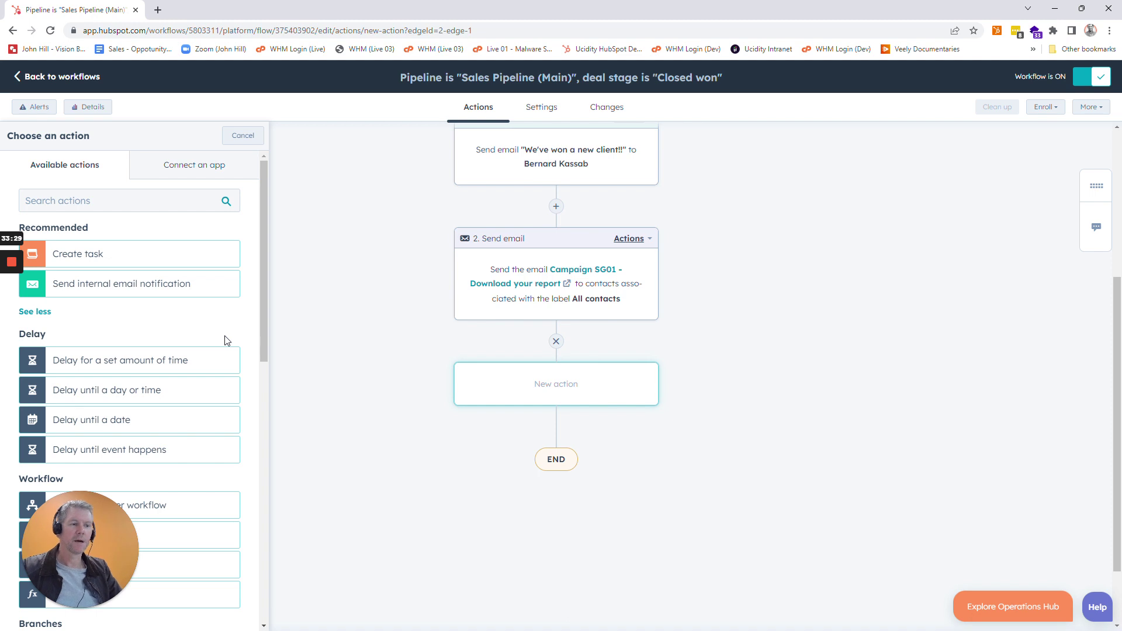
{"action": "left_click", "coordinate": [86, 87]}
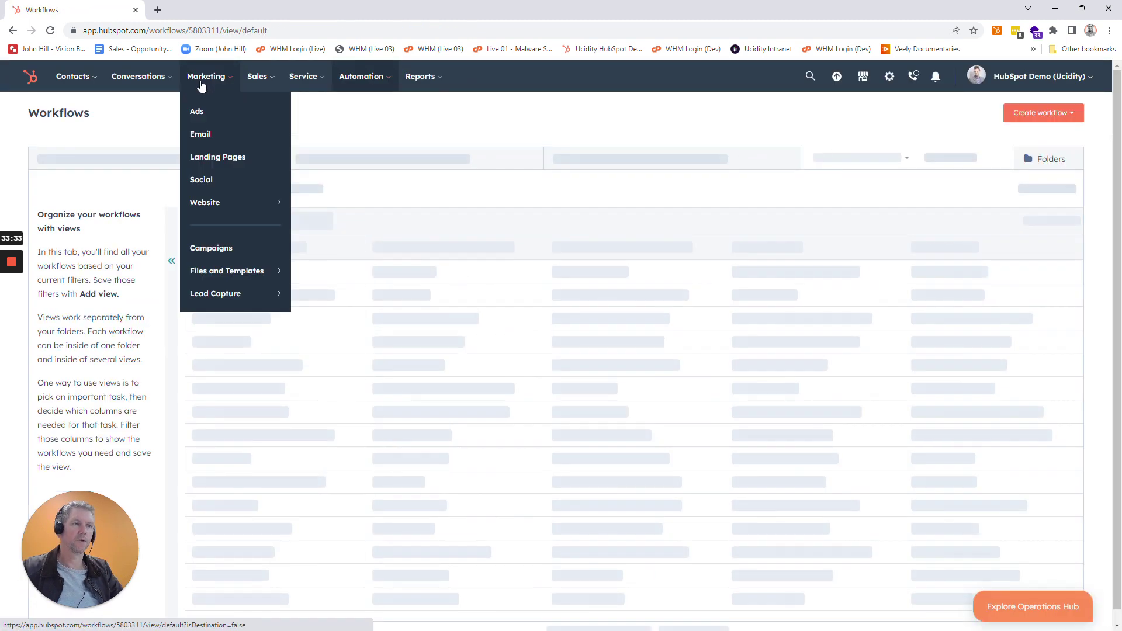
Go to the Meetings list of scheduling pages under Sales.
{"action": "mouse_move", "coordinate": [237, 87]}
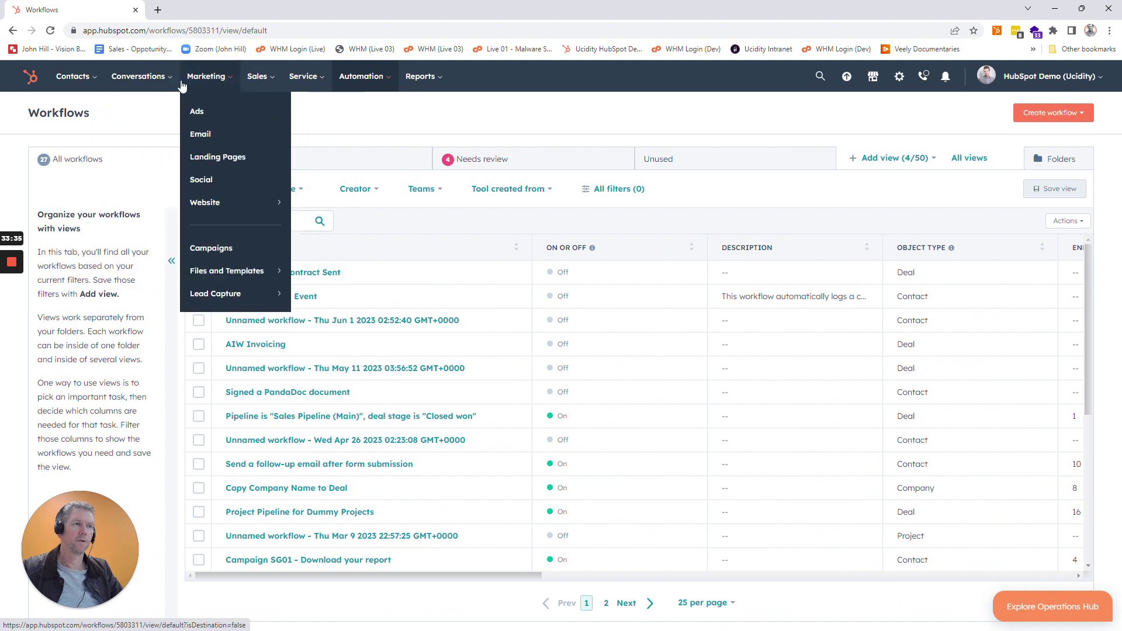
{"action": "left_click", "coordinate": [267, 273]}
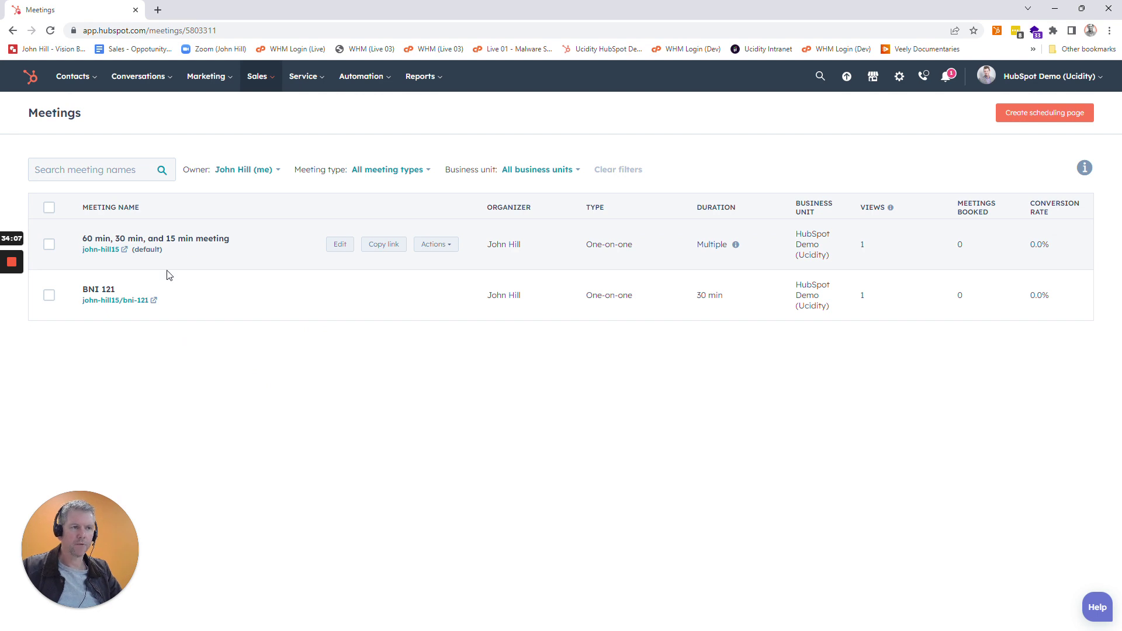
Open the BNI 121 booking page, view 26 June's time slots, then return to Meetings.
{"action": "left_click", "coordinate": [105, 301]}
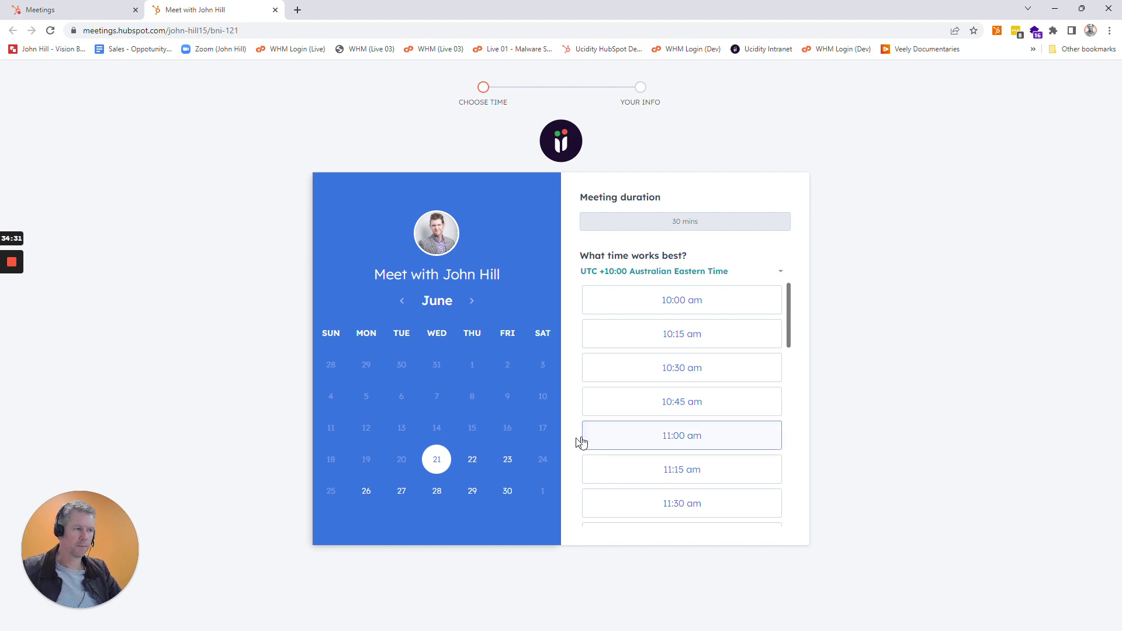
{"action": "left_click", "coordinate": [371, 495]}
{"action": "scroll", "coordinate": [742, 431], "scroll_direction": "down", "scroll_amount": 10}
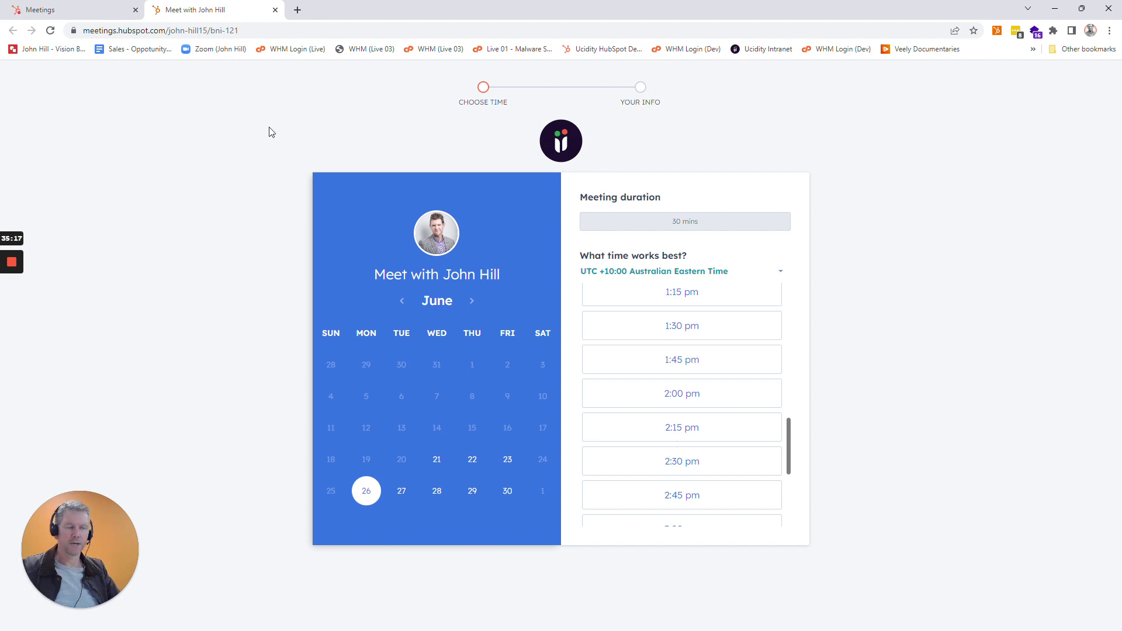
{"action": "left_click", "coordinate": [70, 10]}
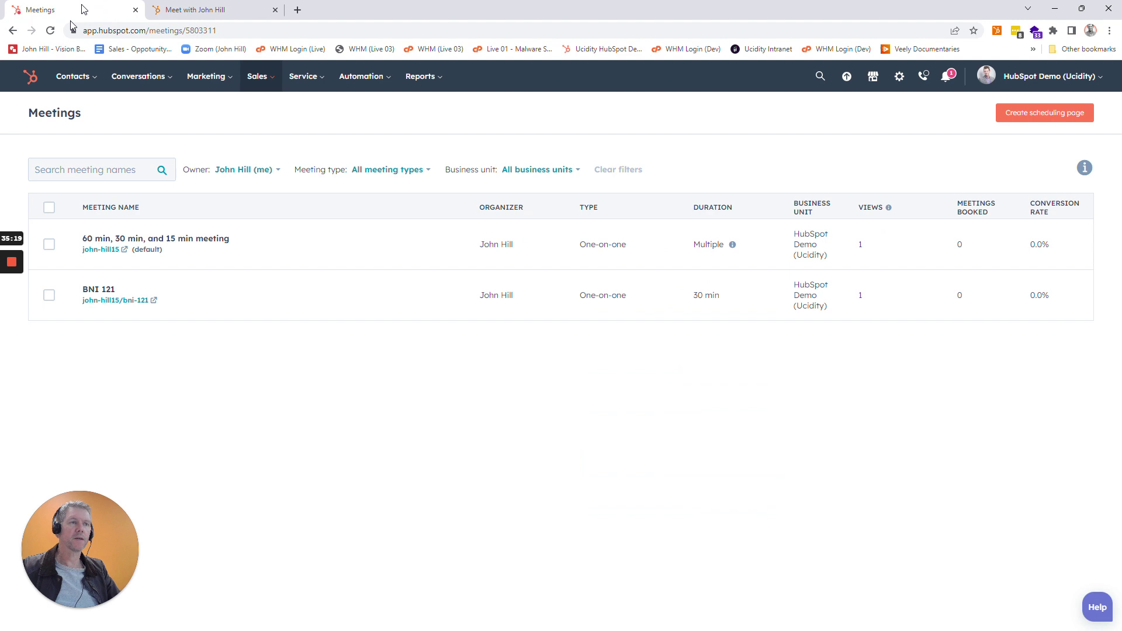
Show the all-contacts list and a blank new-contact form, then return to the 26 June booking page.
{"action": "mouse_move", "coordinate": [73, 77]}
{"action": "left_click", "coordinate": [82, 122]}
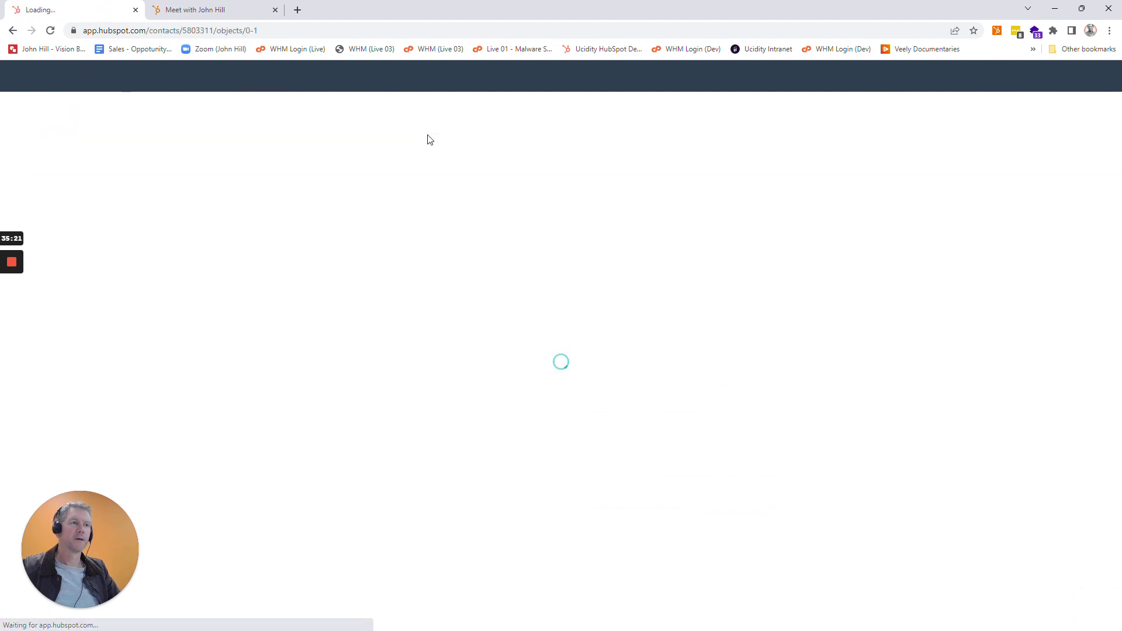
{"action": "left_click", "coordinate": [1058, 116]}
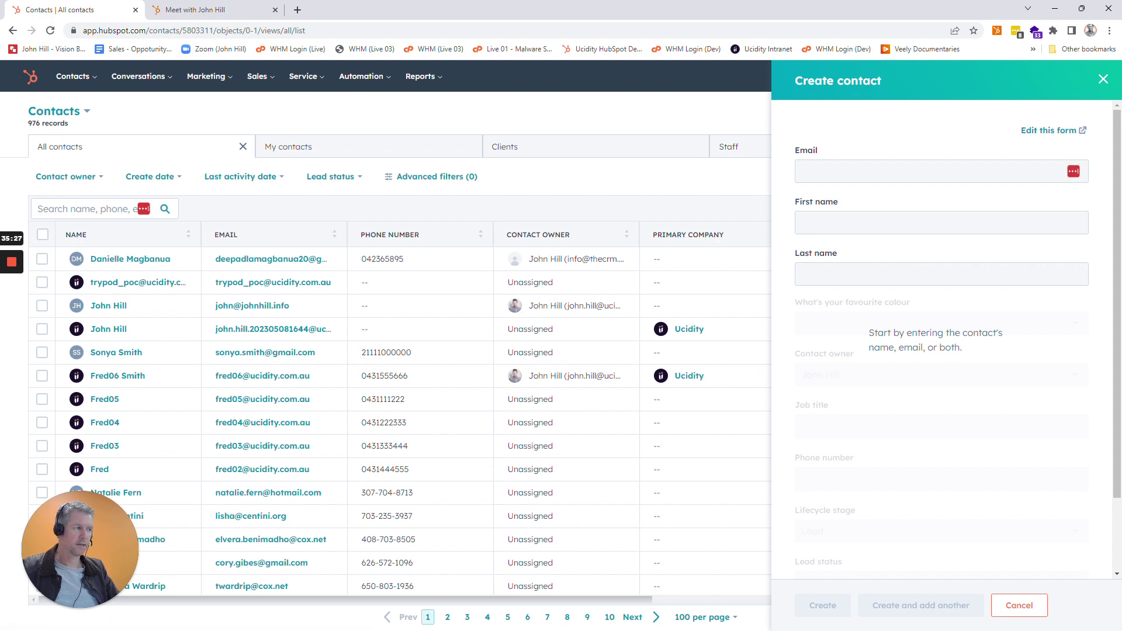
{"action": "scroll", "coordinate": [1002, 383], "scroll_direction": "down", "scroll_amount": 1}
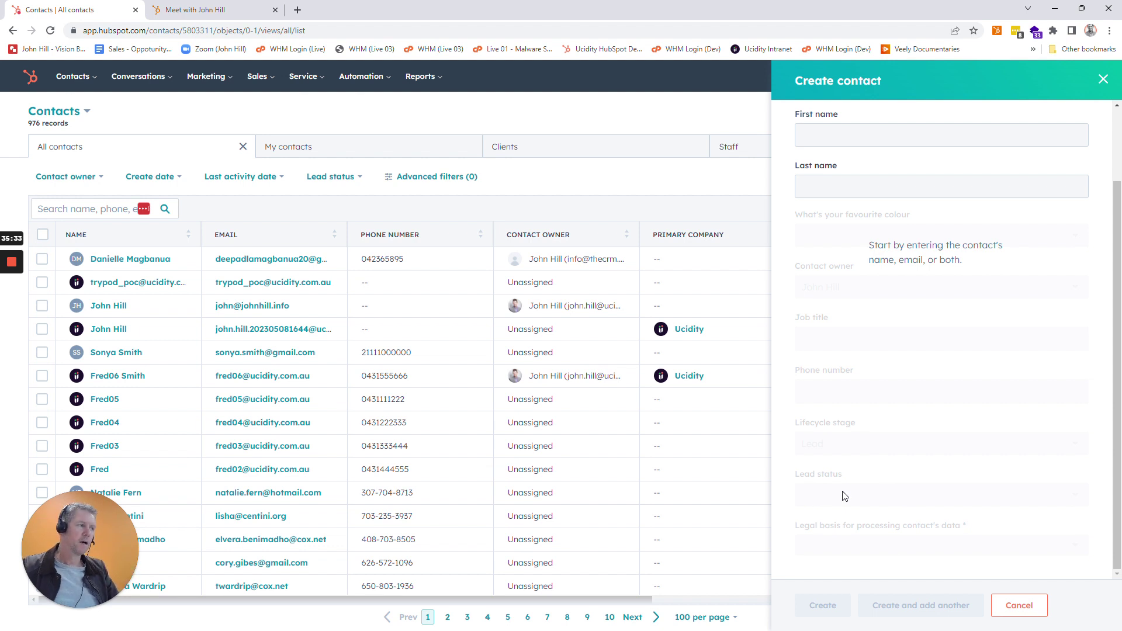
{"action": "scroll", "coordinate": [916, 419], "scroll_direction": "up", "scroll_amount": 1}
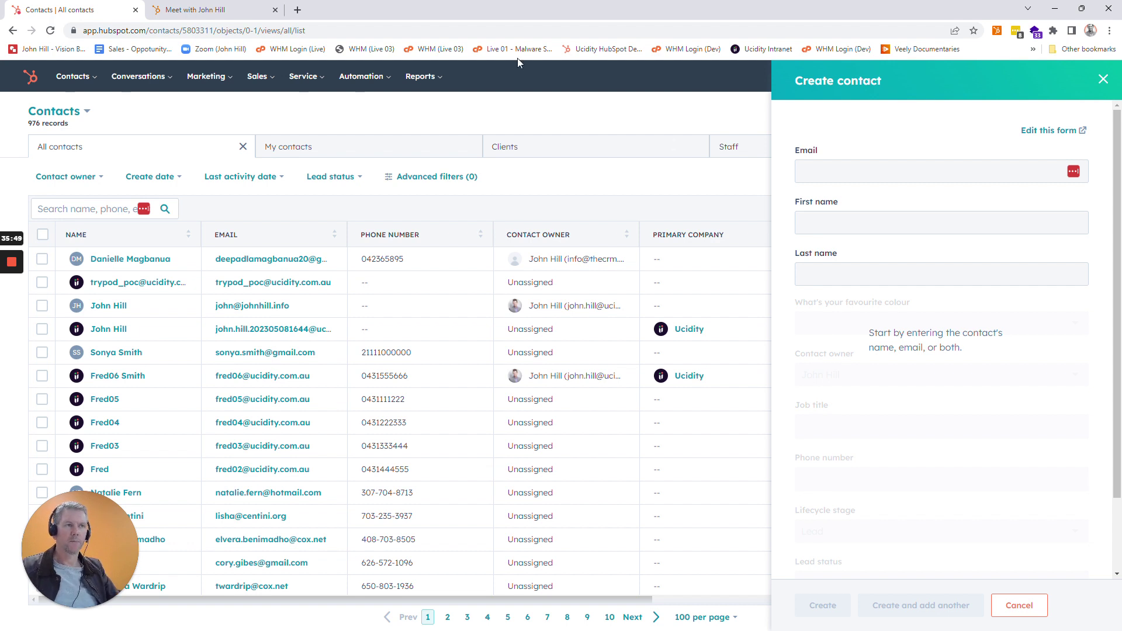
{"action": "left_click", "coordinate": [217, 9]}
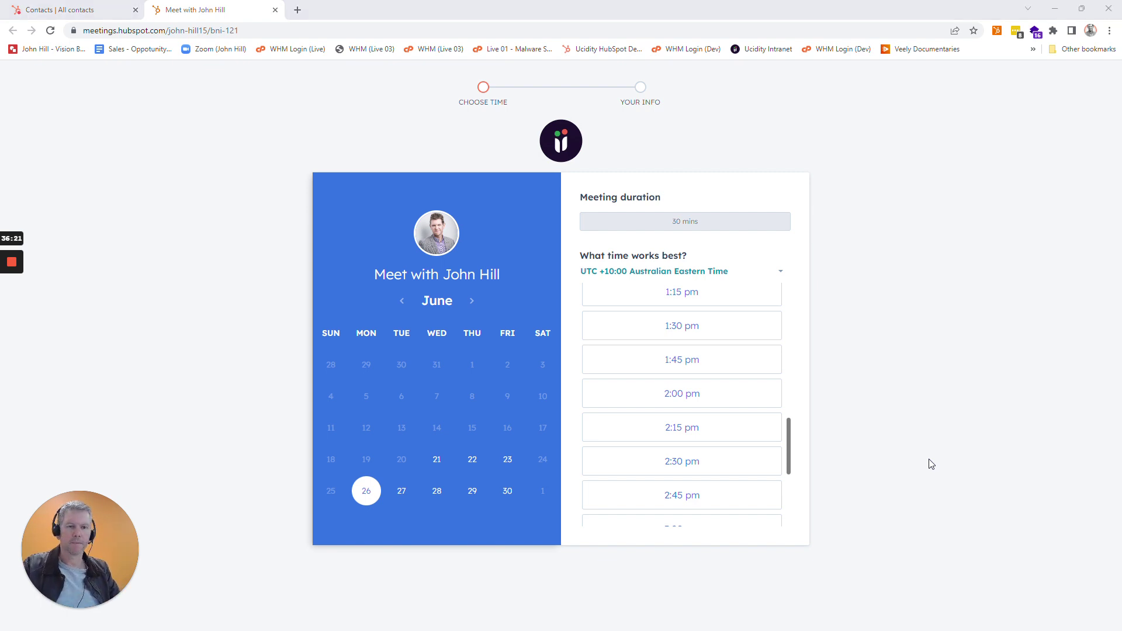
Briefly show the Agenda slide, then bring up the empty HubSpot Reports page.
{"action": "key", "text": "alt+Tab"}
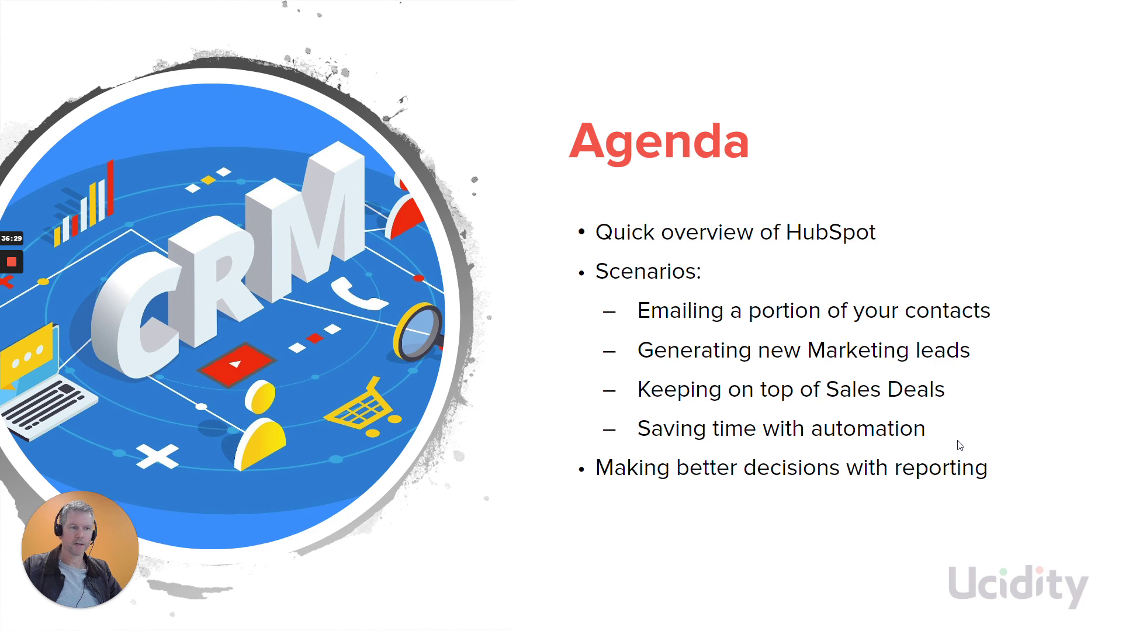
{"action": "key", "text": "alt+Tab"}
{"action": "left_click", "coordinate": [12, 309]}
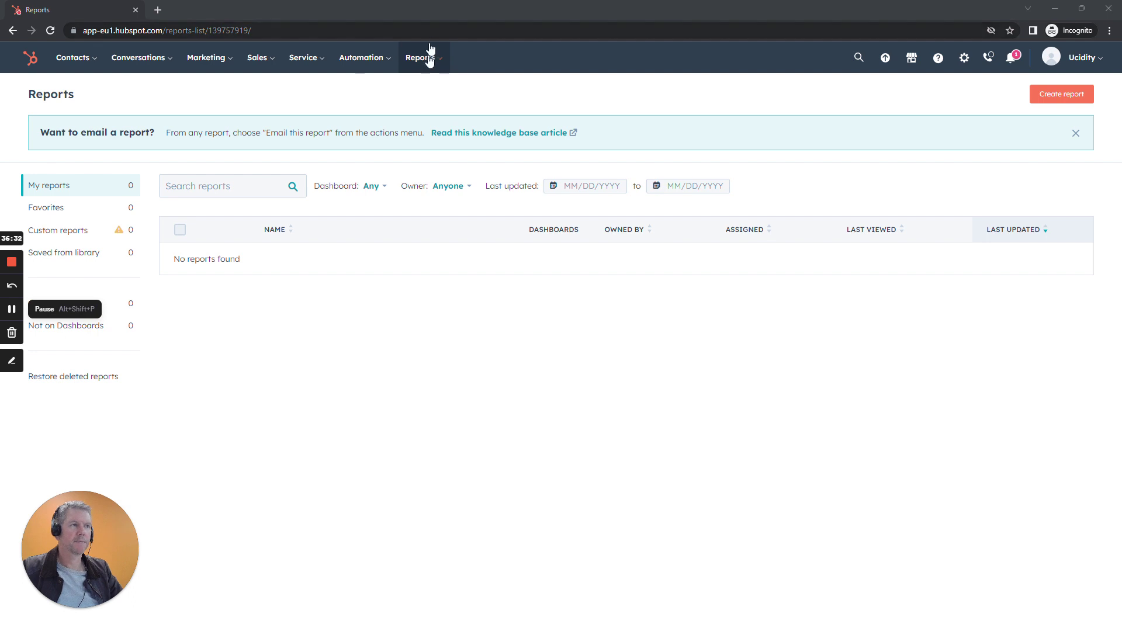
Go to Reports > Dashboards to view the library of 25 dashboard templates.
{"action": "mouse_move", "coordinate": [426, 59]}
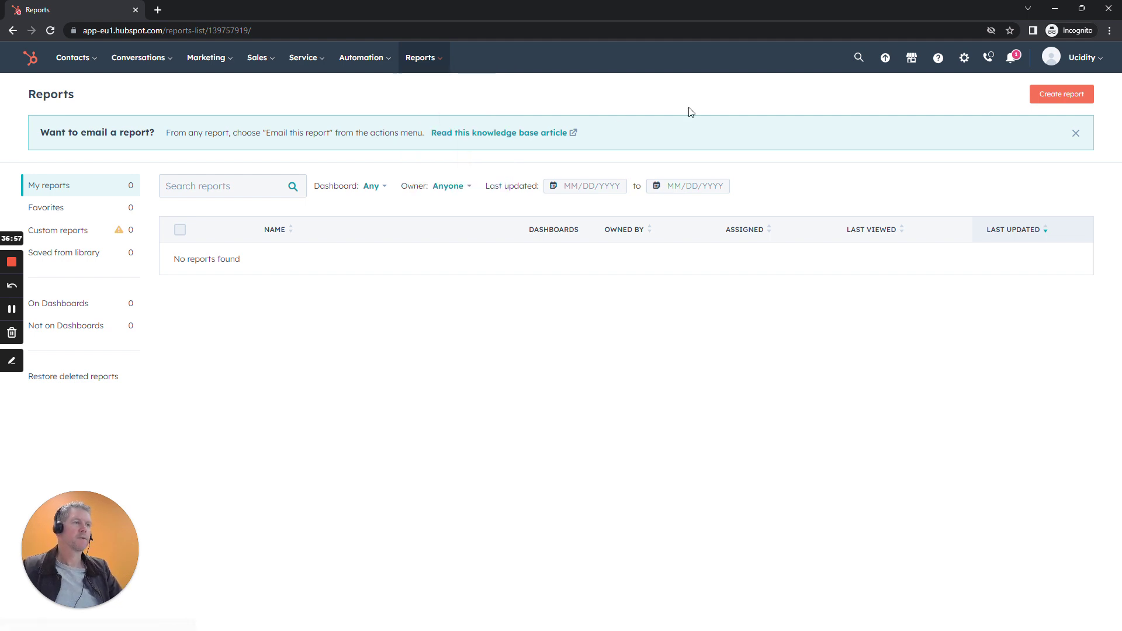
{"action": "left_click", "coordinate": [427, 115]}
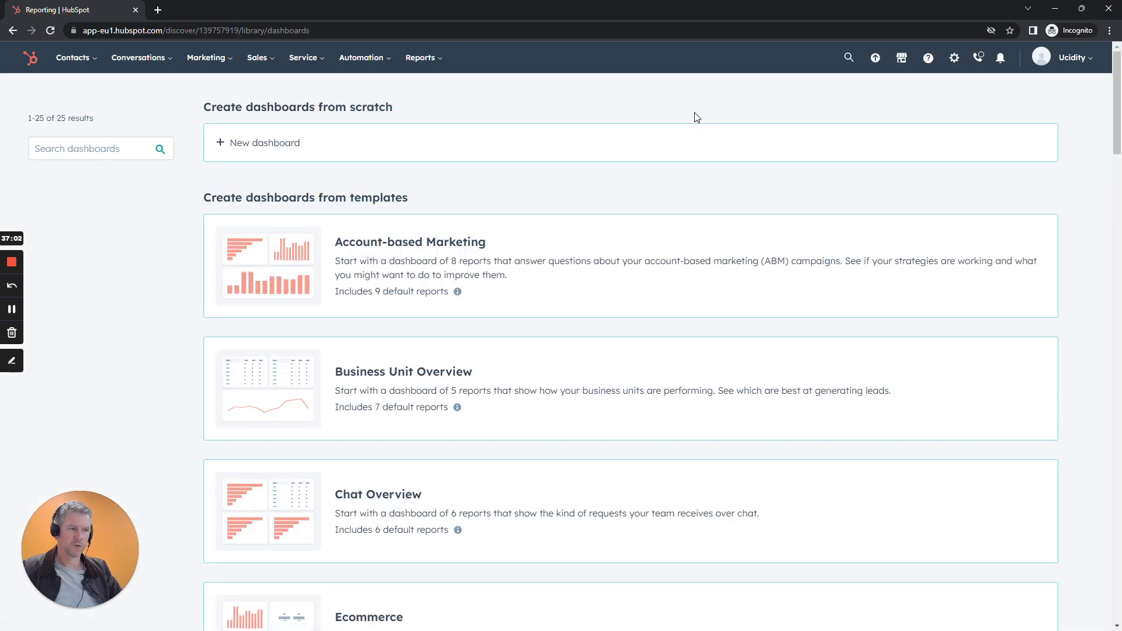
Create a dashboard from the Marketing template with its default name and access settings.
{"action": "scroll", "coordinate": [831, 317], "scroll_direction": "down", "scroll_amount": 5}
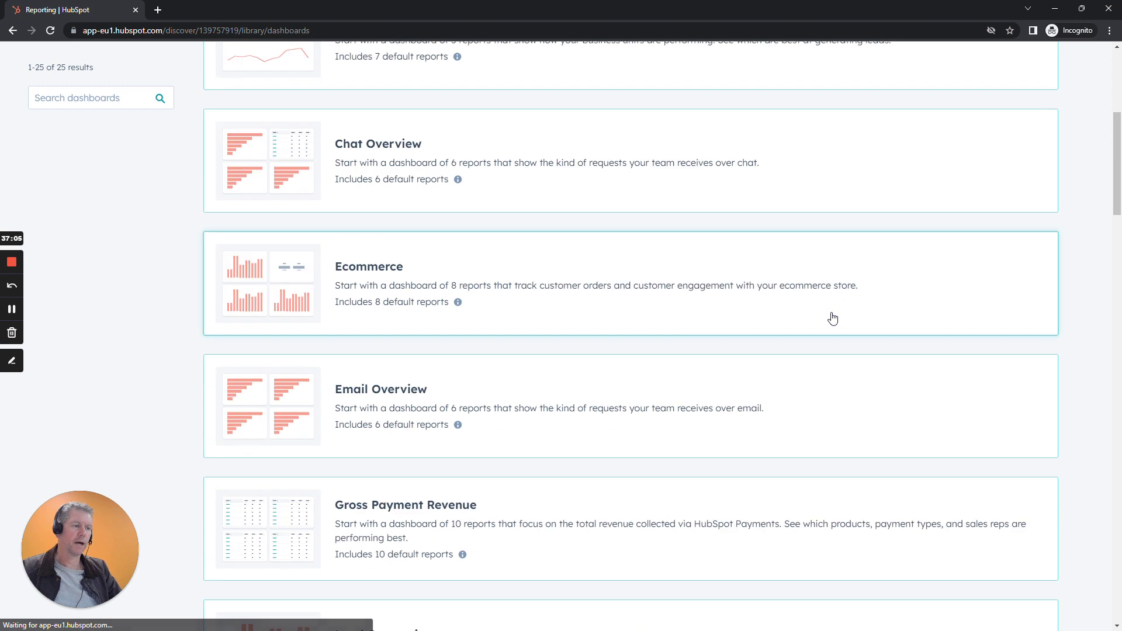
{"action": "scroll", "coordinate": [832, 317], "scroll_direction": "down", "scroll_amount": 7}
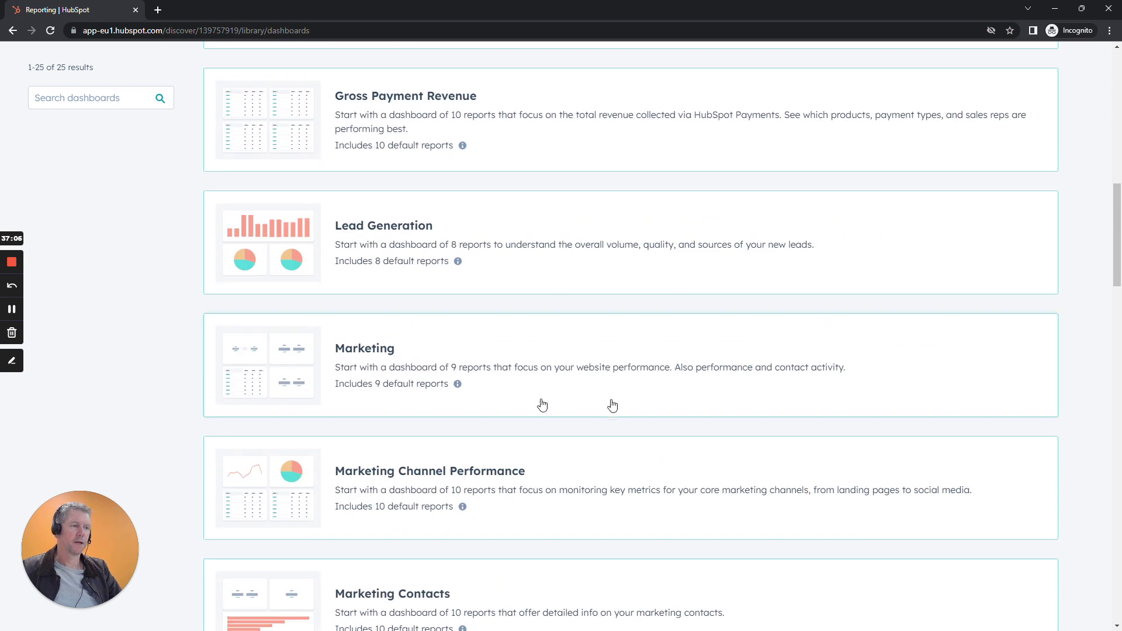
{"action": "left_click", "coordinate": [437, 357]}
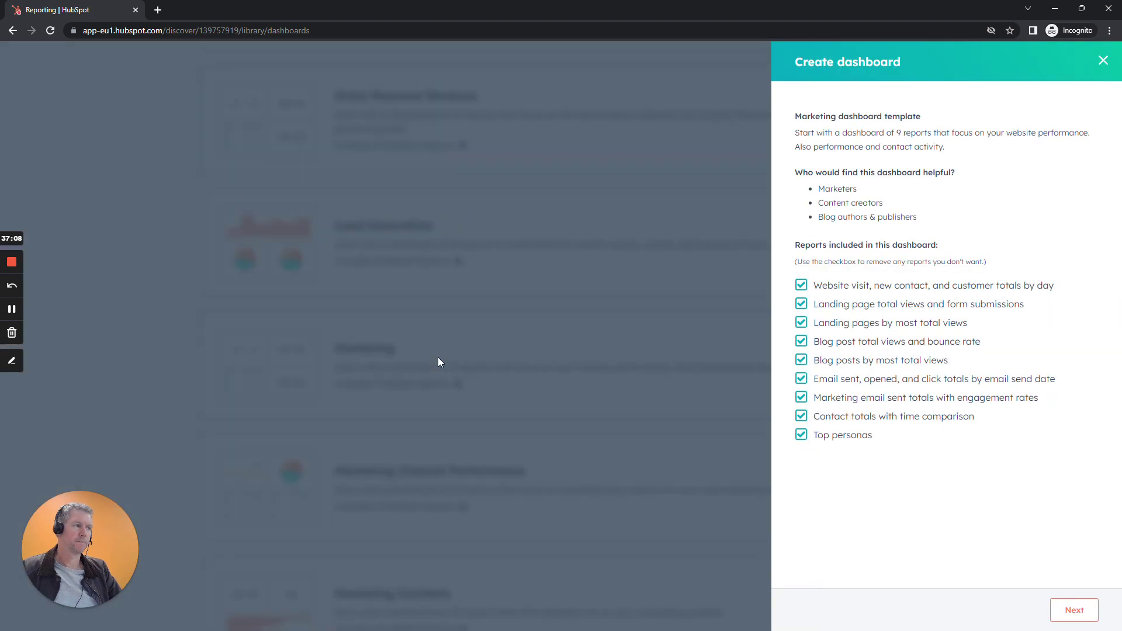
{"action": "left_click", "coordinate": [1072, 610]}
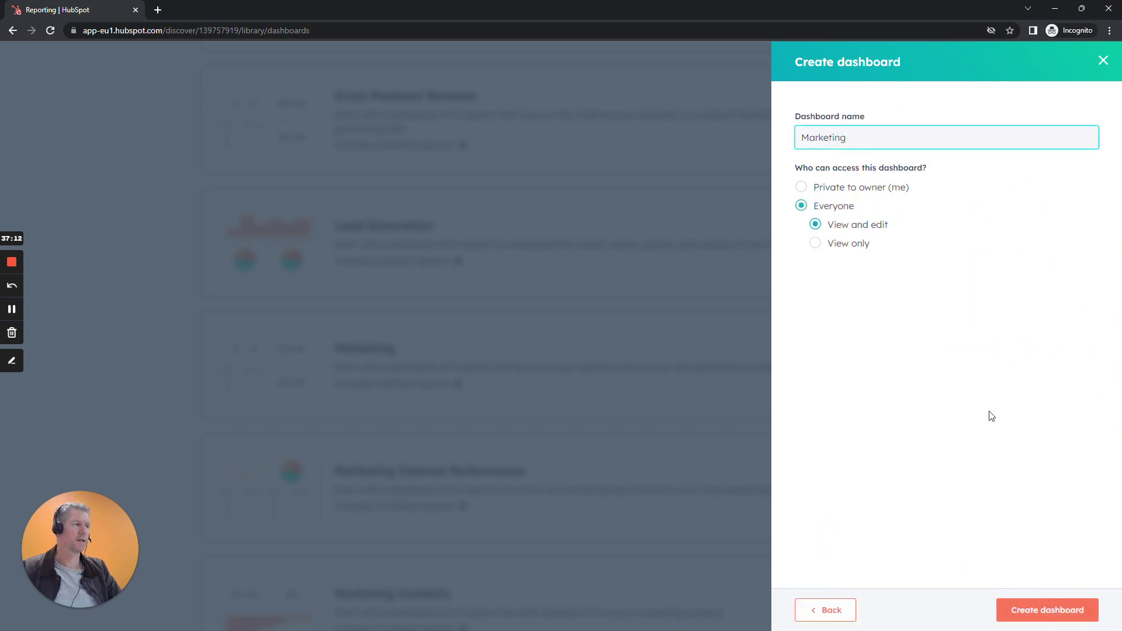
{"action": "left_click", "coordinate": [1056, 617]}
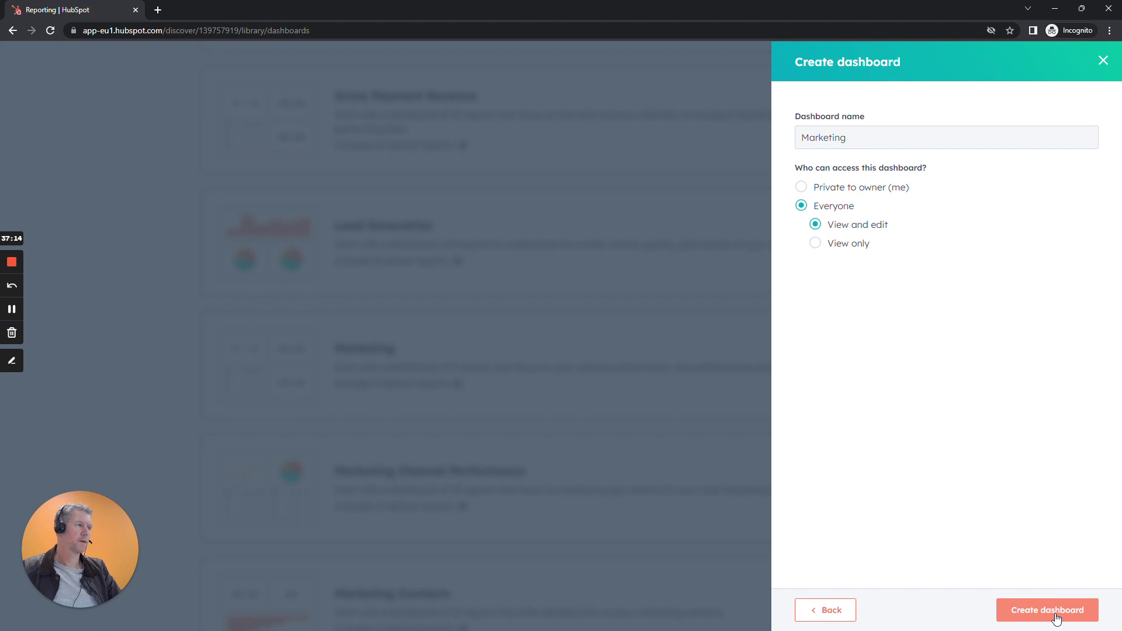
Create a dashboard from the Sales template, keeping its defaults, and open it.
{"action": "scroll", "coordinate": [872, 382], "scroll_direction": "down", "scroll_amount": 7}
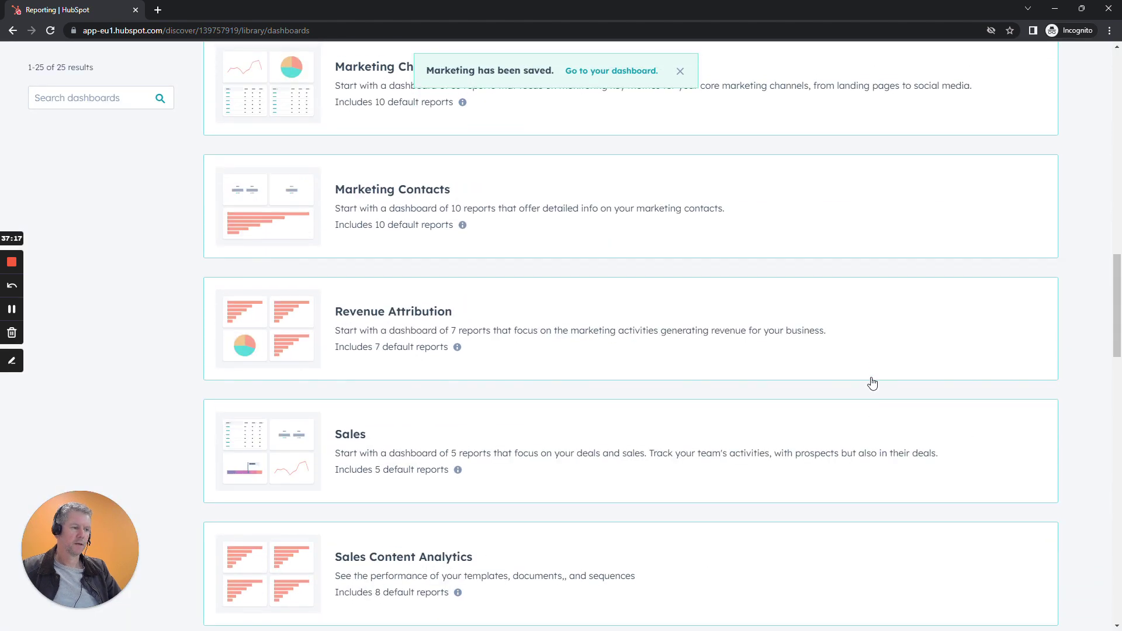
{"action": "left_click", "coordinate": [401, 427]}
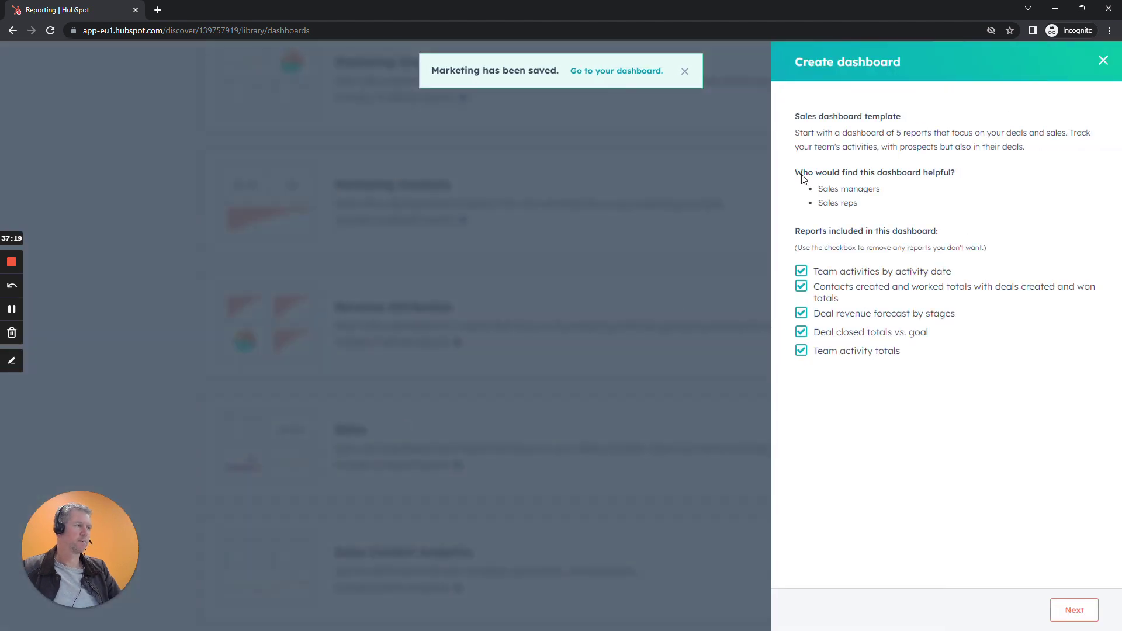
{"action": "left_click", "coordinate": [1063, 611]}
{"action": "left_click", "coordinate": [1062, 612]}
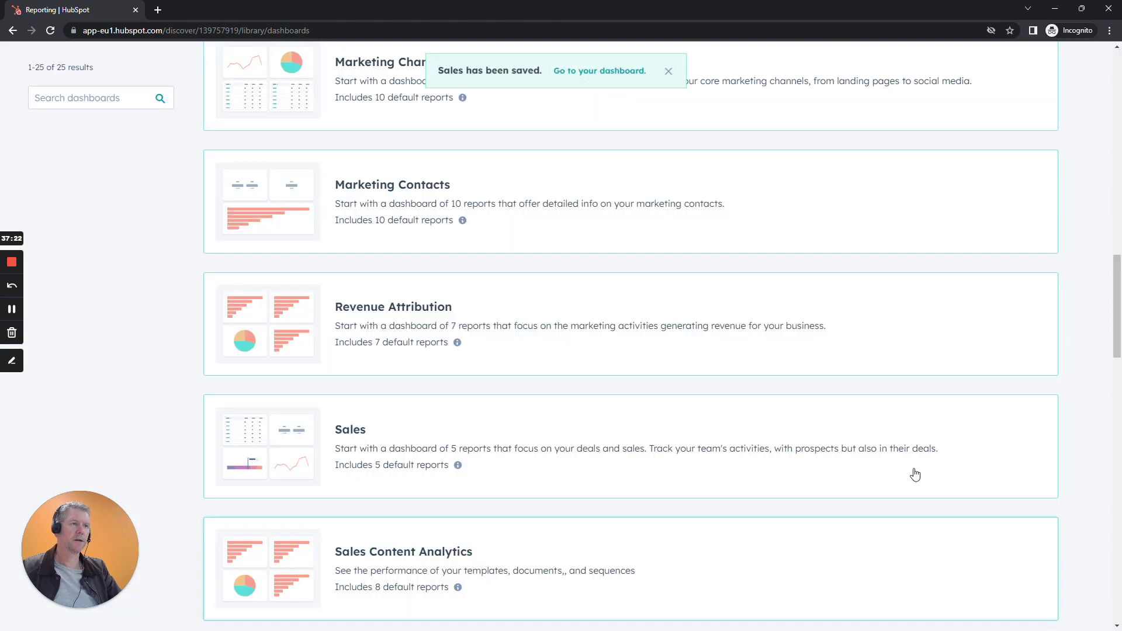
{"action": "left_click", "coordinate": [620, 70]}
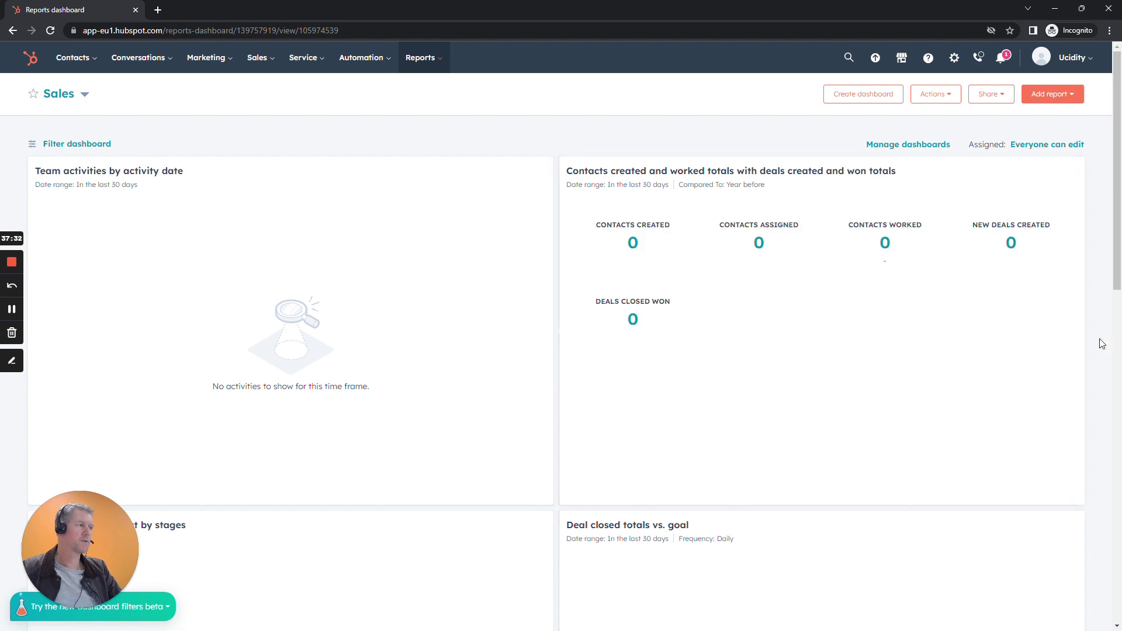
Scroll through the five Sales dashboard reports, then switch to the Marketing dashboard.
{"action": "scroll", "coordinate": [1099, 343], "scroll_direction": "down", "scroll_amount": 5}
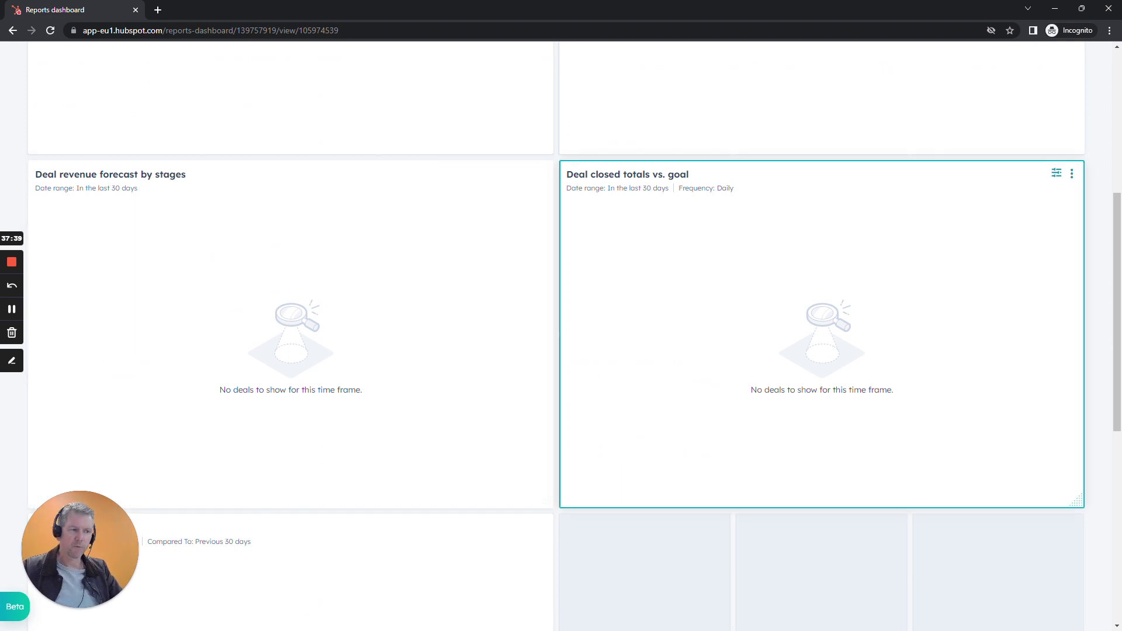
{"action": "scroll", "coordinate": [868, 339], "scroll_direction": "down", "scroll_amount": 5}
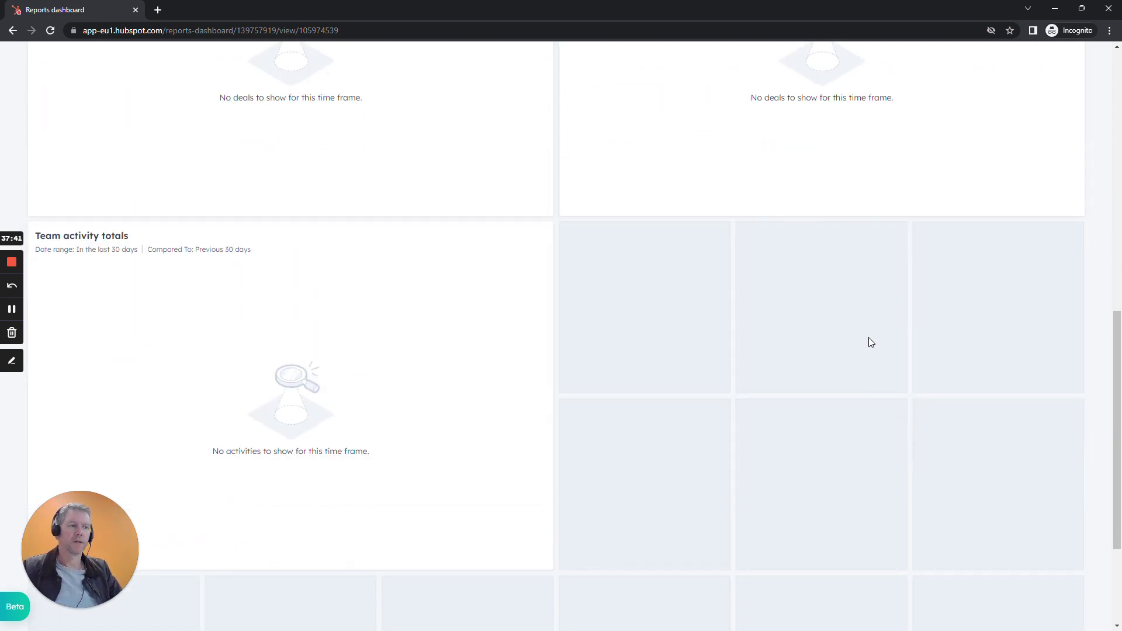
{"action": "scroll", "coordinate": [868, 343], "scroll_direction": "up", "scroll_amount": 4}
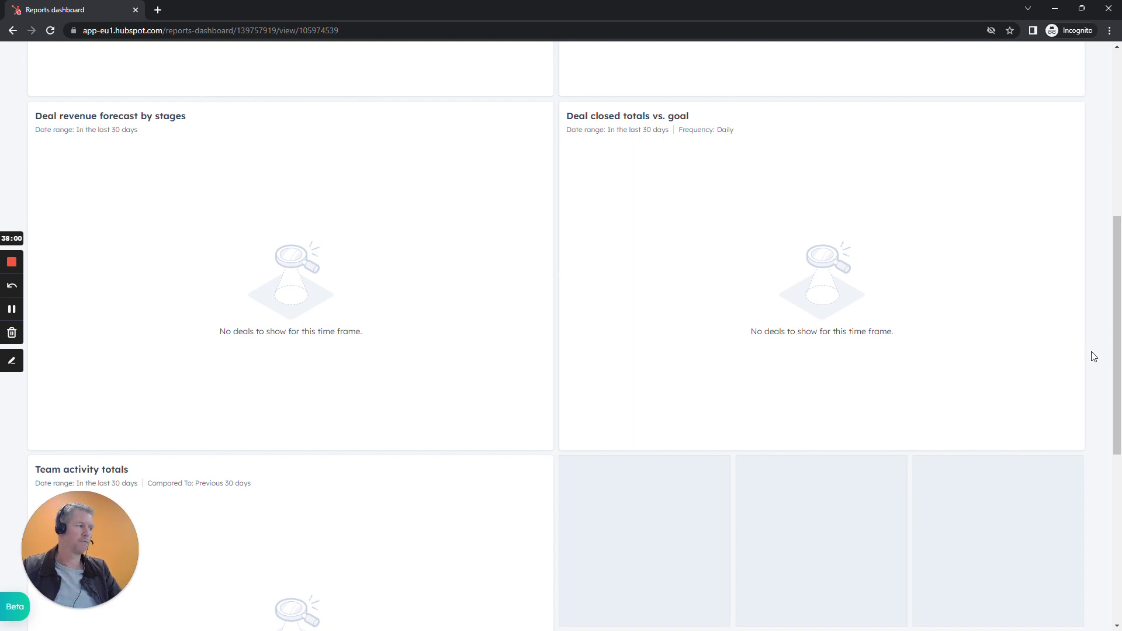
{"action": "scroll", "coordinate": [1093, 356], "scroll_direction": "up", "scroll_amount": 7}
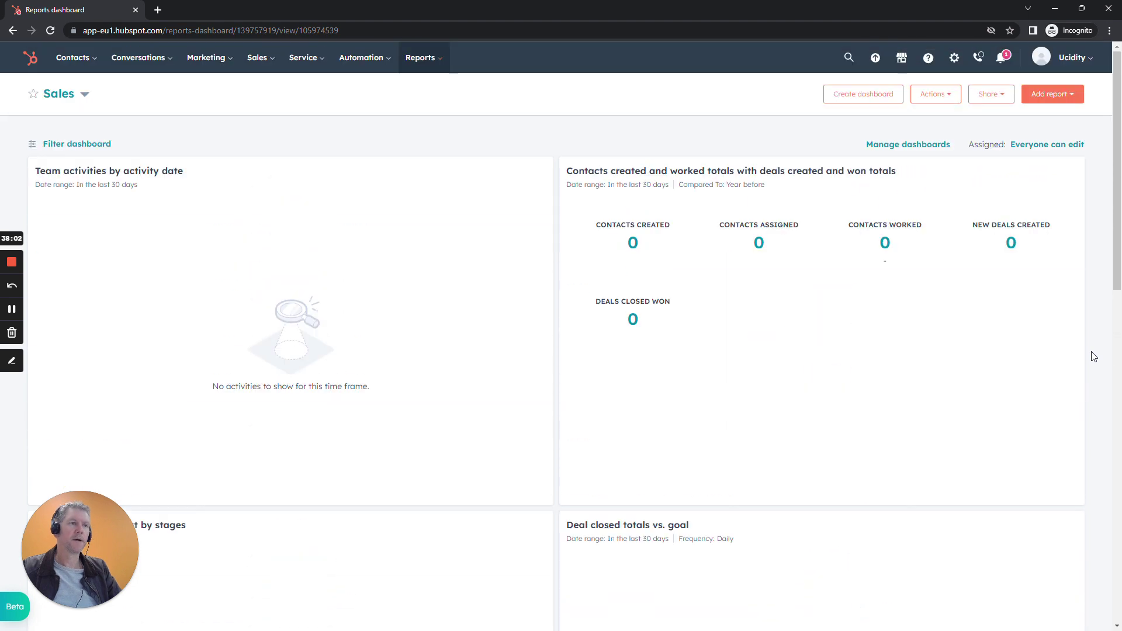
{"action": "left_click", "coordinate": [83, 97]}
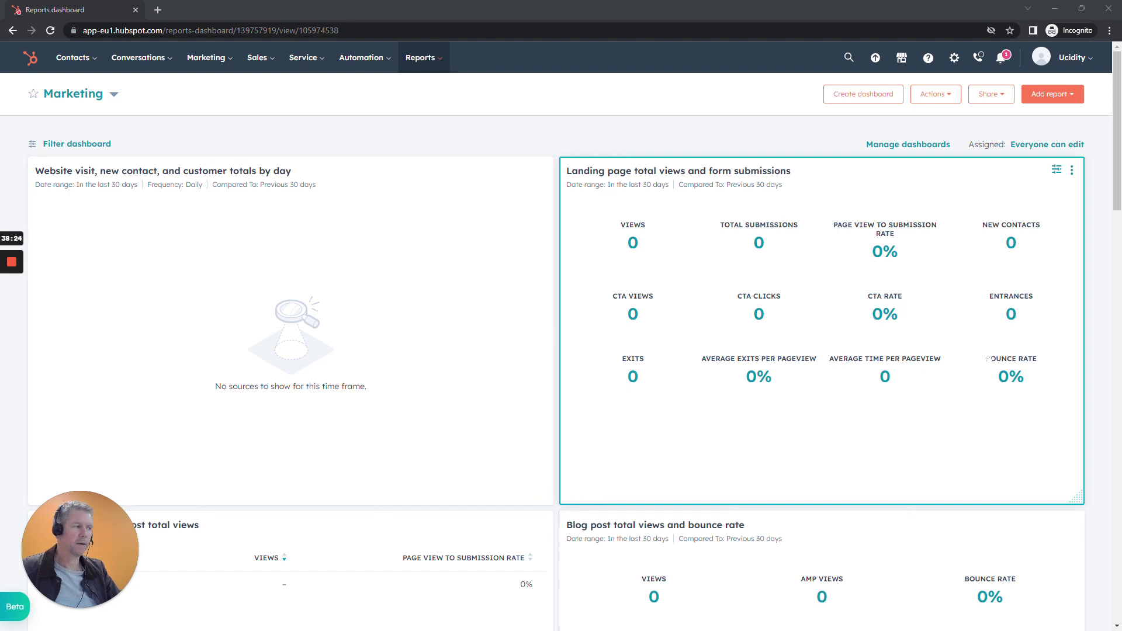
Scroll through the Marketing dashboard's zero-value reports, then return to the full-screen Agenda slide.
{"action": "scroll", "coordinate": [1090, 353], "scroll_direction": "down", "scroll_amount": 6}
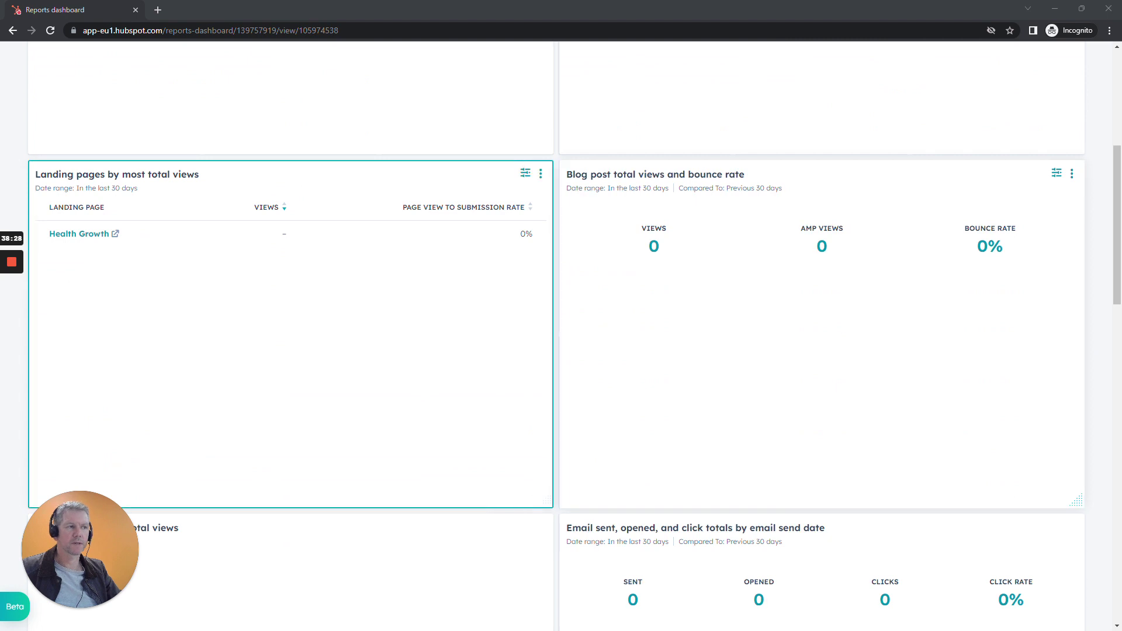
{"action": "scroll", "coordinate": [1094, 382], "scroll_direction": "down", "scroll_amount": 5}
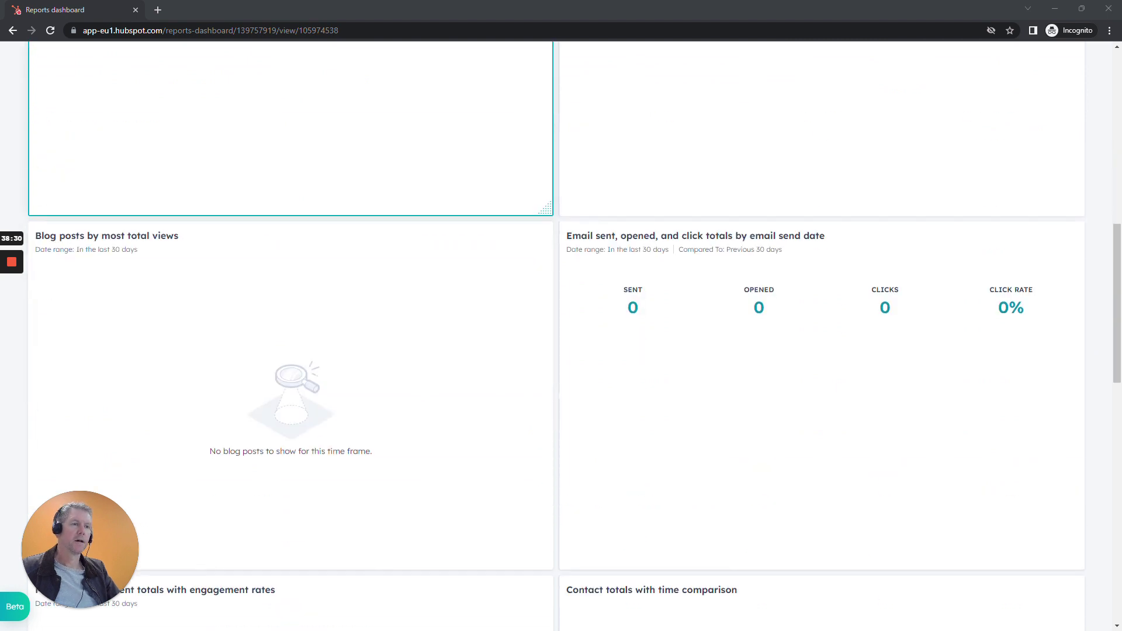
{"action": "scroll", "coordinate": [1094, 382], "scroll_direction": "down", "scroll_amount": 2}
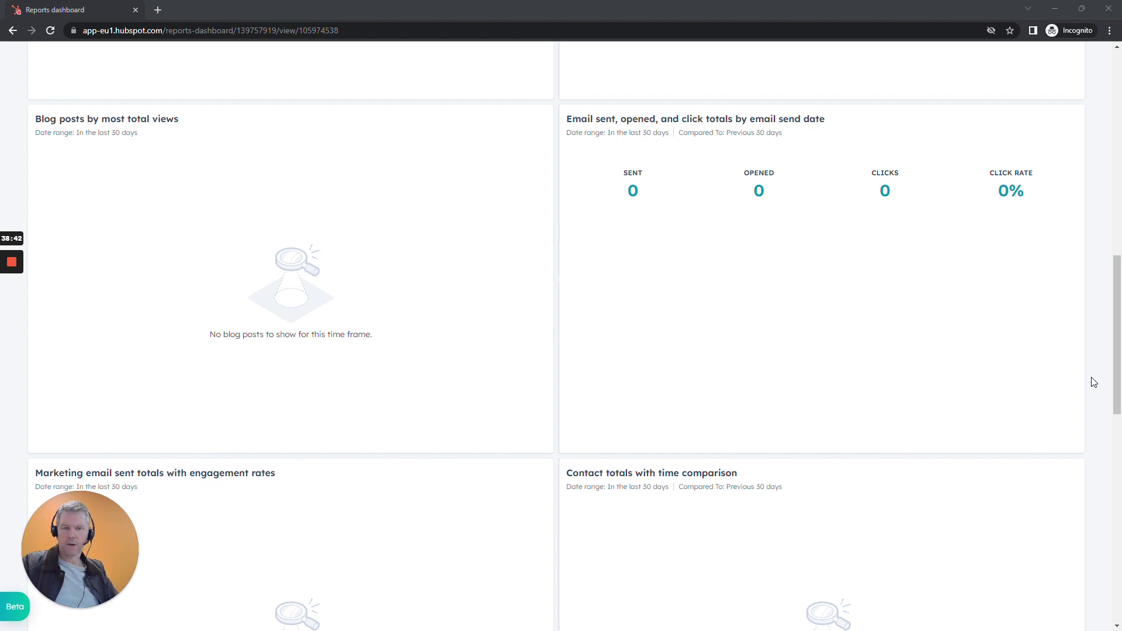
{"action": "key", "text": "alt+Tab"}
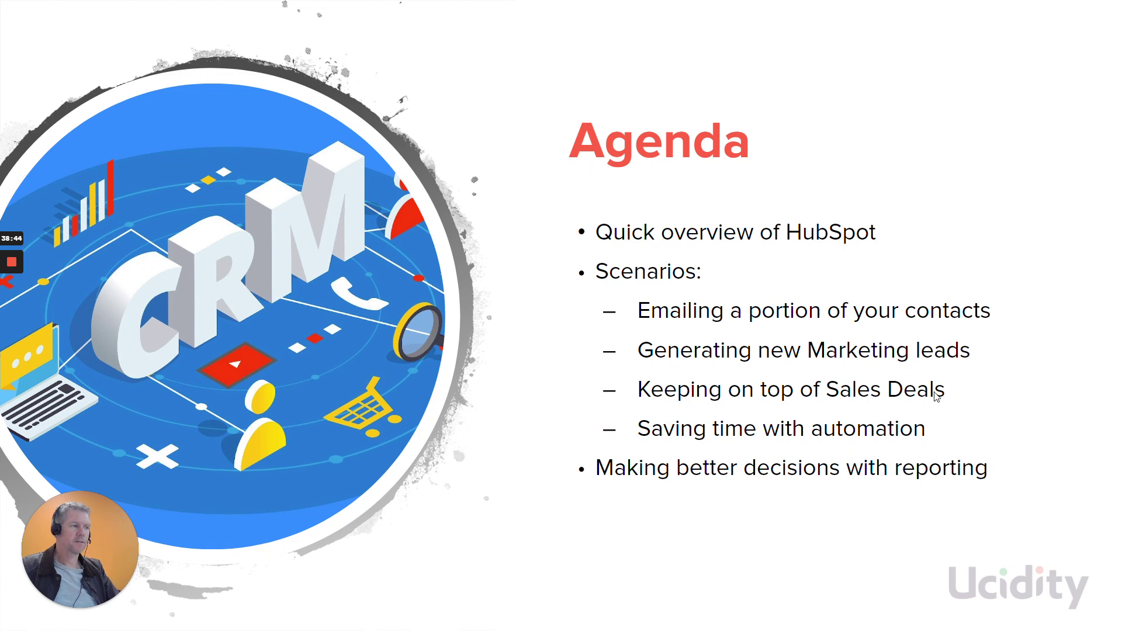